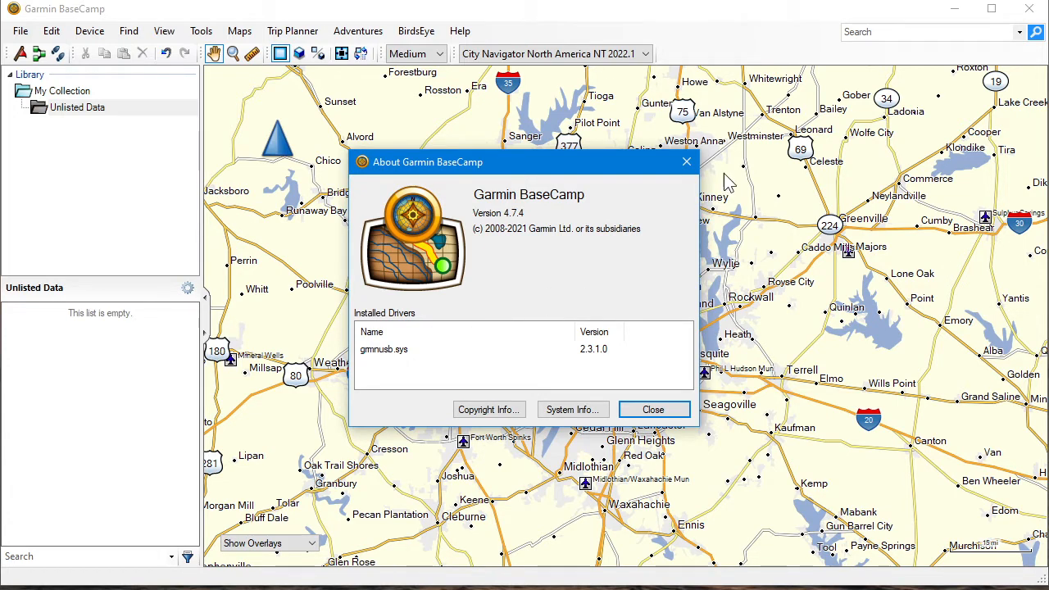
Close the About Garmin BaseCamp window and check which kinds of new items can be created
{"action": "left_click", "coordinate": [686, 161]}
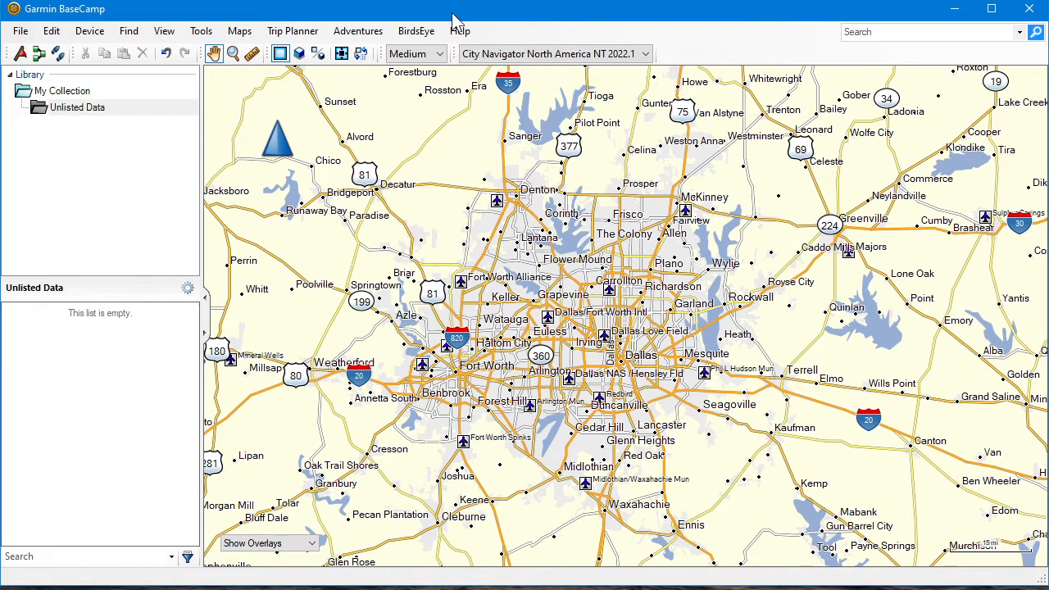
{"action": "left_click", "coordinate": [293, 30]}
{"action": "left_click", "coordinate": [293, 30]}
{"action": "left_click", "coordinate": [23, 34]}
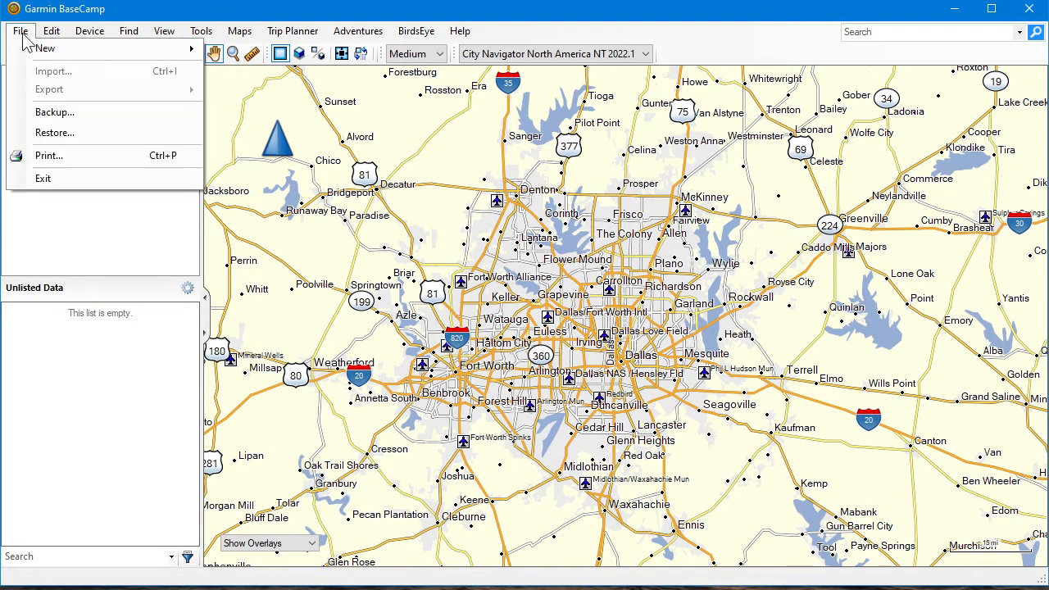
{"action": "mouse_move", "coordinate": [31, 49]}
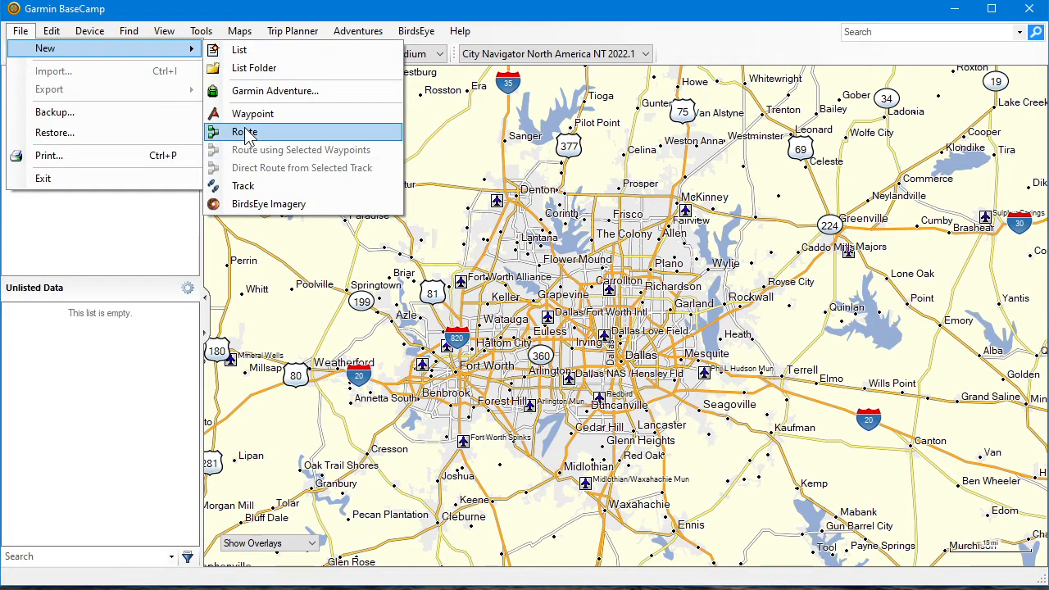
{"action": "left_click", "coordinate": [133, 230]}
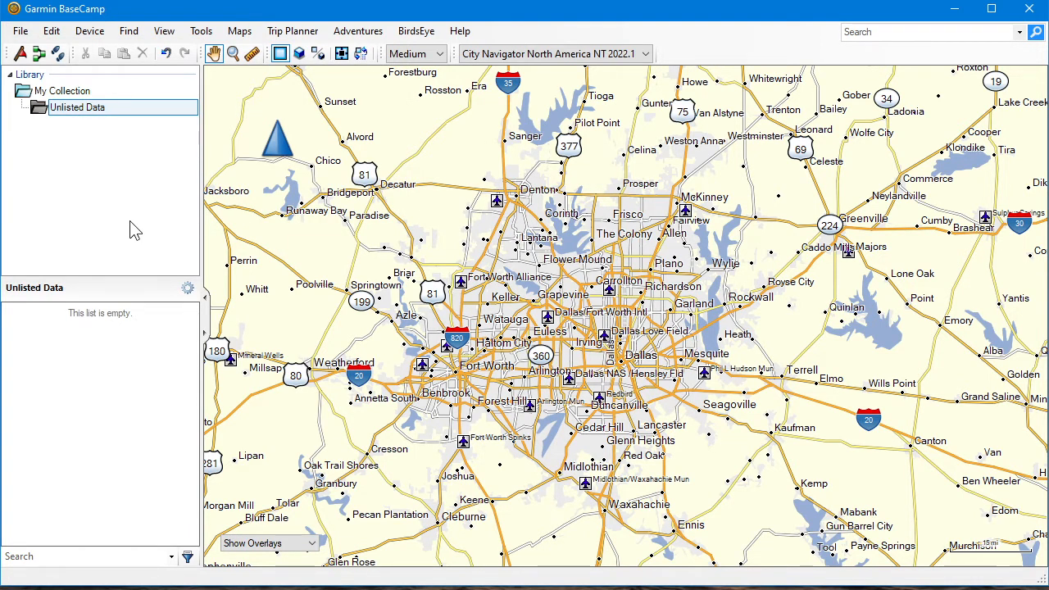
Open the activity profile options and review the available profiles and the function for adding a profile
{"action": "left_click", "coordinate": [54, 37]}
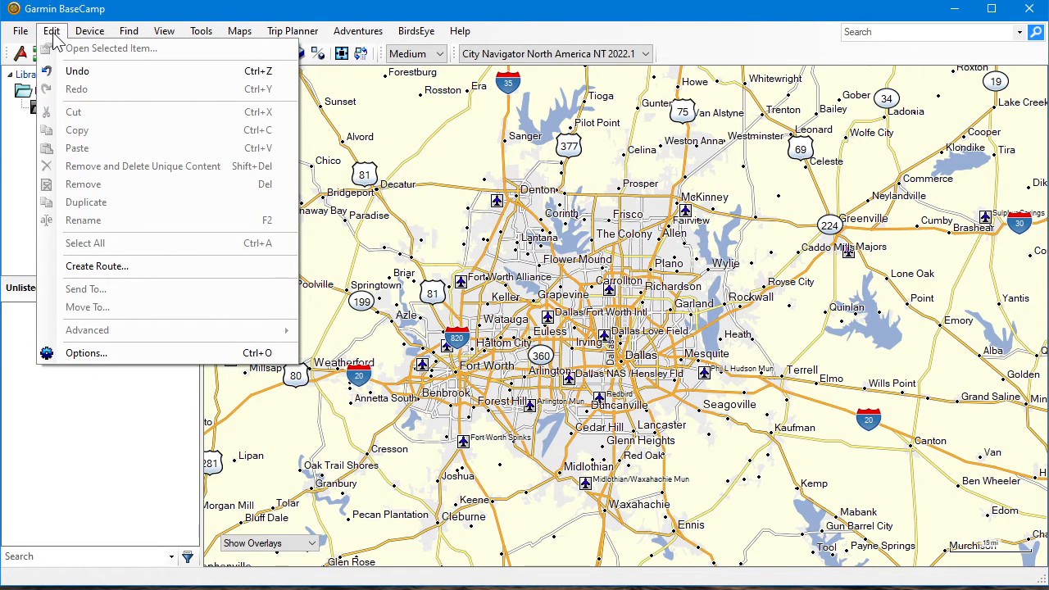
{"action": "left_click", "coordinate": [85, 367]}
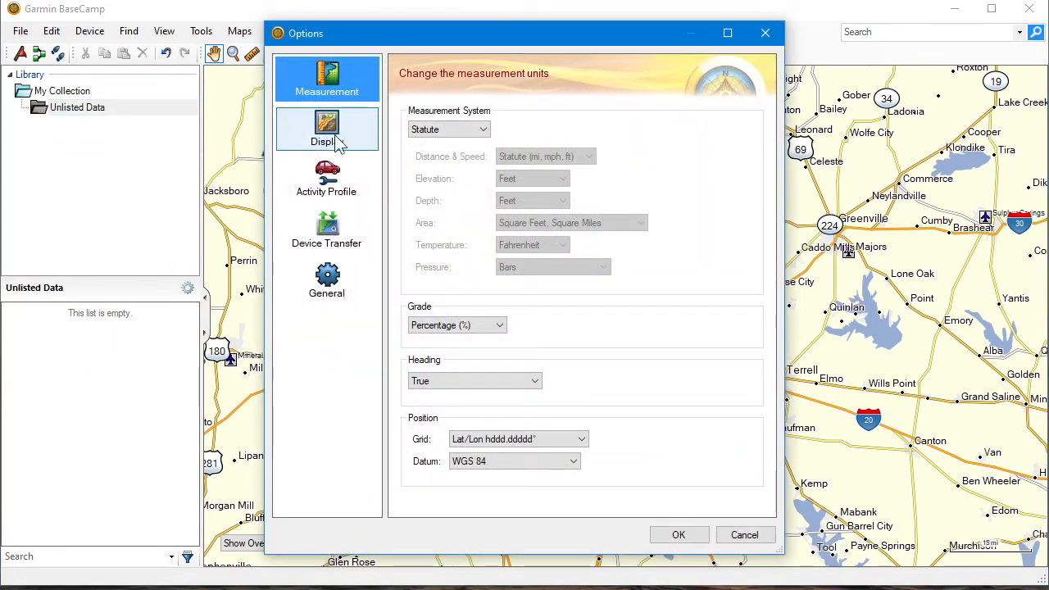
{"action": "left_click", "coordinate": [334, 189]}
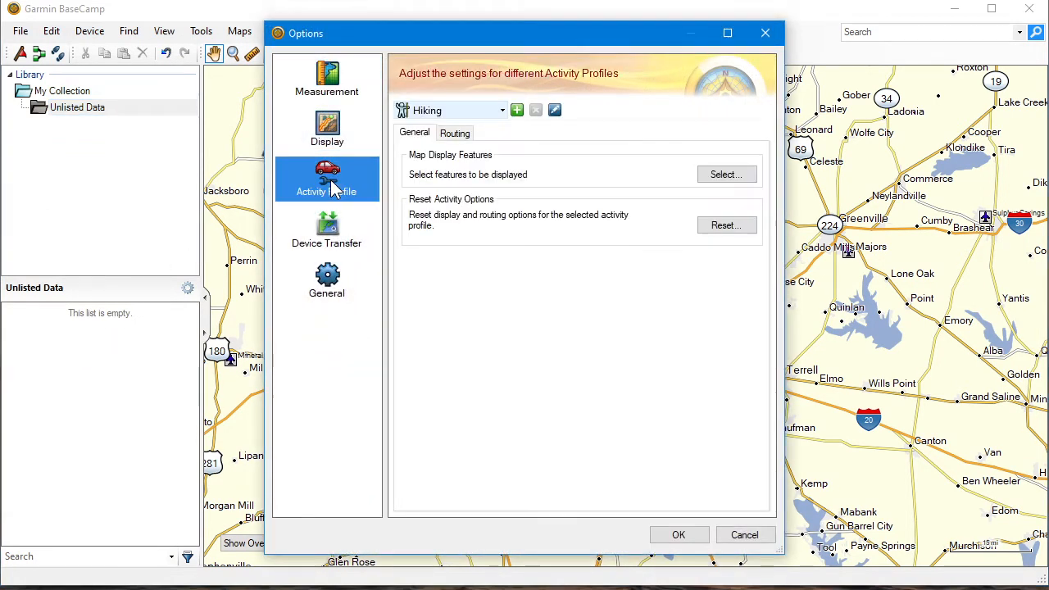
{"action": "left_click", "coordinate": [476, 112]}
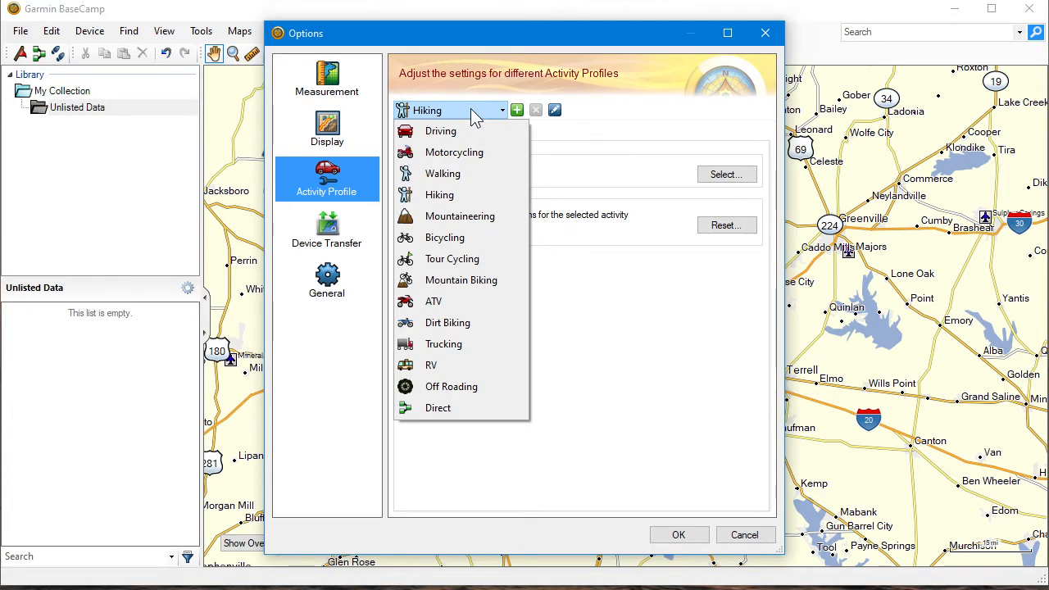
{"action": "left_click", "coordinate": [475, 116]}
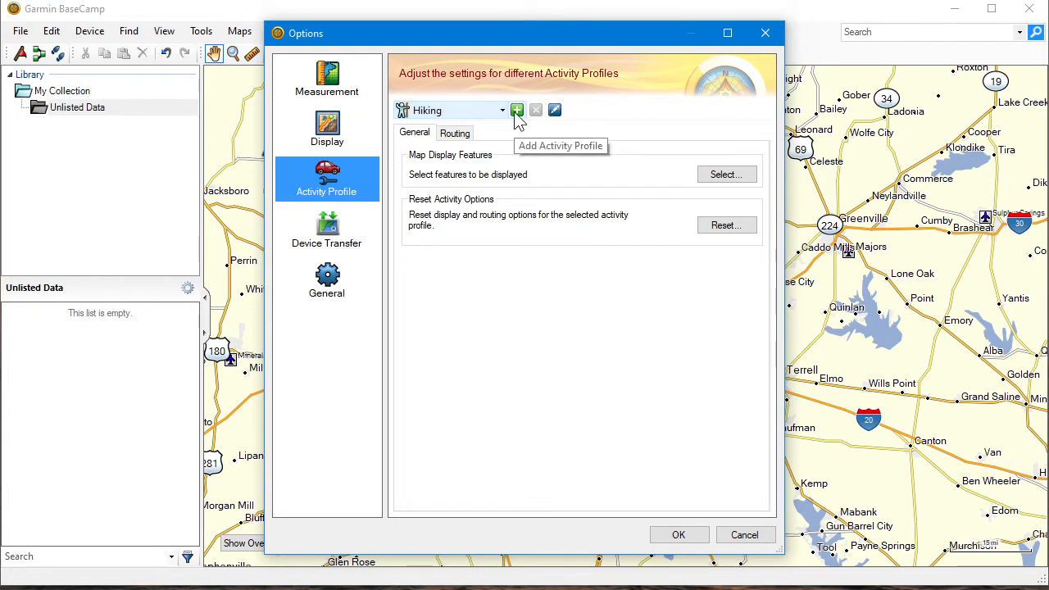
{"action": "left_click", "coordinate": [516, 111]}
{"action": "left_click", "coordinate": [621, 237]}
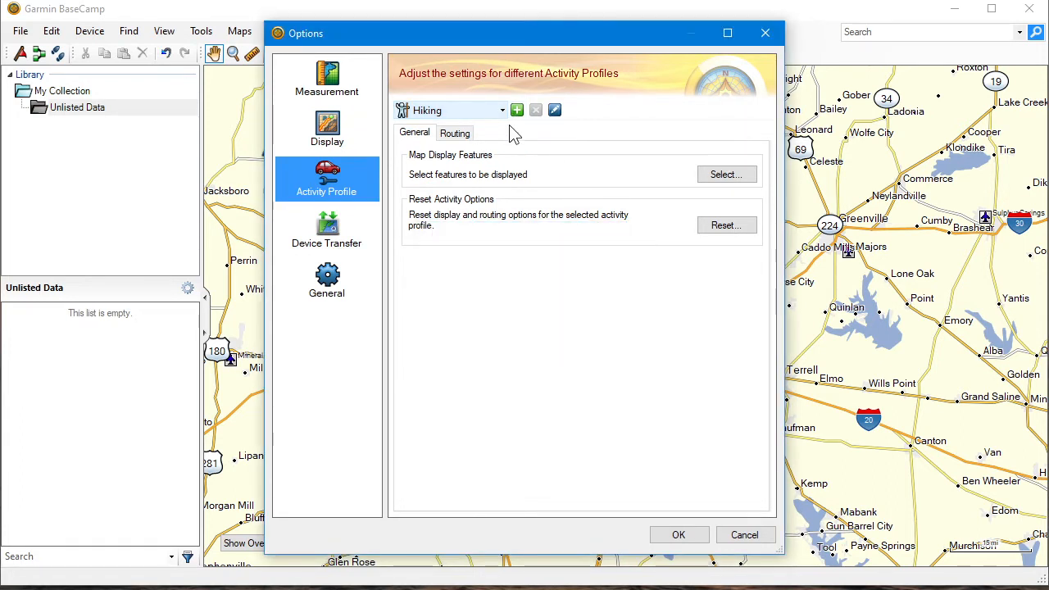
Show the settings of the Driving activity profile
{"action": "left_click", "coordinate": [469, 110]}
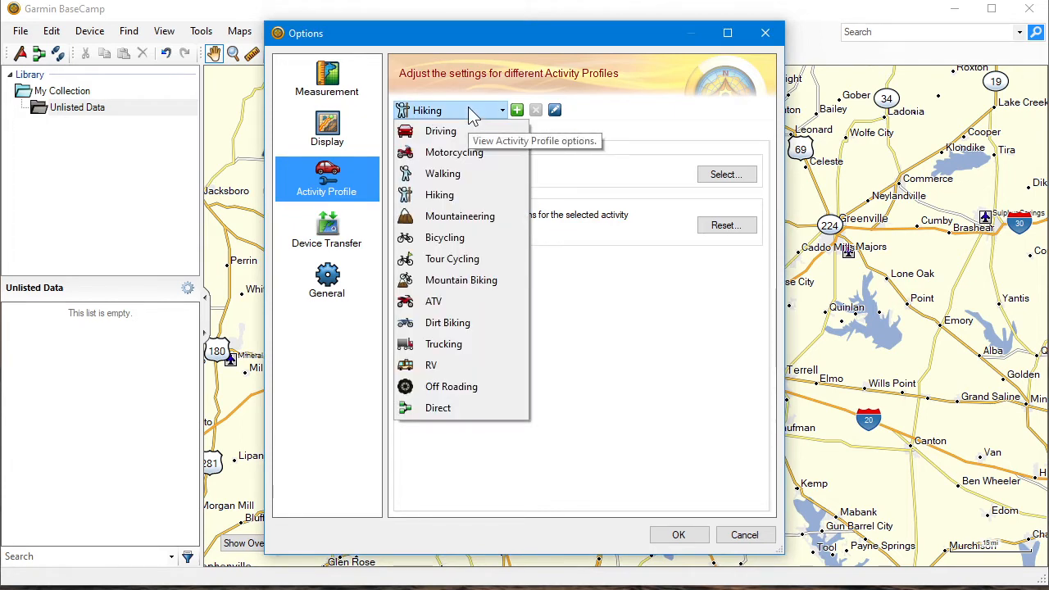
{"action": "left_click", "coordinate": [470, 110]}
{"action": "left_click", "coordinate": [471, 111]}
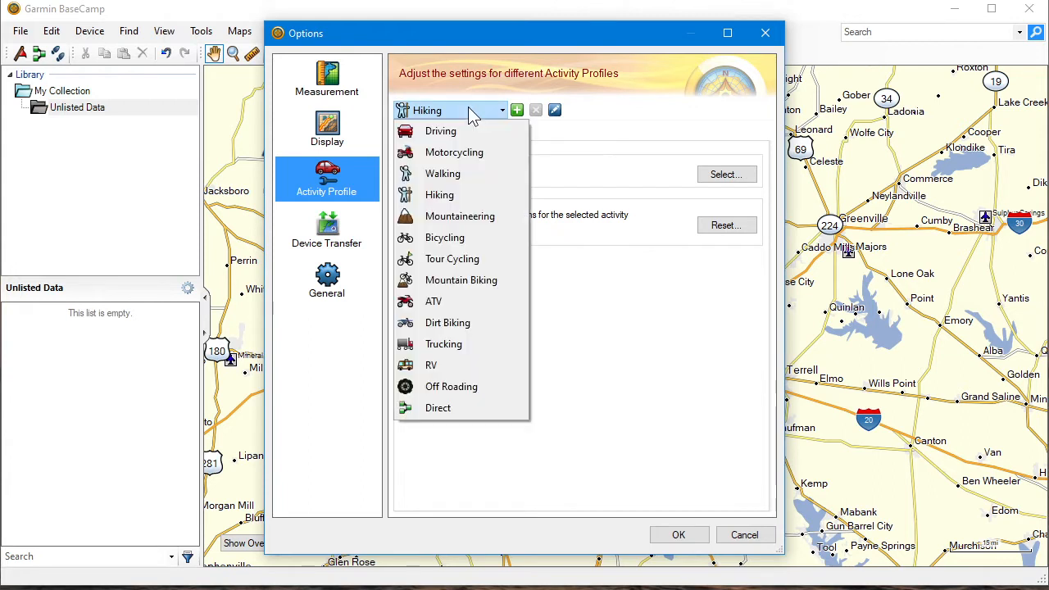
{"action": "left_click", "coordinate": [459, 132]}
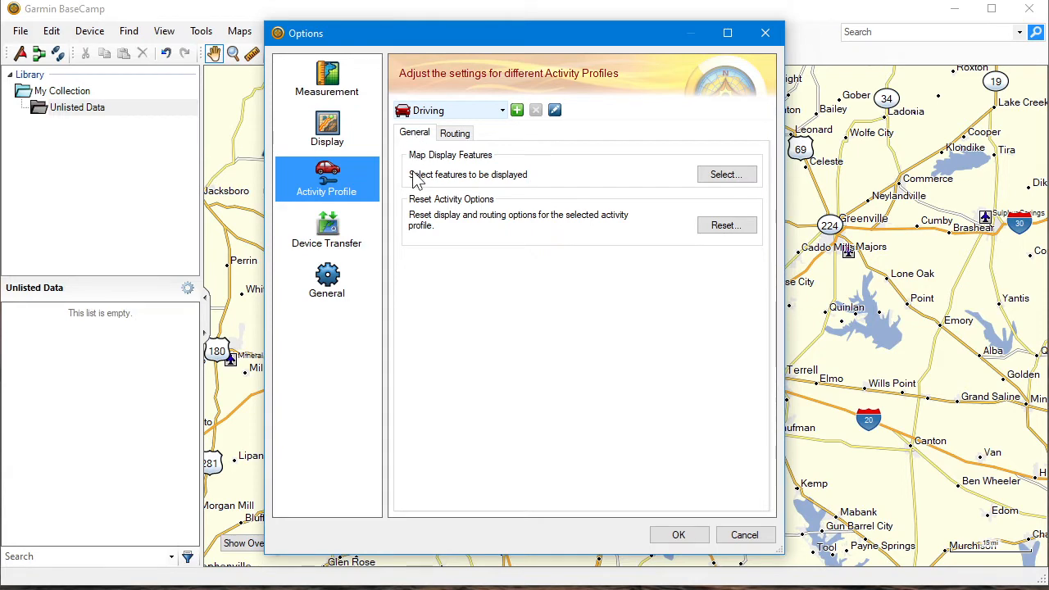
Examine which areas, lines and points are displayed on the map for the Driving profile
{"action": "left_click", "coordinate": [721, 176]}
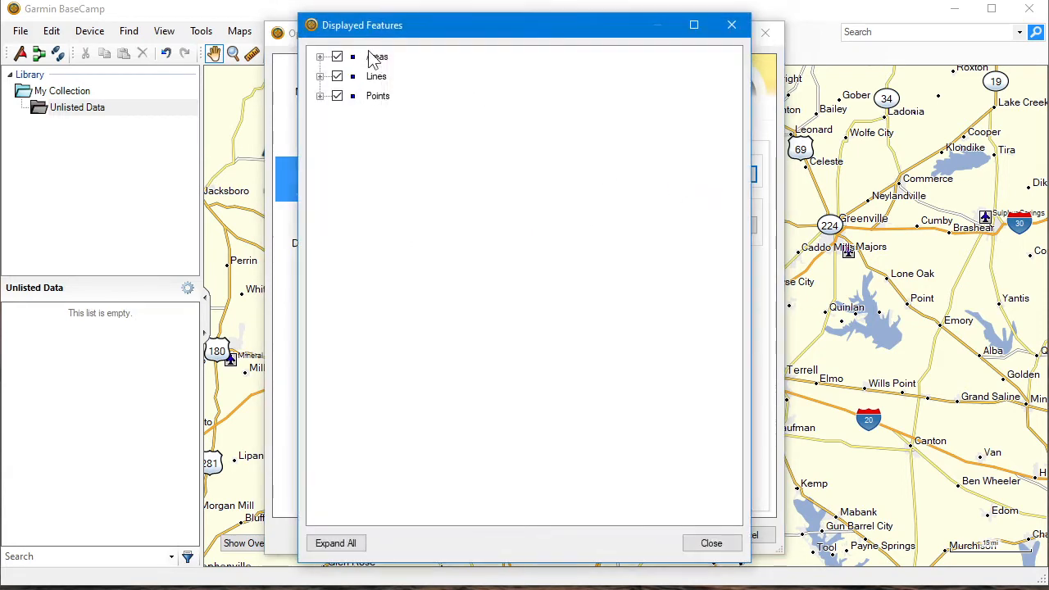
{"action": "left_click", "coordinate": [321, 57]}
{"action": "left_click", "coordinate": [320, 96]}
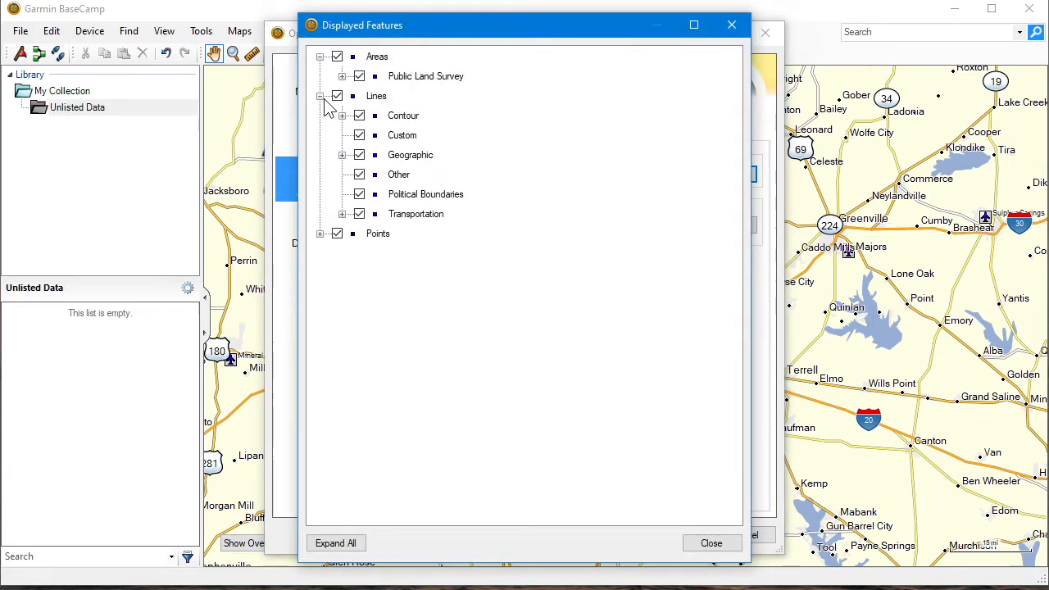
{"action": "left_click", "coordinate": [320, 233]}
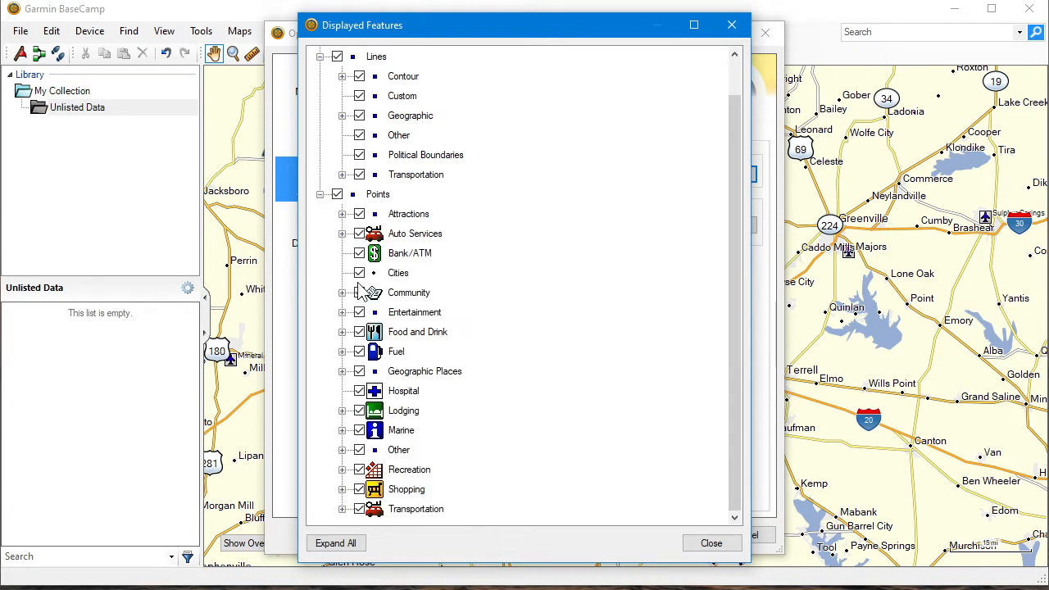
{"action": "scroll", "coordinate": [369, 292], "scroll_direction": "up", "scroll_amount": 1}
{"action": "left_click", "coordinate": [732, 25]}
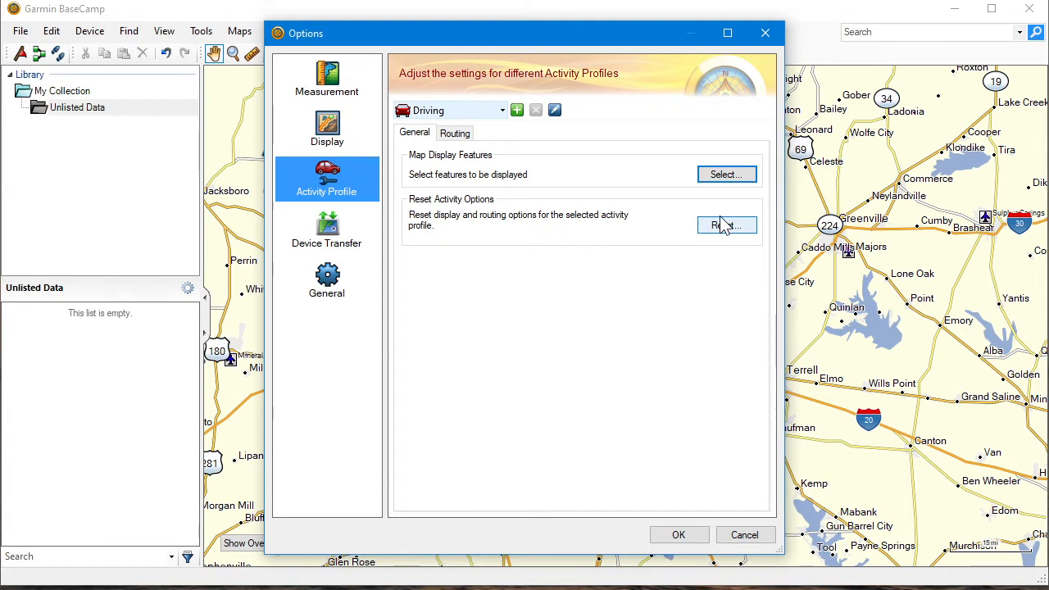
Examine the Driving profile's routing settings, from route preference and avoidances to average speeds
{"action": "left_click", "coordinate": [458, 137]}
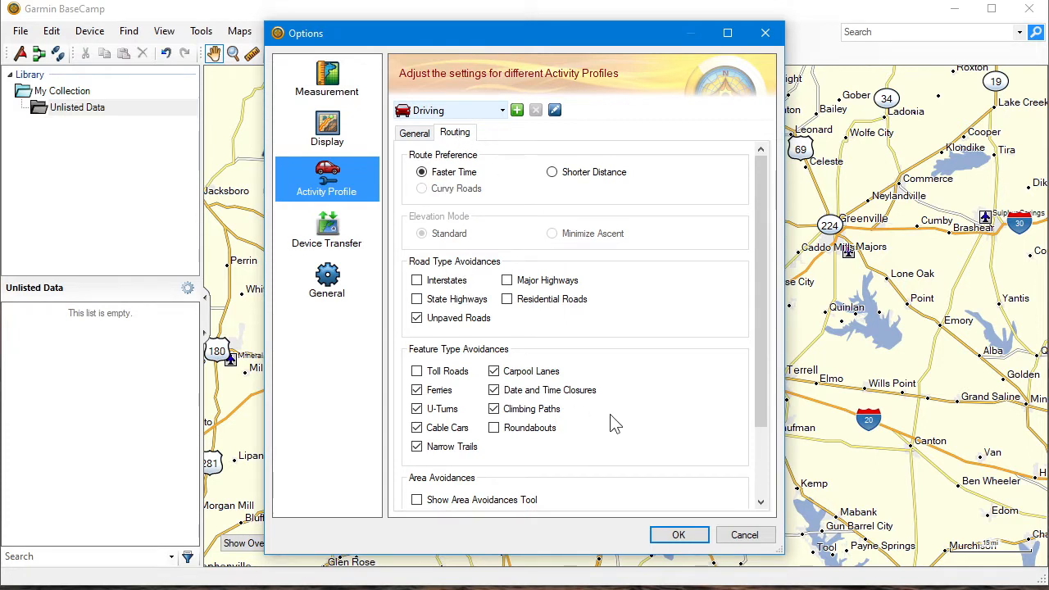
{"action": "scroll", "coordinate": [614, 424], "scroll_direction": "down", "scroll_amount": 3}
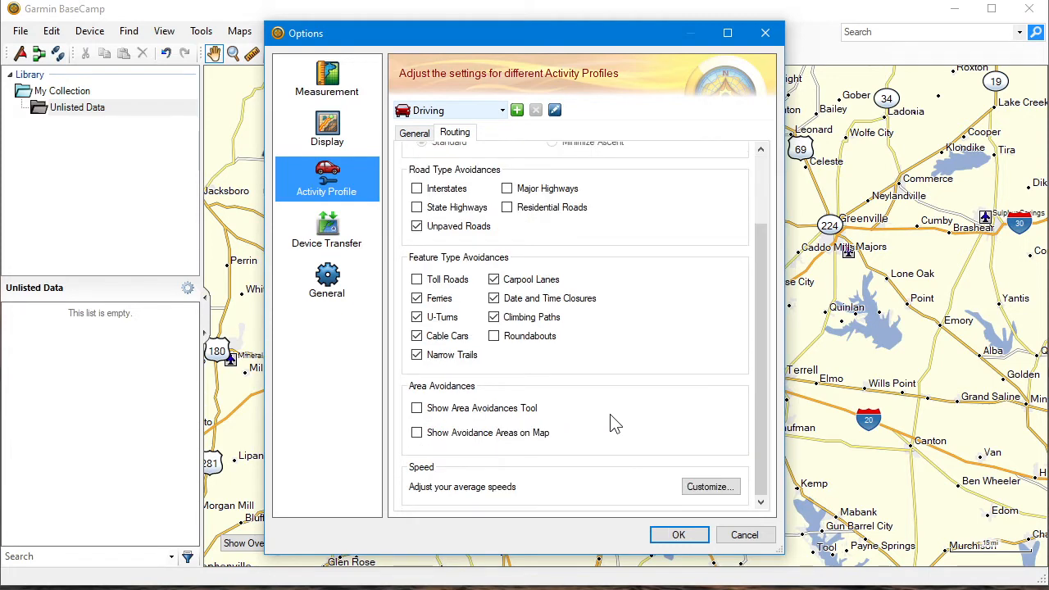
{"action": "scroll", "coordinate": [615, 424], "scroll_direction": "up", "scroll_amount": 3}
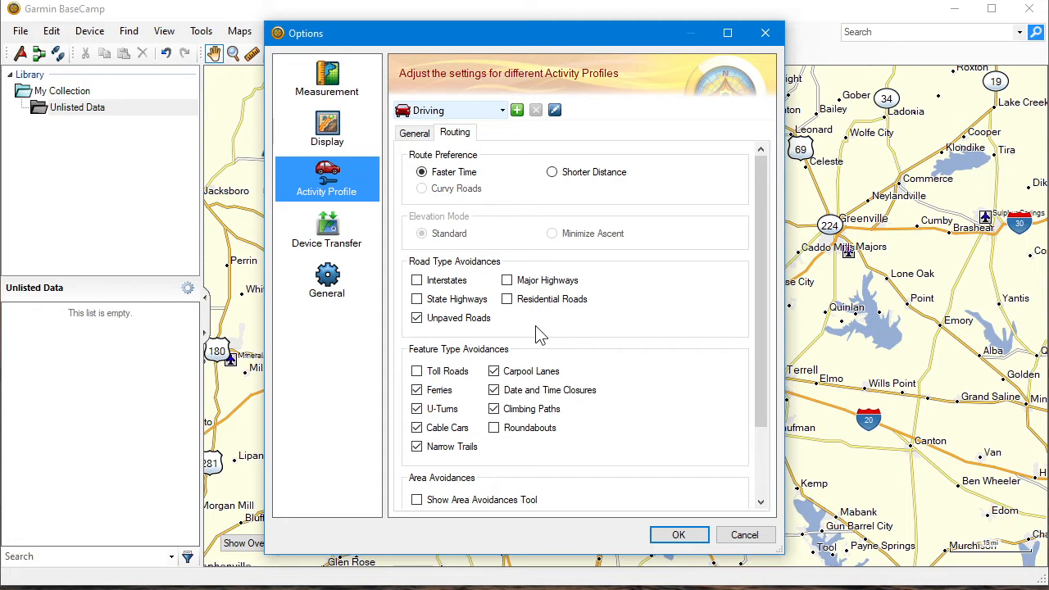
Compare the Motorcycling profile's routing settings with Driving, and leave the options without saving
{"action": "left_click", "coordinate": [442, 112]}
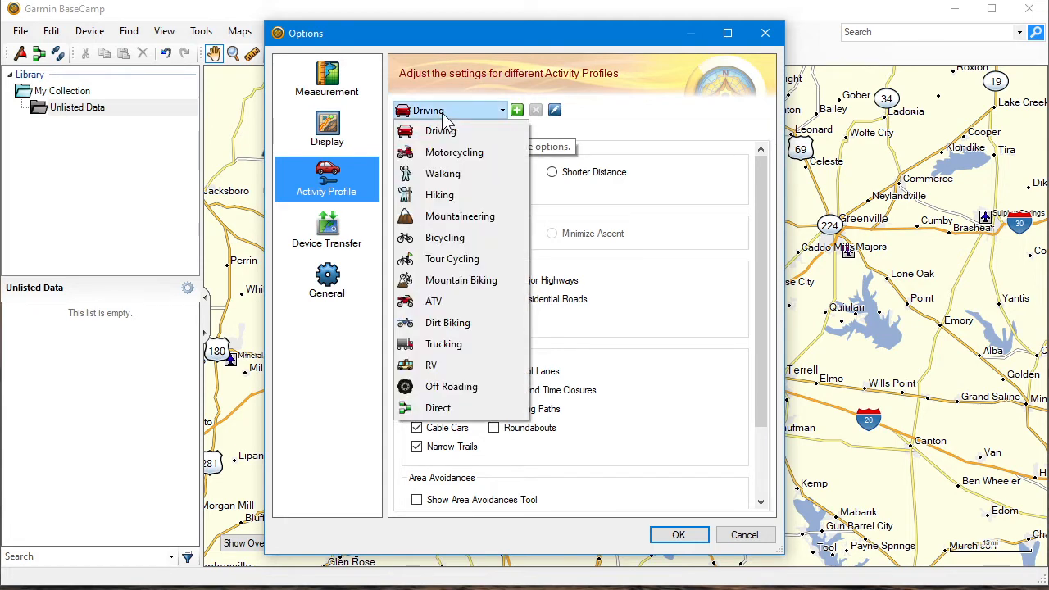
{"action": "left_click", "coordinate": [450, 154]}
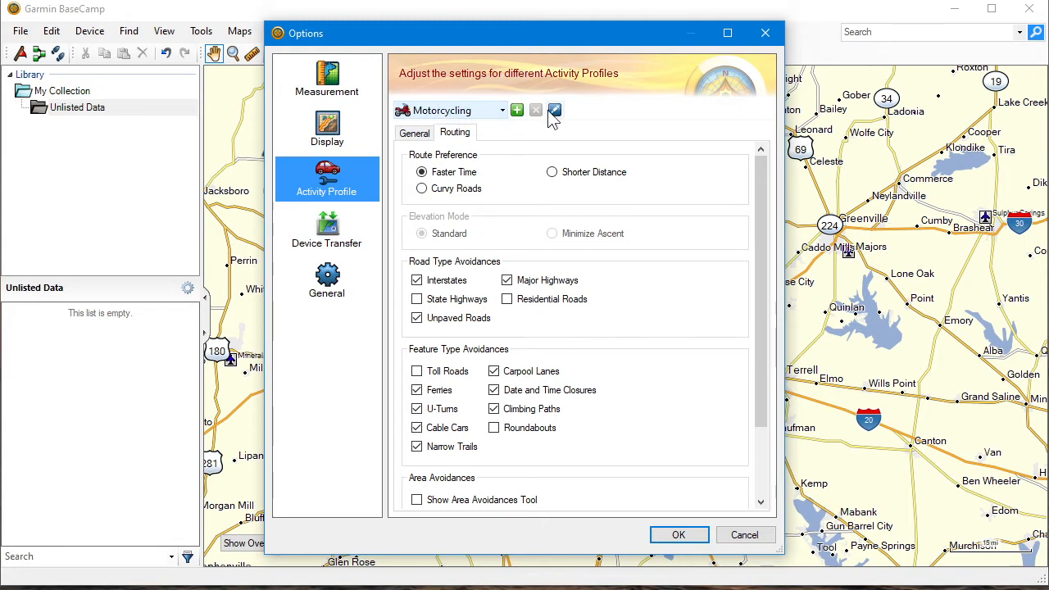
{"action": "left_click", "coordinate": [453, 111]}
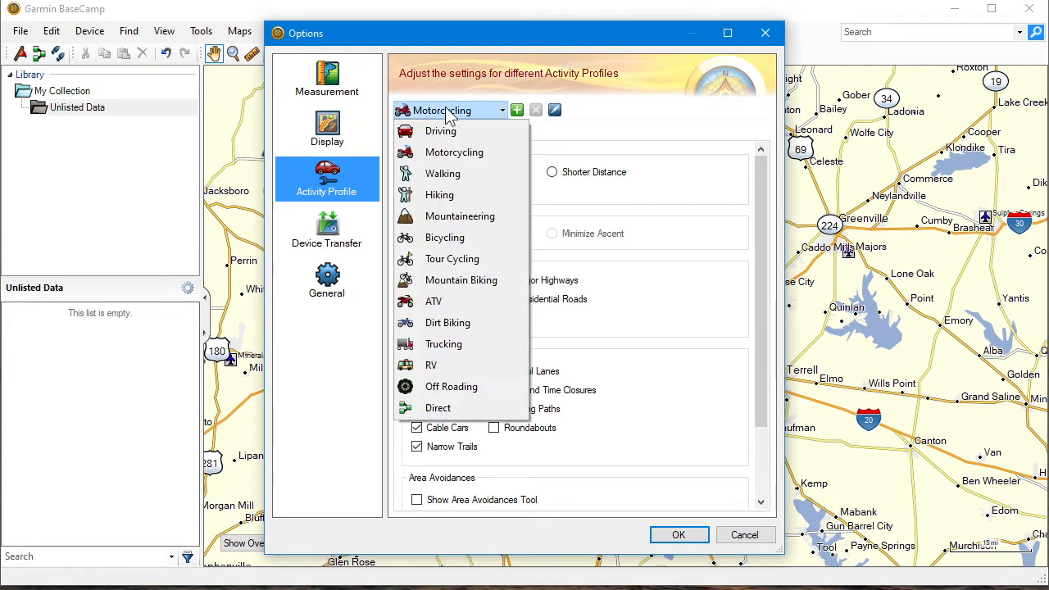
{"action": "left_click", "coordinate": [435, 132]}
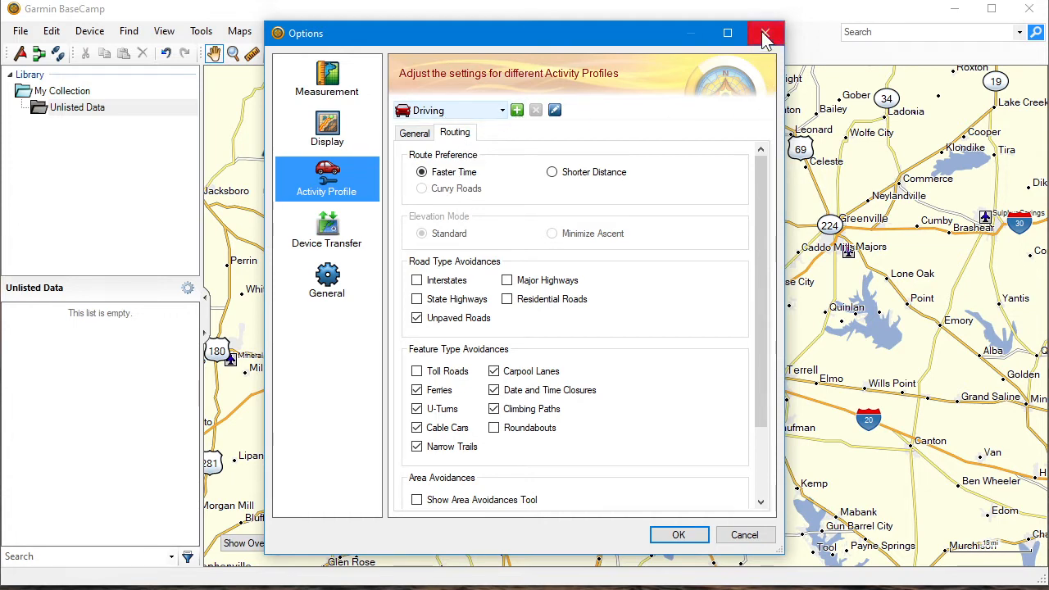
{"action": "left_click", "coordinate": [744, 535]}
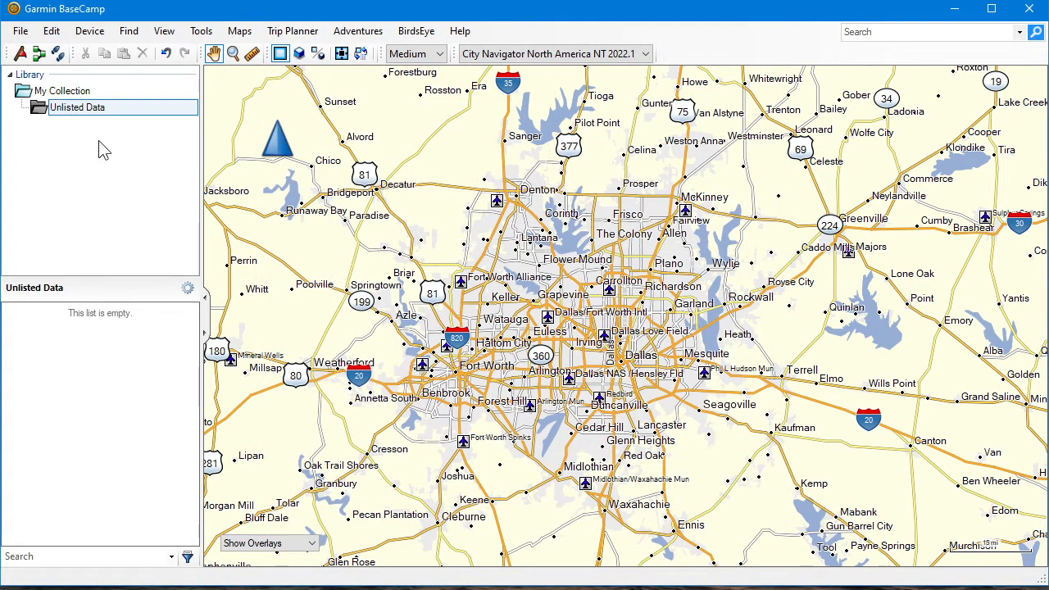
Reopen the options and view the position grid formats available in the measurement settings
{"action": "left_click", "coordinate": [52, 31]}
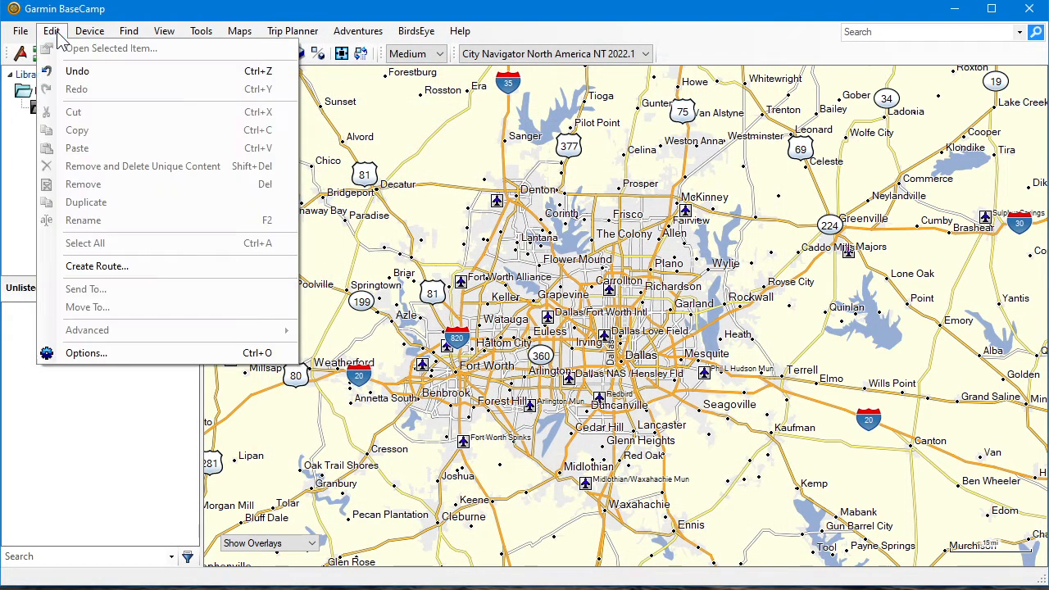
{"action": "left_click", "coordinate": [81, 357]}
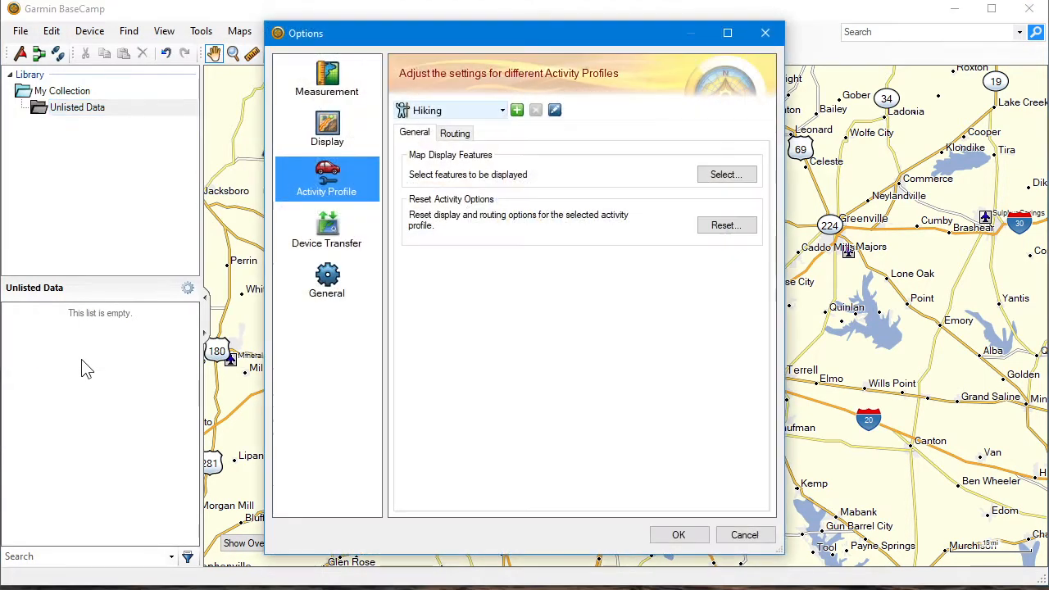
{"action": "left_click", "coordinate": [332, 82]}
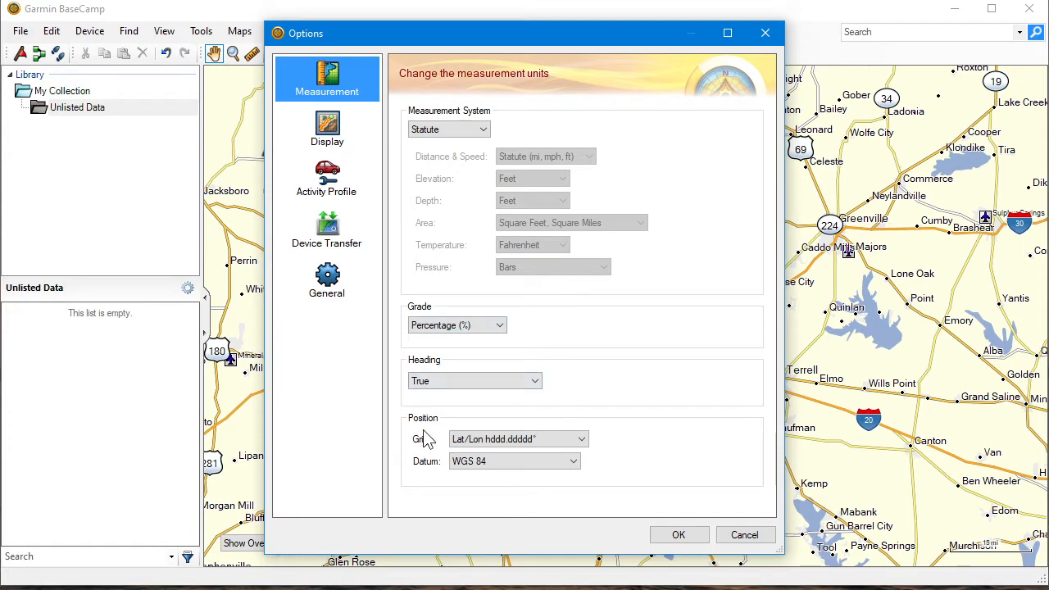
{"action": "left_click", "coordinate": [561, 442]}
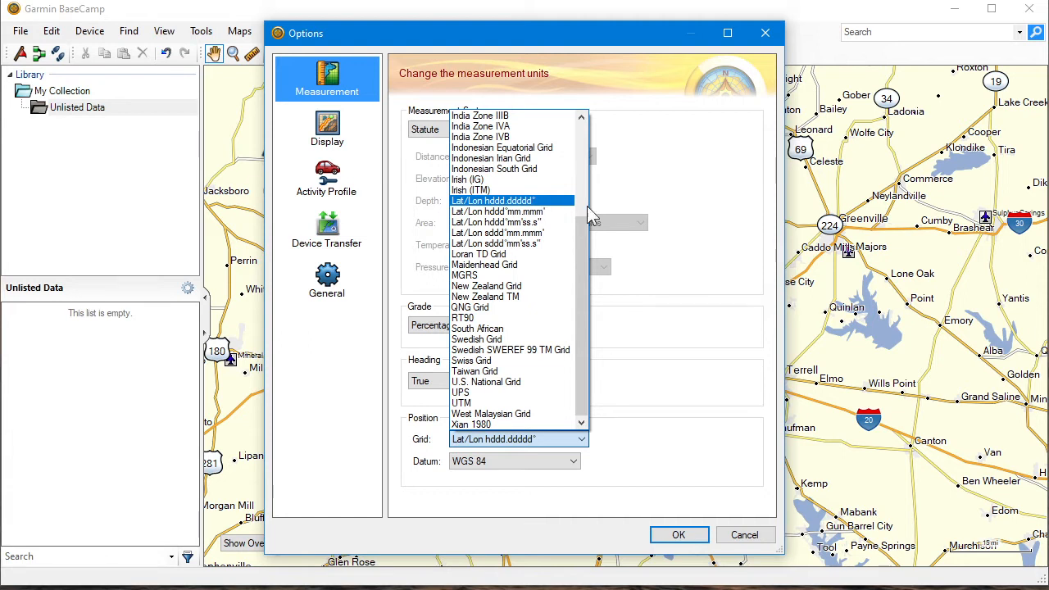
{"action": "left_click", "coordinate": [719, 205]}
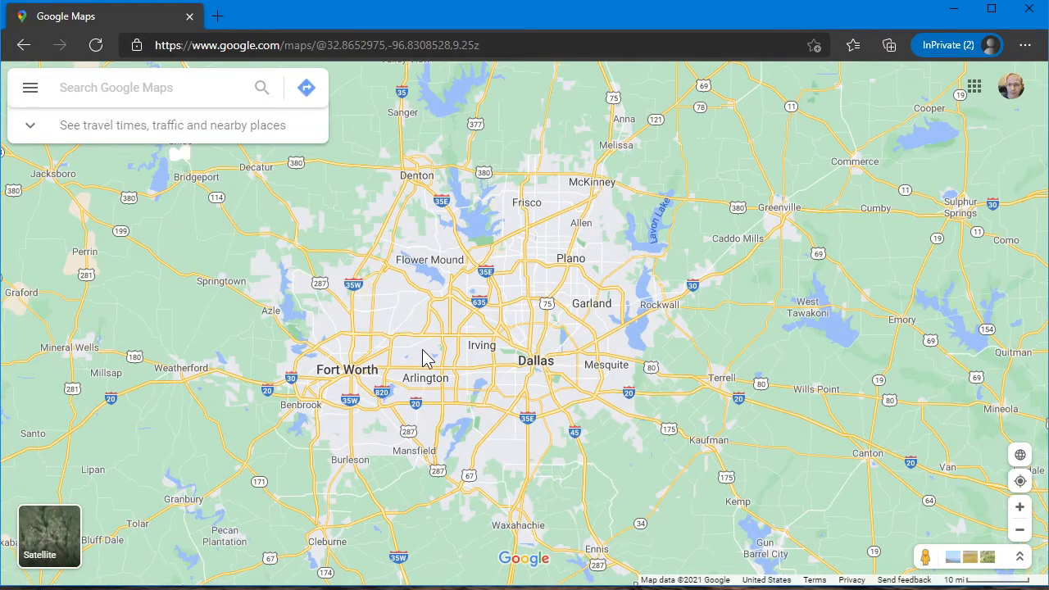
Switch to Google Maps and copy the coordinates 32.78031, -96.80300 of a street location in downtown Dallas
{"action": "scroll", "coordinate": [541, 353], "scroll_direction": "up", "scroll_amount": 5}
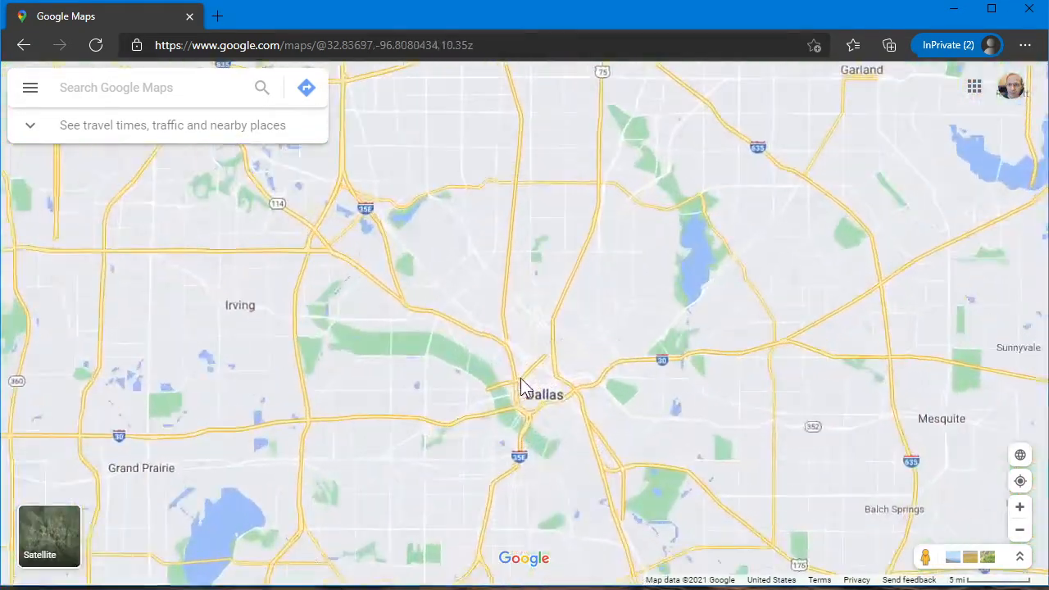
{"action": "scroll", "coordinate": [555, 432], "scroll_direction": "up", "scroll_amount": 4}
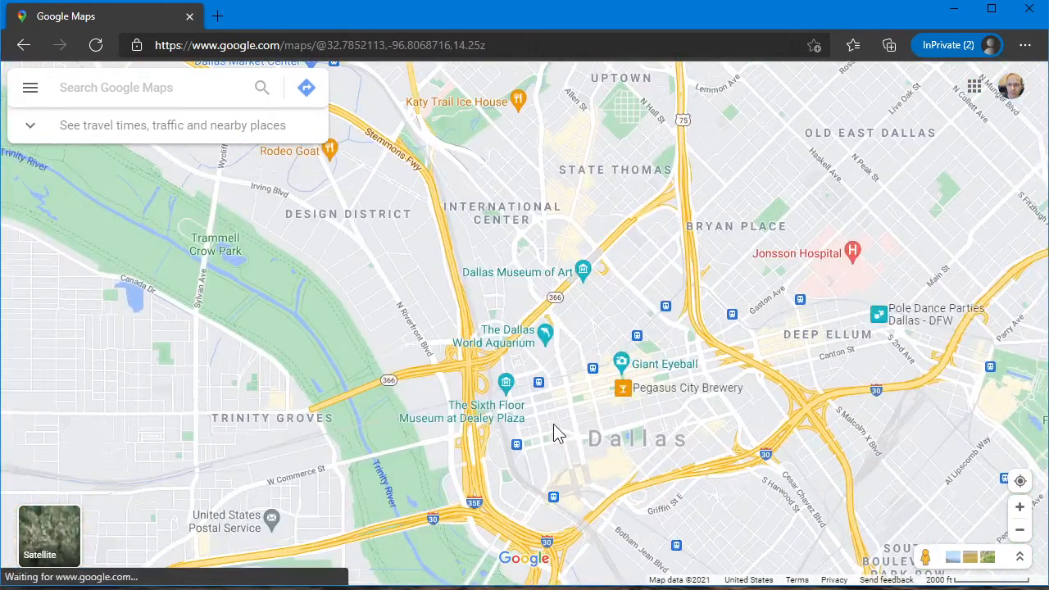
{"action": "scroll", "coordinate": [655, 427], "scroll_direction": "up", "scroll_amount": 3}
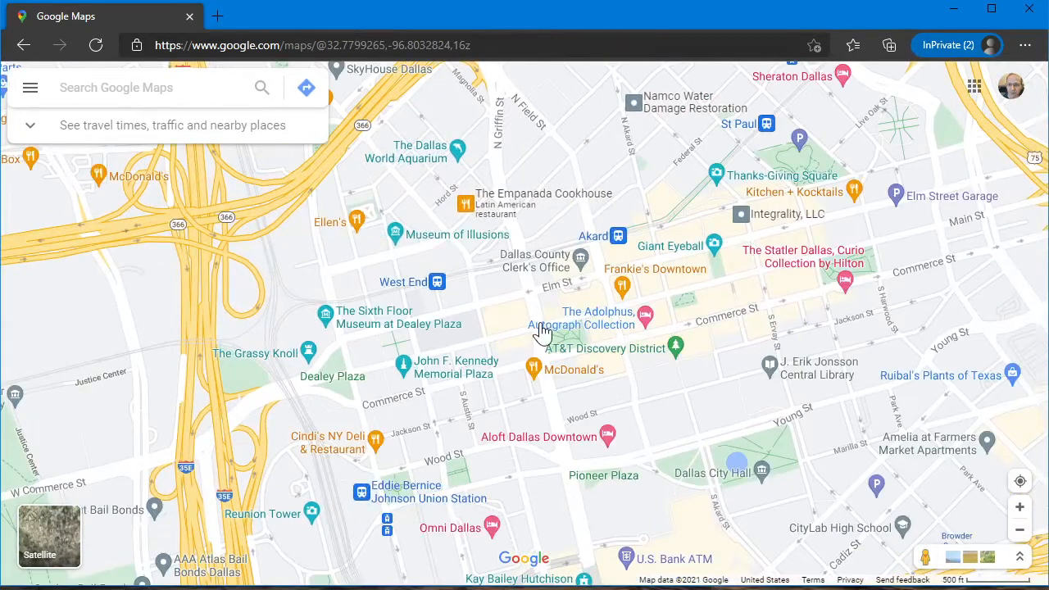
{"action": "right_click", "coordinate": [537, 313]}
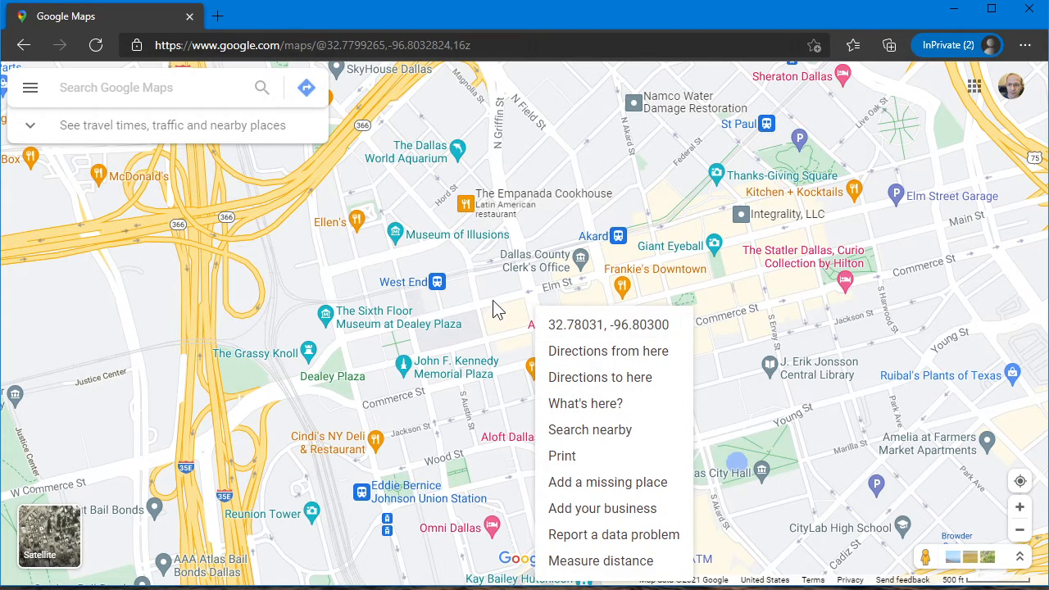
{"action": "left_click", "coordinate": [580, 324]}
Search Google Maps for the copied coordinates, compare the location's degrees-minutes-seconds and decimal positions, and clear the search
{"action": "right_click", "coordinate": [193, 90]}
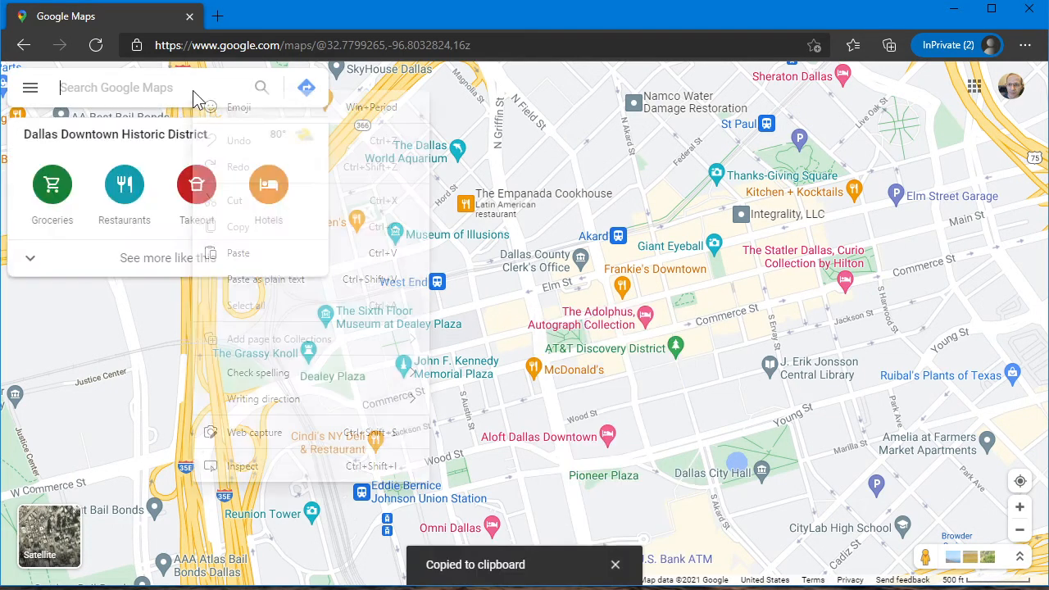
{"action": "left_click", "coordinate": [237, 279]}
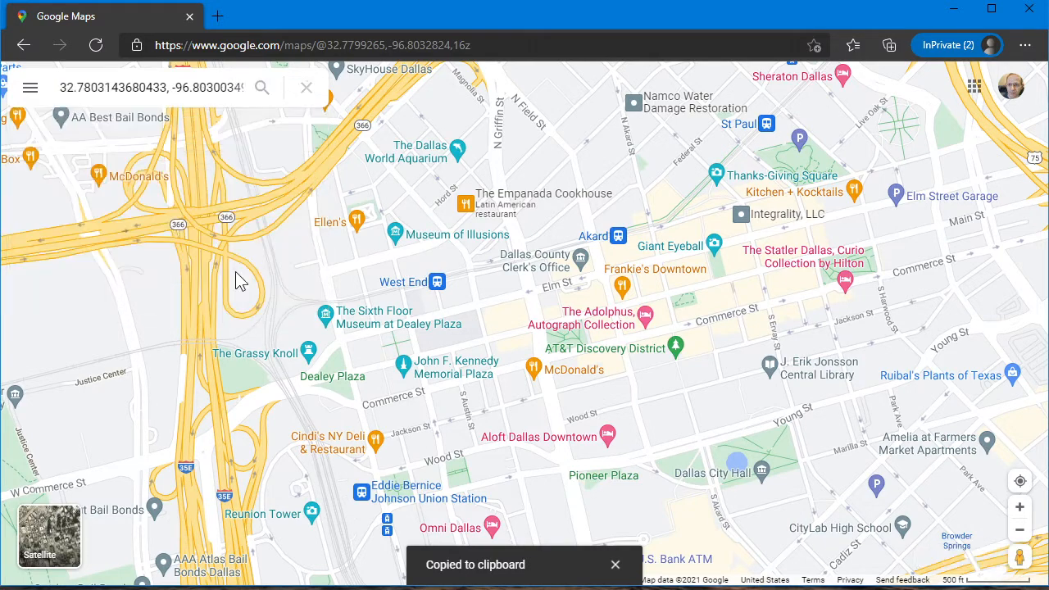
{"action": "key", "text": "Return"}
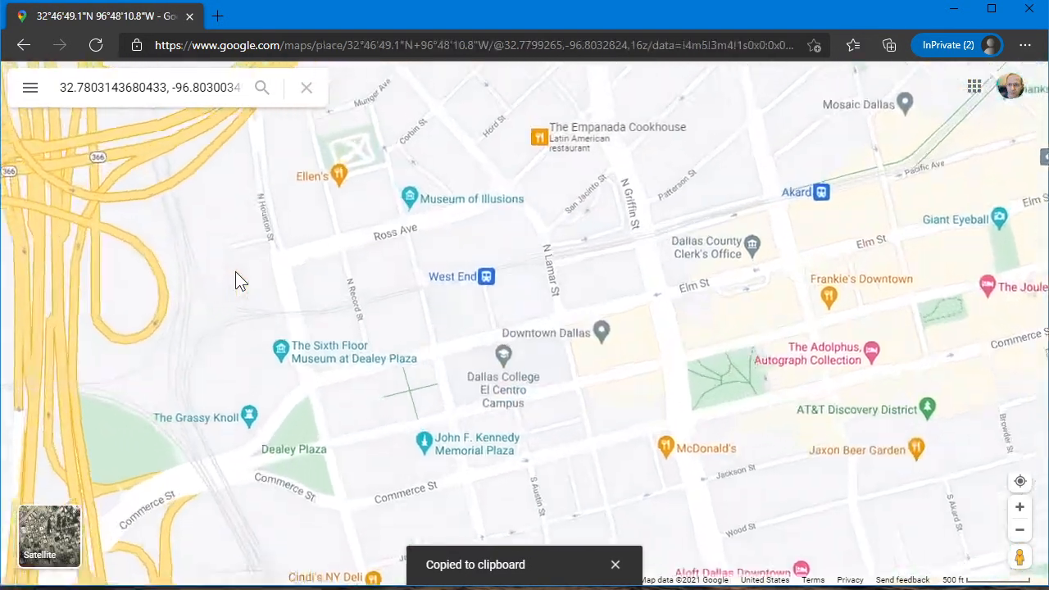
{"action": "left_click_drag", "start_coordinate": [21, 282], "coordinate": [229, 293]}
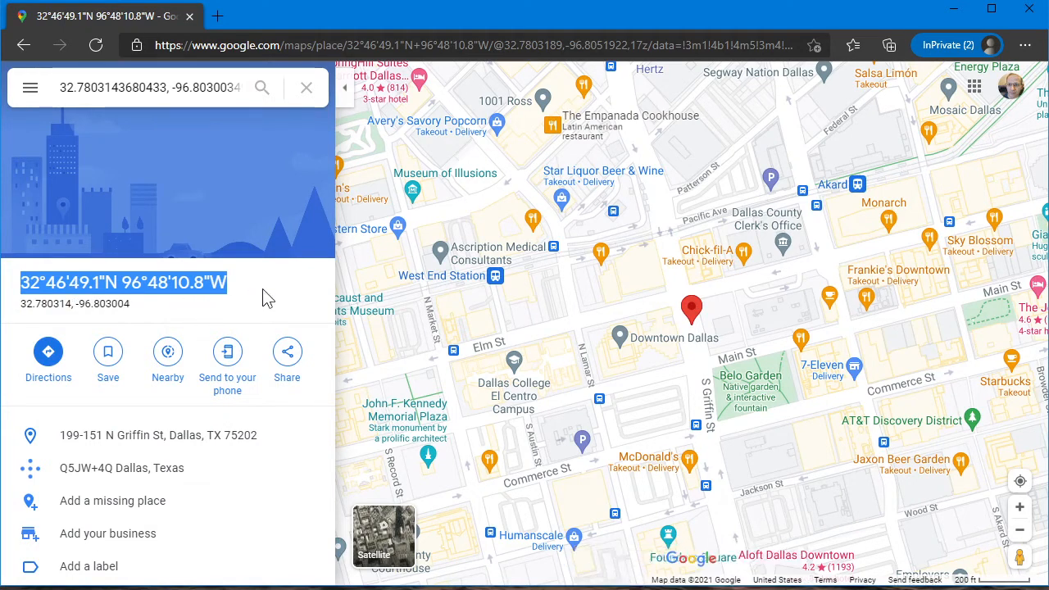
{"action": "left_click", "coordinate": [267, 299]}
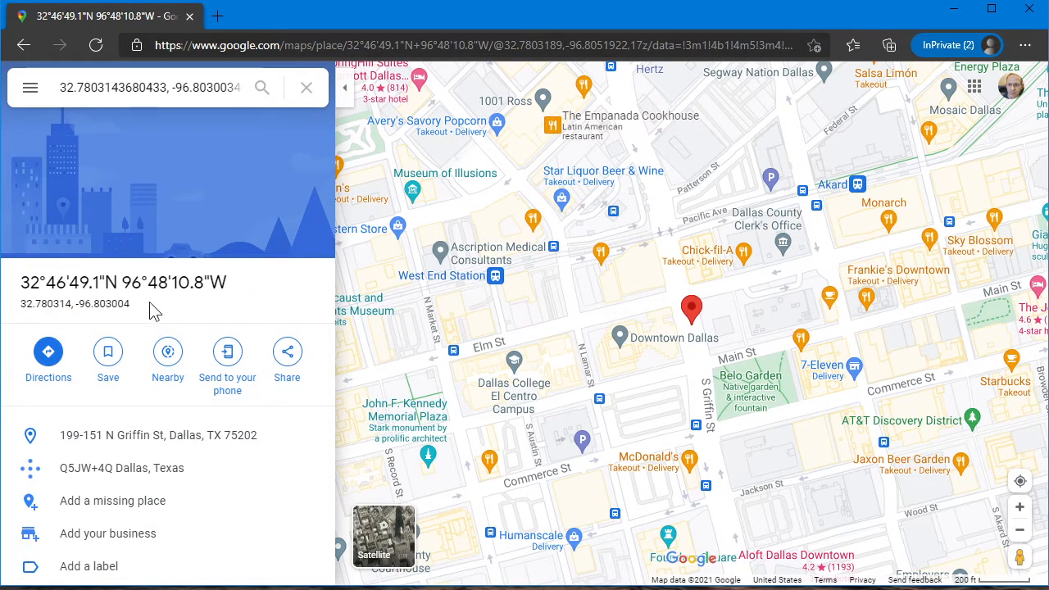
{"action": "left_click_drag", "start_coordinate": [21, 303], "coordinate": [155, 314]}
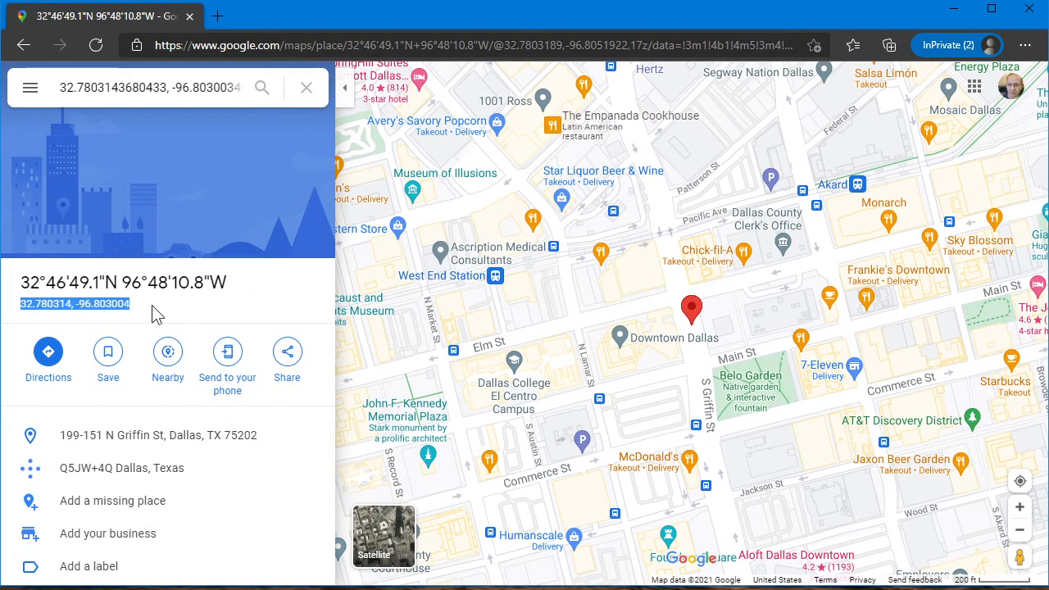
{"action": "left_click", "coordinate": [307, 88]}
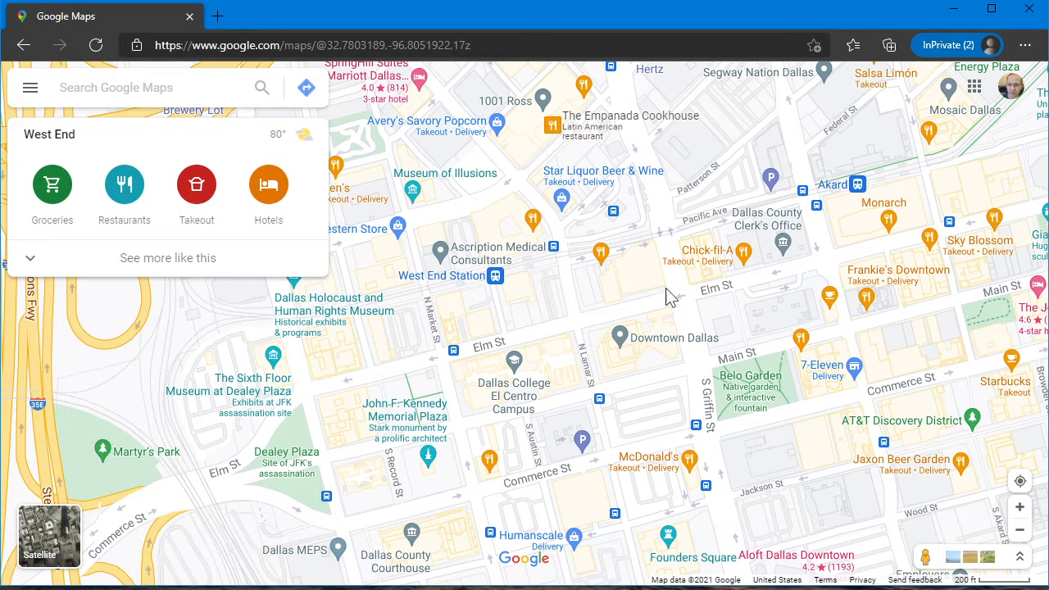
Copy the coordinates 32.78041, -96.80471 of another street location west of Downtown Dallas
{"action": "right_click", "coordinate": [561, 314]}
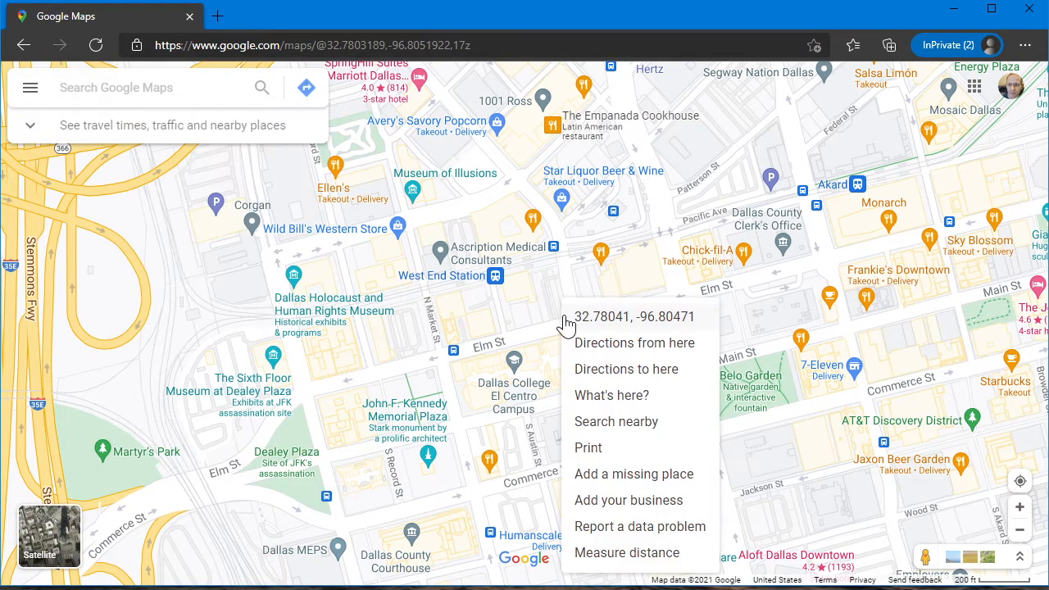
{"action": "left_click", "coordinate": [635, 320]}
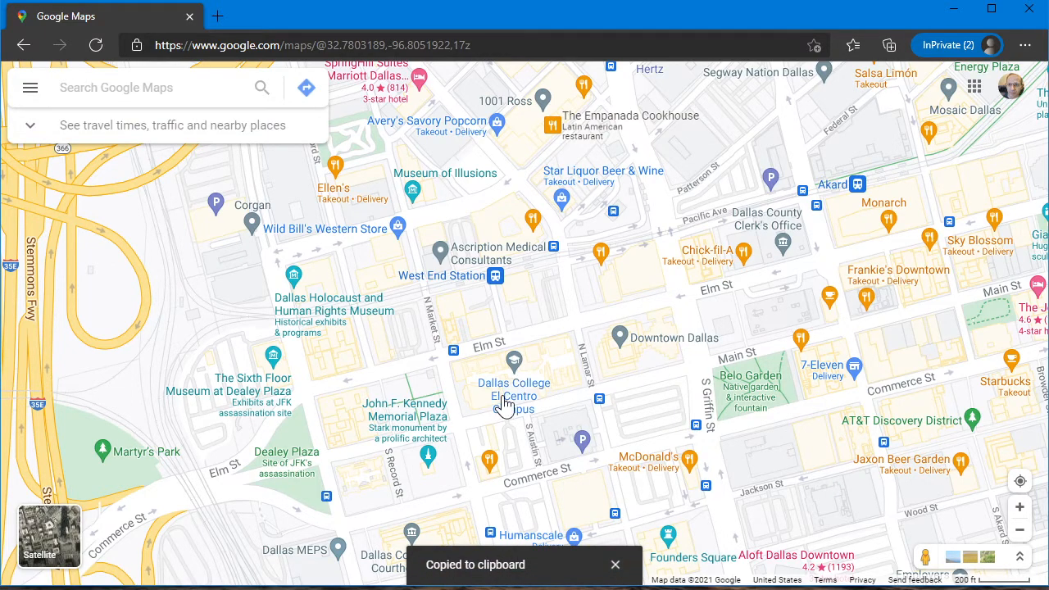
{"action": "scroll", "coordinate": [546, 348], "scroll_direction": "down", "scroll_amount": 5}
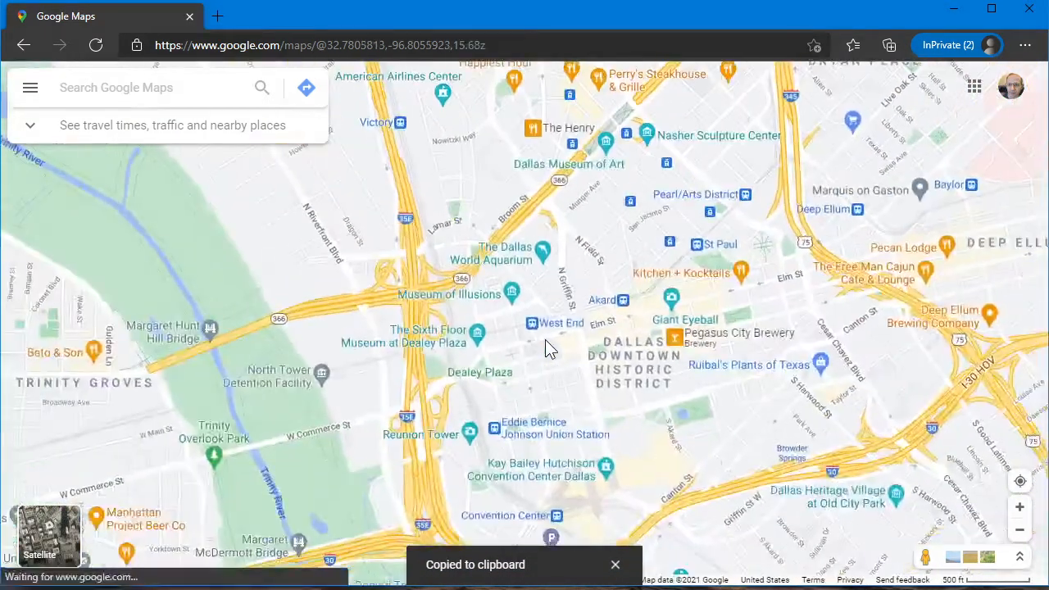
{"action": "scroll", "coordinate": [545, 341], "scroll_direction": "down", "scroll_amount": 9}
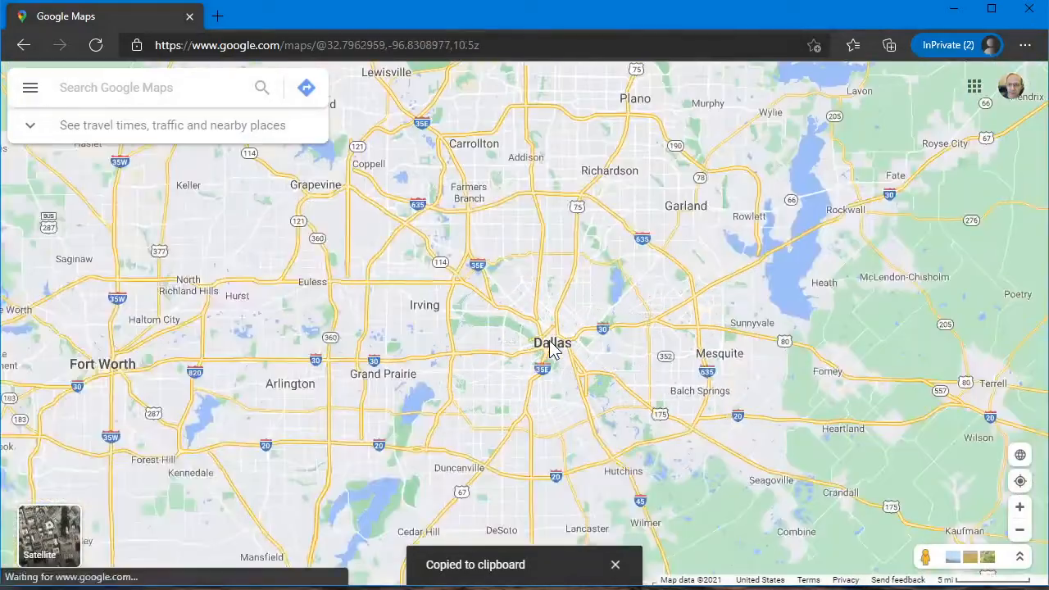
{"action": "scroll", "coordinate": [553, 348], "scroll_direction": "down", "scroll_amount": 4}
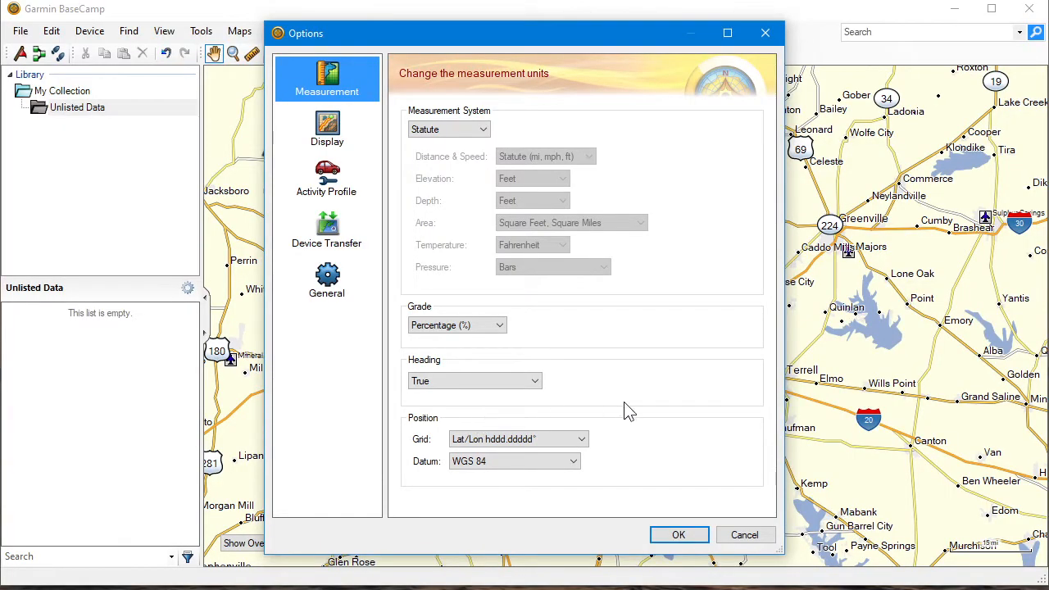
In Garmin BaseCamp's measurement options, choose Lat/Lon hddd.ddddd° as the position grid and save the options
{"action": "left_click", "coordinate": [549, 438]}
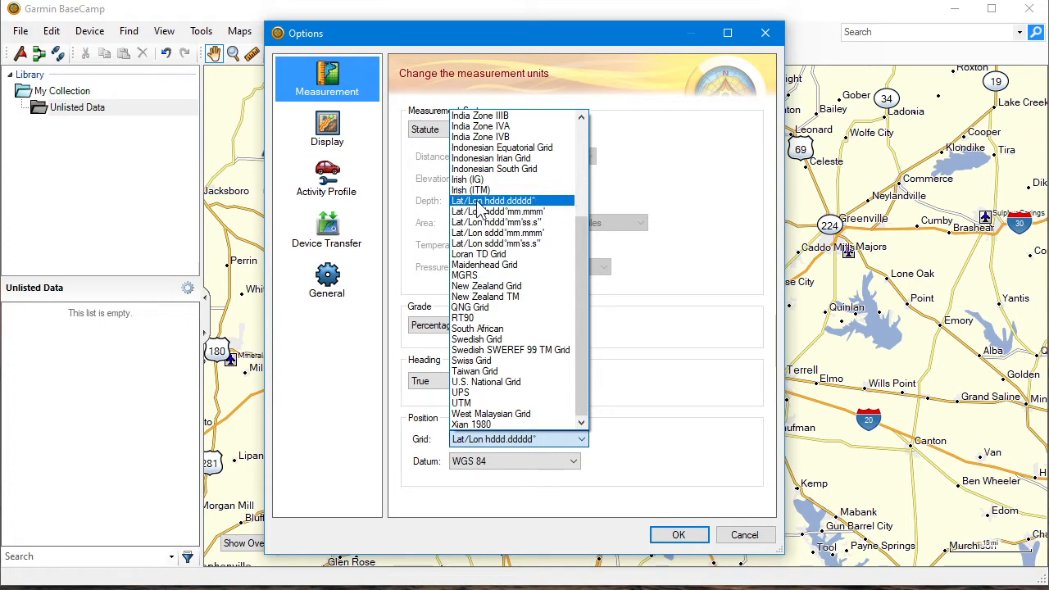
{"action": "left_click", "coordinate": [523, 203]}
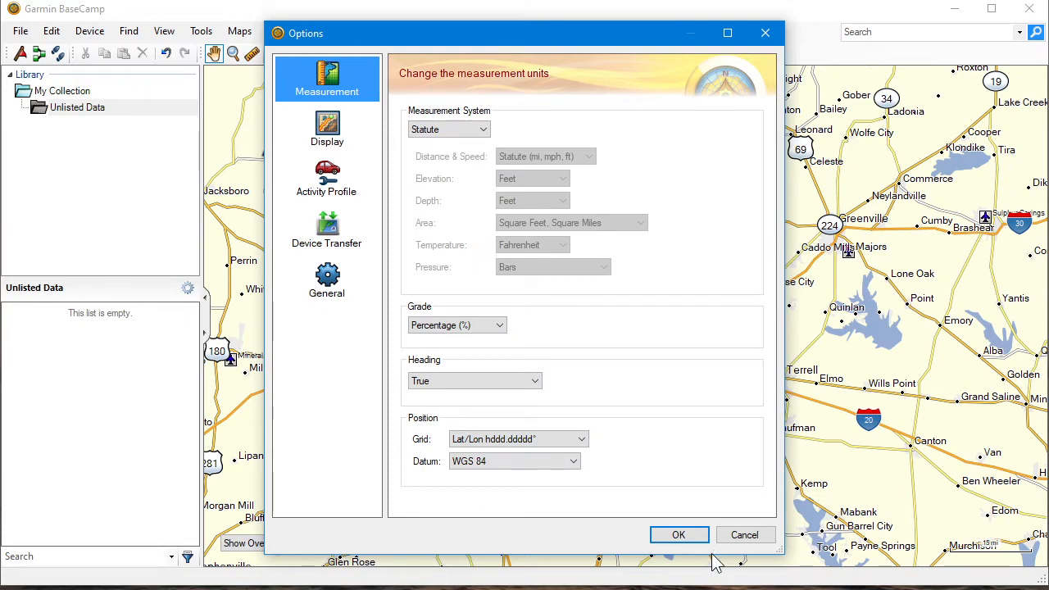
{"action": "left_click", "coordinate": [678, 534]}
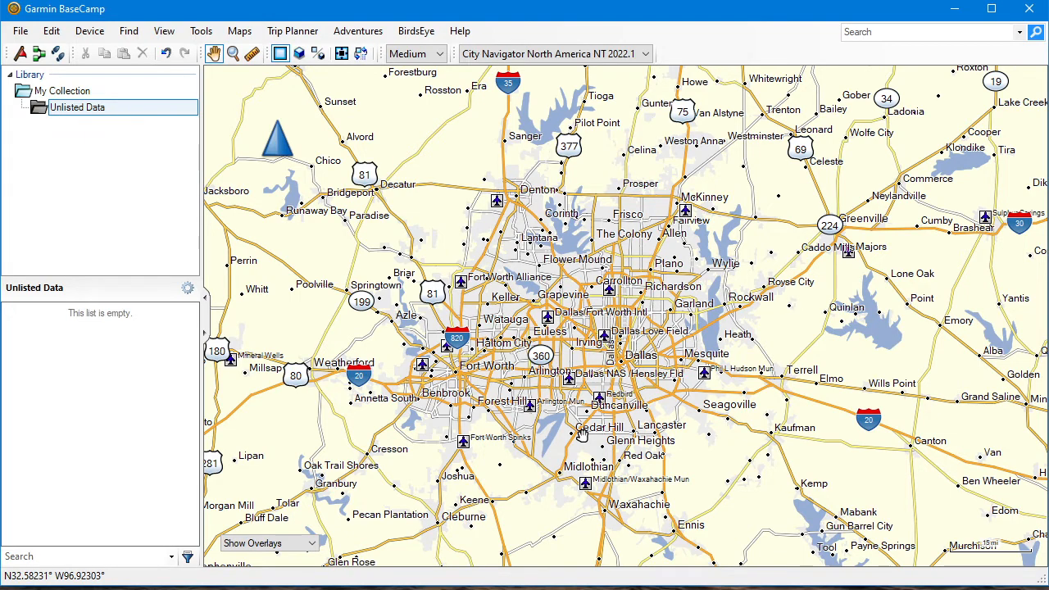
Switch to Google Maps, locate the Museum of the American Railroad in Frisco, and show the area in satellite imagery
{"action": "left_click", "coordinate": [412, 588]}
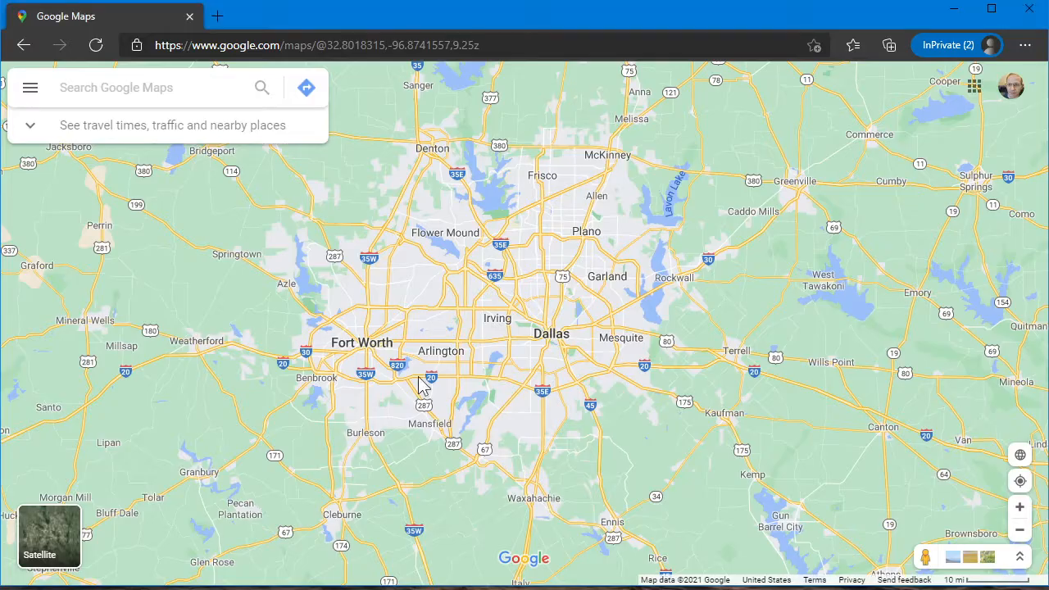
{"action": "left_click_drag", "start_coordinate": [506, 324], "coordinate": [489, 438]}
{"action": "scroll", "coordinate": [514, 299], "scroll_direction": "up", "scroll_amount": 1}
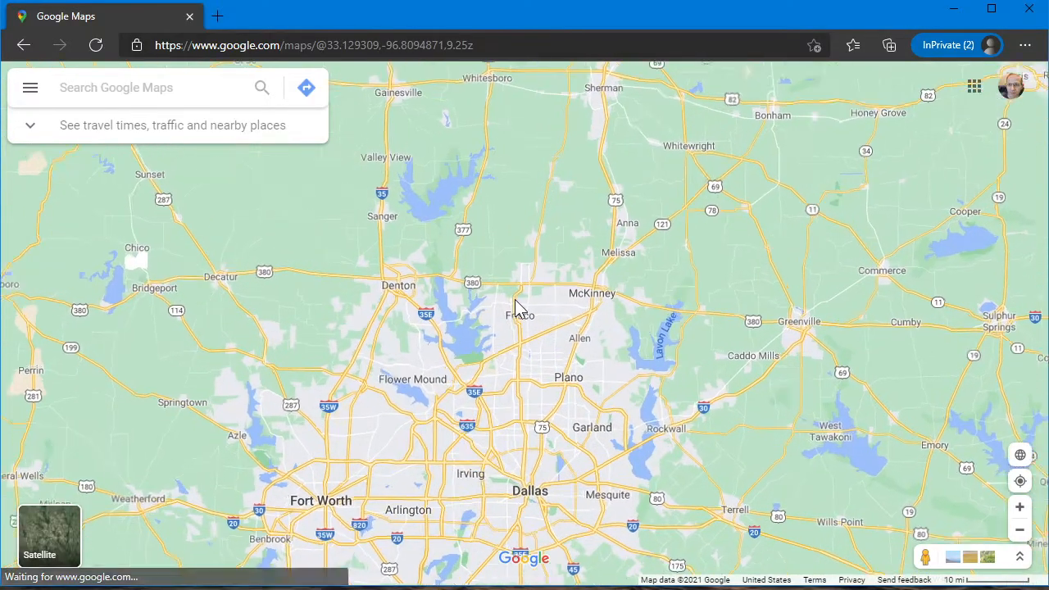
{"action": "scroll", "coordinate": [514, 299], "scroll_direction": "up", "scroll_amount": 3}
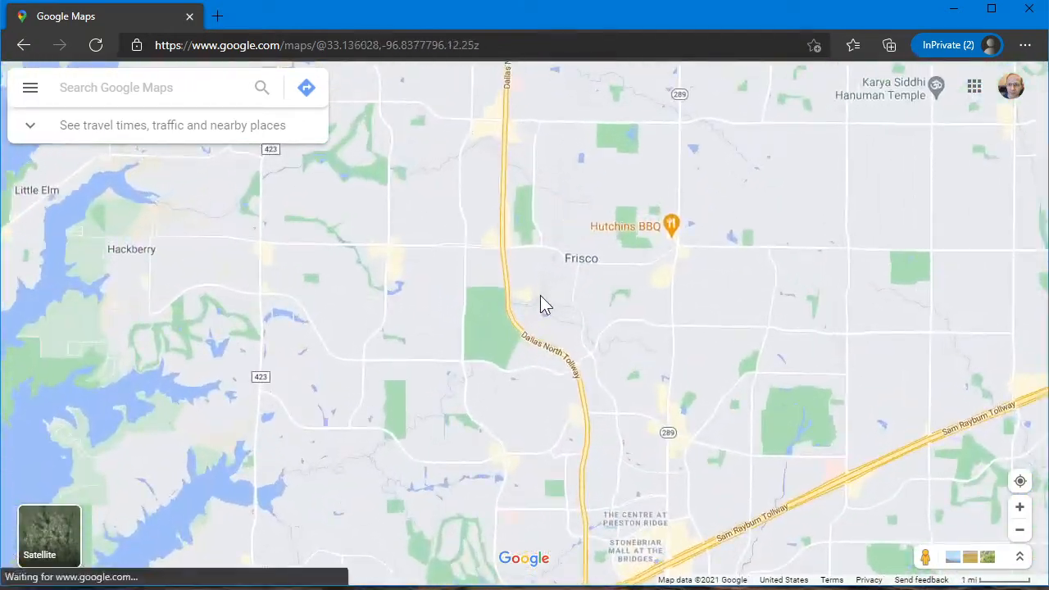
{"action": "scroll", "coordinate": [541, 301], "scroll_direction": "up", "scroll_amount": 2}
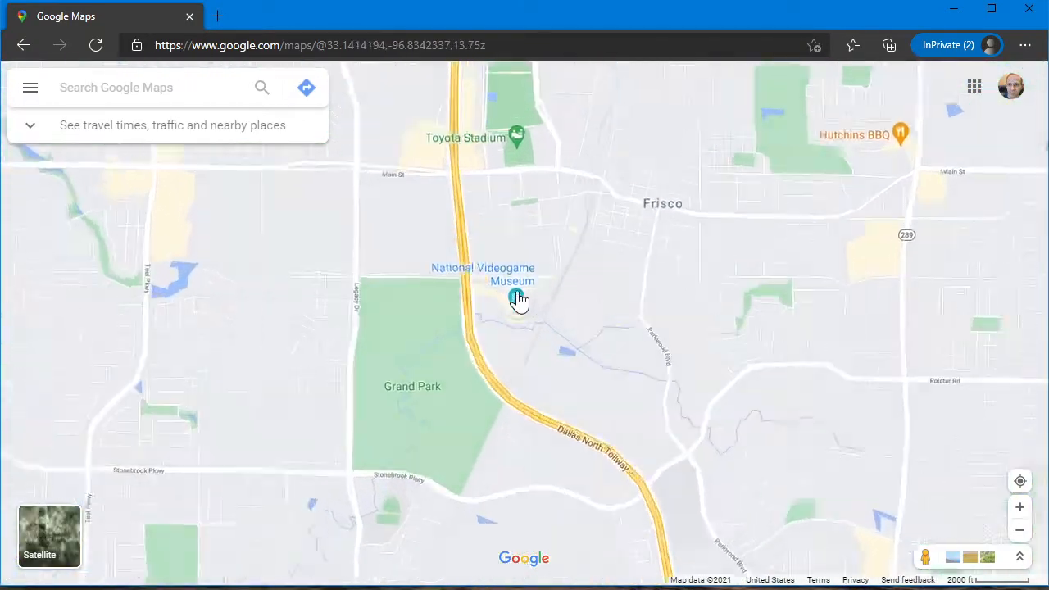
{"action": "scroll", "coordinate": [519, 300], "scroll_direction": "up", "scroll_amount": 3}
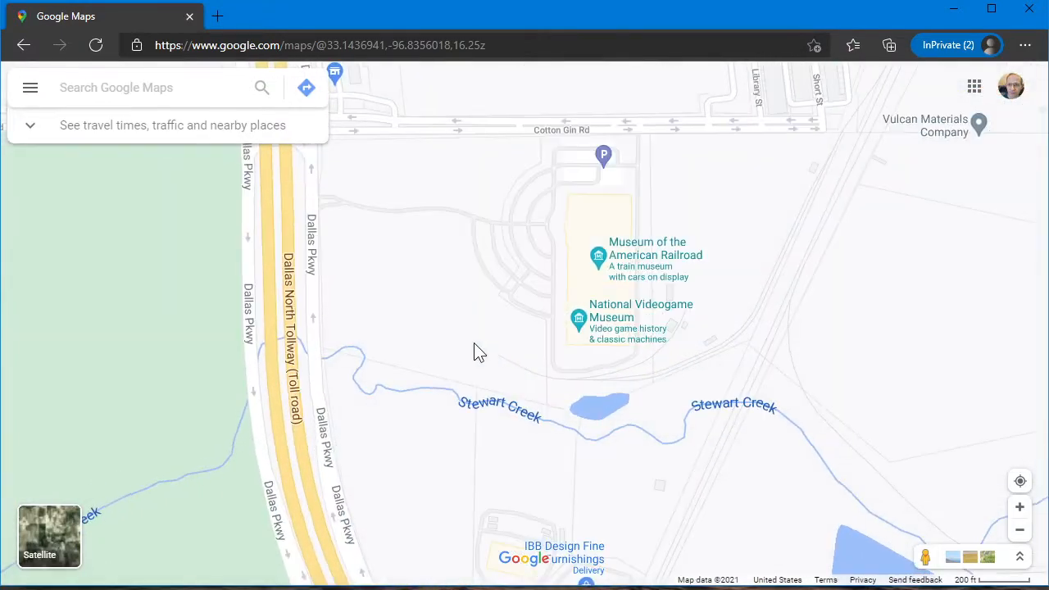
{"action": "left_click_drag", "start_coordinate": [501, 288], "coordinate": [487, 397]}
{"action": "scroll", "coordinate": [500, 384], "scroll_direction": "up", "scroll_amount": 2}
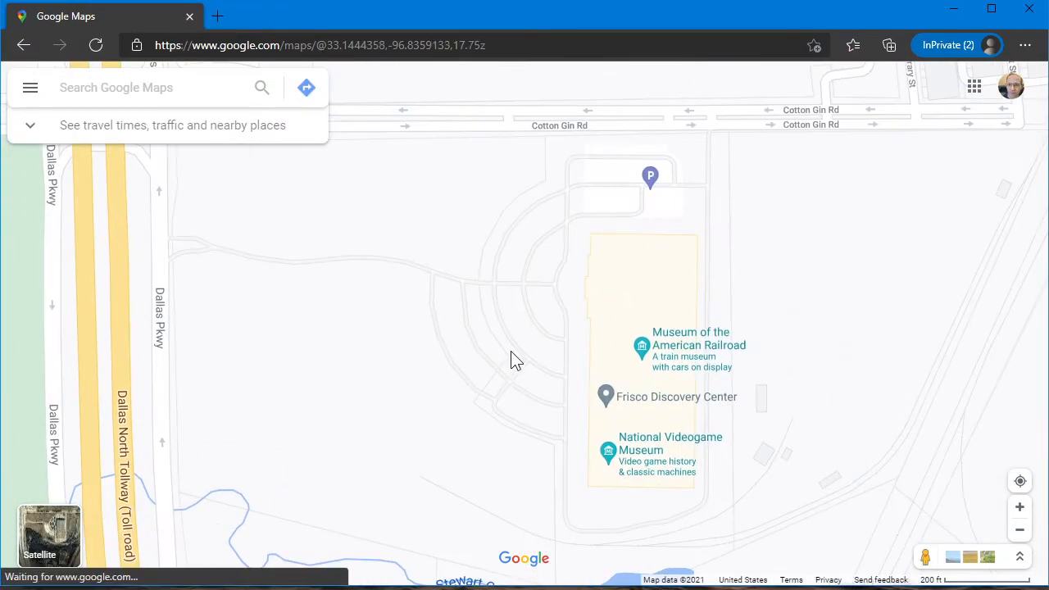
{"action": "left_click", "coordinate": [49, 534]}
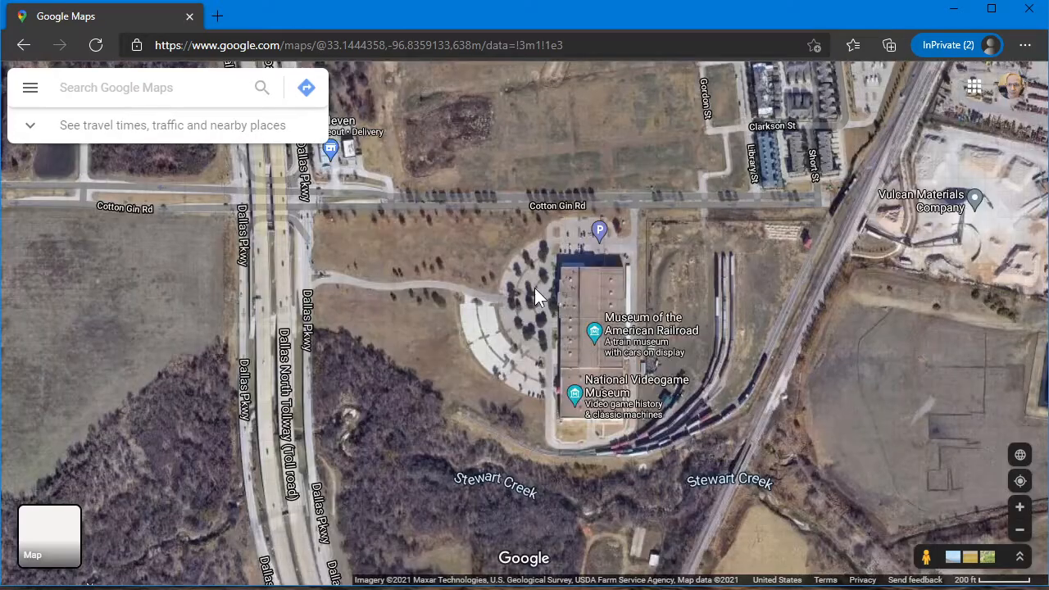
Copy the coordinates 33.14469, -96.83566 of a spot in the parking lot beside the Museum of the American Railroad
{"action": "scroll", "coordinate": [524, 307], "scroll_direction": "up", "scroll_amount": 2}
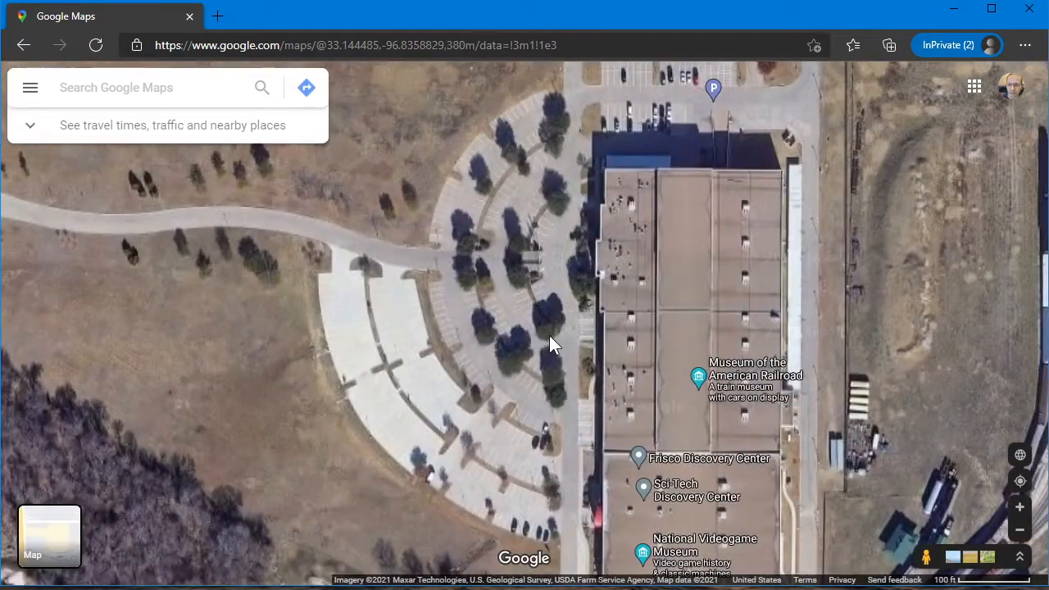
{"action": "scroll", "coordinate": [512, 353], "scroll_direction": "up", "scroll_amount": 2}
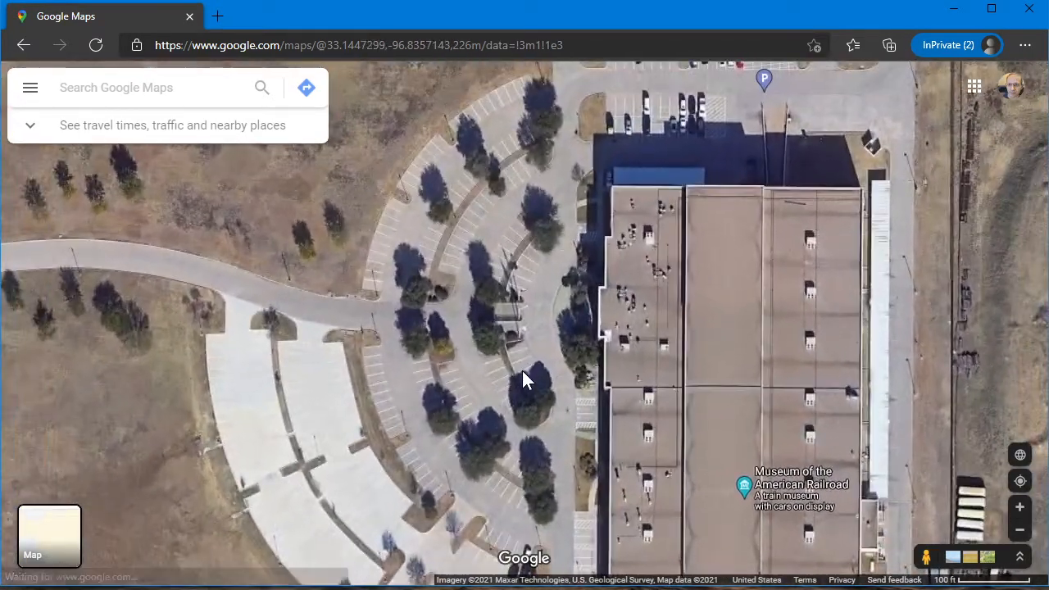
{"action": "right_click", "coordinate": [543, 321]}
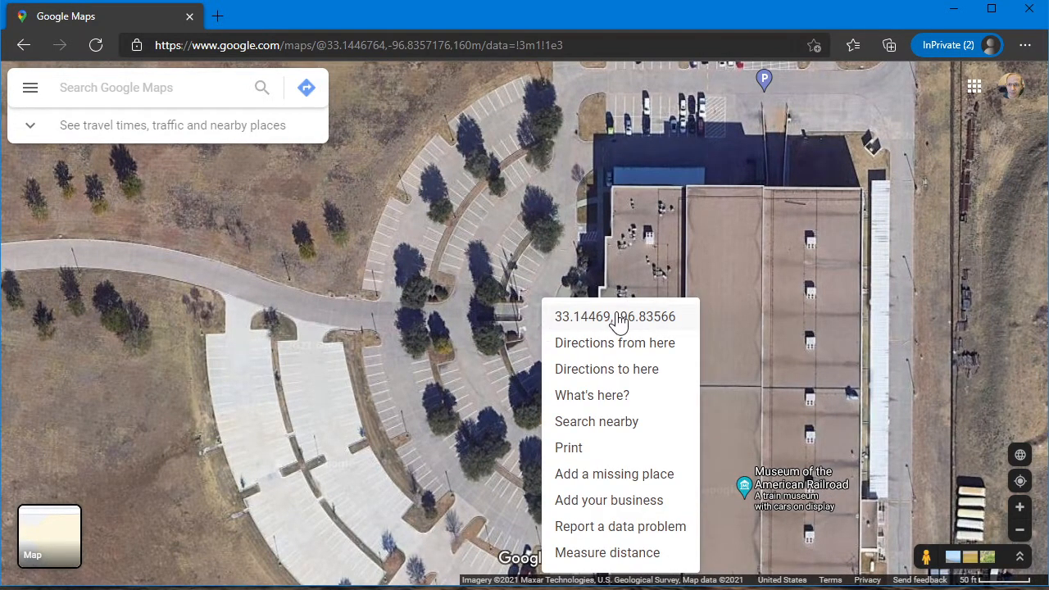
{"action": "left_click", "coordinate": [670, 320]}
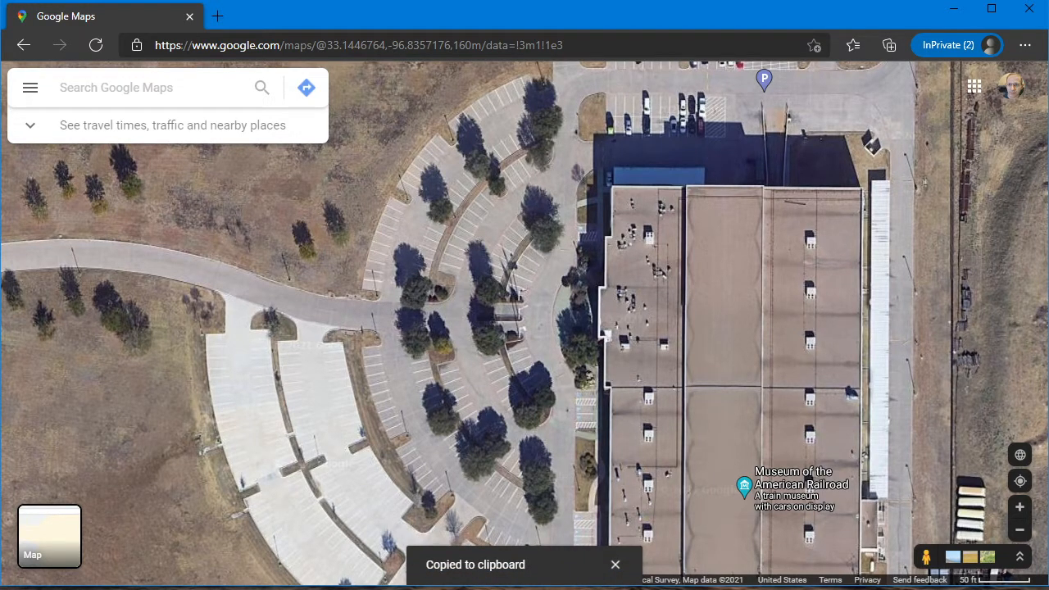
Switch to Garmin BaseCamp, view the commands for creating a new waypoint, and return to the map panning tool
{"action": "left_click", "coordinate": [408, 588]}
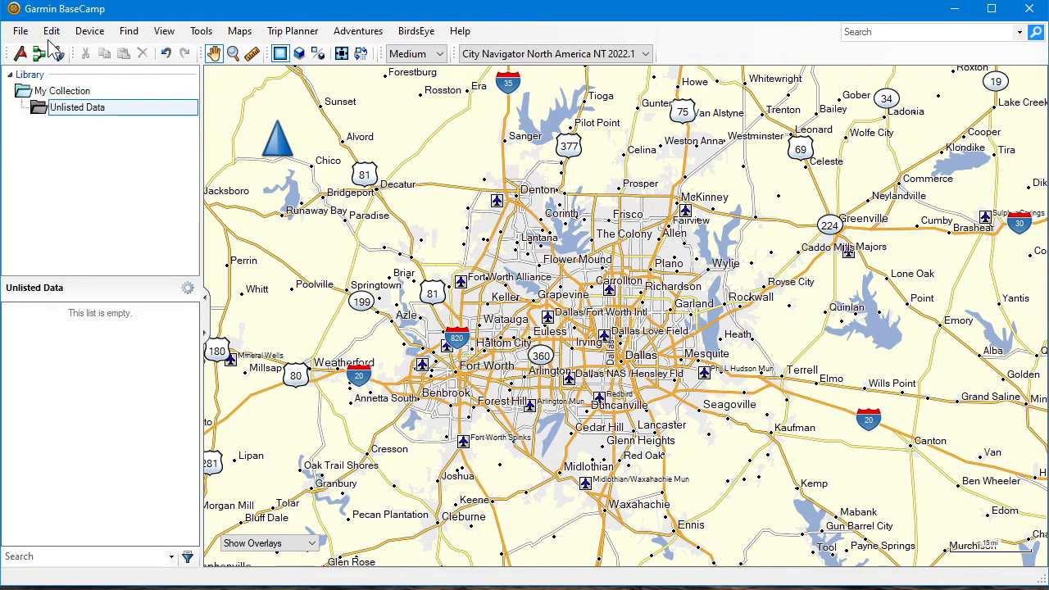
{"action": "left_click", "coordinate": [20, 31]}
{"action": "mouse_move", "coordinate": [29, 50]}
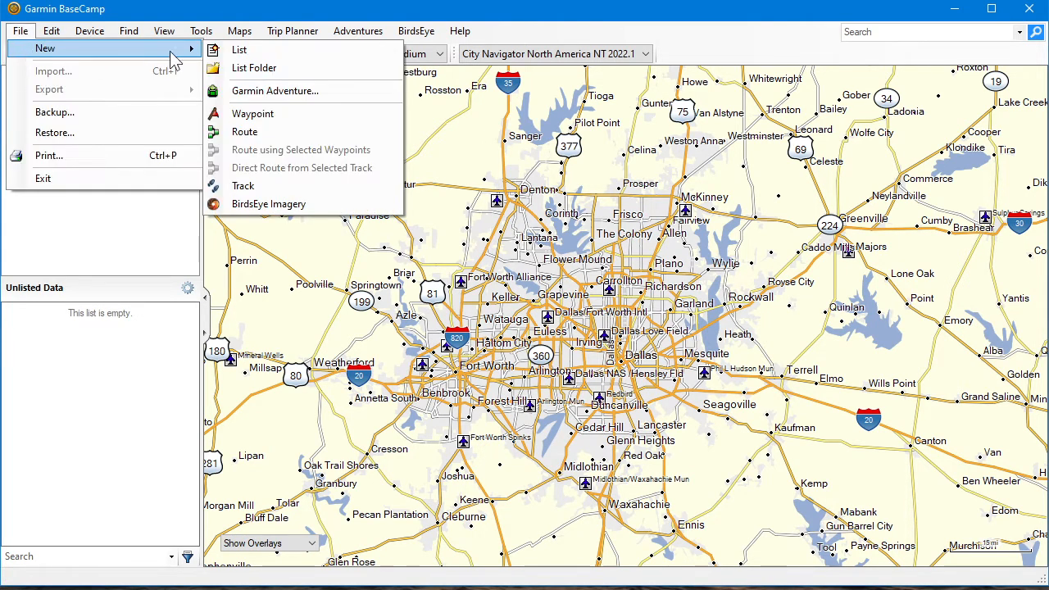
{"action": "left_click", "coordinate": [239, 114]}
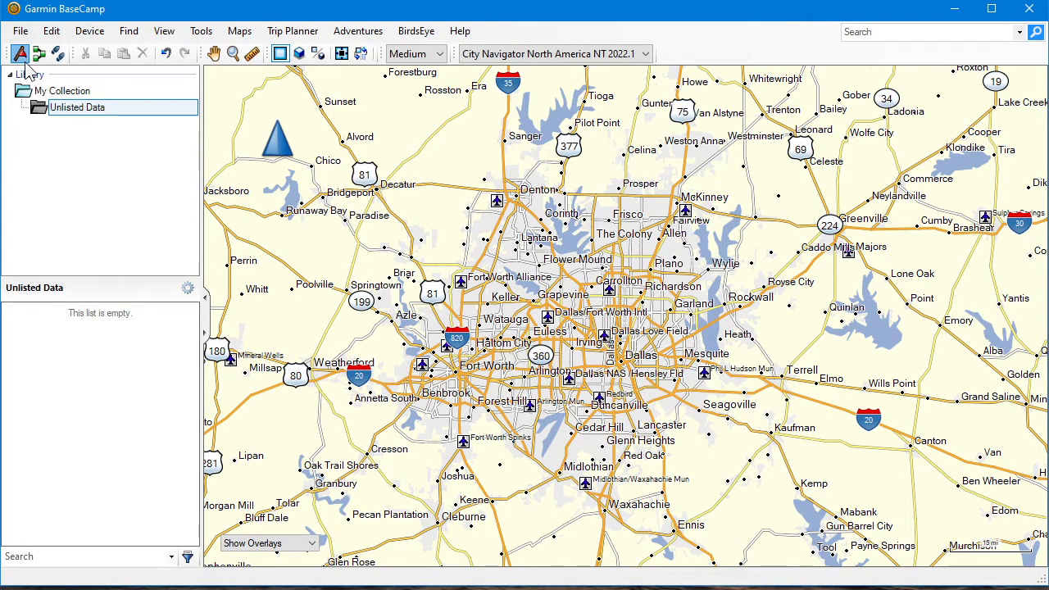
{"action": "left_click", "coordinate": [213, 53]}
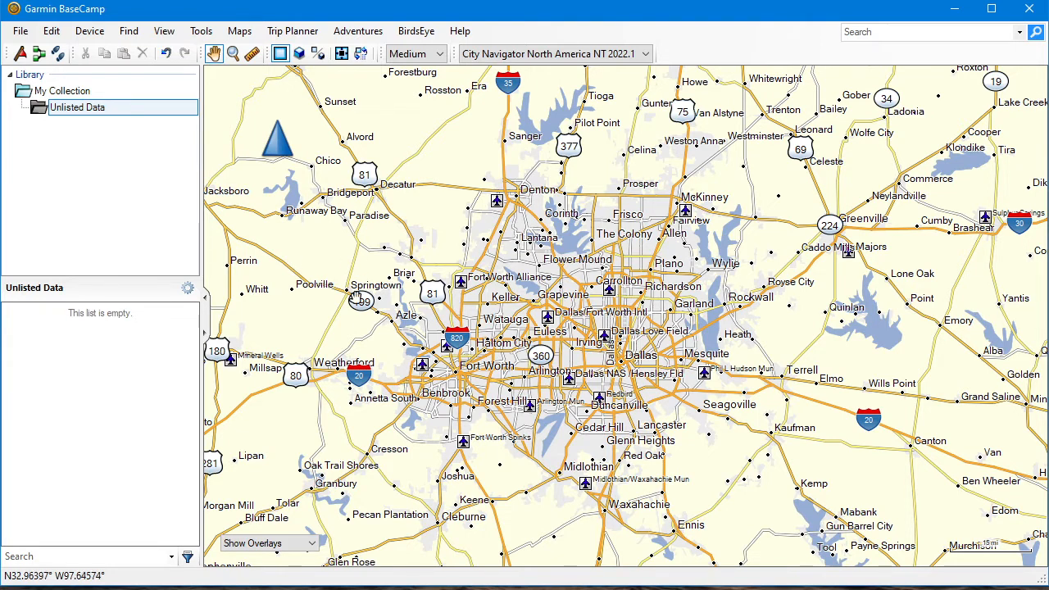
Create a waypoint on the map south of Springtown and name it Start
{"action": "right_click", "coordinate": [352, 333]}
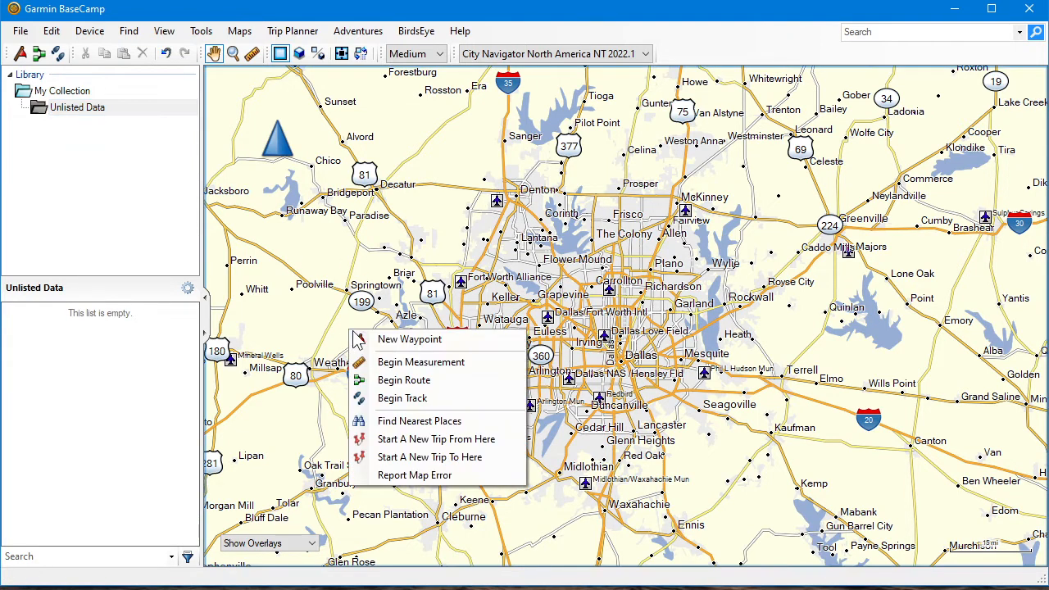
{"action": "left_click", "coordinate": [401, 339]}
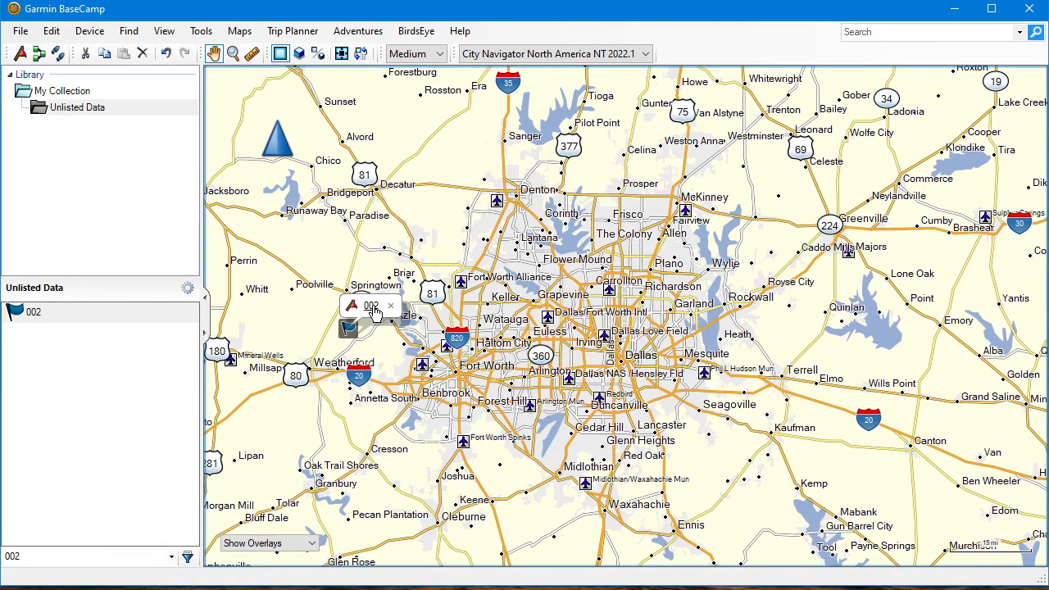
{"action": "double_click", "coordinate": [373, 312]}
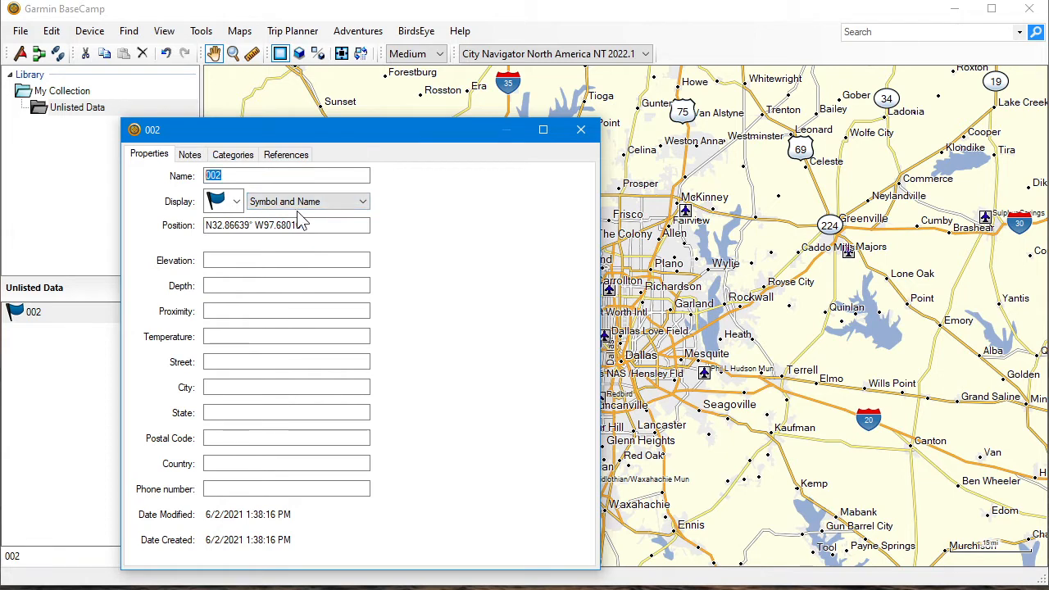
{"action": "key", "text": "Home"}
{"action": "type", "text": "Start"}
{"action": "key", "text": "Delete"}
{"action": "key", "text": "Tab"}
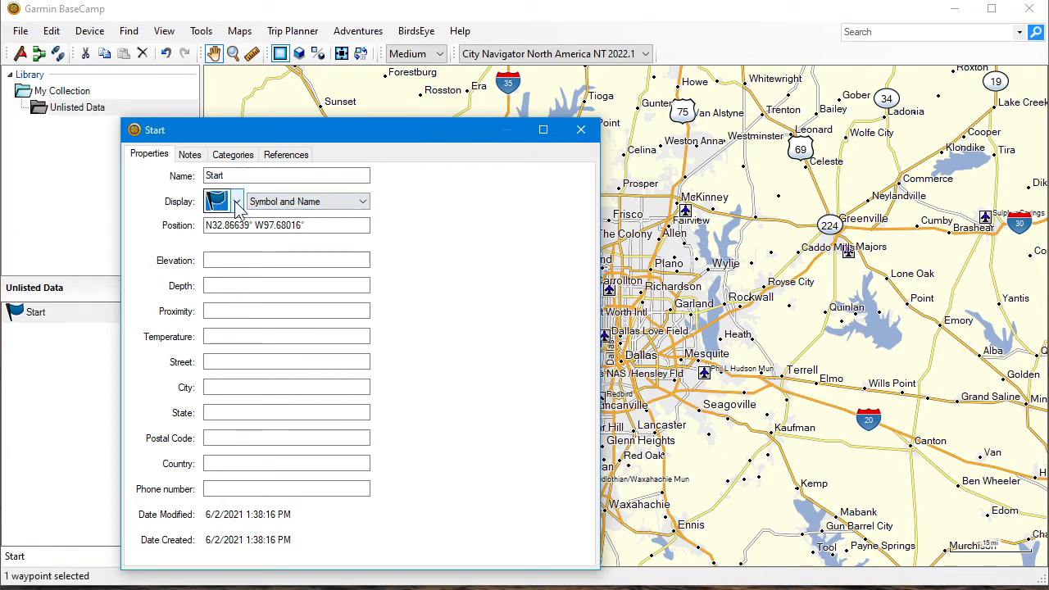
Change the Start waypoint's symbol to the orange circle from the Navigation Aid group
{"action": "left_click", "coordinate": [236, 202]}
{"action": "scroll", "coordinate": [327, 328], "scroll_direction": "down", "scroll_amount": 5}
{"action": "scroll", "coordinate": [332, 328], "scroll_direction": "down", "scroll_amount": 2}
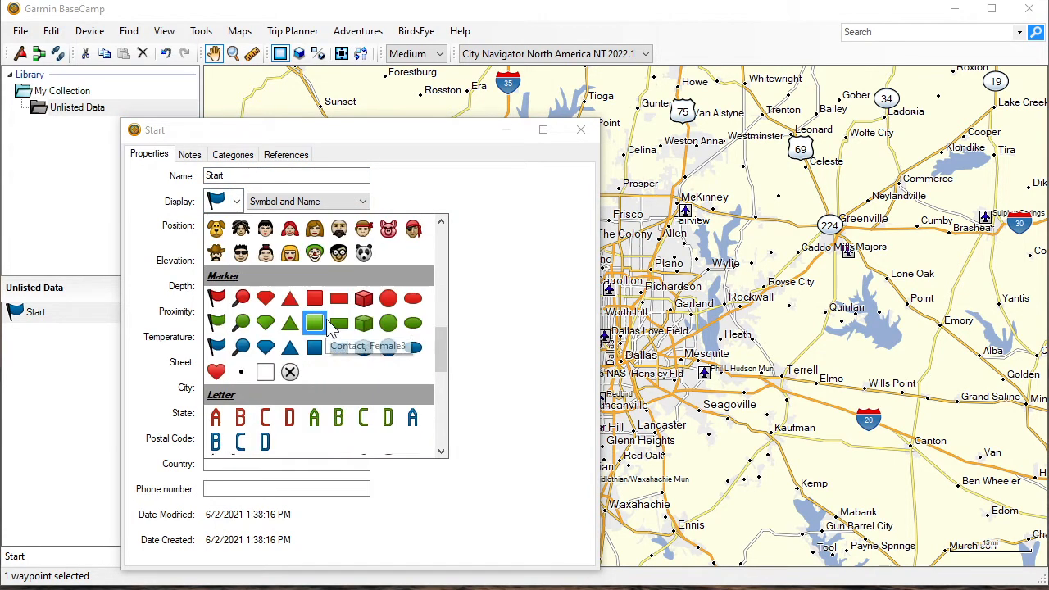
{"action": "scroll", "coordinate": [332, 328], "scroll_direction": "down", "scroll_amount": 8}
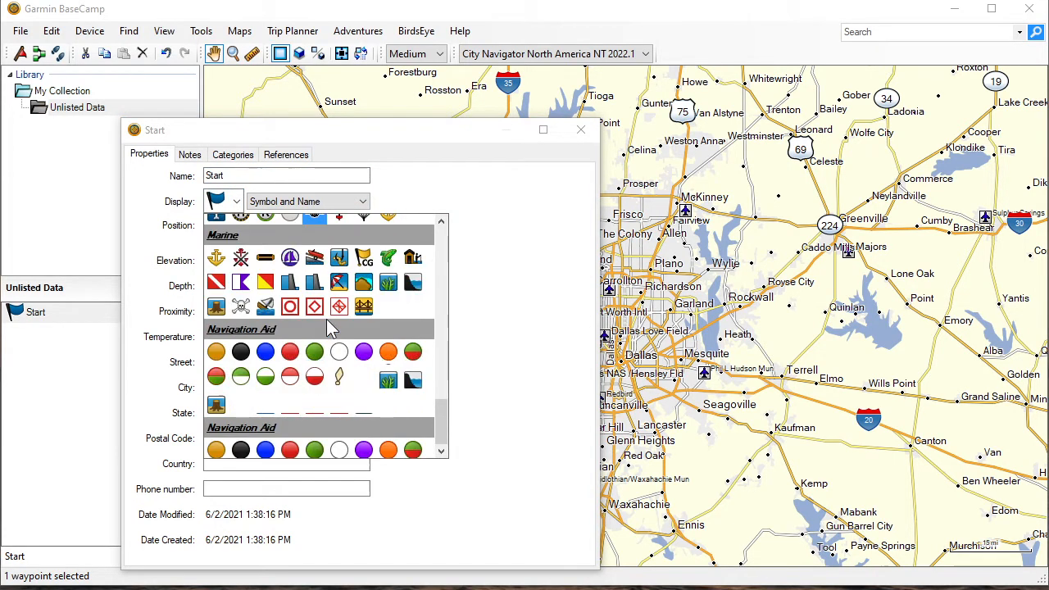
{"action": "left_click", "coordinate": [390, 353]}
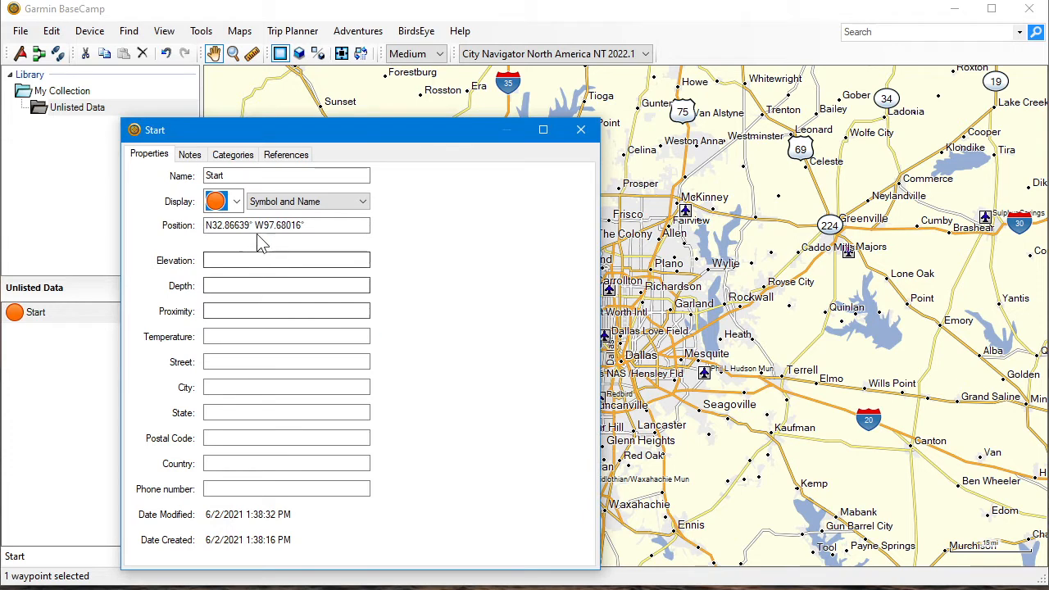
Replace the Start waypoint's position with the copied Google Maps coordinates, 33.14469, -96.83566
{"action": "left_click", "coordinate": [318, 225]}
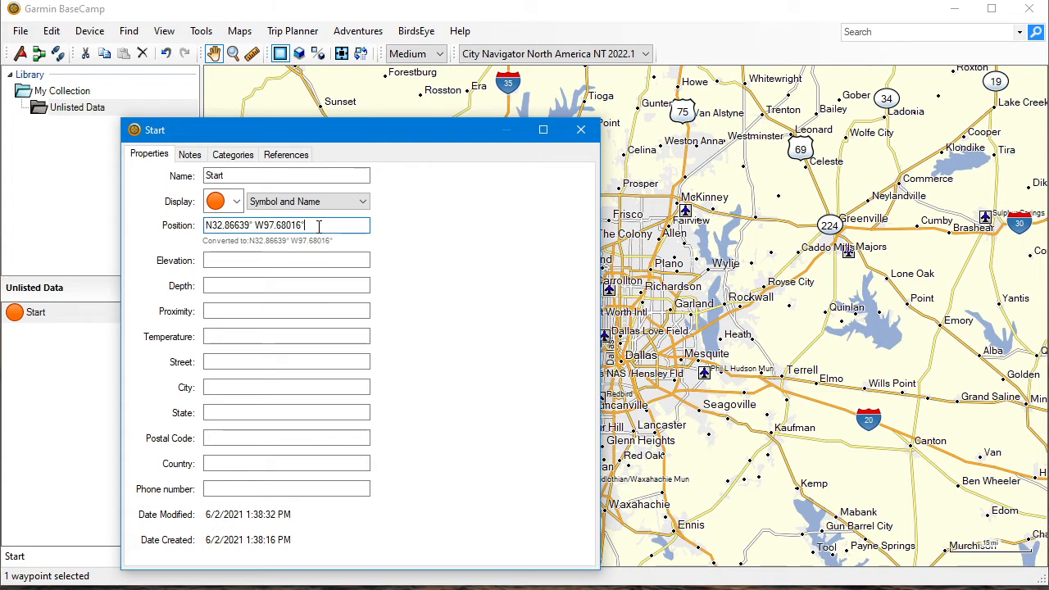
{"action": "key", "text": "BackSpace"}
{"action": "key", "text": "BackSpace"}
{"action": "key", "text": "BackSpace"}
{"action": "key", "text": "BackSpace"}
{"action": "key", "text": "BackSpace"}
{"action": "key", "text": "BackSpace"}
{"action": "key", "text": "BackSpace"}
{"action": "key", "text": "BackSpace"}
{"action": "key", "text": "BackSpace"}
{"action": "key", "text": "BackSpace"}
{"action": "key", "text": "BackSpace"}
{"action": "key", "text": "BackSpace"}
{"action": "key", "text": "BackSpace"}
{"action": "key", "text": "BackSpace"}
{"action": "key", "text": "BackSpace"}
{"action": "key", "text": "BackSpace"}
{"action": "key", "text": "BackSpace"}
{"action": "key", "text": "BackSpace"}
{"action": "key", "text": "BackSpace"}
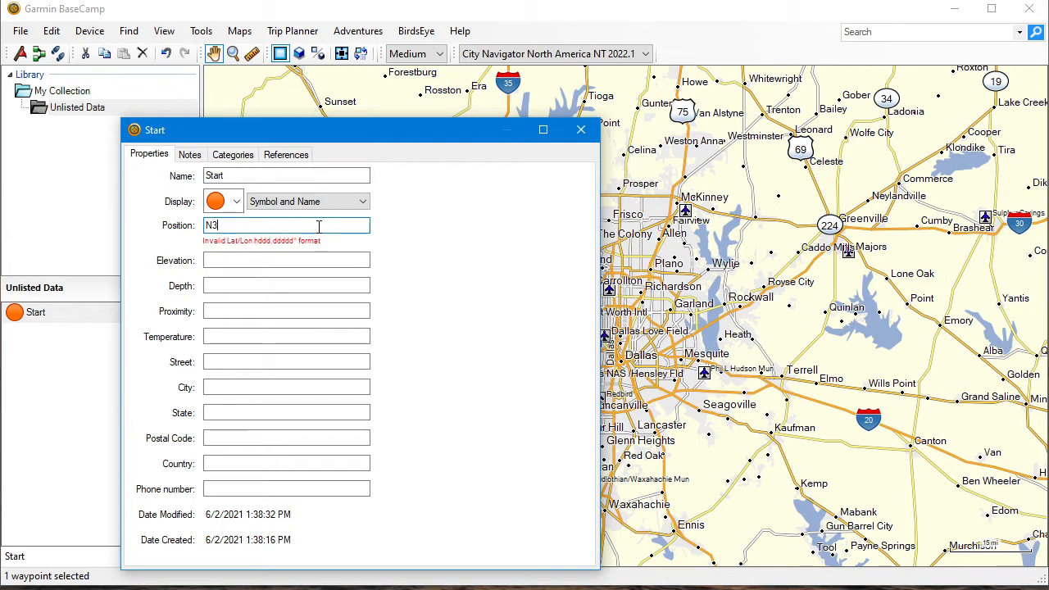
{"action": "right_click", "coordinate": [319, 226]}
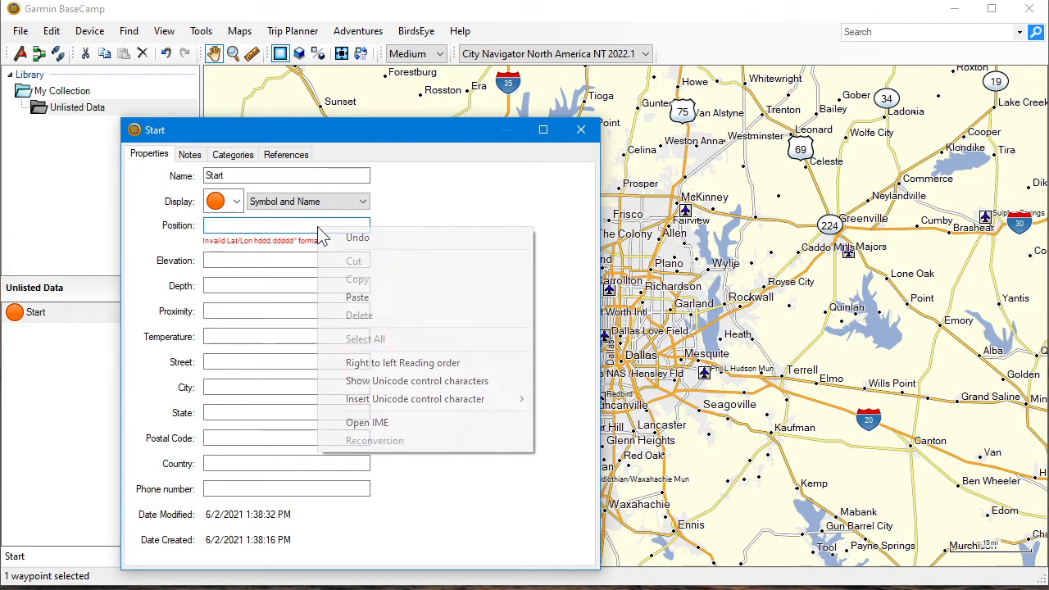
{"action": "left_click", "coordinate": [368, 302]}
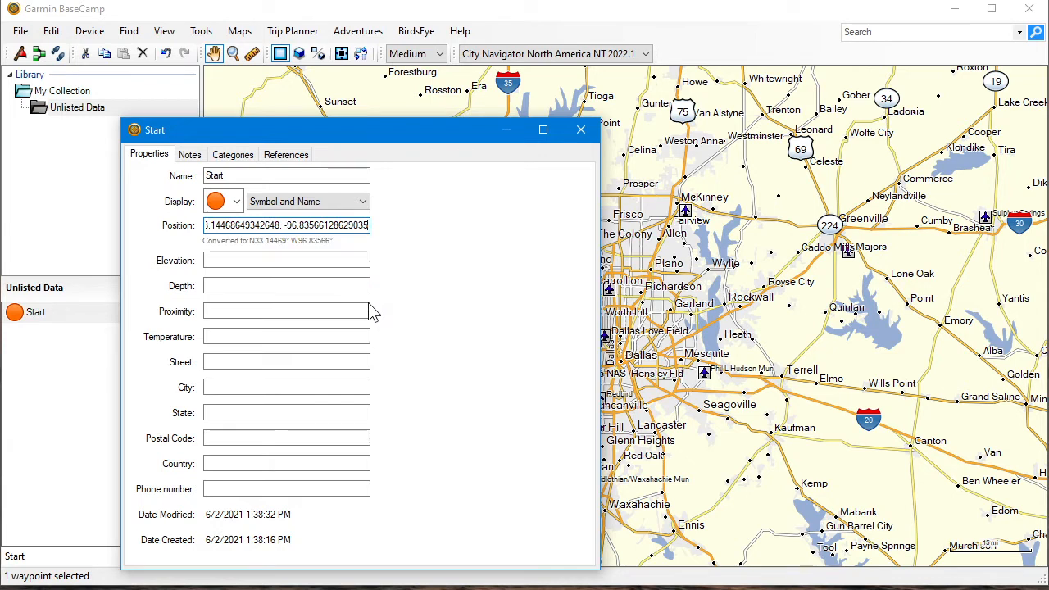
{"action": "key", "text": "Tab"}
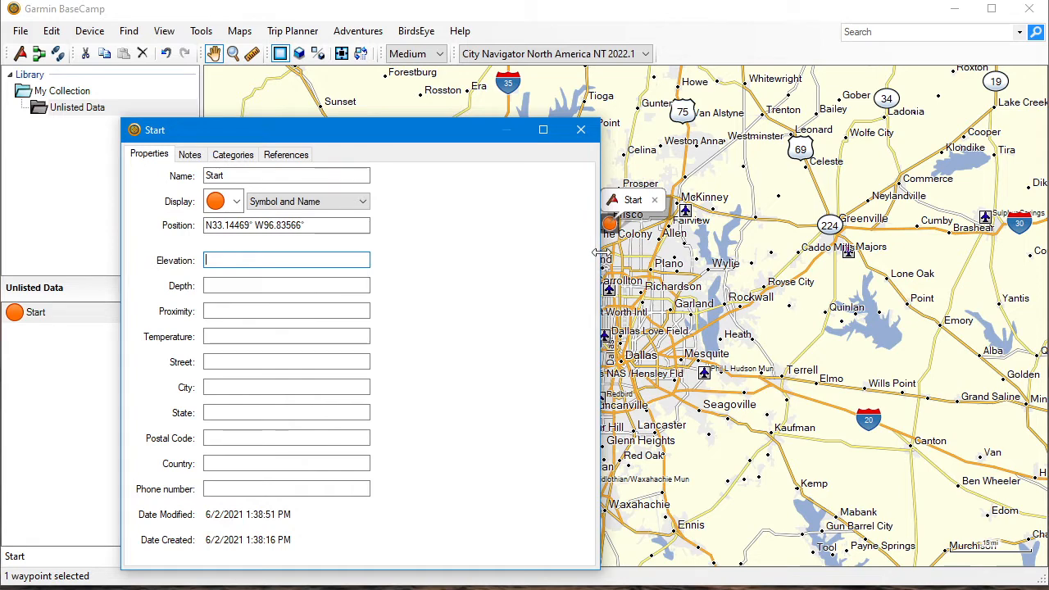
Show the Start waypoint close up on the map, compare its location with the Google Maps satellite view, and close its properties
{"action": "left_click_drag", "start_coordinate": [600, 254], "coordinate": [456, 259]}
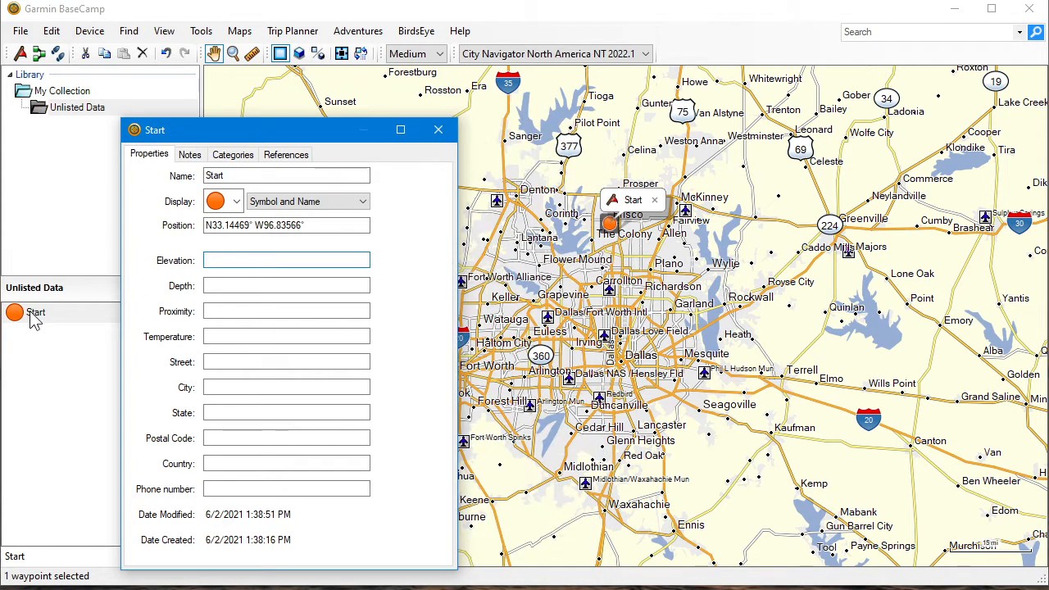
{"action": "left_click", "coordinate": [438, 130]}
{"action": "double_click", "coordinate": [33, 315]}
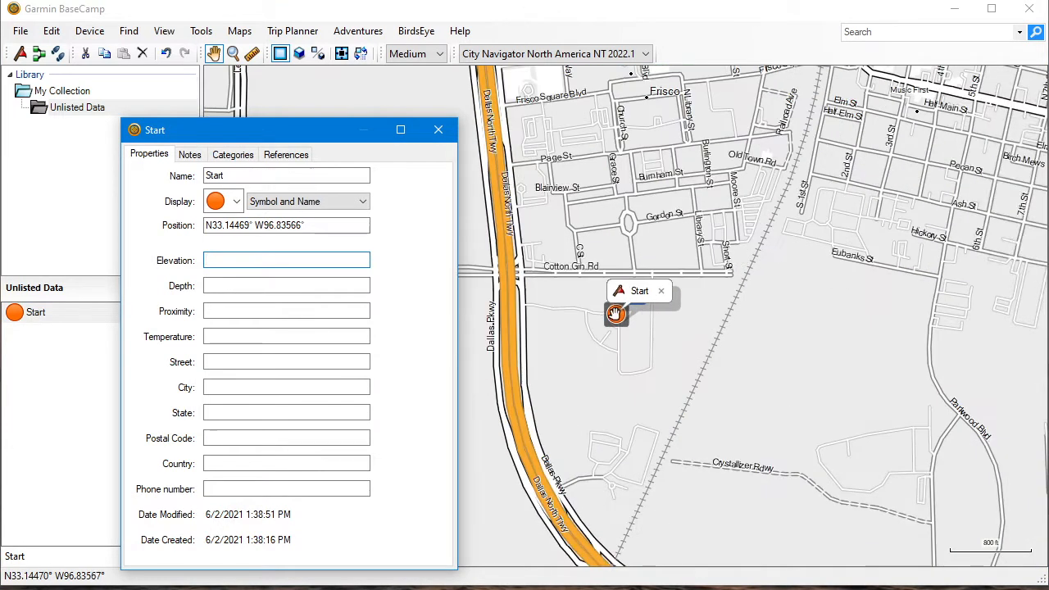
{"action": "scroll", "coordinate": [615, 313], "scroll_direction": "up", "scroll_amount": 5}
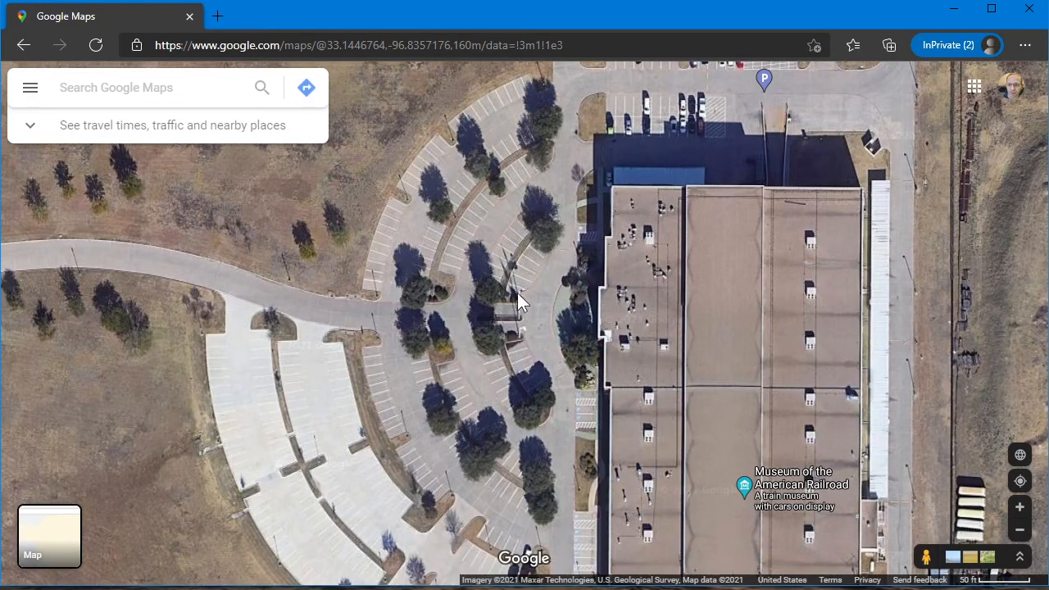
{"action": "left_click", "coordinate": [956, 11]}
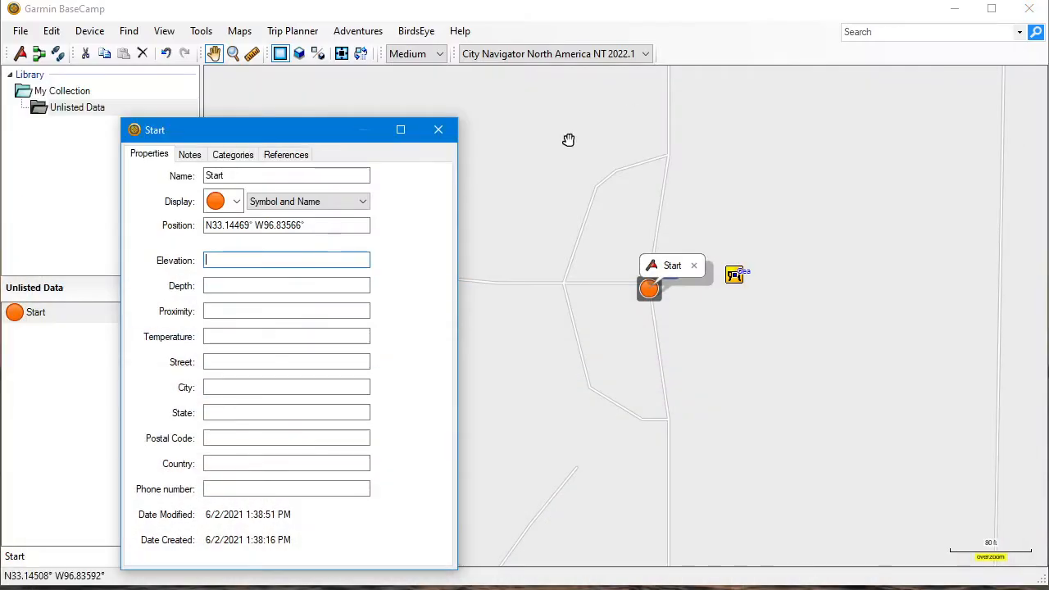
{"action": "left_click", "coordinate": [439, 131]}
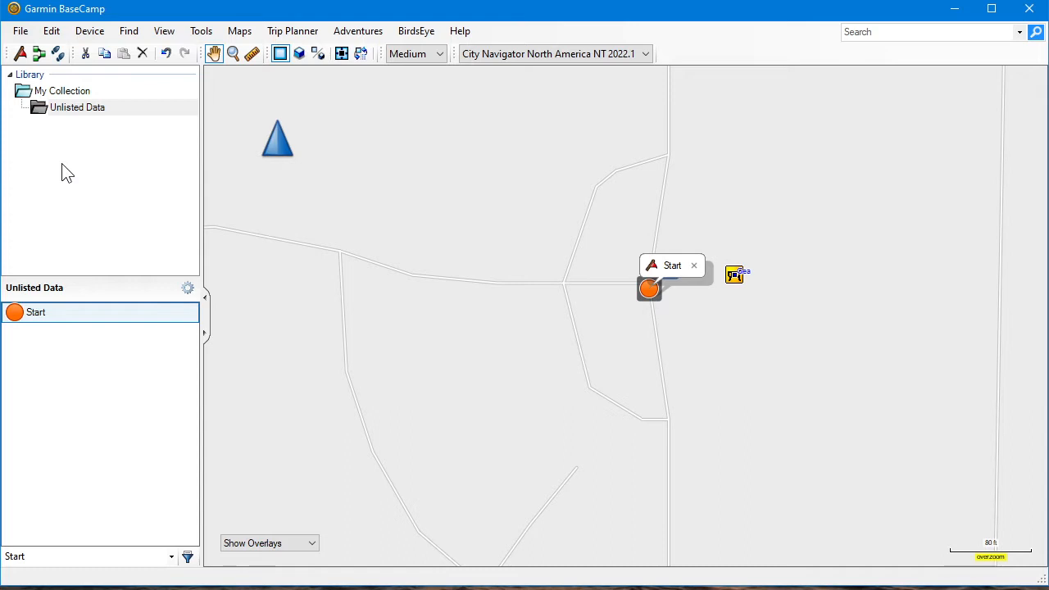
Create a new list named trip 1 in My Collection
{"action": "left_click", "coordinate": [20, 31]}
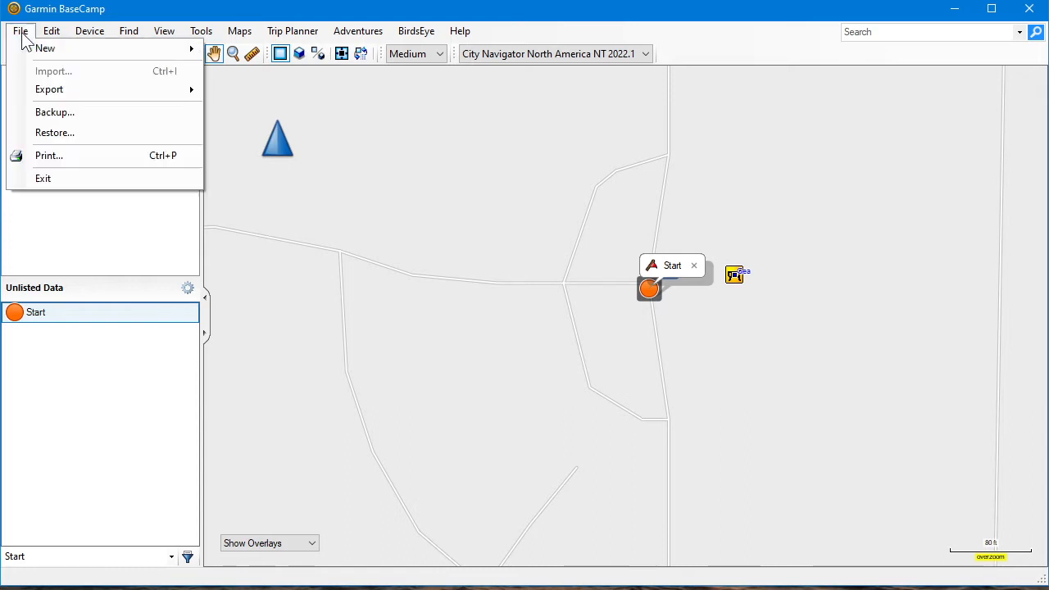
{"action": "mouse_move", "coordinate": [41, 48]}
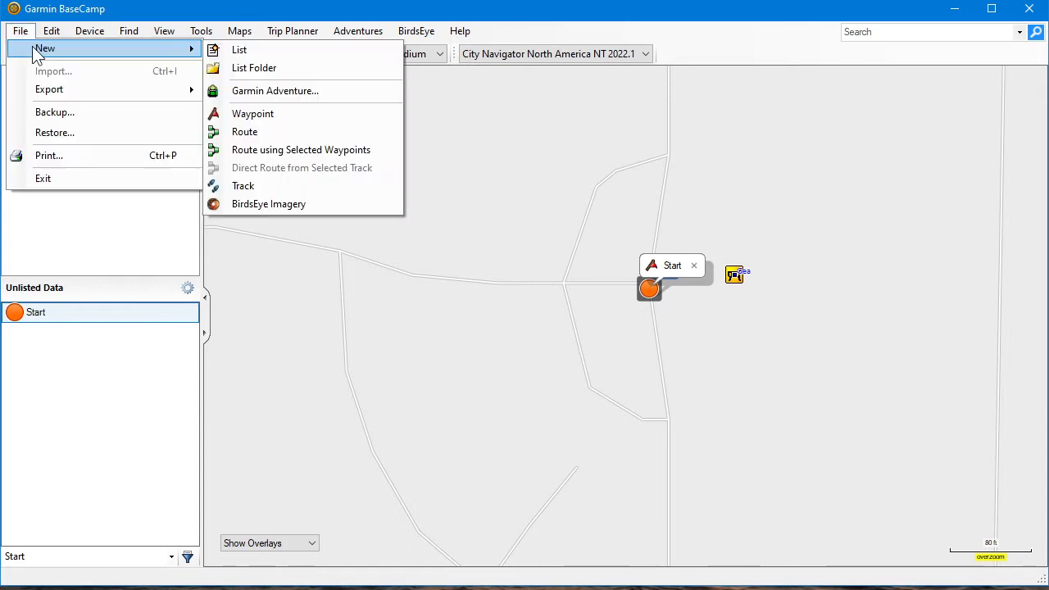
{"action": "left_click", "coordinate": [243, 55]}
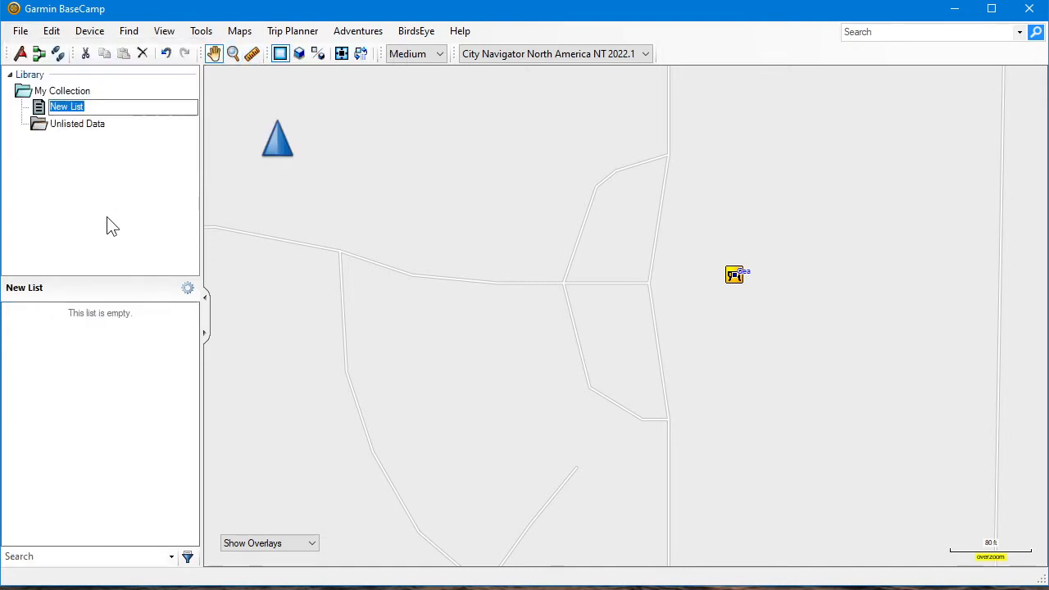
{"action": "type", "text": "trip 1"}
{"action": "key", "text": "Return"}
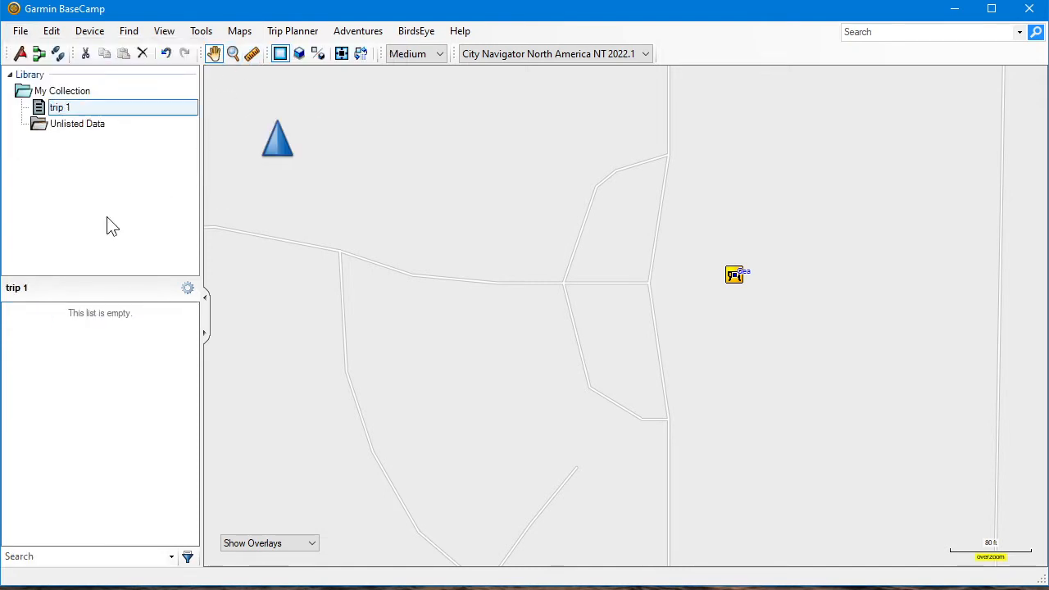
Add a second list named trip 2 to My Collection
{"action": "left_click", "coordinate": [19, 32]}
{"action": "mouse_move", "coordinate": [31, 54]}
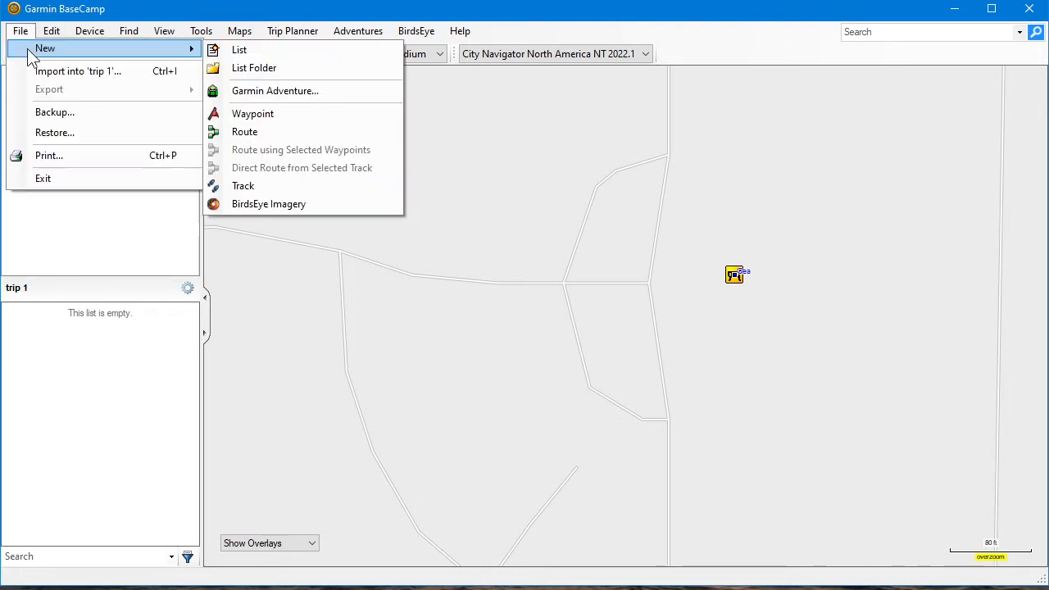
{"action": "left_click", "coordinate": [239, 51]}
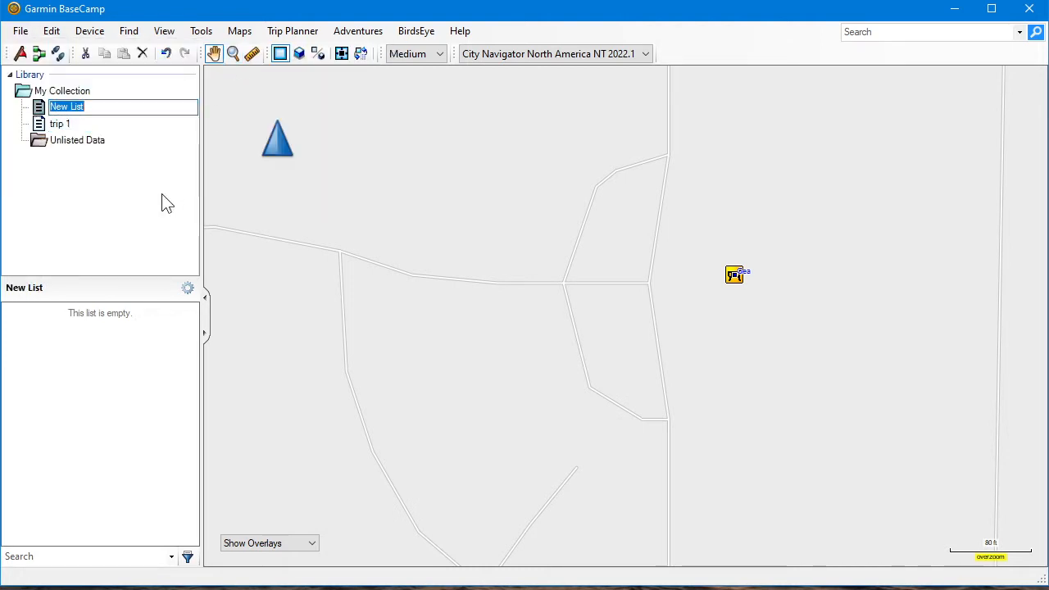
{"action": "type", "text": "trip 2"}
{"action": "key", "text": "Return"}
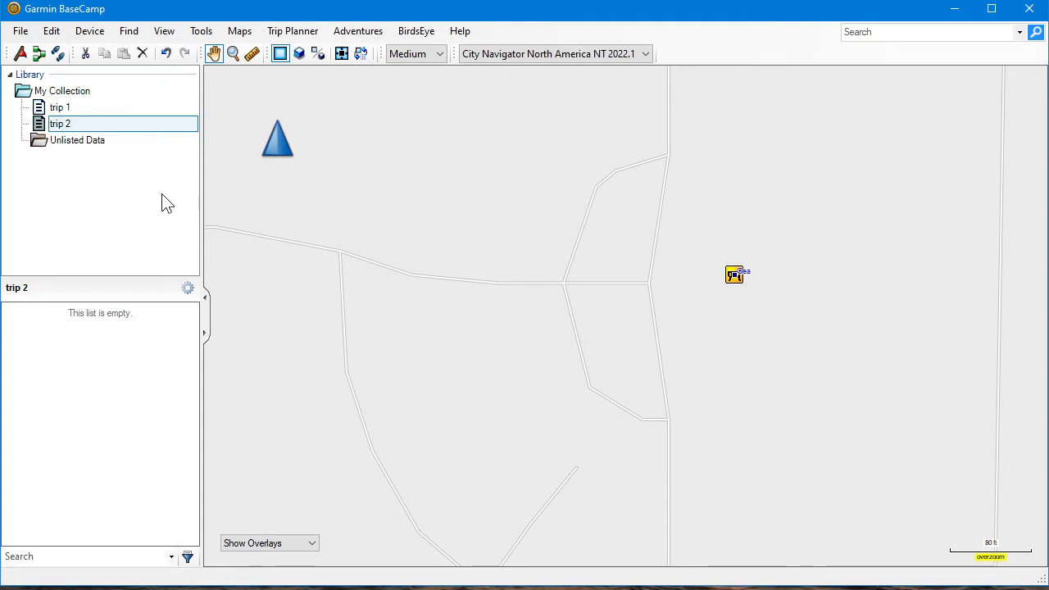
Move the Start waypoint from My Collection into the trip 1 list by cutting and pasting it
{"action": "left_click", "coordinate": [68, 94]}
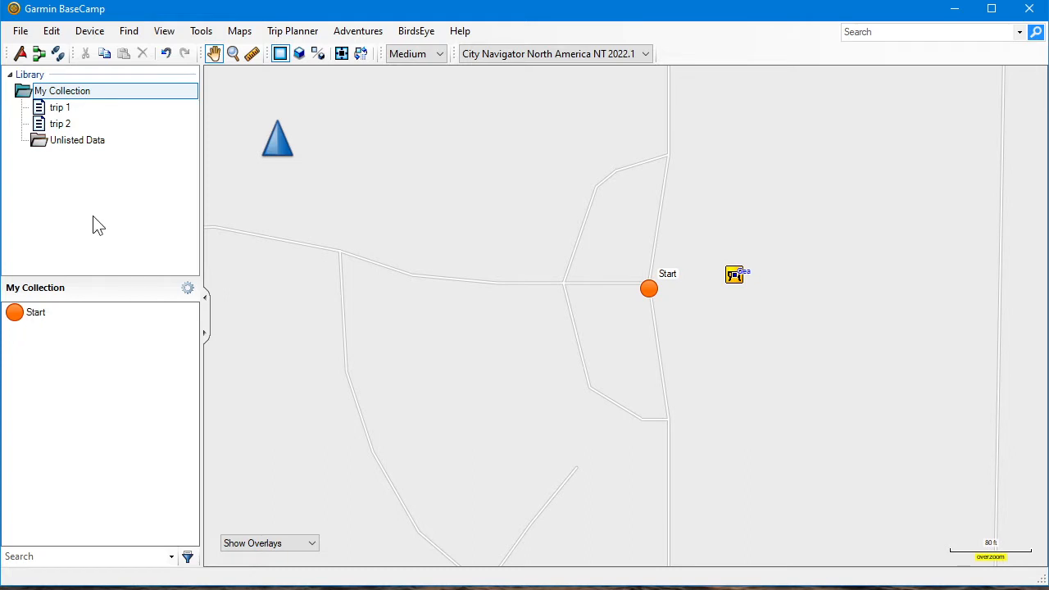
{"action": "left_click", "coordinate": [32, 319]}
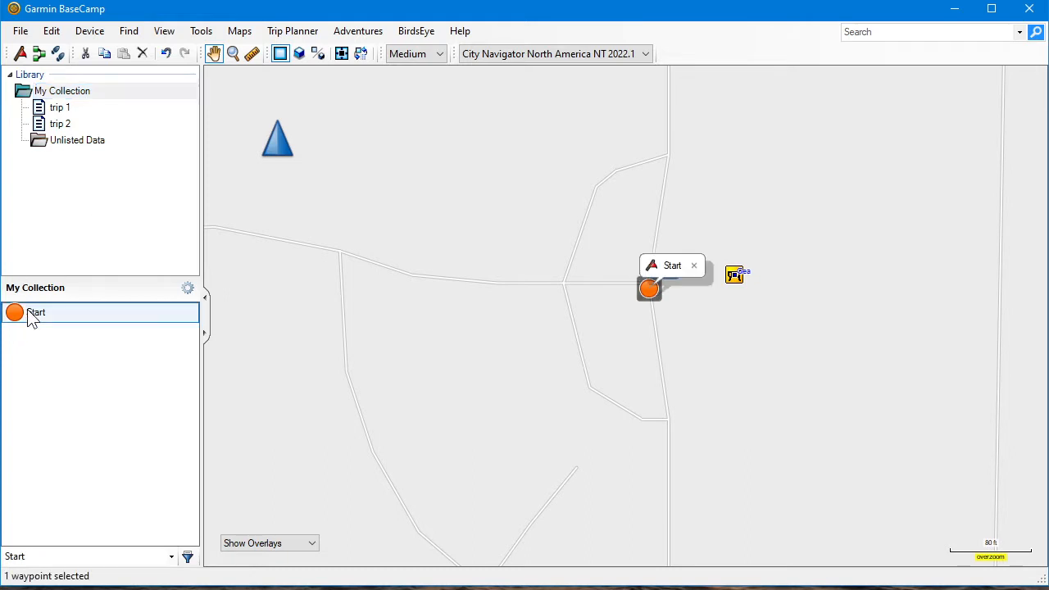
{"action": "right_click", "coordinate": [35, 319]}
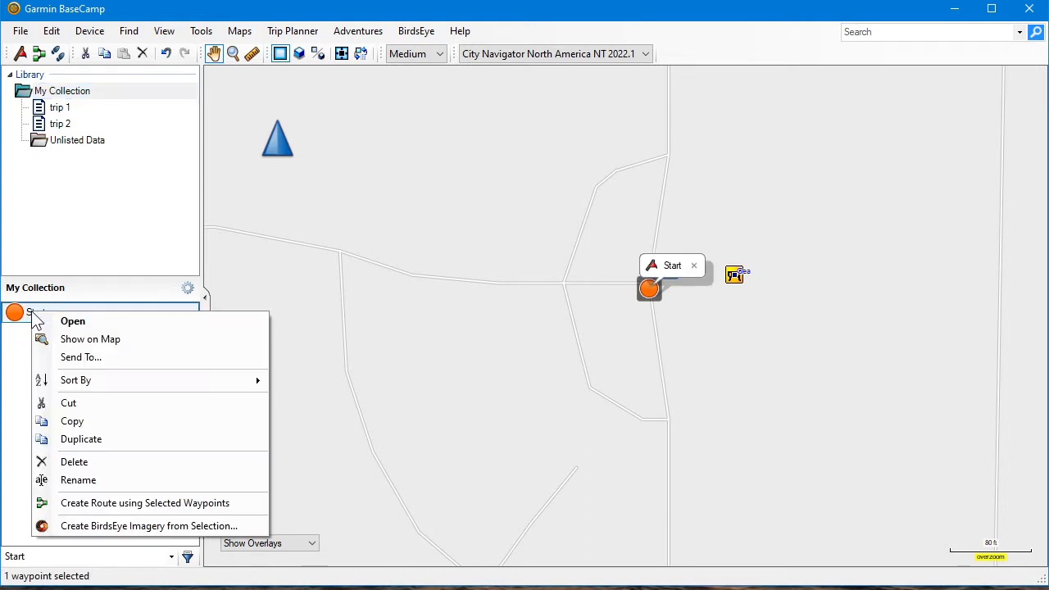
{"action": "left_click", "coordinate": [71, 403]}
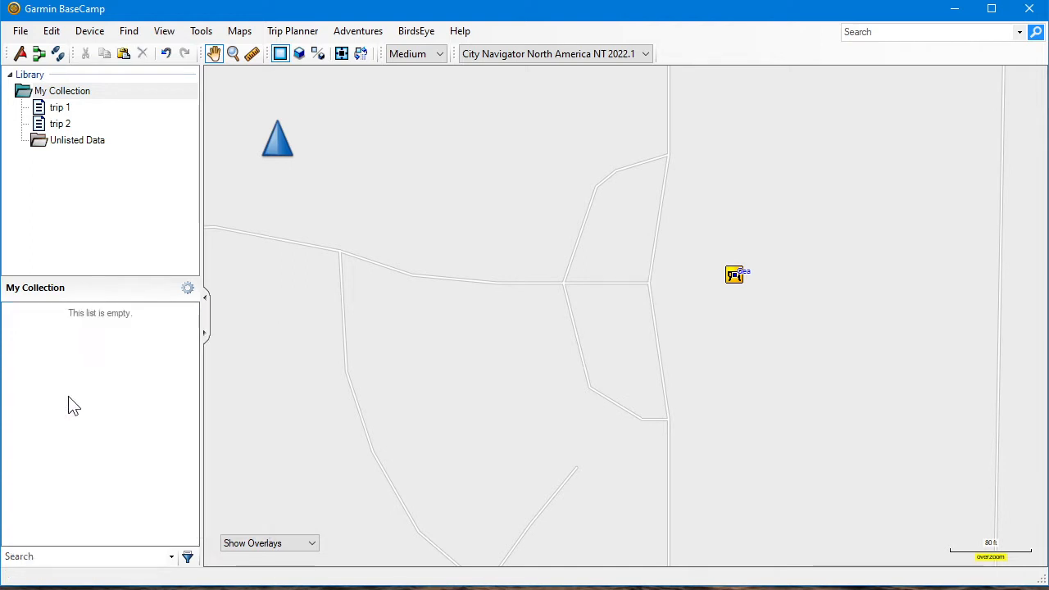
{"action": "left_click", "coordinate": [54, 109]}
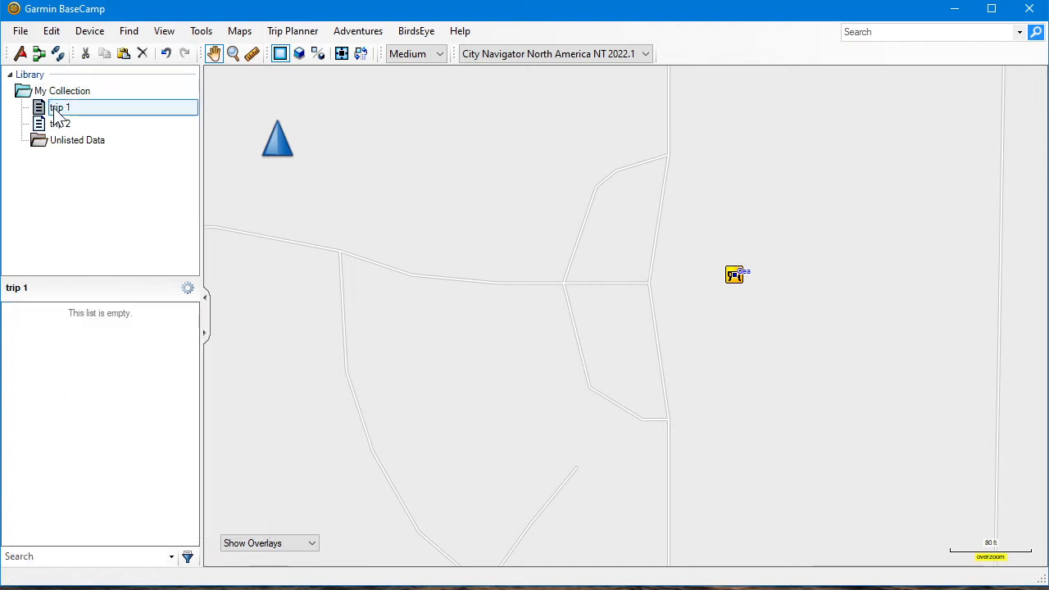
{"action": "right_click", "coordinate": [68, 345]}
{"action": "left_click", "coordinate": [91, 375]}
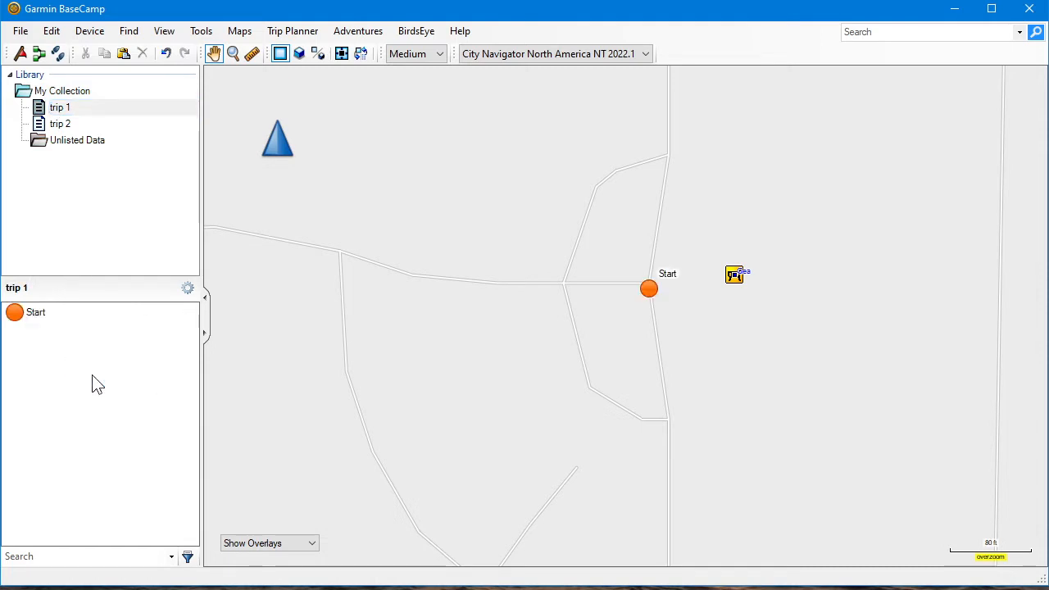
Compare the contents of My Collection, trip 1 and trip 2, and return to trip 1
{"action": "left_click", "coordinate": [51, 91]}
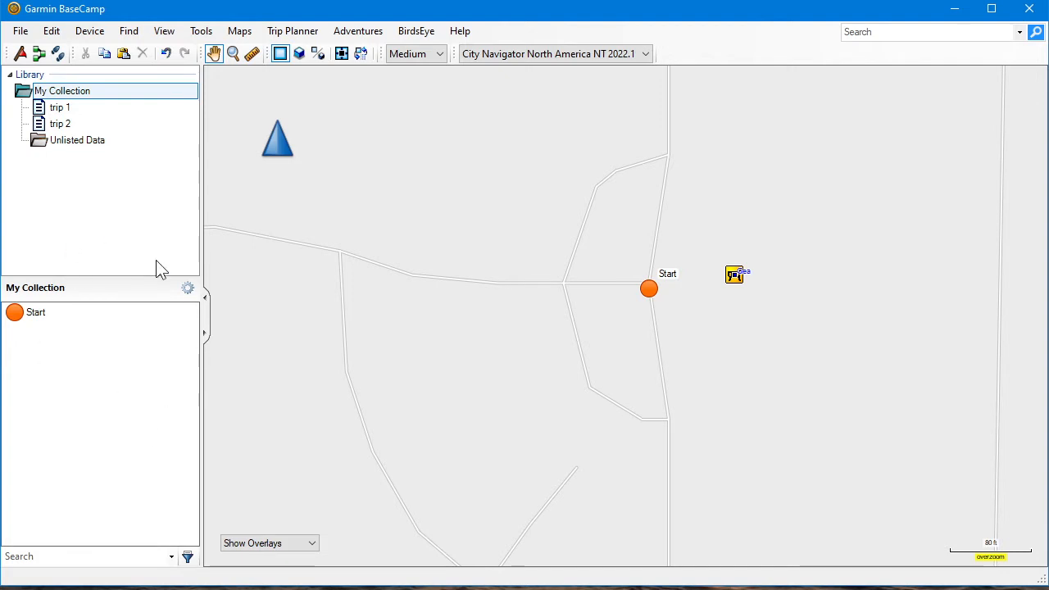
{"action": "left_click", "coordinate": [59, 108]}
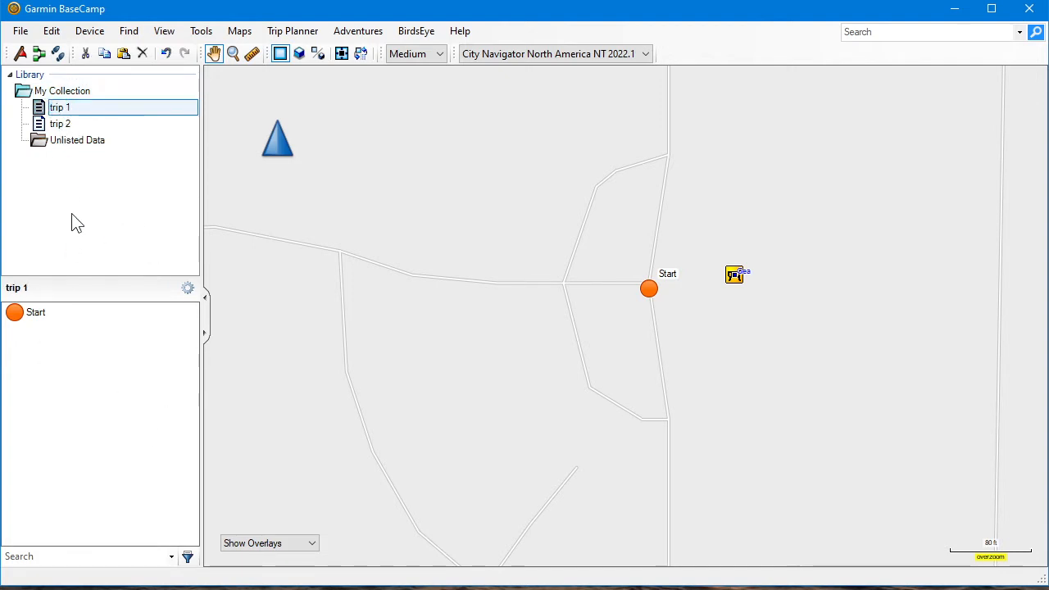
{"action": "left_click", "coordinate": [59, 126]}
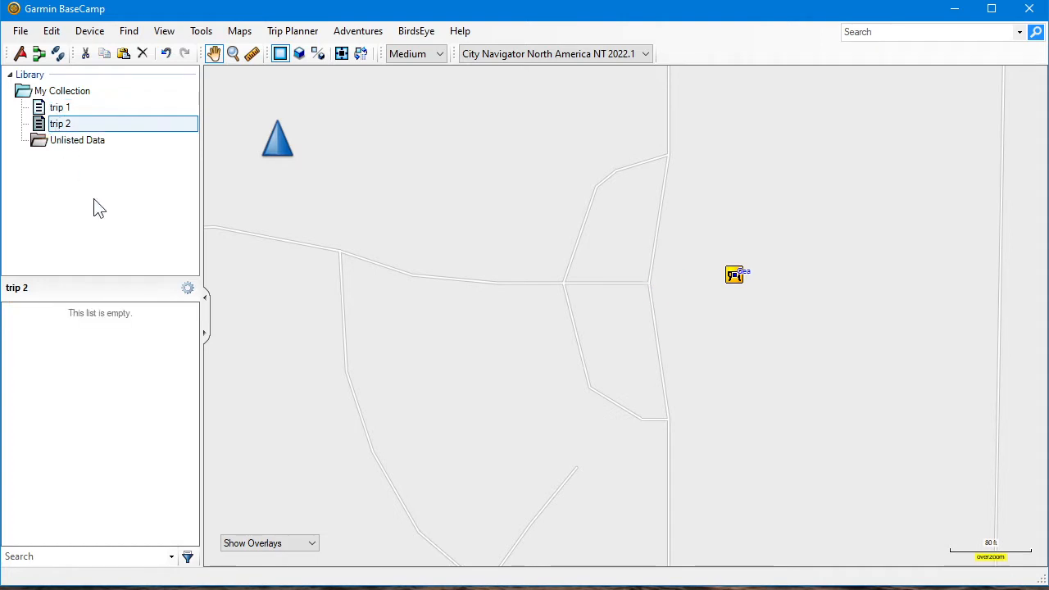
{"action": "left_click", "coordinate": [56, 107]}
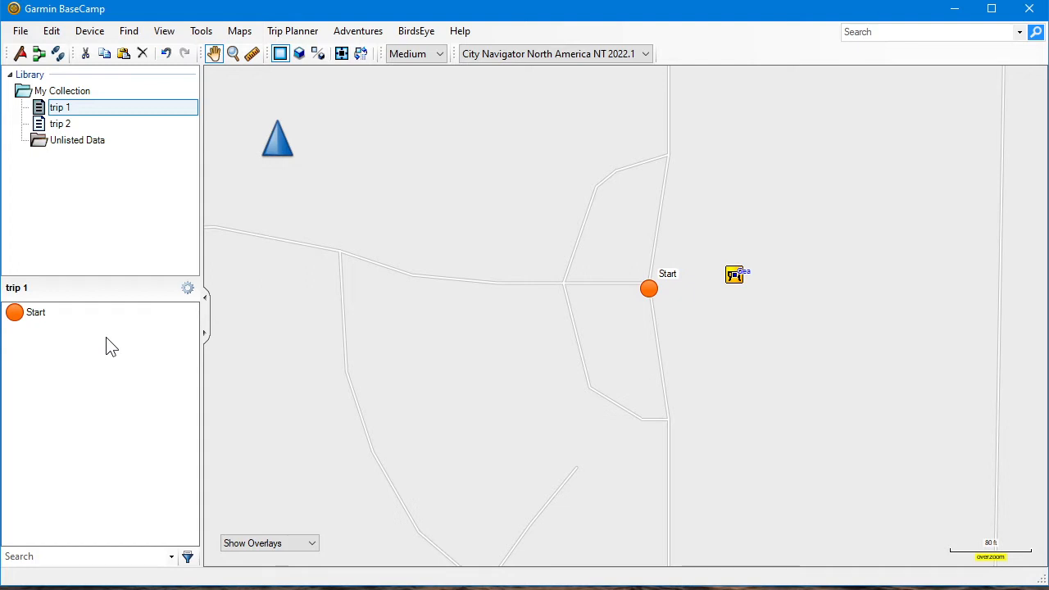
Swap the map with the detailed item list of trip 1 and back, narrowing the library pane slightly in between
{"action": "left_click", "coordinate": [209, 319]}
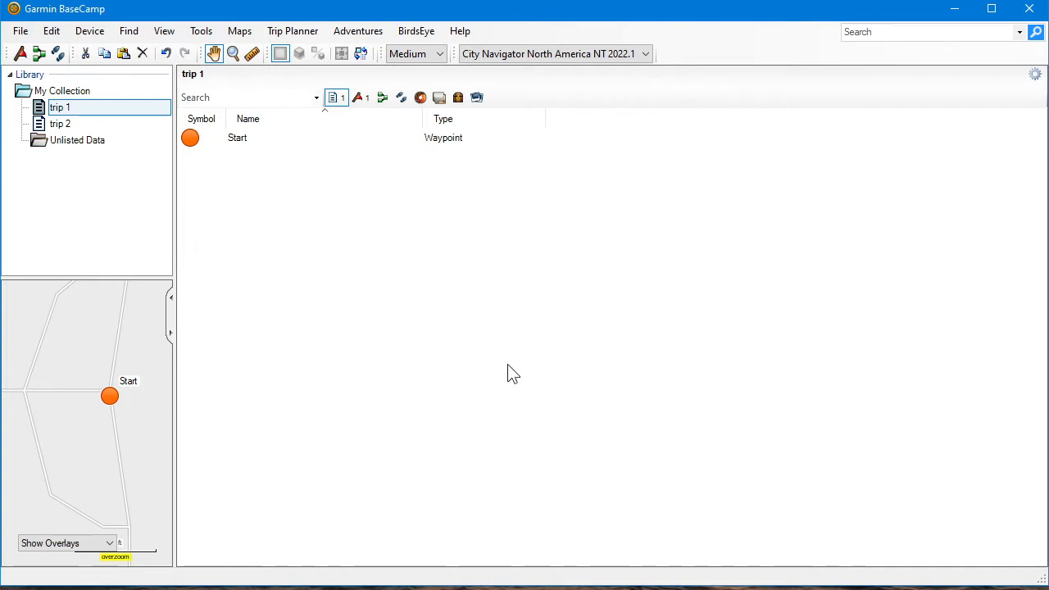
{"action": "left_click", "coordinate": [171, 320]}
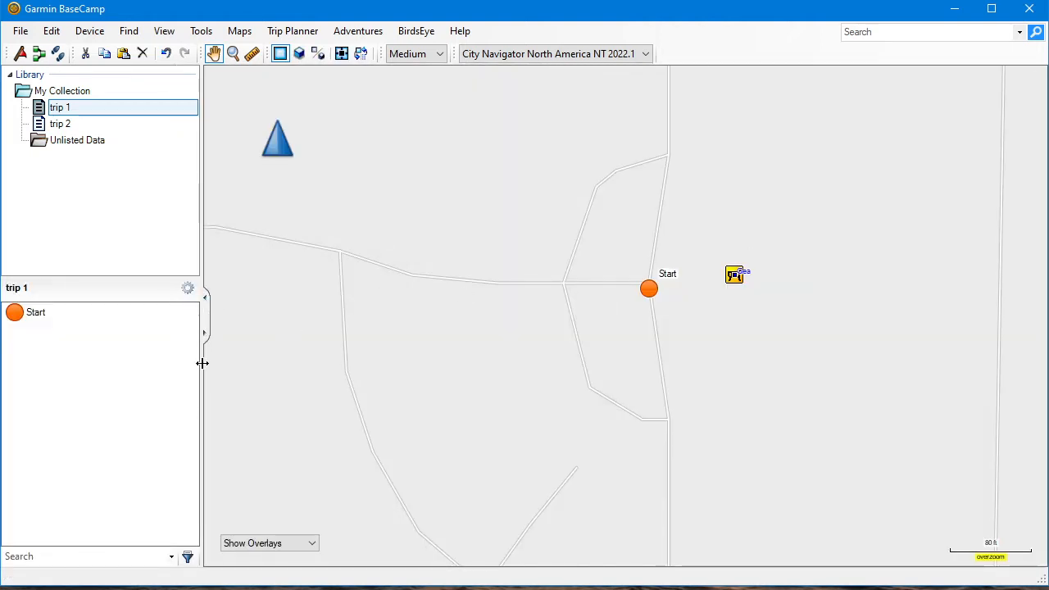
{"action": "left_click_drag", "start_coordinate": [201, 363], "coordinate": [180, 386]}
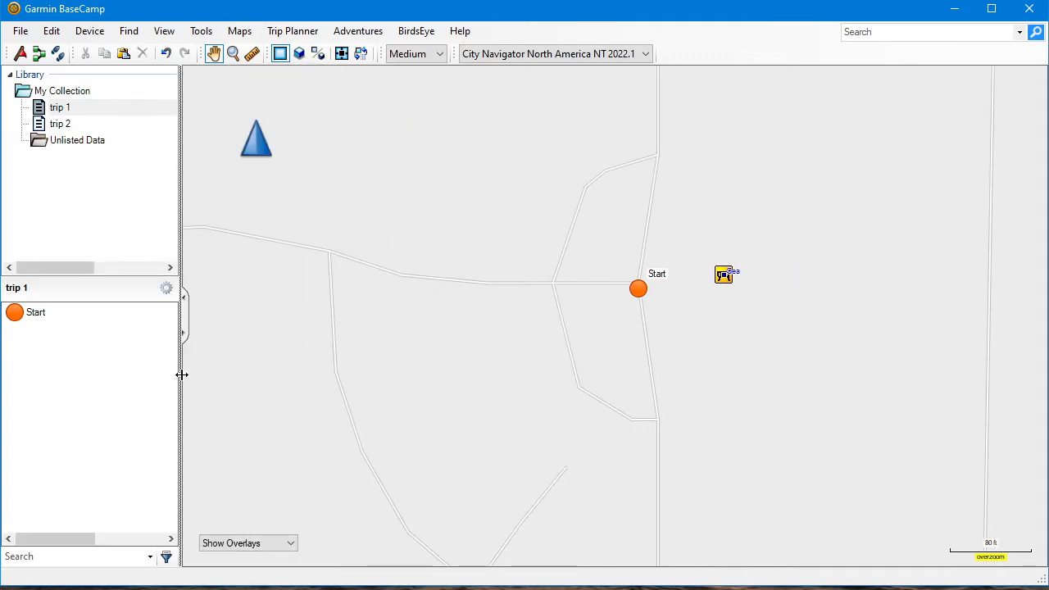
{"action": "left_click", "coordinate": [184, 316]}
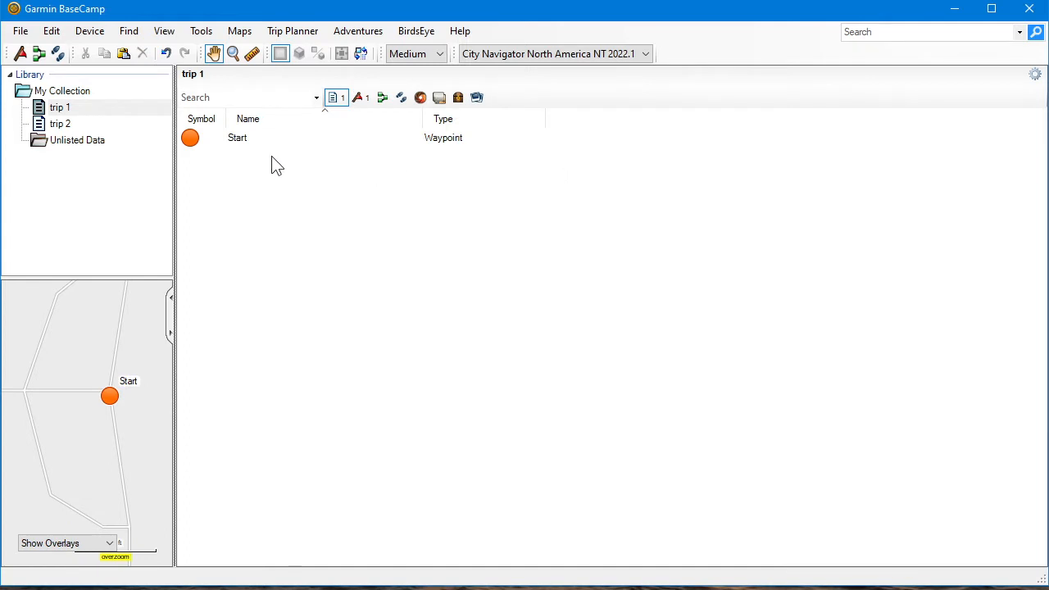
{"action": "left_click", "coordinate": [172, 325]}
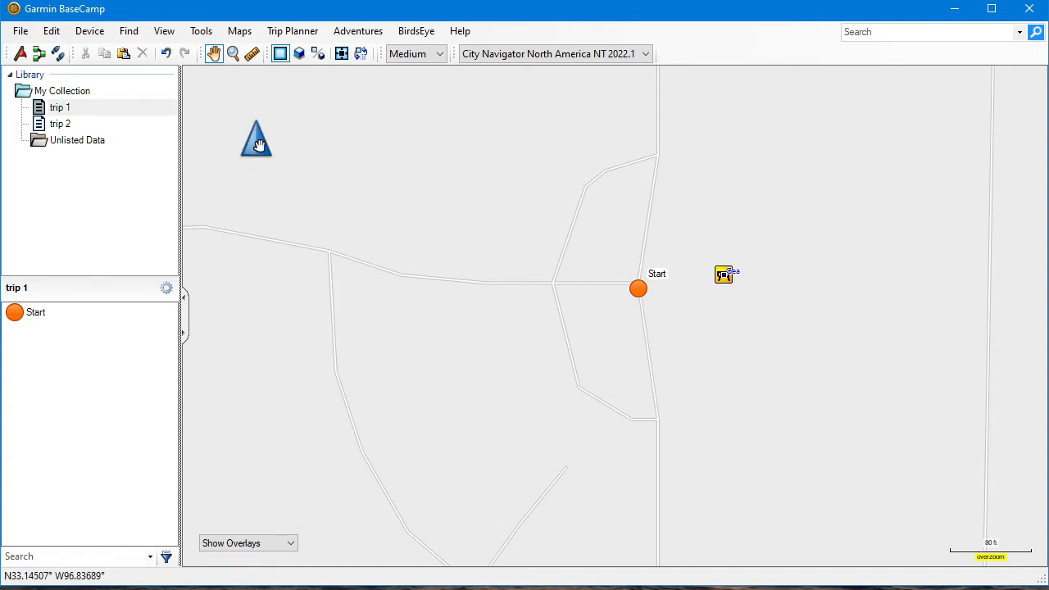
Zoom the map out around the Start waypoint to check the surrounding streets of Frisco
{"action": "mouse_move", "coordinate": [258, 146]}
{"action": "left_click", "coordinate": [203, 210]}
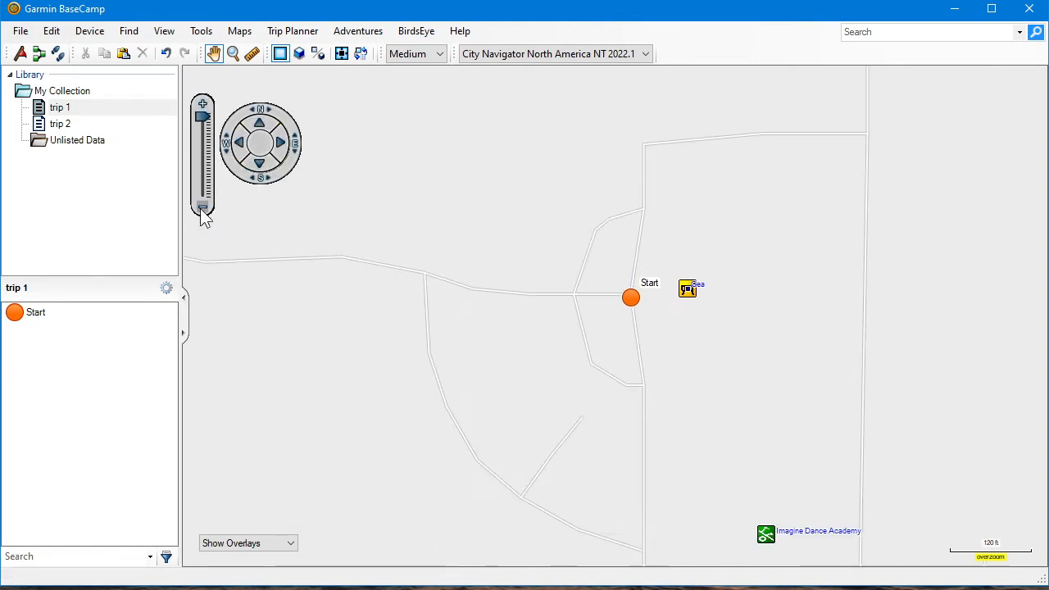
{"action": "left_click", "coordinate": [203, 210]}
{"action": "left_click", "coordinate": [203, 210]}
{"action": "left_click", "coordinate": [204, 210]}
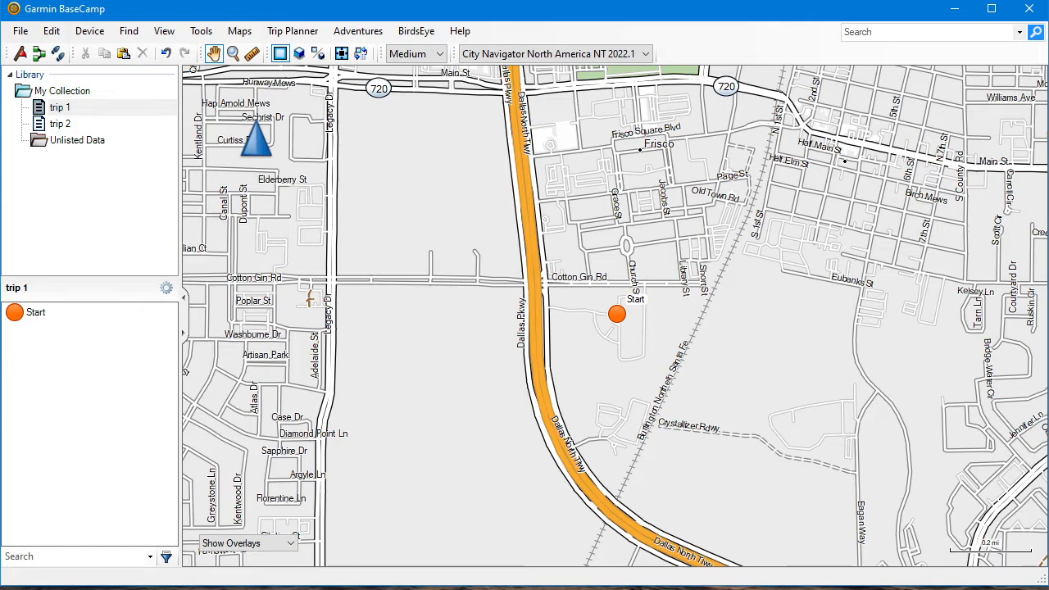
Switch to Google Maps in the browser, change from satellite to map view, and look over the area west of Frisco around Lewisville Lake
{"action": "key", "text": "alt+Tab"}
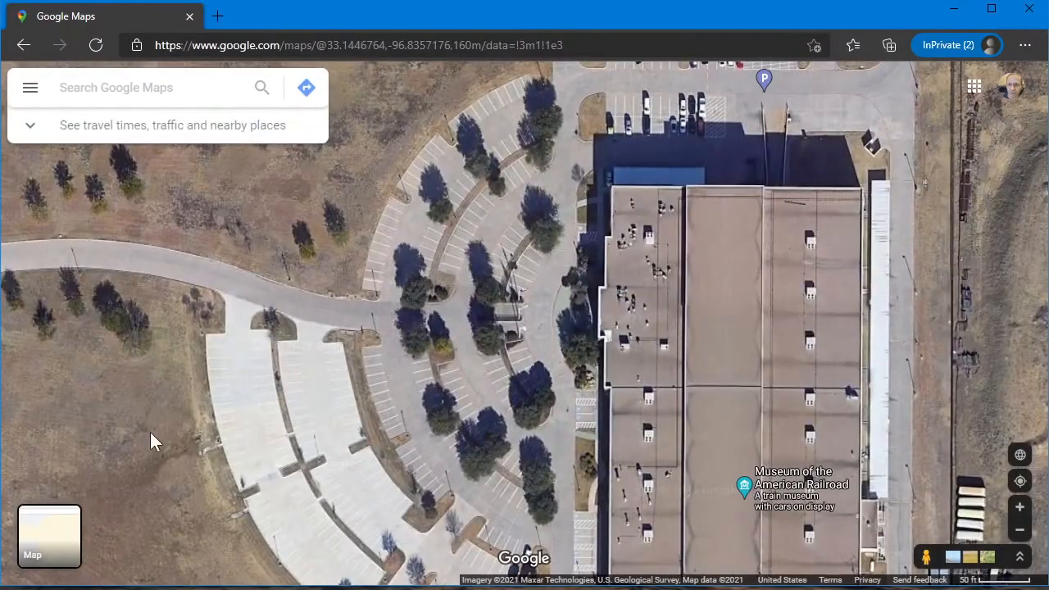
{"action": "left_click", "coordinate": [36, 540]}
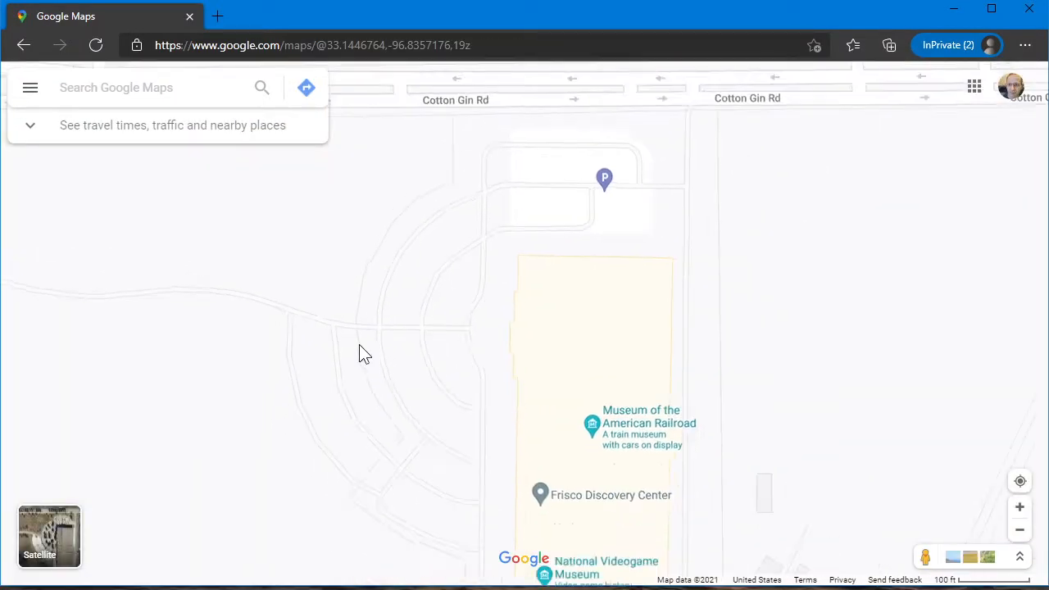
{"action": "scroll", "coordinate": [360, 346], "scroll_direction": "down", "scroll_amount": 7}
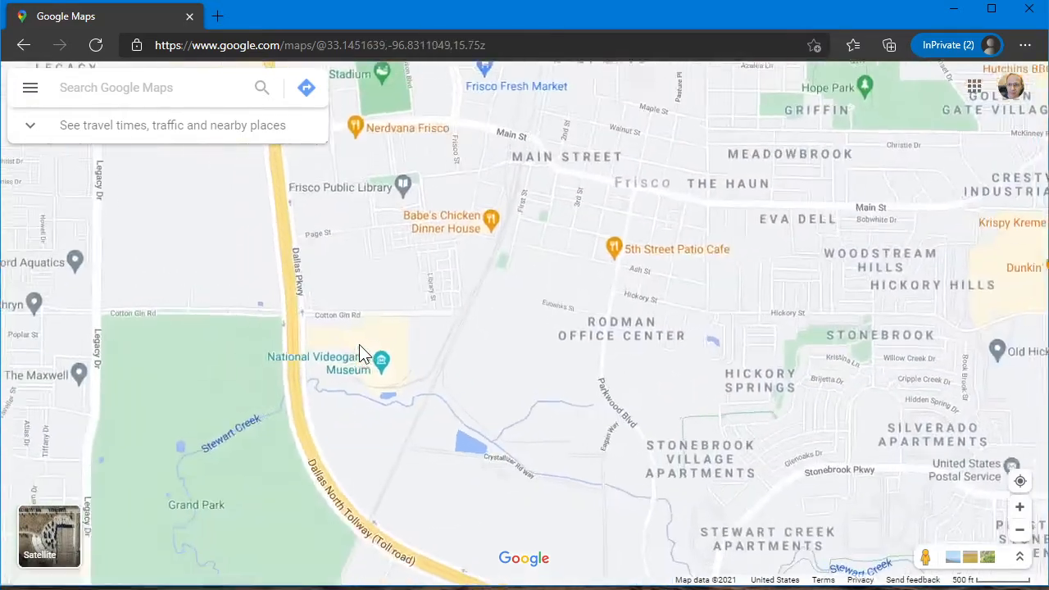
{"action": "scroll", "coordinate": [359, 347], "scroll_direction": "down", "scroll_amount": 4}
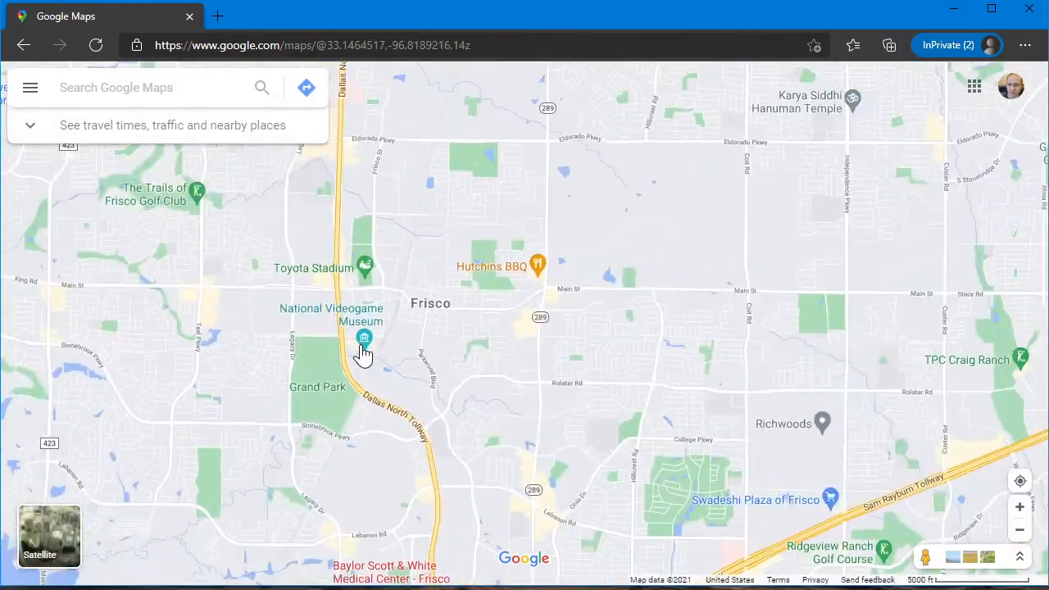
{"action": "scroll", "coordinate": [363, 352], "scroll_direction": "down", "scroll_amount": 3}
{"action": "left_click_drag", "start_coordinate": [241, 379], "coordinate": [510, 320]}
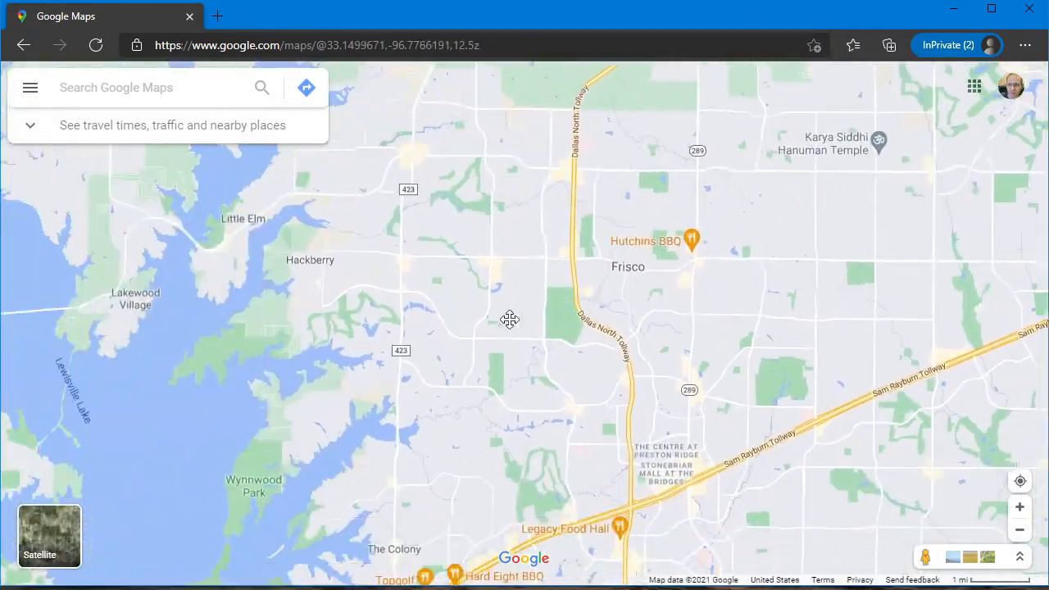
{"action": "scroll", "coordinate": [374, 405], "scroll_direction": "down", "scroll_amount": 1}
{"action": "left_click_drag", "start_coordinate": [264, 393], "coordinate": [373, 331]}
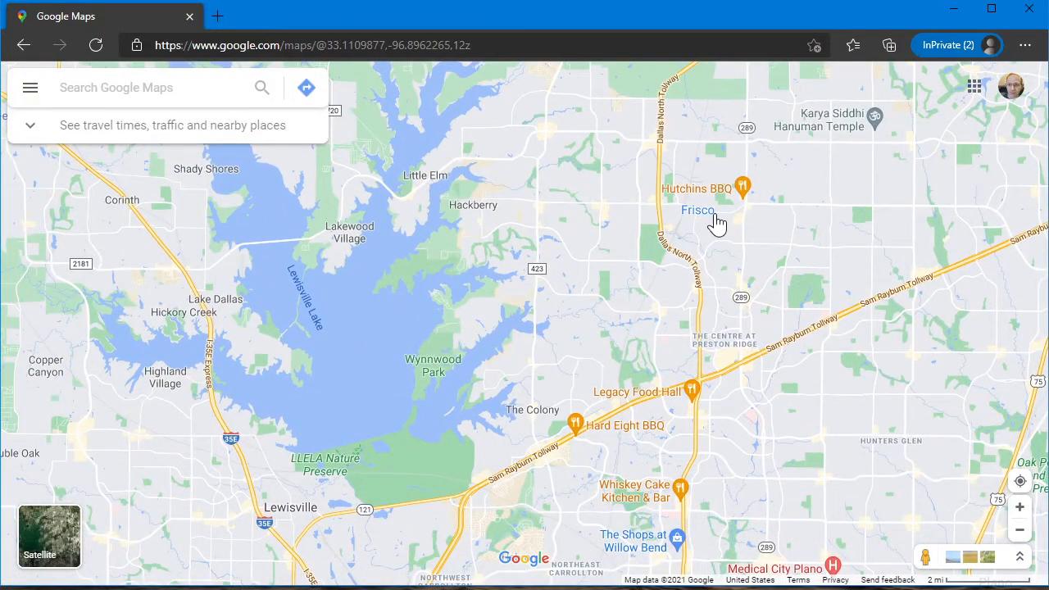
Find The Tribute at The Colony Golf Club, show satellite imagery, and copy the coordinates 33.10095, -96.93226 at the parking lot's edge east of the clubhouse
{"action": "scroll", "coordinate": [414, 390], "scroll_direction": "up", "scroll_amount": 1}
{"action": "scroll", "coordinate": [445, 382], "scroll_direction": "up", "scroll_amount": 2}
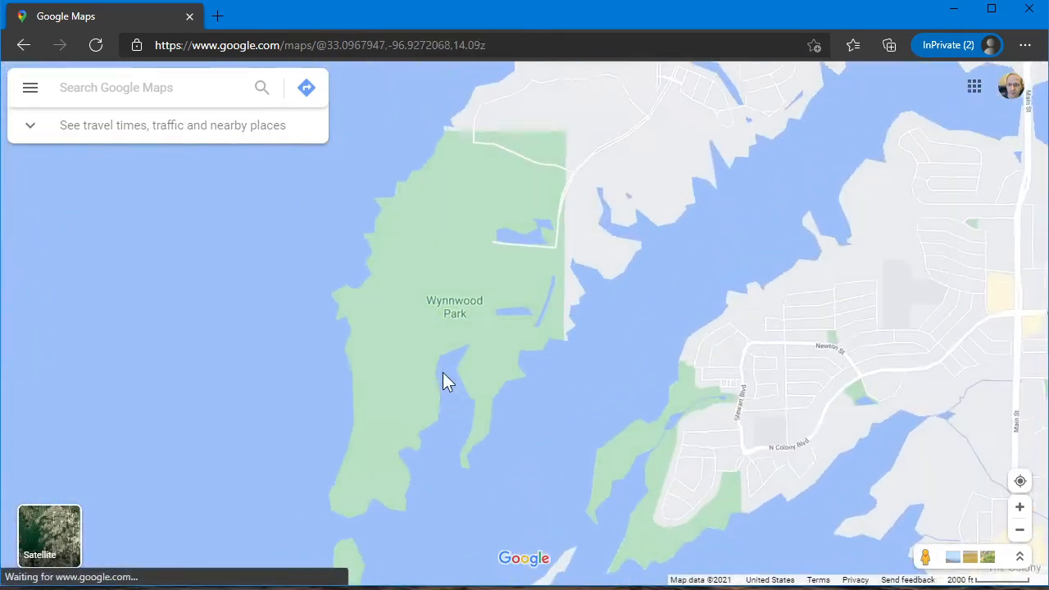
{"action": "left_click_drag", "start_coordinate": [506, 229], "coordinate": [485, 310]}
{"action": "scroll", "coordinate": [485, 309], "scroll_direction": "up", "scroll_amount": 3}
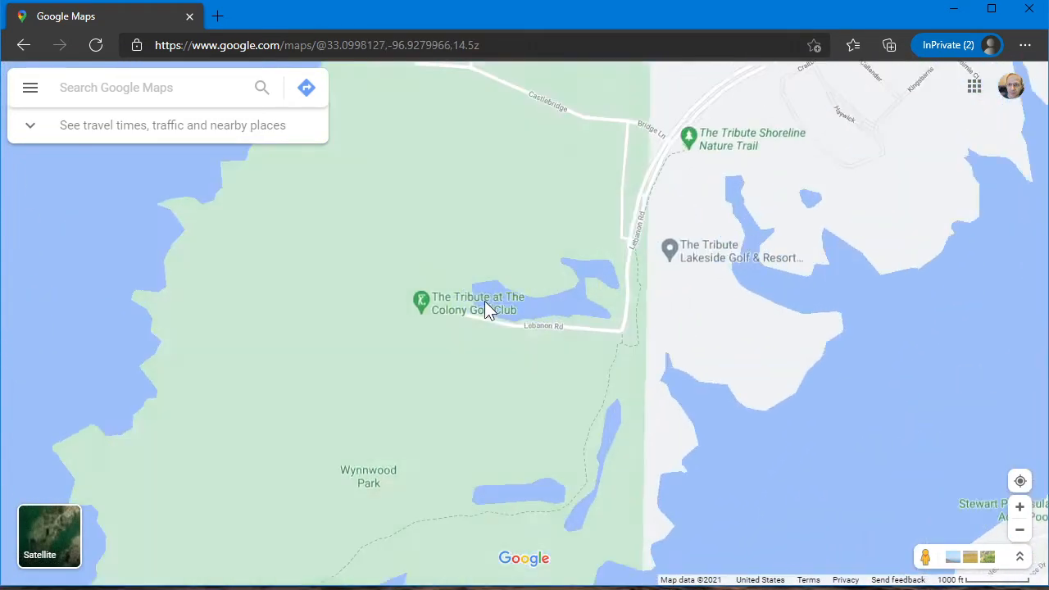
{"action": "scroll", "coordinate": [434, 345], "scroll_direction": "up", "scroll_amount": 1}
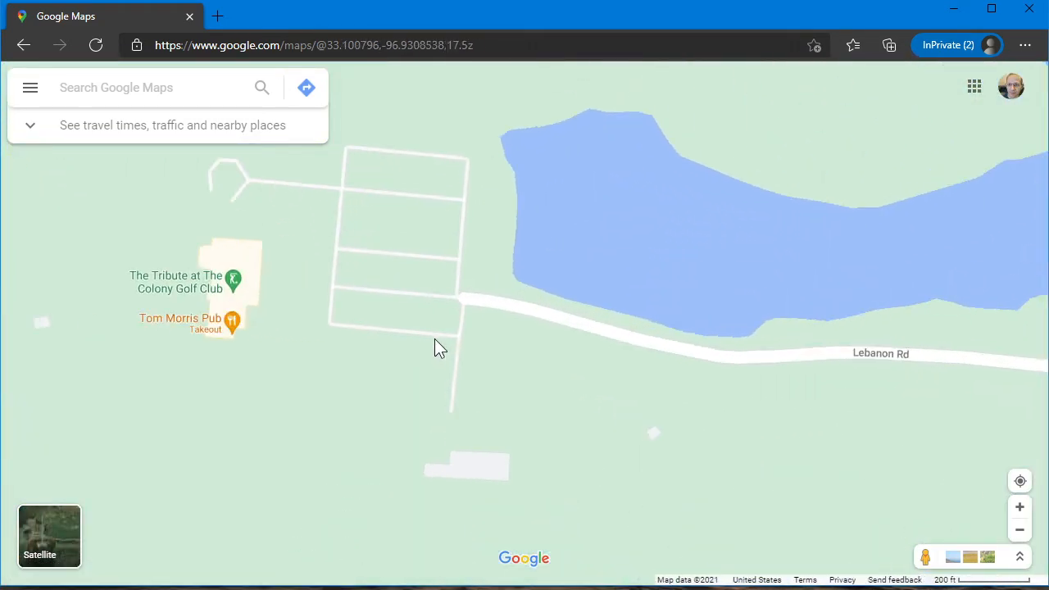
{"action": "left_click_drag", "start_coordinate": [399, 314], "coordinate": [478, 379]}
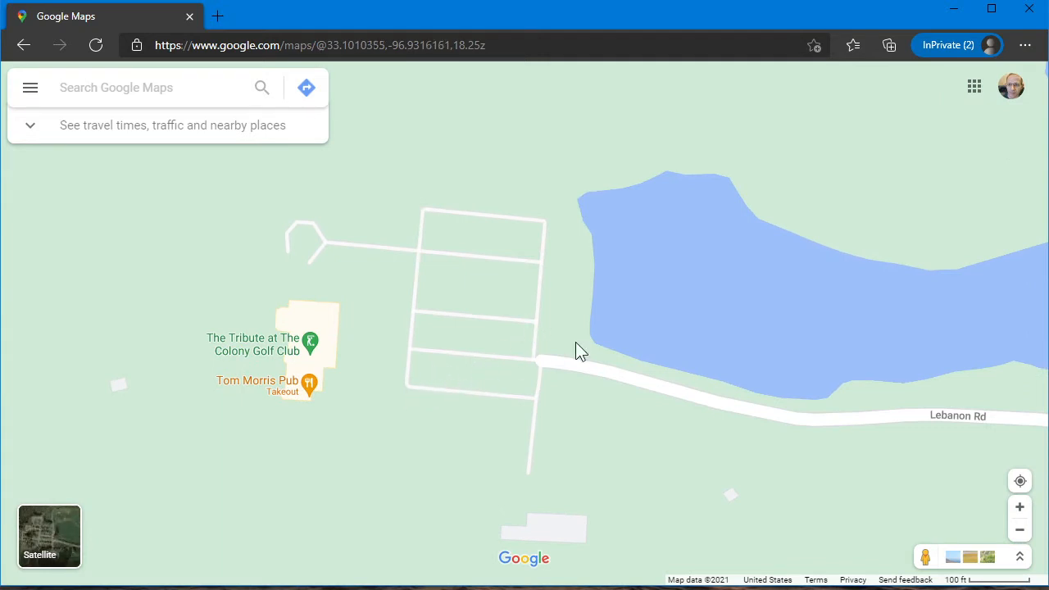
{"action": "left_click", "coordinate": [45, 536]}
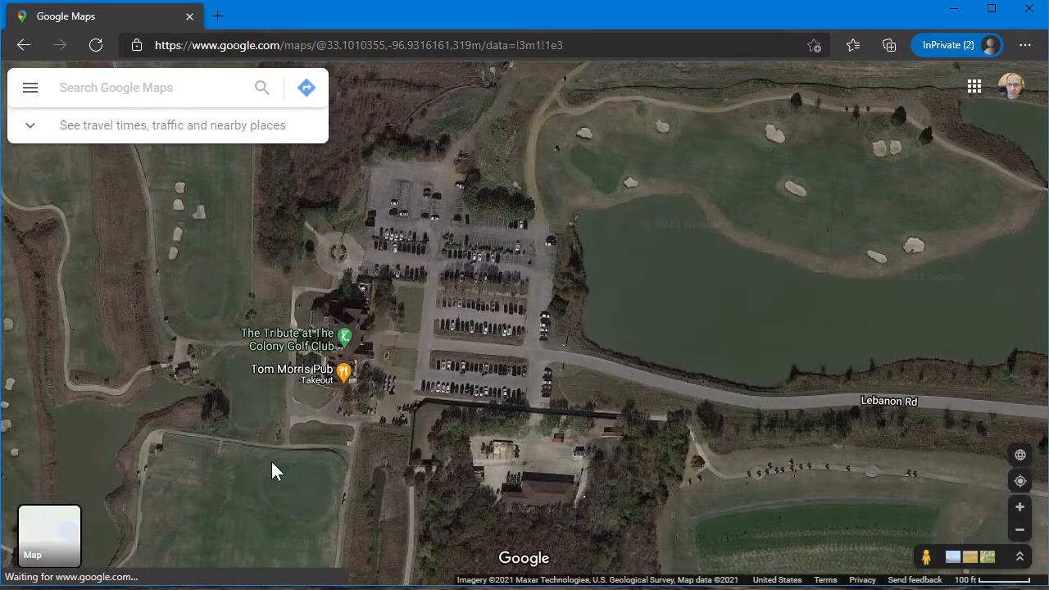
{"action": "scroll", "coordinate": [518, 348], "scroll_direction": "up", "scroll_amount": 1}
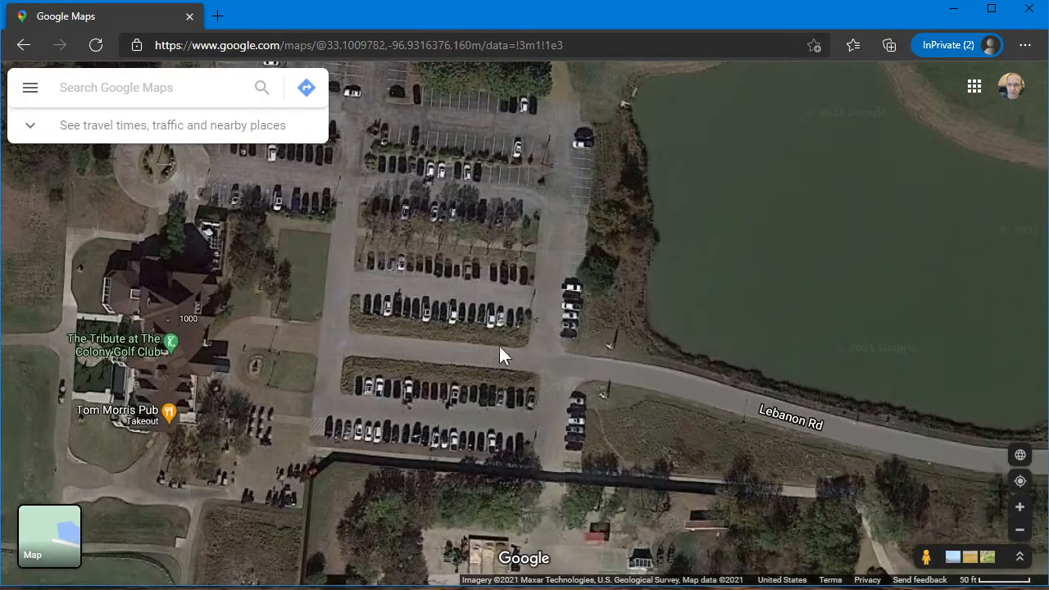
{"action": "left_click_drag", "start_coordinate": [229, 339], "coordinate": [440, 344]}
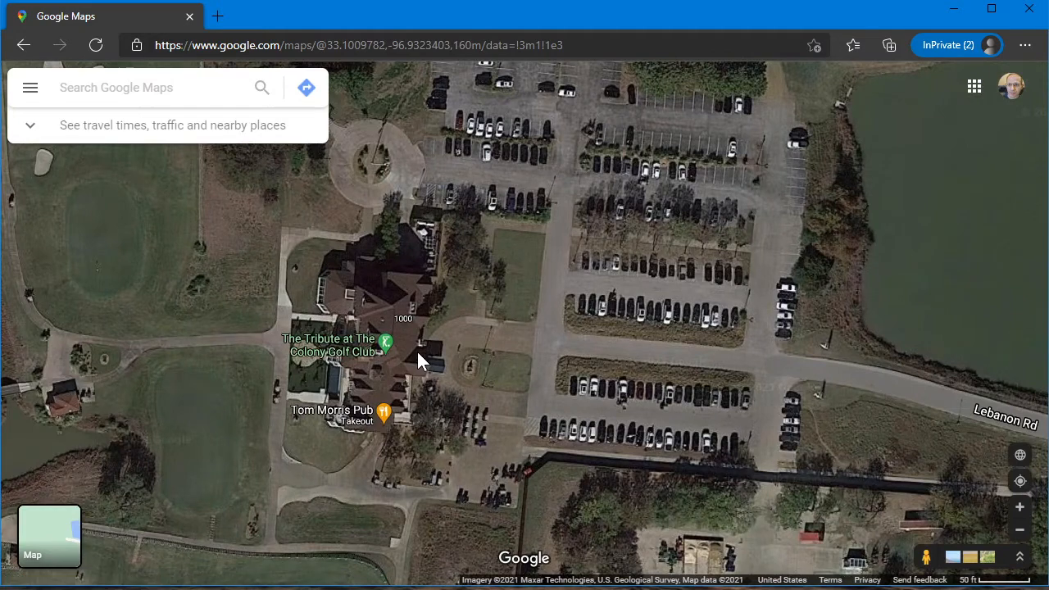
{"action": "scroll", "coordinate": [418, 354], "scroll_direction": "up", "scroll_amount": 1}
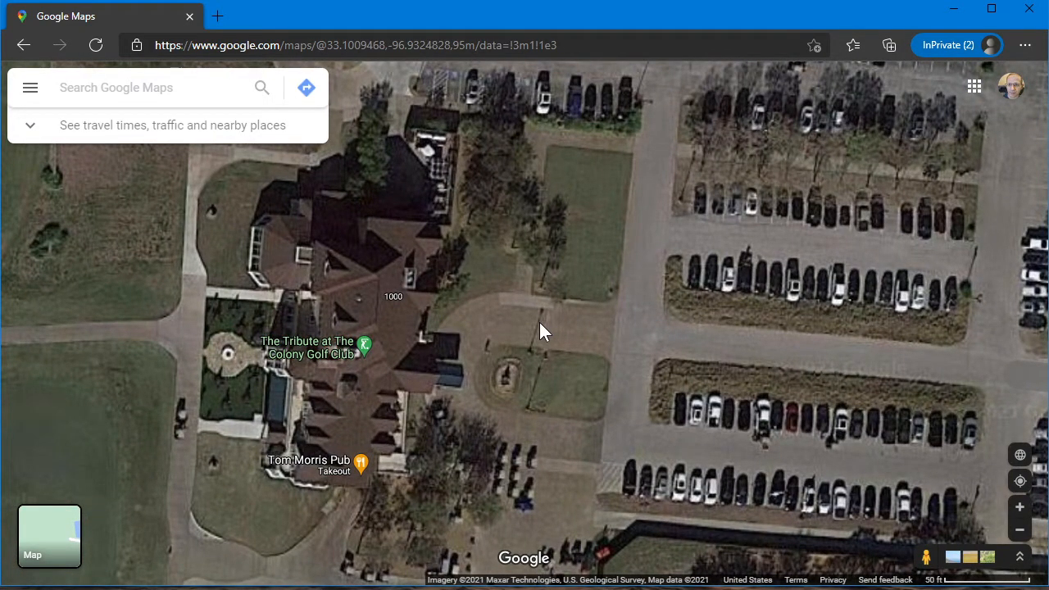
{"action": "right_click", "coordinate": [637, 324]}
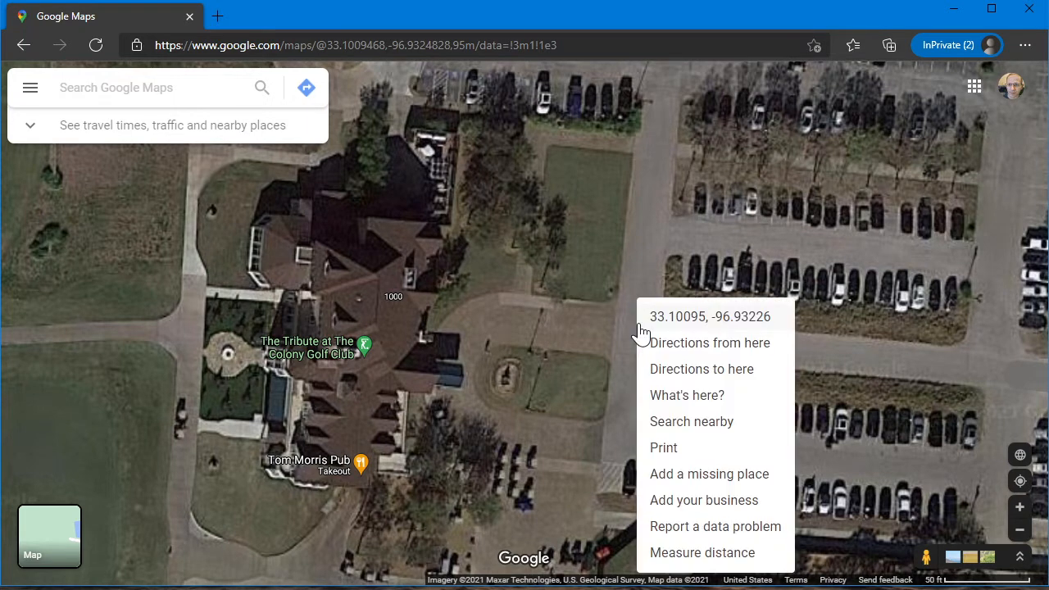
{"action": "left_click", "coordinate": [703, 318]}
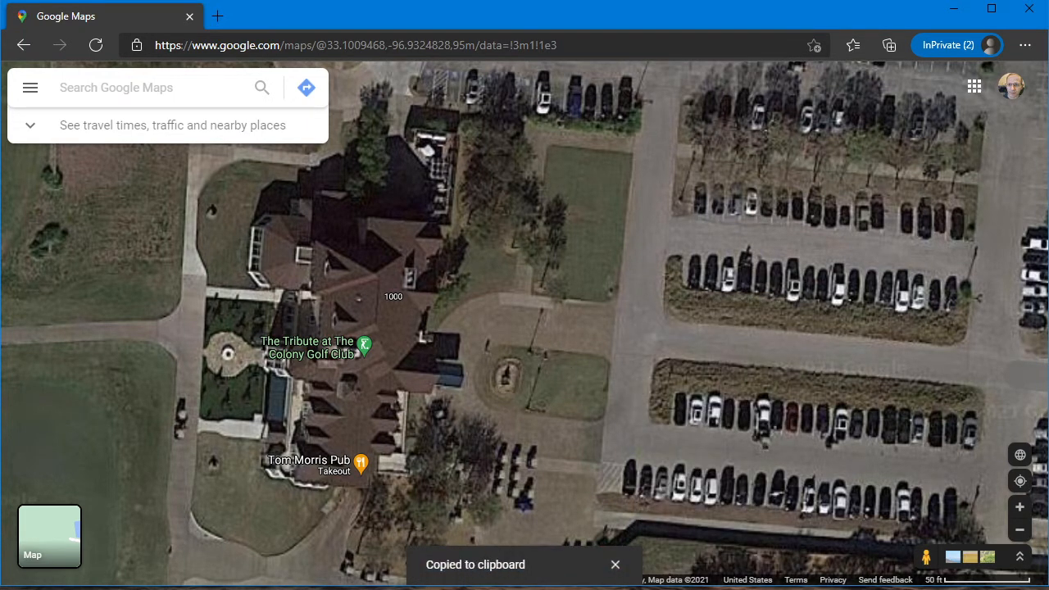
Switch to Garmin BaseCamp, create a waypoint in trip 1 on the empty land west of Dallas Pkwy, and name it Middle
{"action": "key", "text": "alt+Tab"}
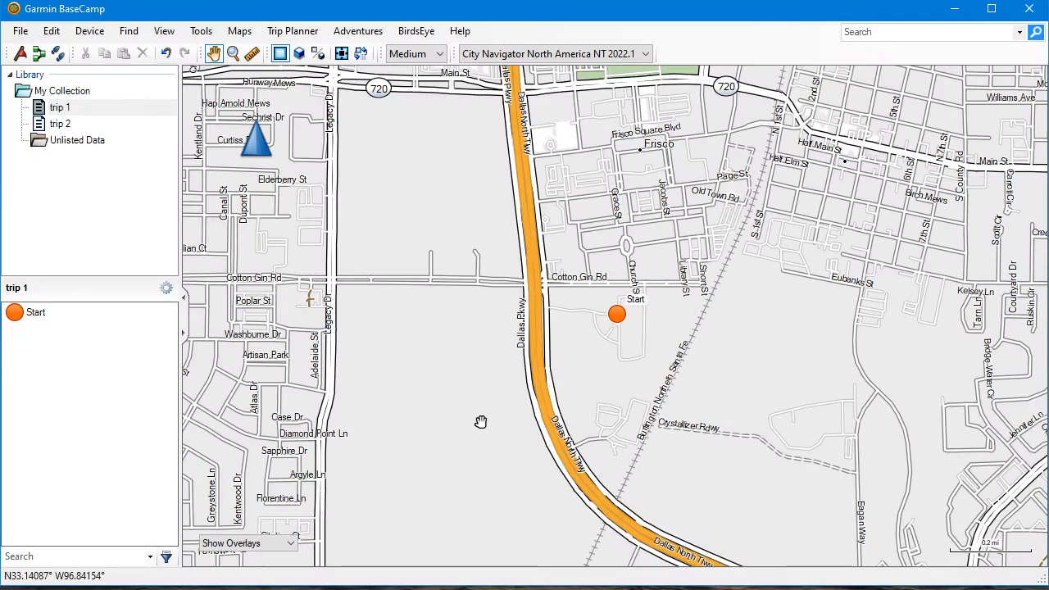
{"action": "right_click", "coordinate": [426, 349]}
{"action": "left_click", "coordinate": [447, 358]}
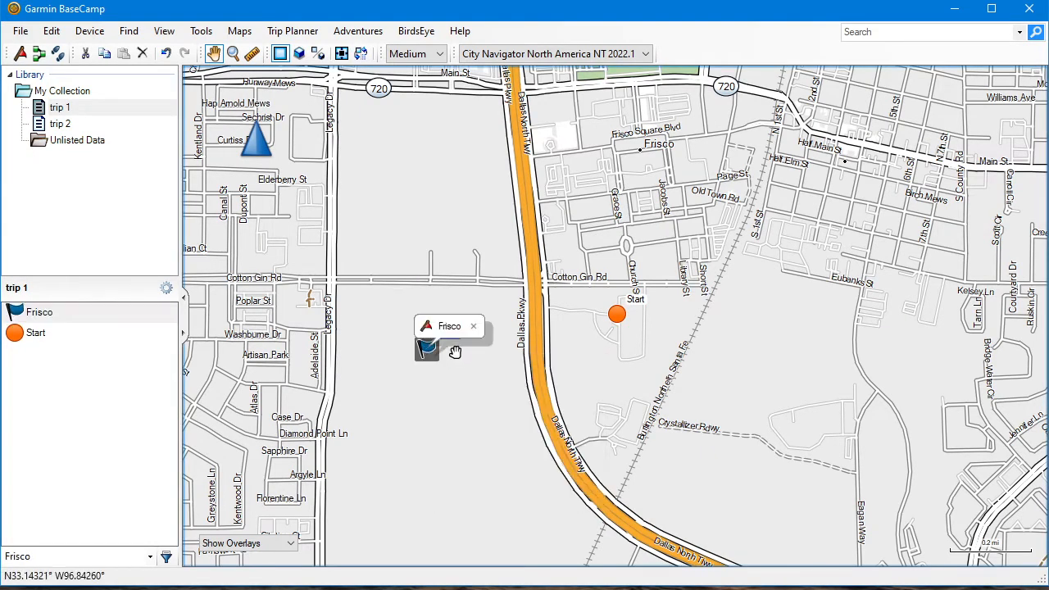
{"action": "left_click", "coordinate": [448, 335]}
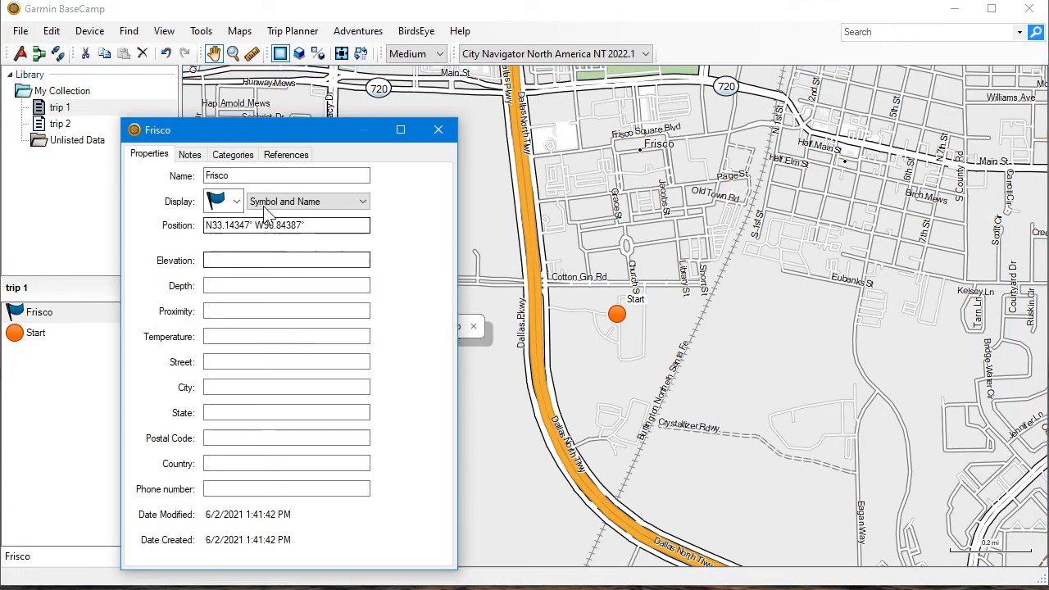
{"action": "left_click", "coordinate": [266, 175]}
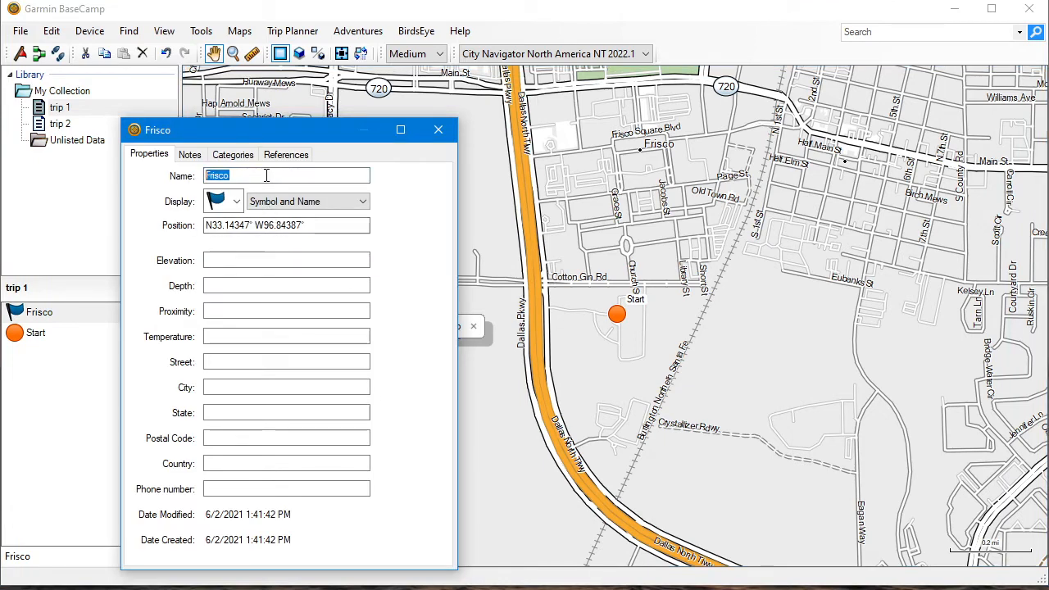
{"action": "type", "text": "Middle"}
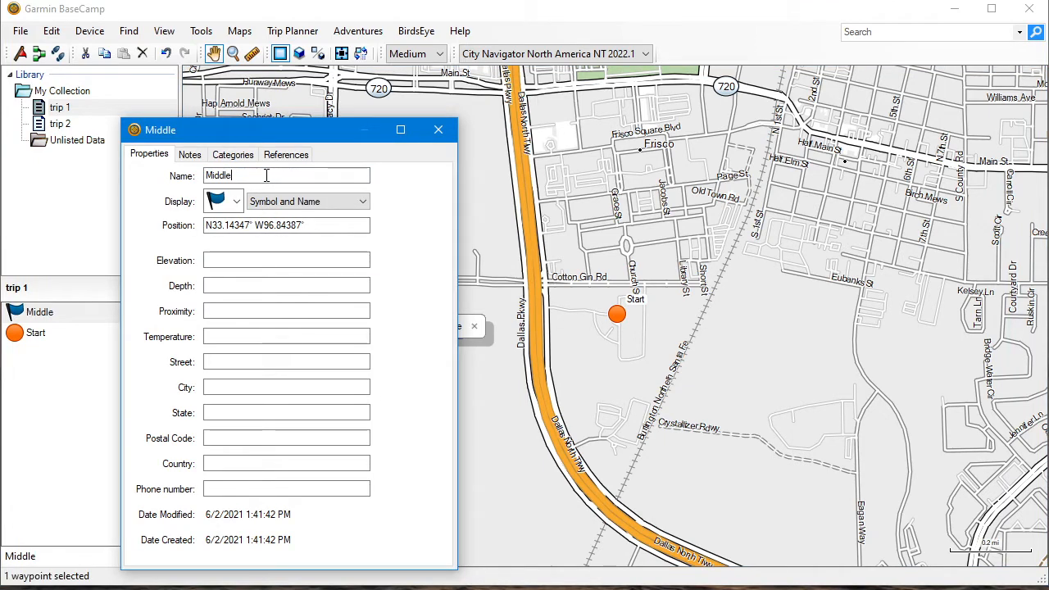
Change the Middle waypoint's symbol to the purple circle from the Navigation Aid group
{"action": "left_click", "coordinate": [236, 202]}
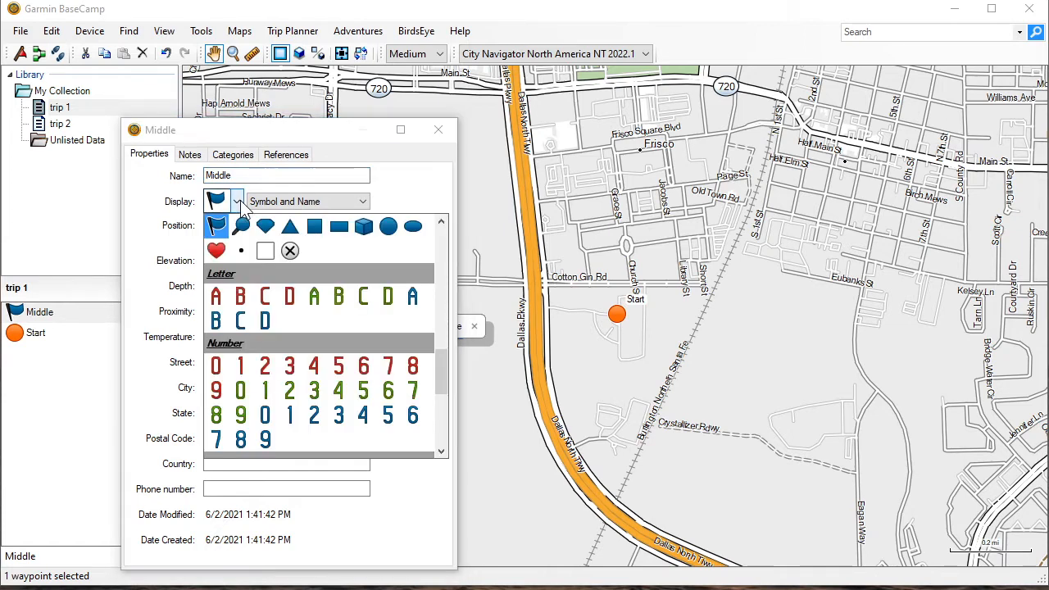
{"action": "scroll", "coordinate": [324, 354], "scroll_direction": "down", "scroll_amount": 10}
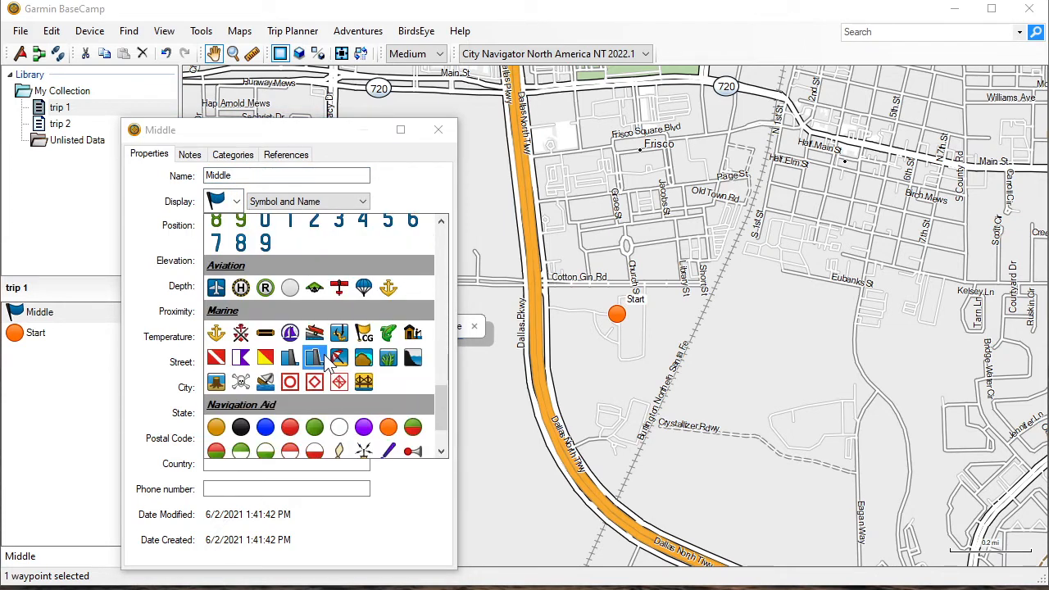
{"action": "left_click", "coordinate": [363, 353]}
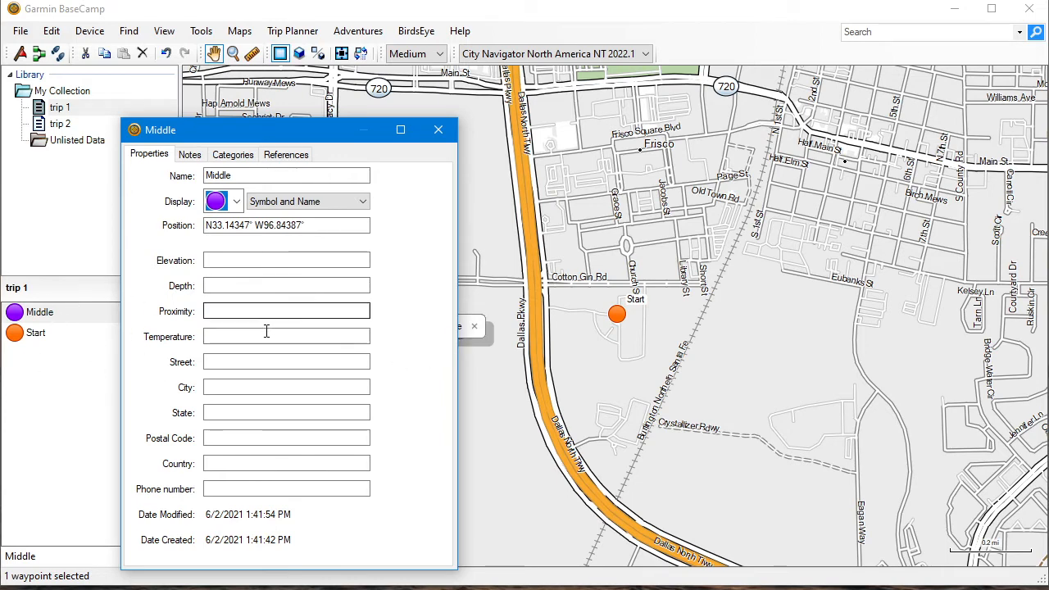
Replace the Middle waypoint's position with the copied coordinates, N33.10095° W96.93226°, and close its properties
{"action": "left_click", "coordinate": [321, 227]}
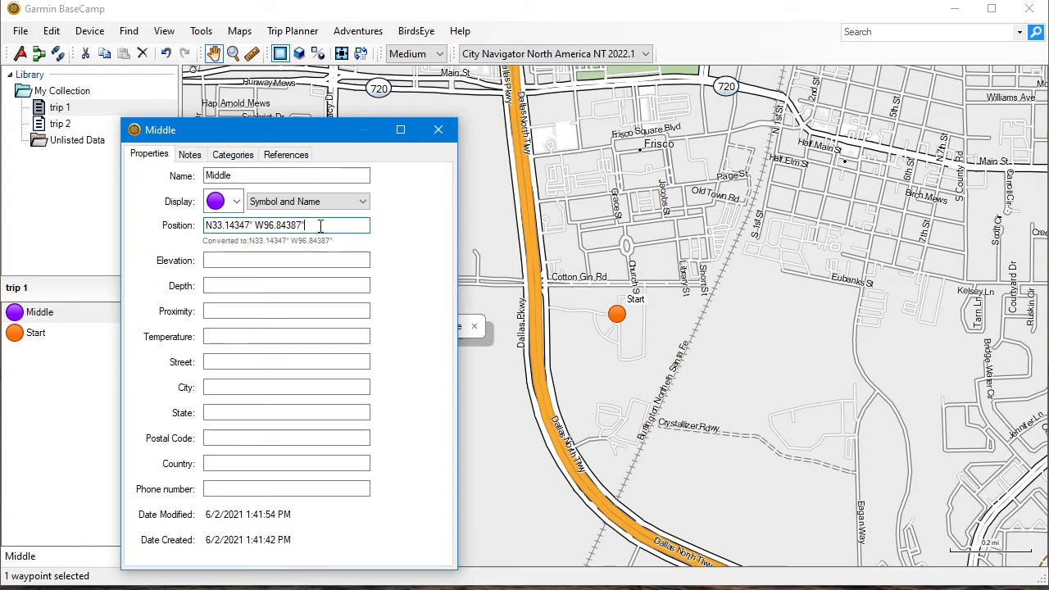
{"action": "key", "text": "BackSpace"}
{"action": "key", "text": "BackSpace"}
{"action": "key", "text": "BackSpace"}
{"action": "key", "text": "BackSpace"}
{"action": "key", "text": "BackSpace"}
{"action": "key", "text": "BackSpace"}
{"action": "key", "text": "BackSpace"}
{"action": "key", "text": "BackSpace"}
{"action": "key", "text": "BackSpace"}
{"action": "key", "text": "BackSpace"}
{"action": "key", "text": "BackSpace"}
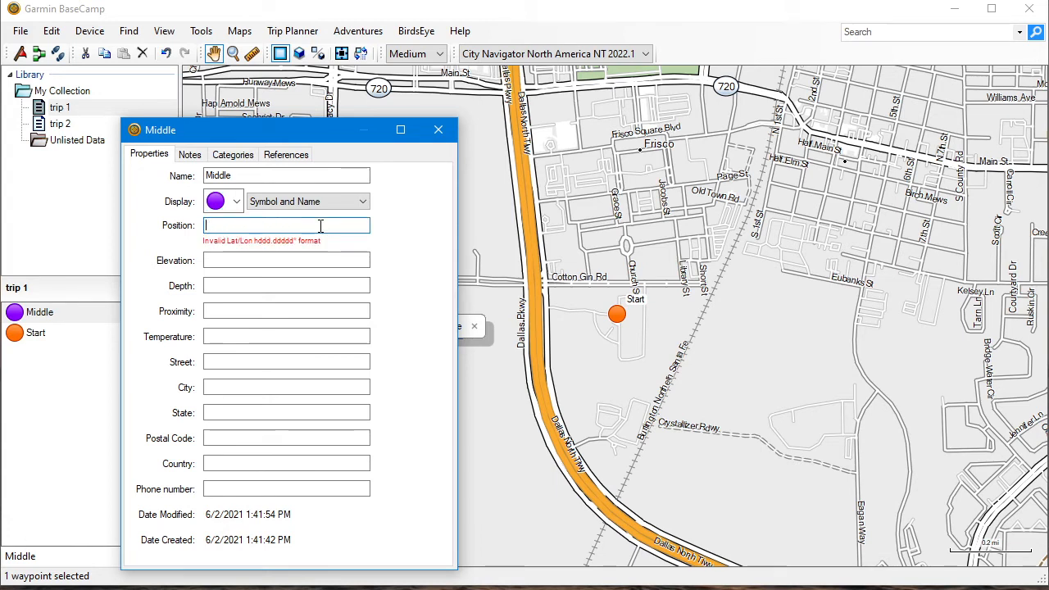
{"action": "right_click", "coordinate": [320, 227]}
{"action": "left_click", "coordinate": [386, 296]}
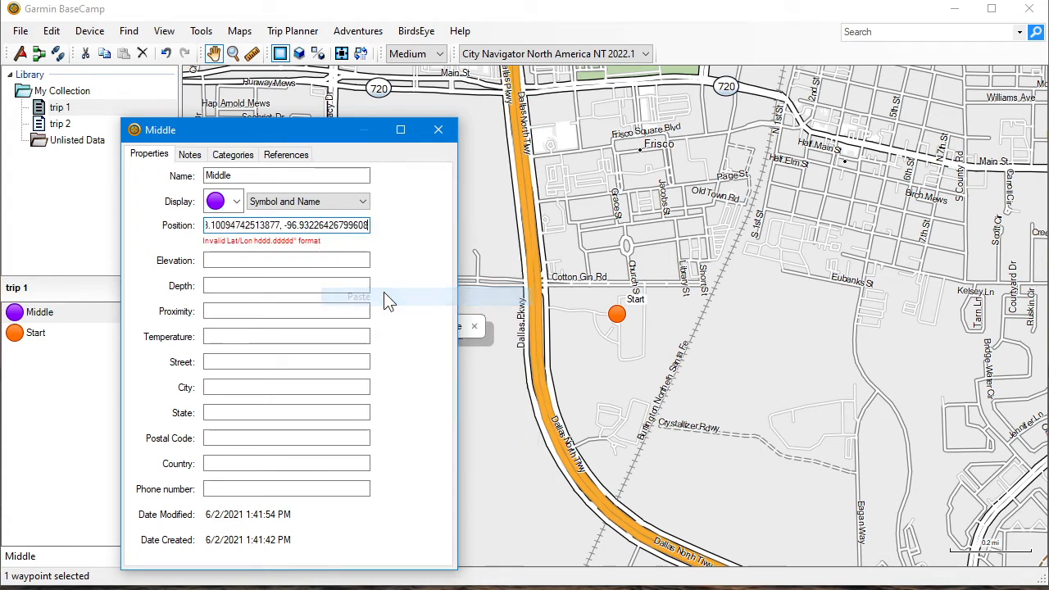
{"action": "key", "text": "Tab"}
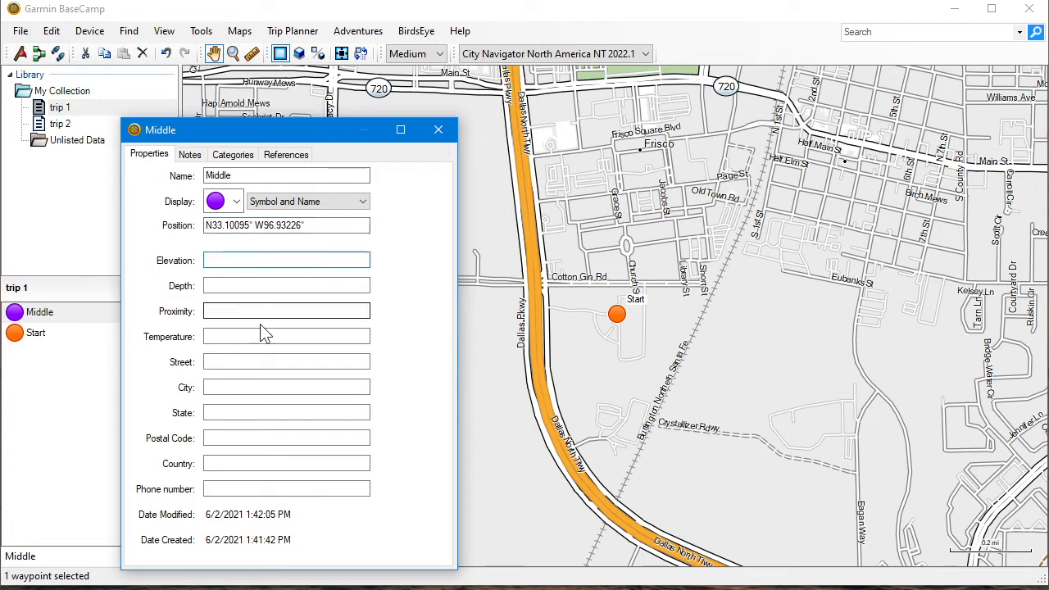
{"action": "left_click", "coordinate": [441, 131]}
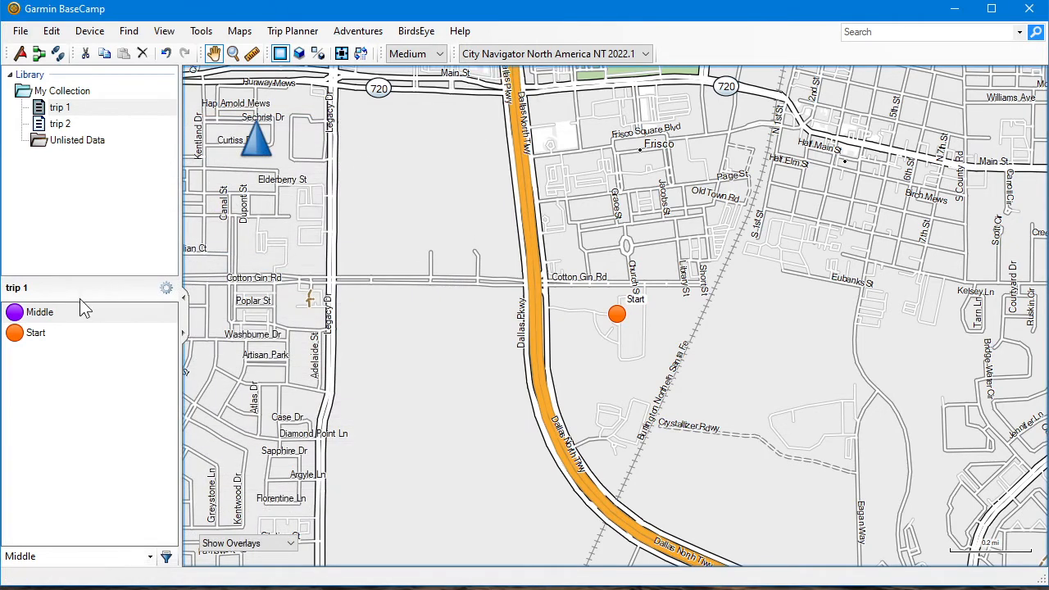
Show the Middle waypoint on the map and check its location at Tribute Golf Club up close and from farther out
{"action": "double_click", "coordinate": [43, 316]}
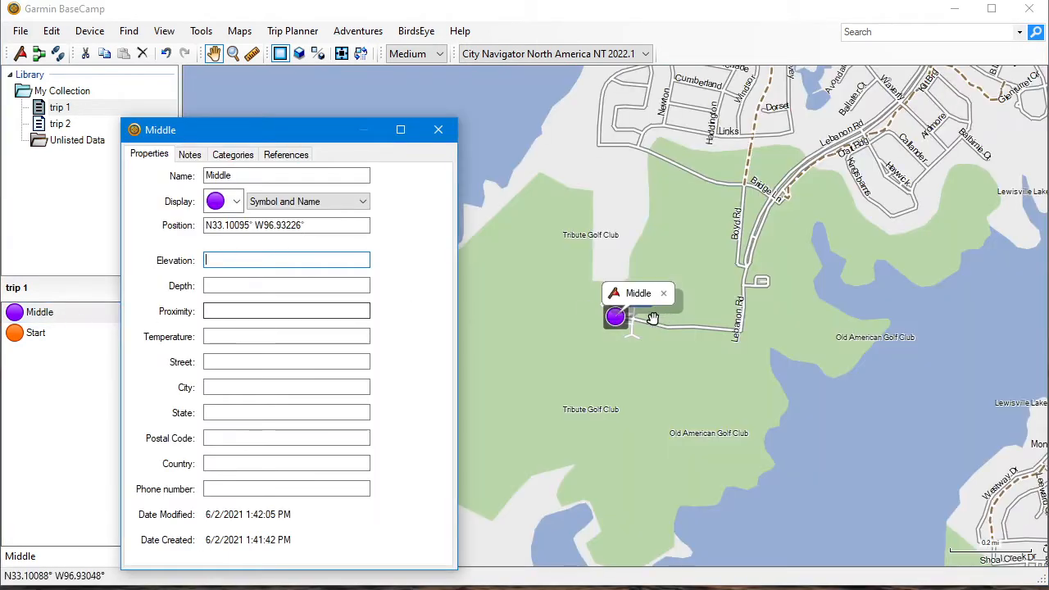
{"action": "scroll", "coordinate": [599, 318], "scroll_direction": "up", "scroll_amount": 4}
{"action": "scroll", "coordinate": [592, 317], "scroll_direction": "up", "scroll_amount": 2}
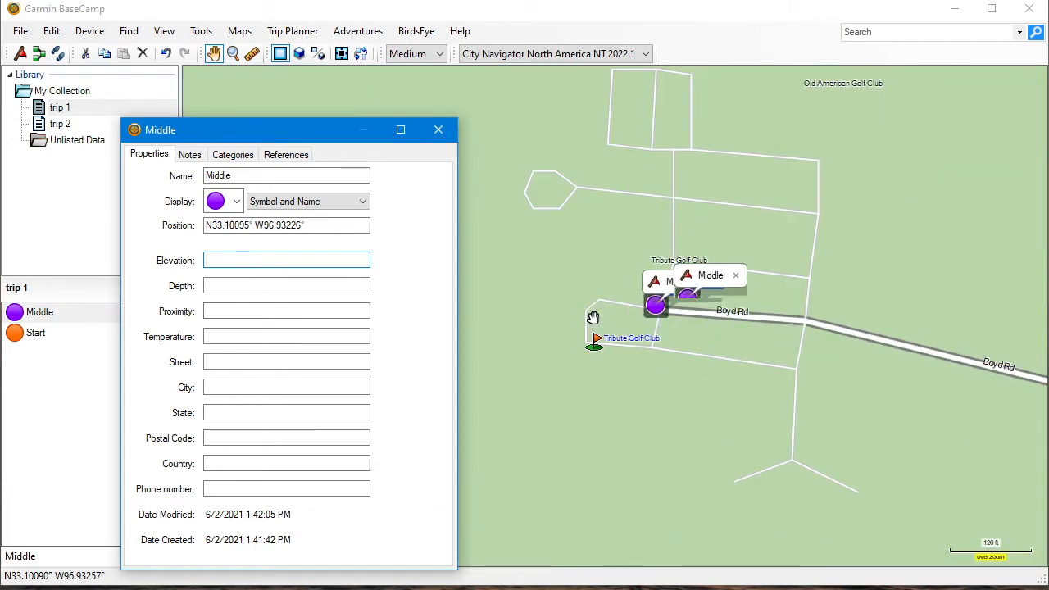
{"action": "scroll", "coordinate": [687, 300], "scroll_direction": "down", "scroll_amount": 4}
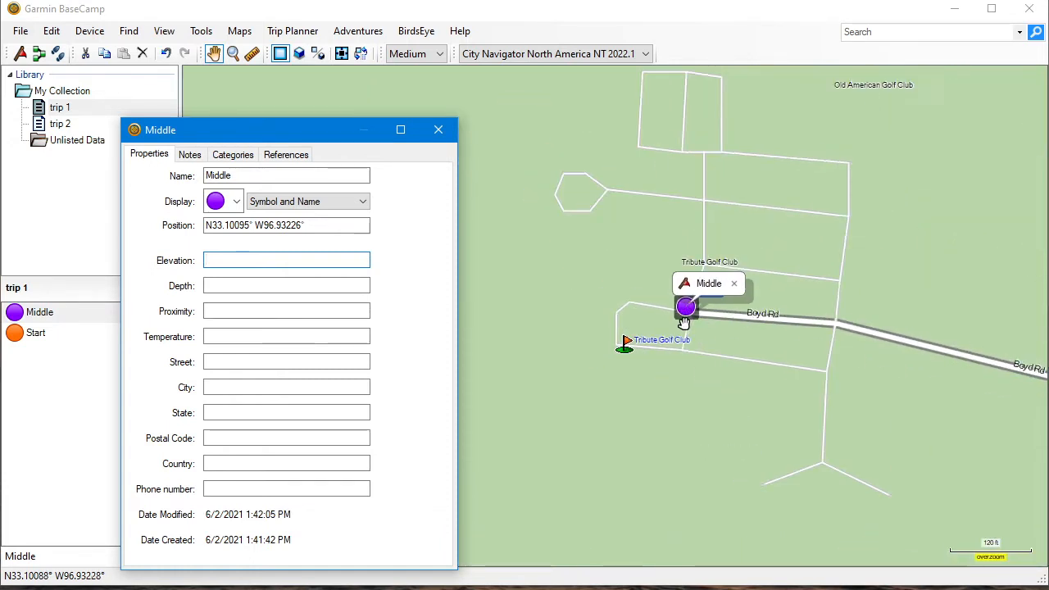
{"action": "scroll", "coordinate": [684, 321], "scroll_direction": "down", "scroll_amount": 2}
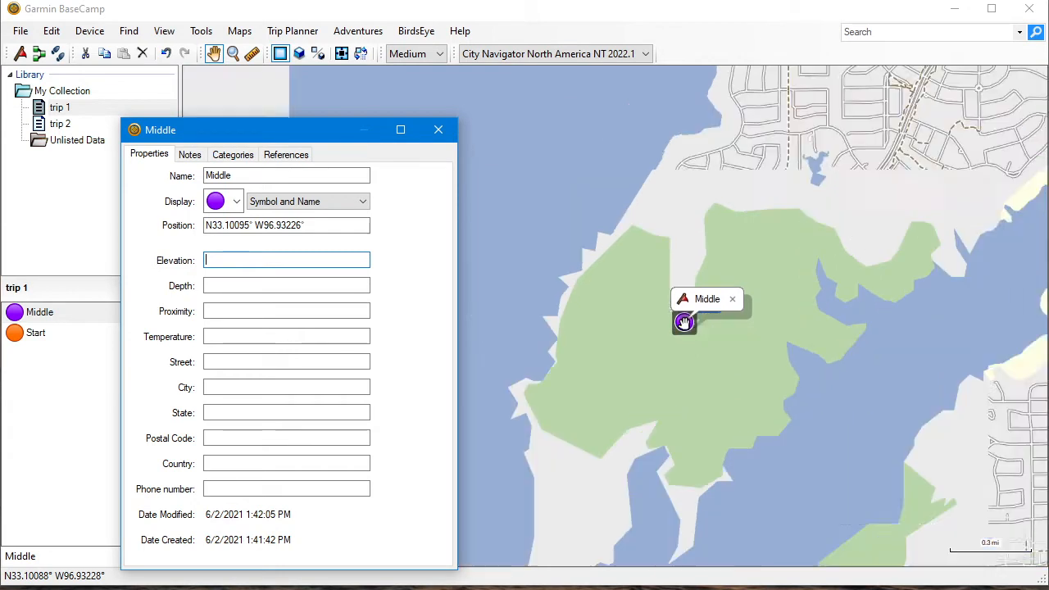
Close the Middle waypoint's properties and find the Park Rd loop at Oakland Park, across Lewisville Lake, on Google Maps' standard map
{"action": "left_click", "coordinate": [441, 131]}
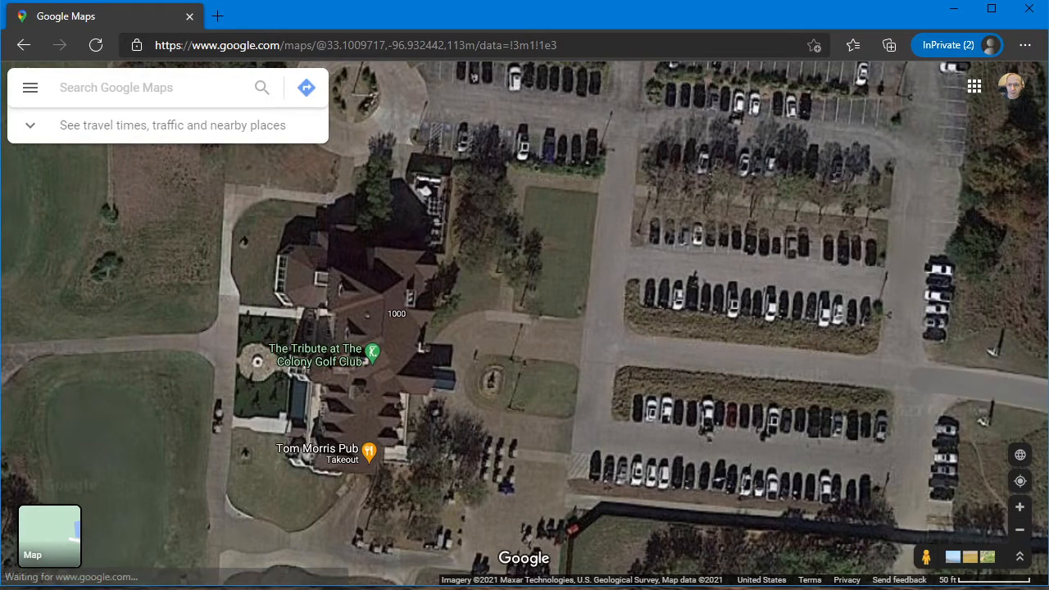
{"action": "left_click", "coordinate": [58, 528]}
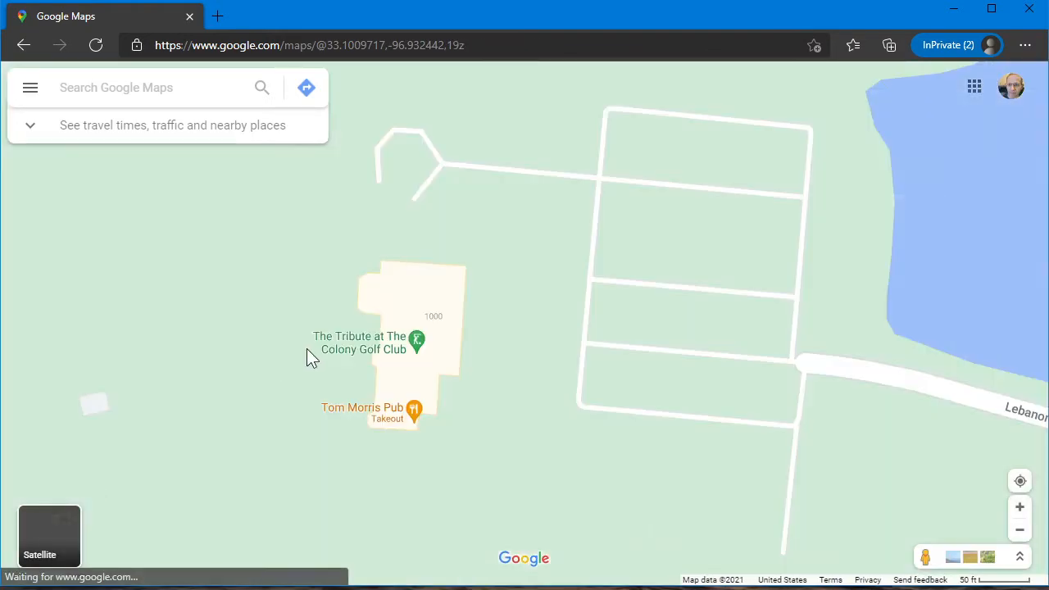
{"action": "scroll", "coordinate": [306, 352], "scroll_direction": "down", "scroll_amount": 3}
{"action": "scroll", "coordinate": [310, 358], "scroll_direction": "down", "scroll_amount": 10}
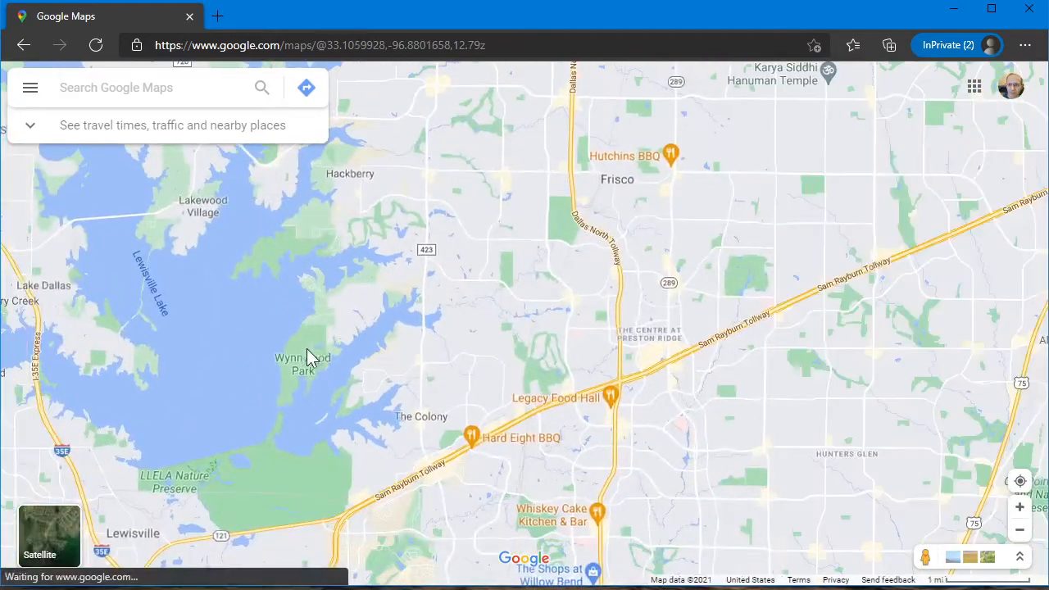
{"action": "left_click_drag", "start_coordinate": [210, 405], "coordinate": [447, 361]}
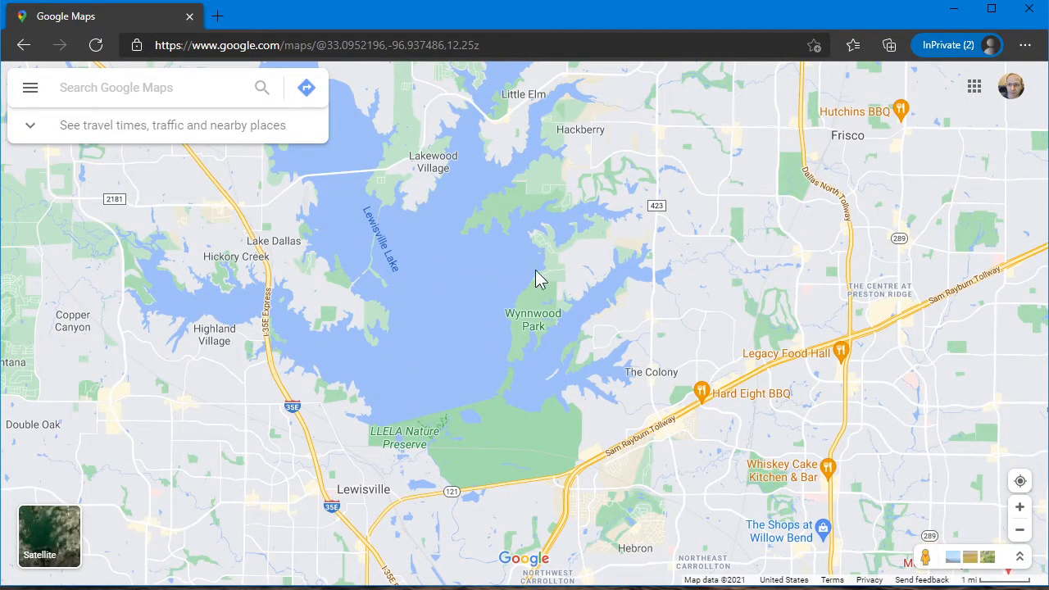
{"action": "scroll", "coordinate": [356, 317], "scroll_direction": "up", "scroll_amount": 3}
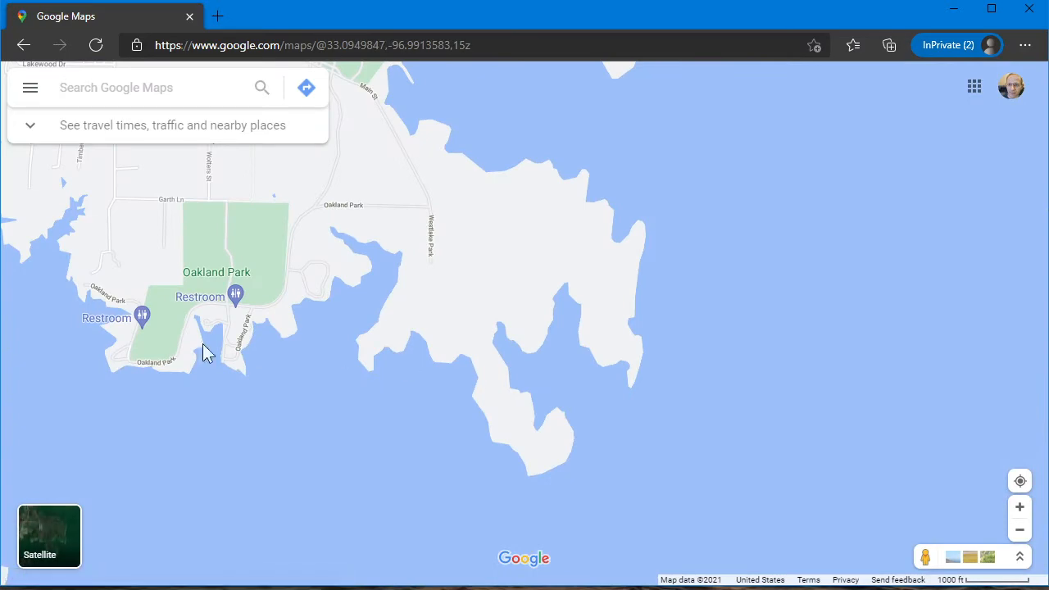
{"action": "left_click_drag", "start_coordinate": [189, 350], "coordinate": [380, 432]}
{"action": "scroll", "coordinate": [297, 433], "scroll_direction": "up", "scroll_amount": 1}
{"action": "scroll", "coordinate": [299, 435], "scroll_direction": "up", "scroll_amount": 6}
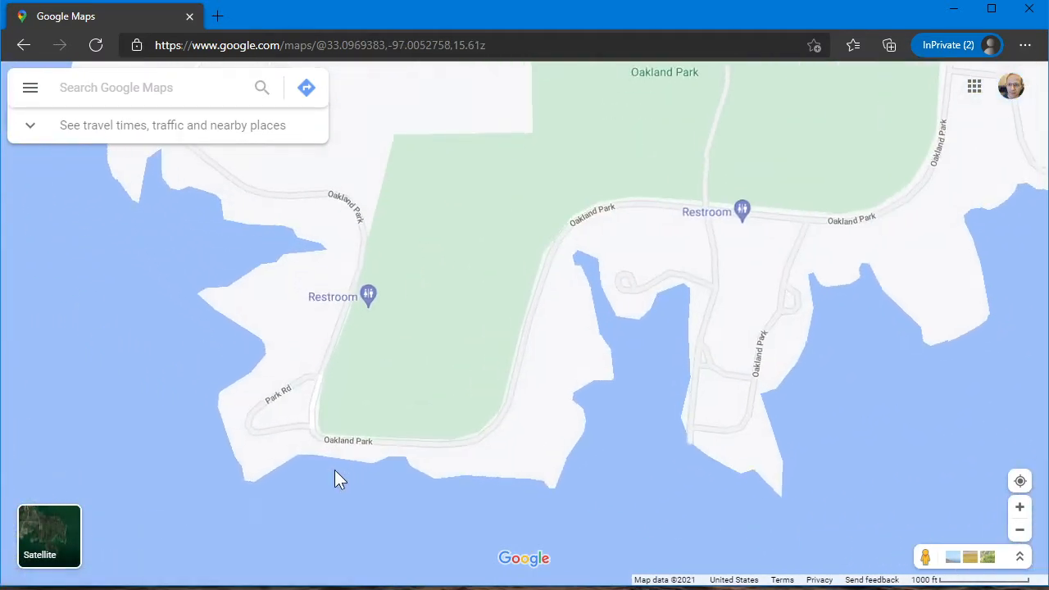
{"action": "scroll", "coordinate": [320, 457], "scroll_direction": "up", "scroll_amount": 1}
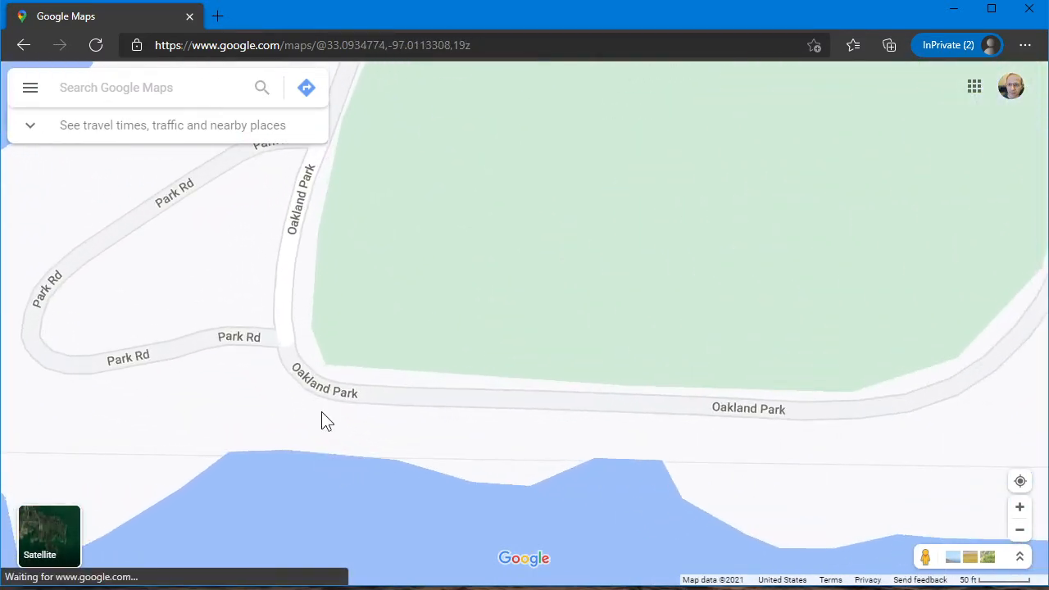
{"action": "left_click_drag", "start_coordinate": [321, 411], "coordinate": [314, 474]}
{"action": "left_click_drag", "start_coordinate": [240, 366], "coordinate": [292, 465]}
Copy the coordinates of the western bend of the Park Rd loop at Oakland Park using satellite imagery
{"action": "left_click", "coordinate": [51, 524]}
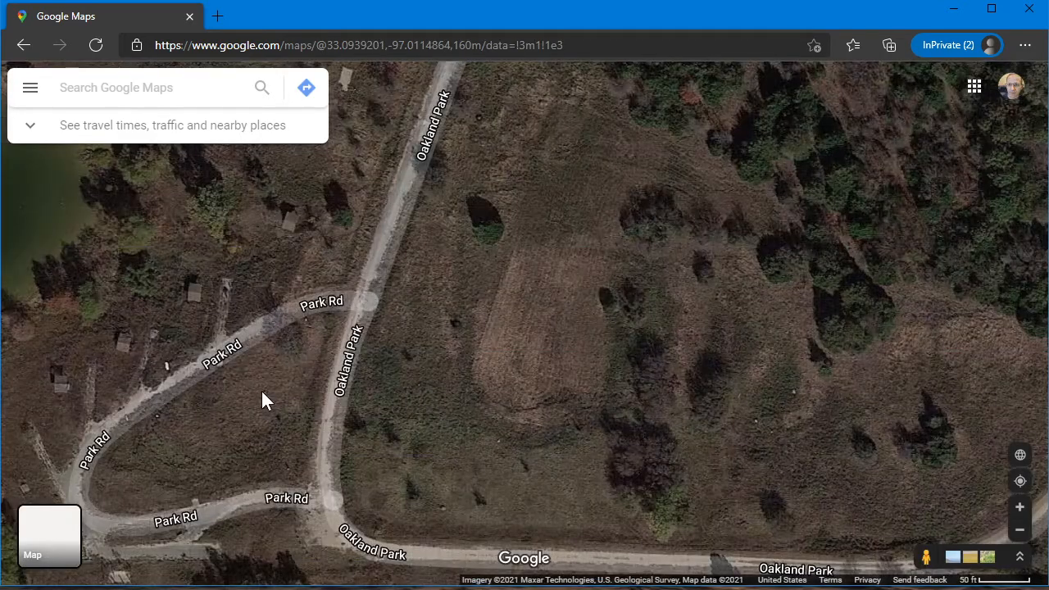
{"action": "left_click_drag", "start_coordinate": [262, 400], "coordinate": [428, 349]}
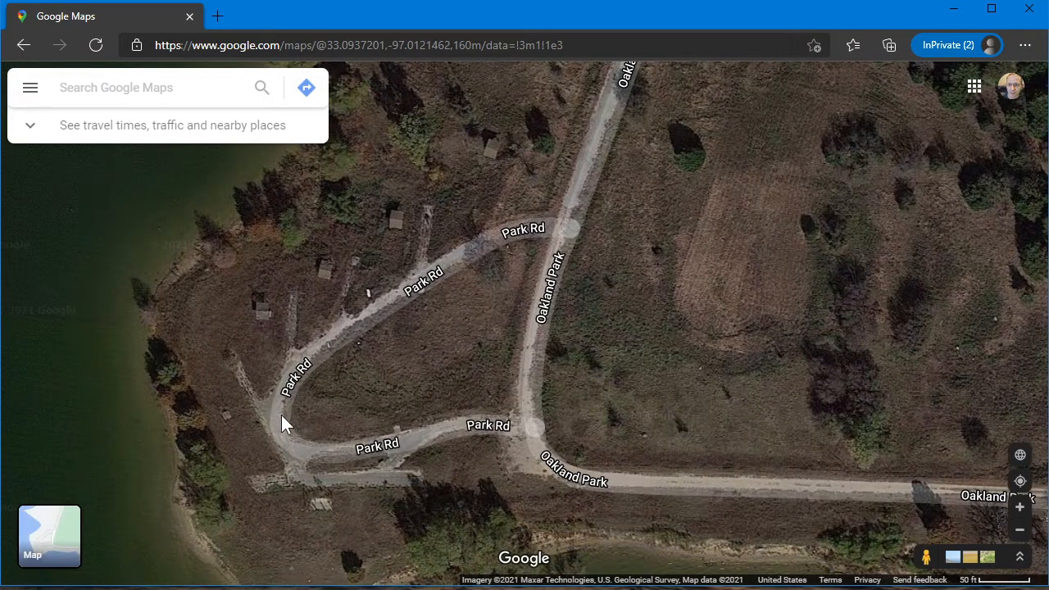
{"action": "right_click", "coordinate": [279, 418]}
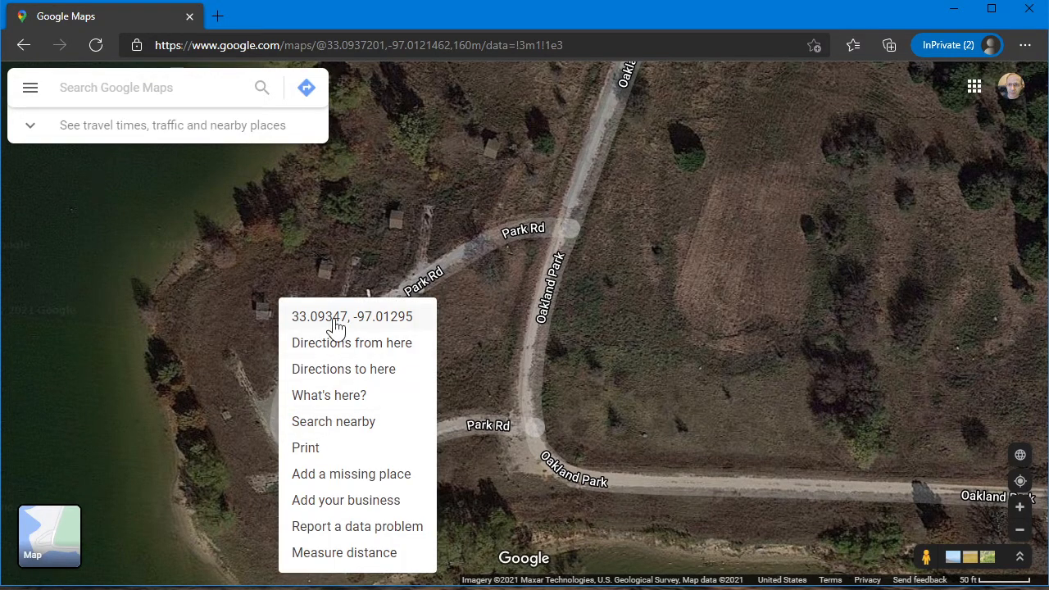
{"action": "left_click", "coordinate": [388, 323]}
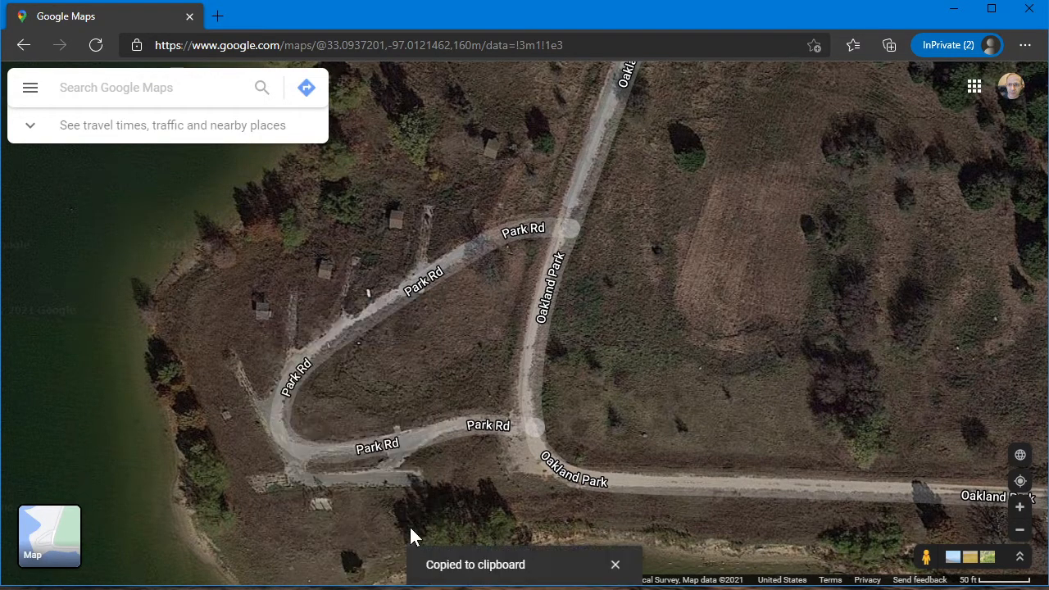
Switch to Garmin BaseCamp, create a waypoint in trip 1 on Lewisville Lake west of Middle, and name it End
{"action": "left_click", "coordinate": [449, 589]}
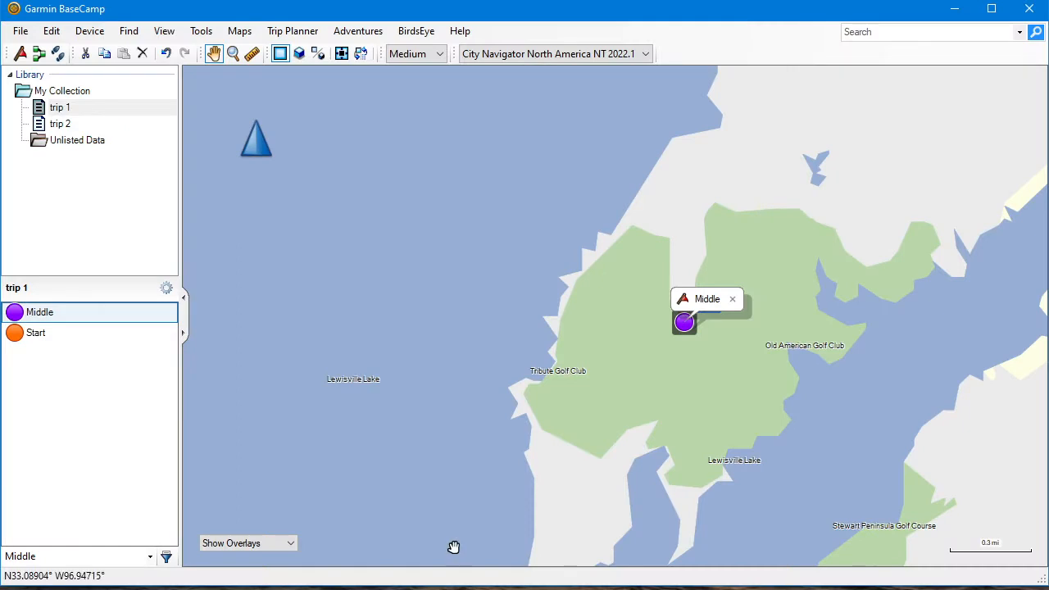
{"action": "right_click", "coordinate": [383, 325]}
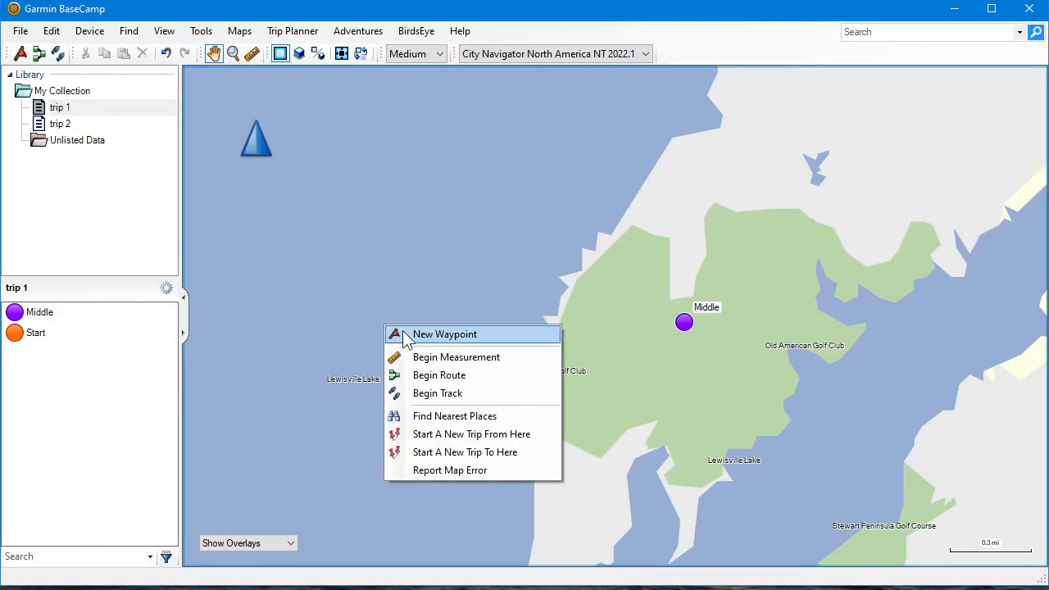
{"action": "left_click", "coordinate": [444, 334]}
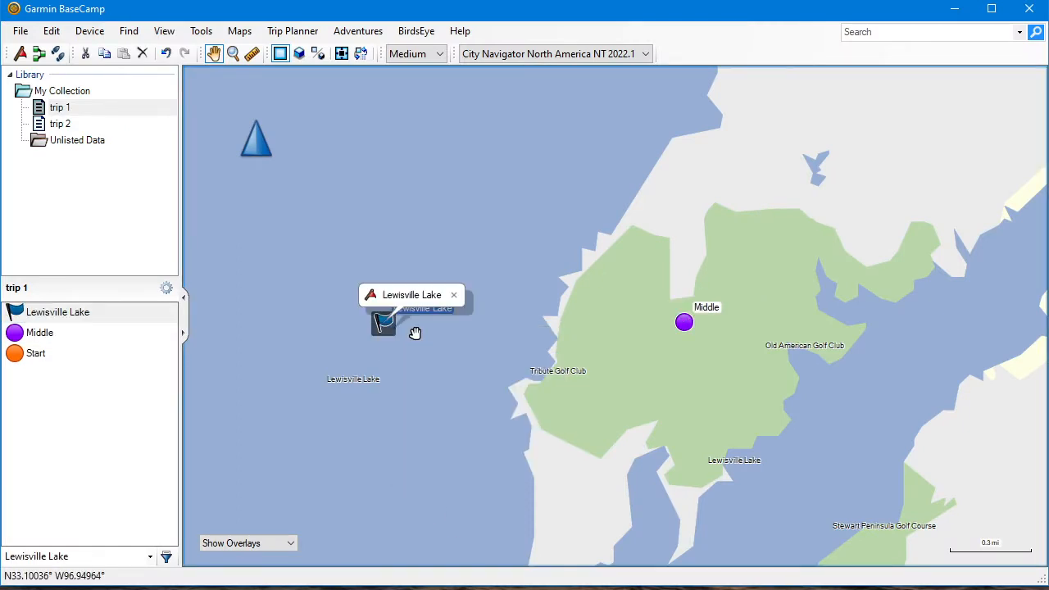
{"action": "left_click", "coordinate": [406, 301]}
{"action": "left_click", "coordinate": [349, 179]}
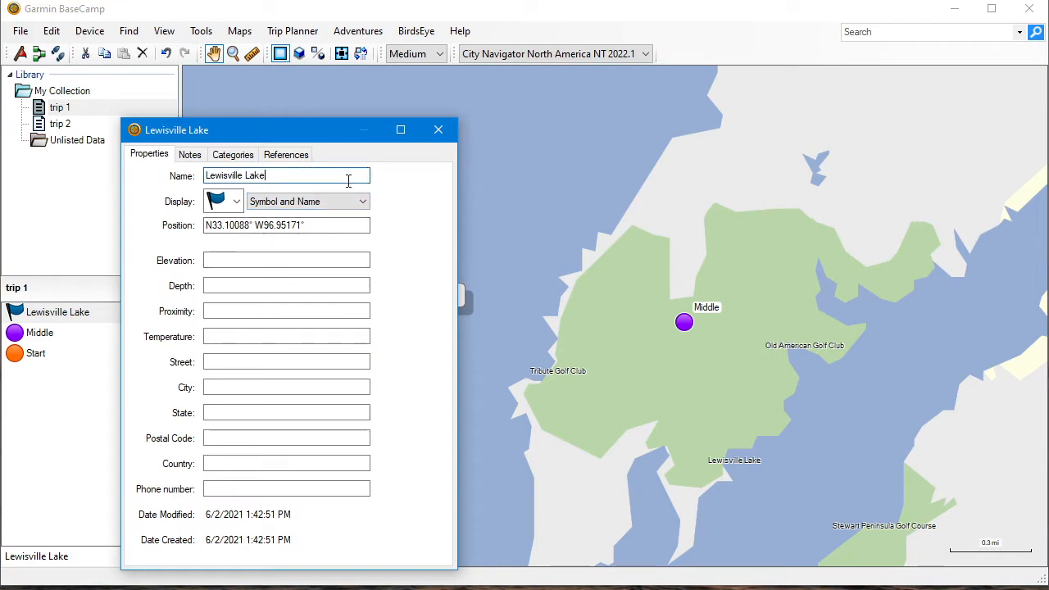
{"action": "key", "text": "ctrl+a"}
{"action": "type", "text": "E"}
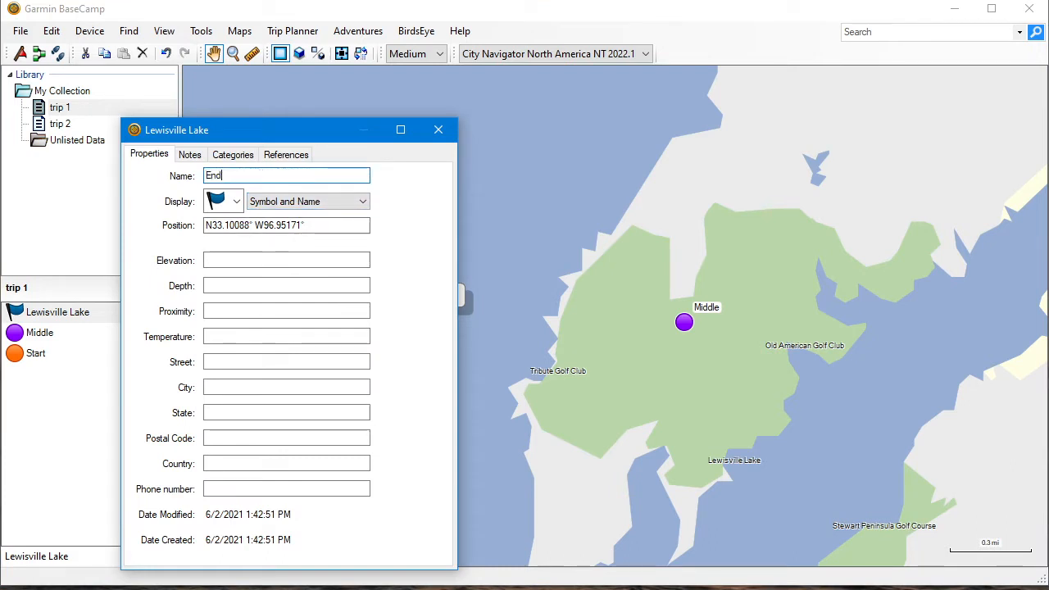
Change the End waypoint's symbol to the green circle
{"action": "left_click", "coordinate": [237, 202]}
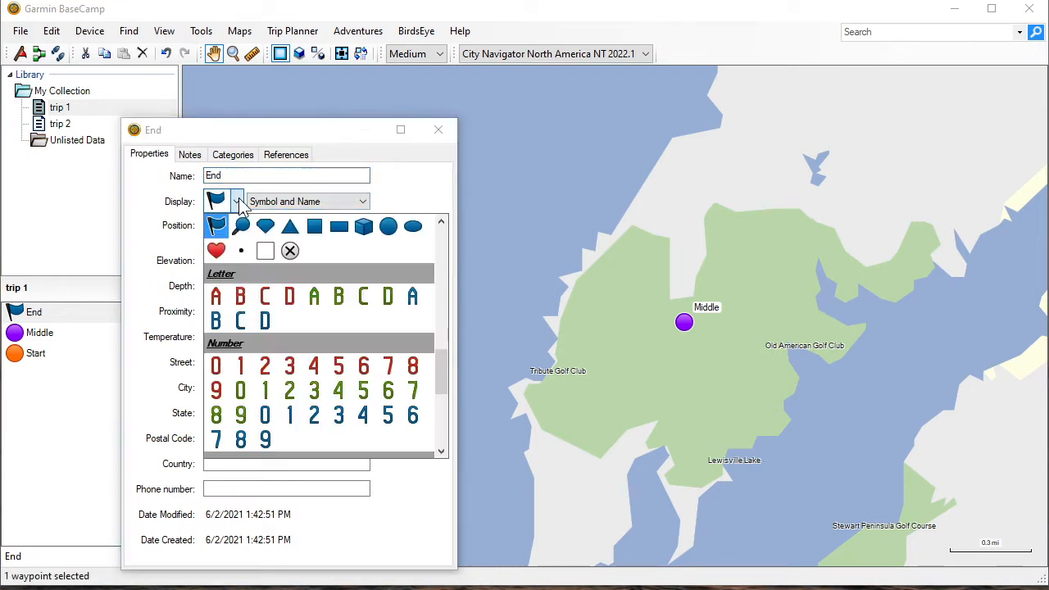
{"action": "scroll", "coordinate": [298, 353], "scroll_direction": "down", "scroll_amount": 10}
{"action": "left_click", "coordinate": [310, 361]}
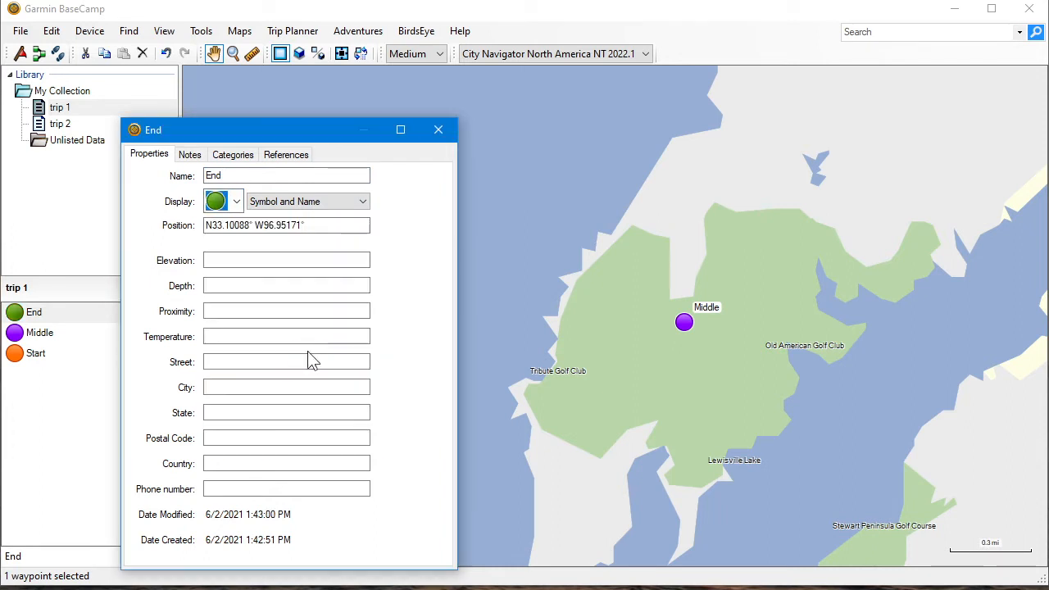
Replace the End waypoint's position with the copied coordinates, N33.09347° W97.01295°, and close its properties
{"action": "left_click", "coordinate": [322, 226]}
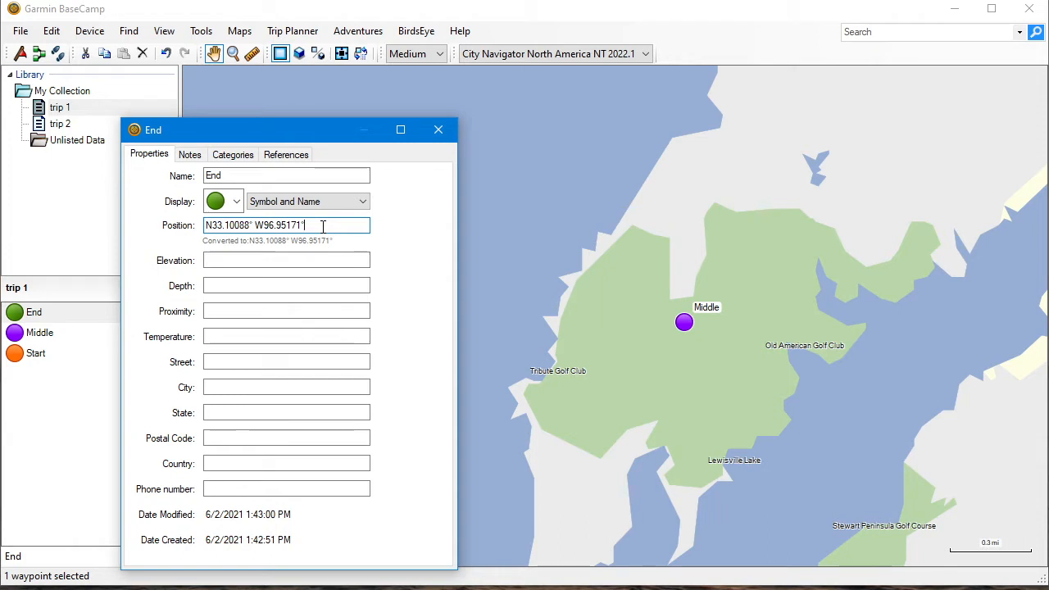
{"action": "key", "text": "BackSpace"}
{"action": "key", "text": "BackSpace"}
{"action": "key", "text": "BackSpace"}
{"action": "key", "text": "BackSpace"}
{"action": "key", "text": "BackSpace"}
{"action": "key", "text": "BackSpace"}
{"action": "key", "text": "BackSpace"}
{"action": "key", "text": "BackSpace"}
{"action": "key", "text": "BackSpace"}
{"action": "key", "text": "BackSpace"}
{"action": "key", "text": "BackSpace"}
{"action": "key", "text": "BackSpace"}
{"action": "key", "text": "BackSpace"}
{"action": "key", "text": "BackSpace"}
{"action": "right_click", "coordinate": [323, 227]}
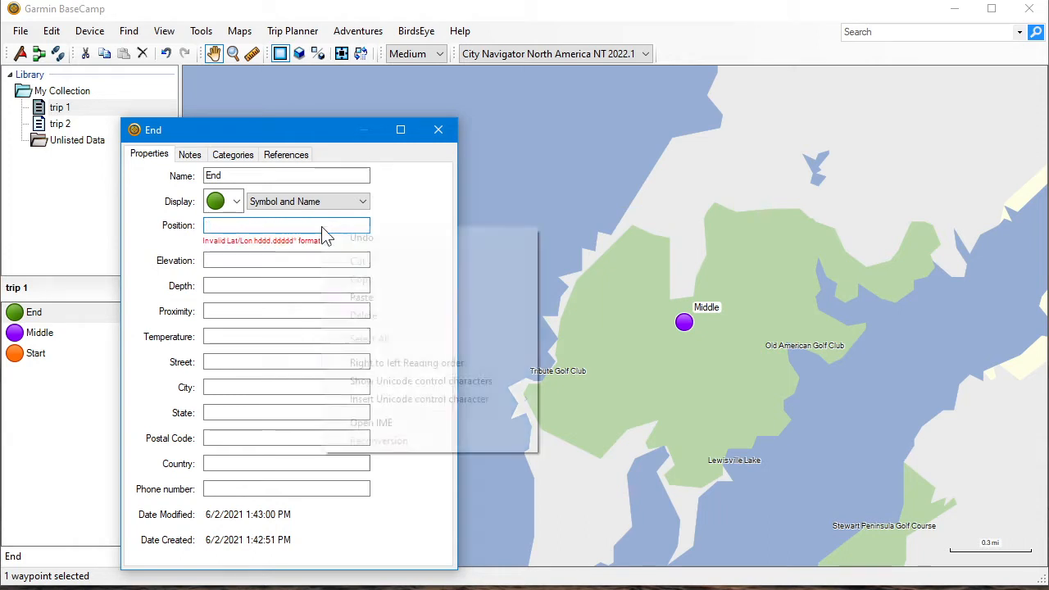
{"action": "left_click", "coordinate": [358, 293]}
{"action": "key", "text": "Tab"}
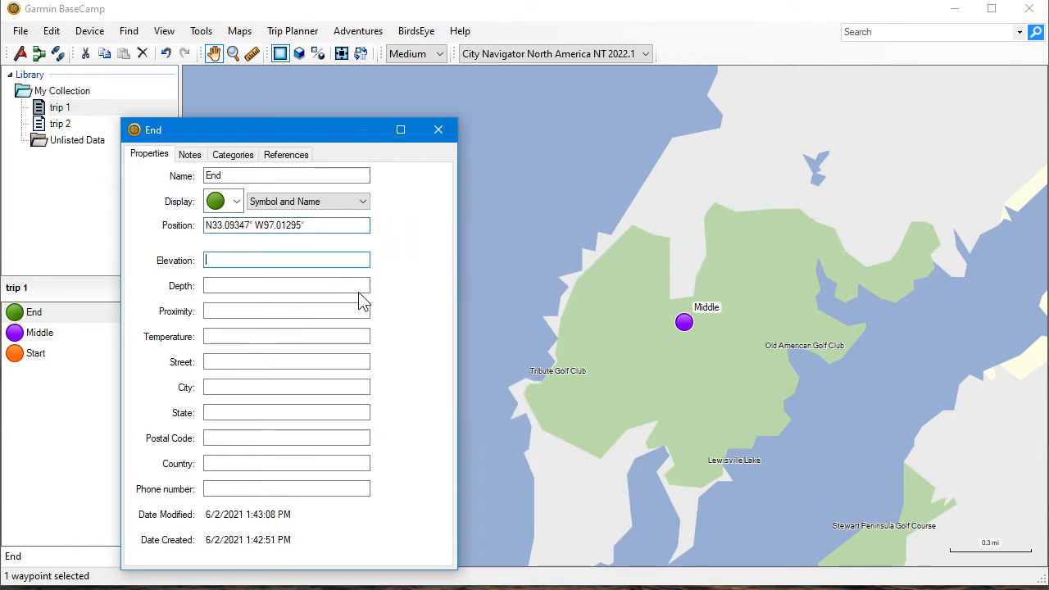
{"action": "left_click", "coordinate": [443, 130]}
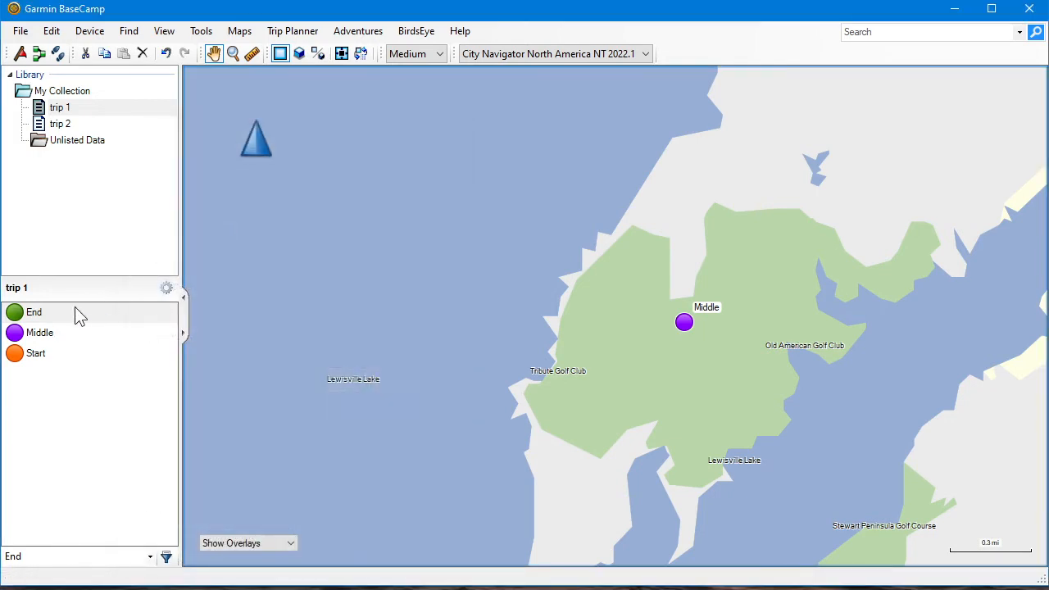
Show the End waypoint on the map and check its location at Oakland Park up close and relative to Middle and Start
{"action": "double_click", "coordinate": [41, 313]}
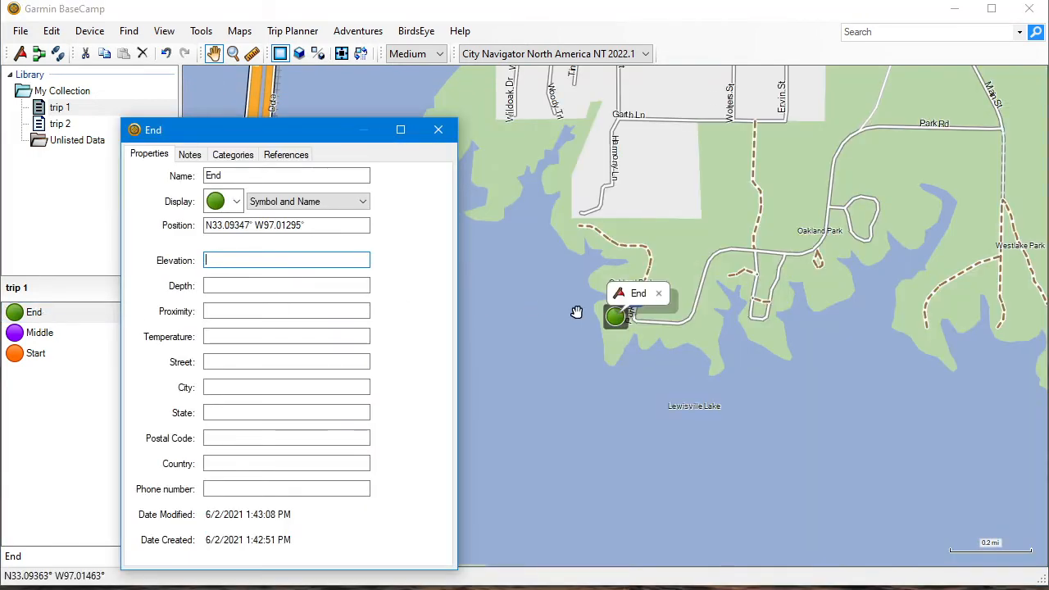
{"action": "scroll", "coordinate": [620, 319], "scroll_direction": "up", "scroll_amount": 3}
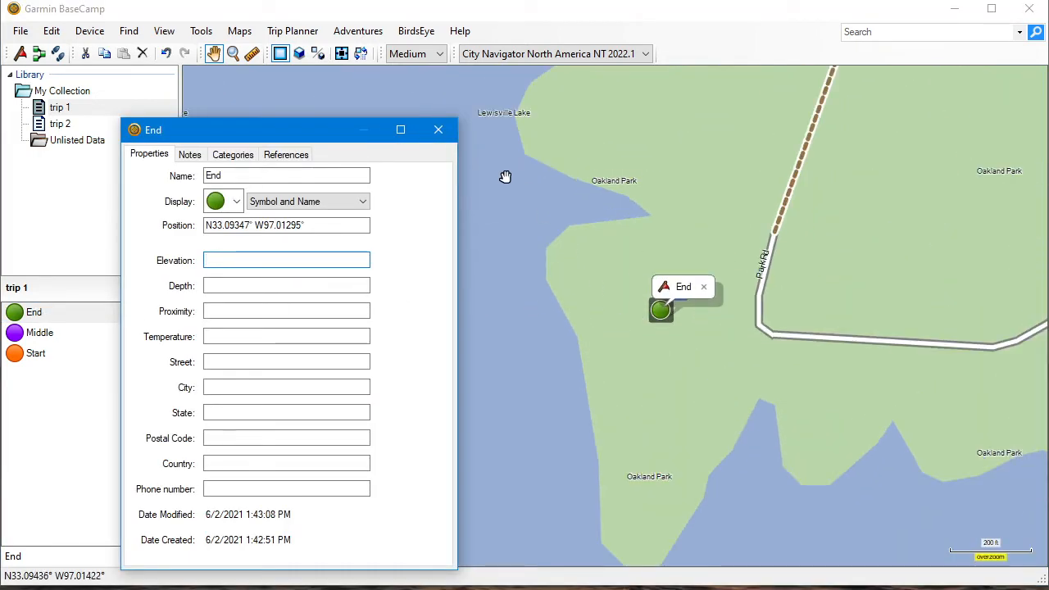
{"action": "scroll", "coordinate": [700, 393], "scroll_direction": "down", "scroll_amount": 2}
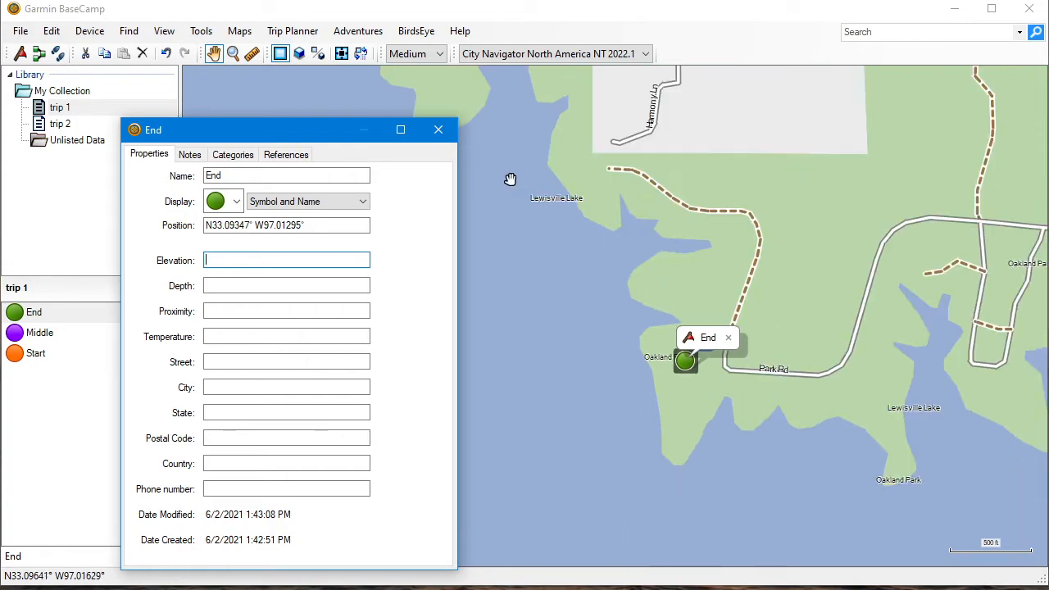
{"action": "left_click", "coordinate": [439, 129]}
{"action": "scroll", "coordinate": [501, 274], "scroll_direction": "down", "scroll_amount": 2}
{"action": "scroll", "coordinate": [503, 272], "scroll_direction": "down", "scroll_amount": 4}
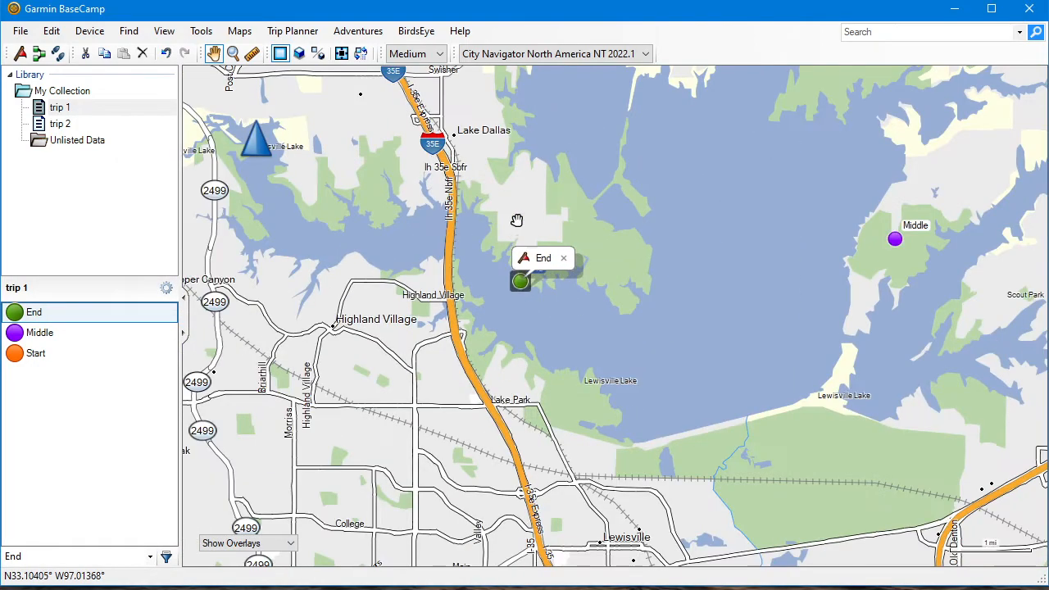
{"action": "left_click_drag", "start_coordinate": [512, 227], "coordinate": [482, 394]}
{"action": "scroll", "coordinate": [482, 394], "scroll_direction": "down", "scroll_amount": 2}
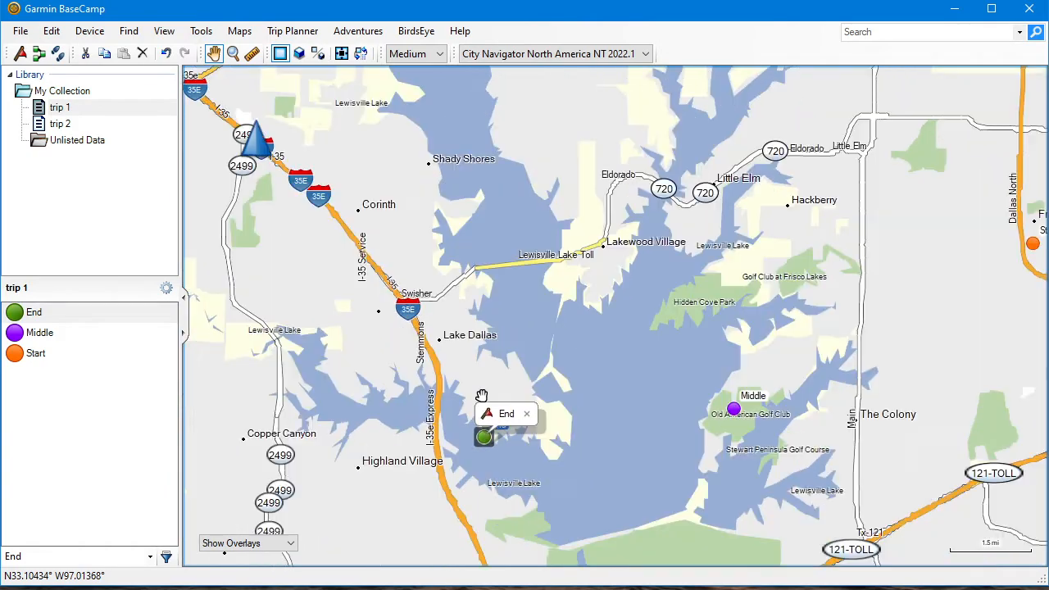
{"action": "left_click_drag", "start_coordinate": [618, 370], "coordinate": [483, 332]}
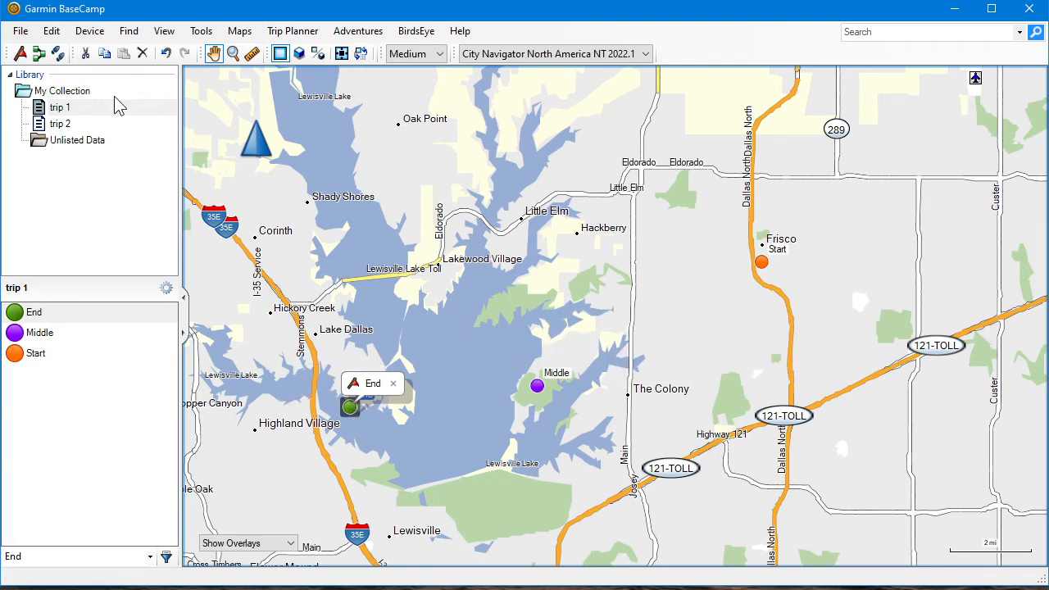
Begin a new route on the City Navigator North America NT 2022.1 map and set its activity to Driving
{"action": "left_click", "coordinate": [20, 31]}
{"action": "mouse_move", "coordinate": [56, 50]}
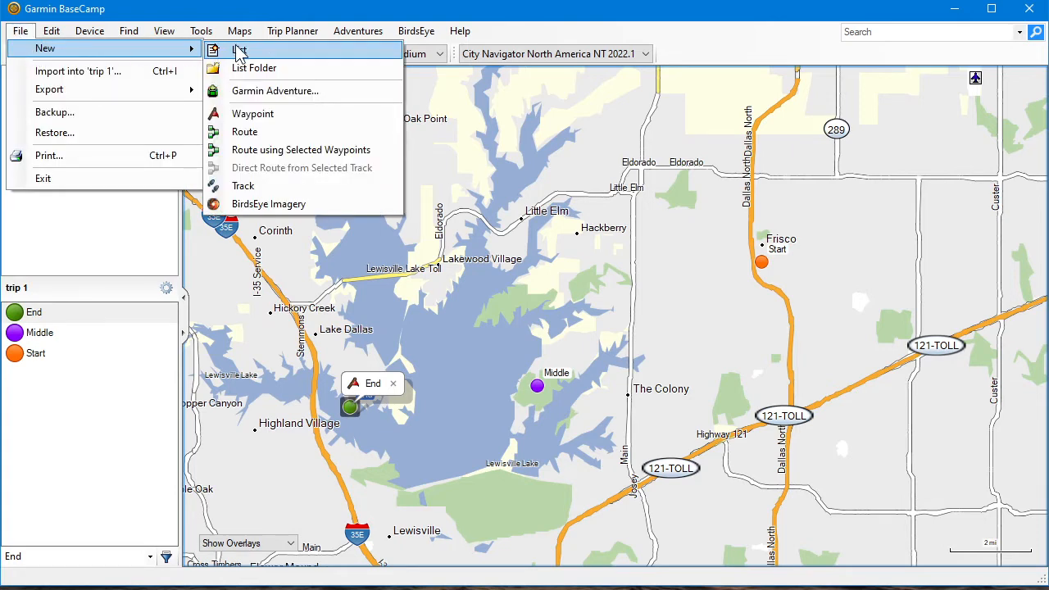
{"action": "left_click", "coordinate": [286, 134]}
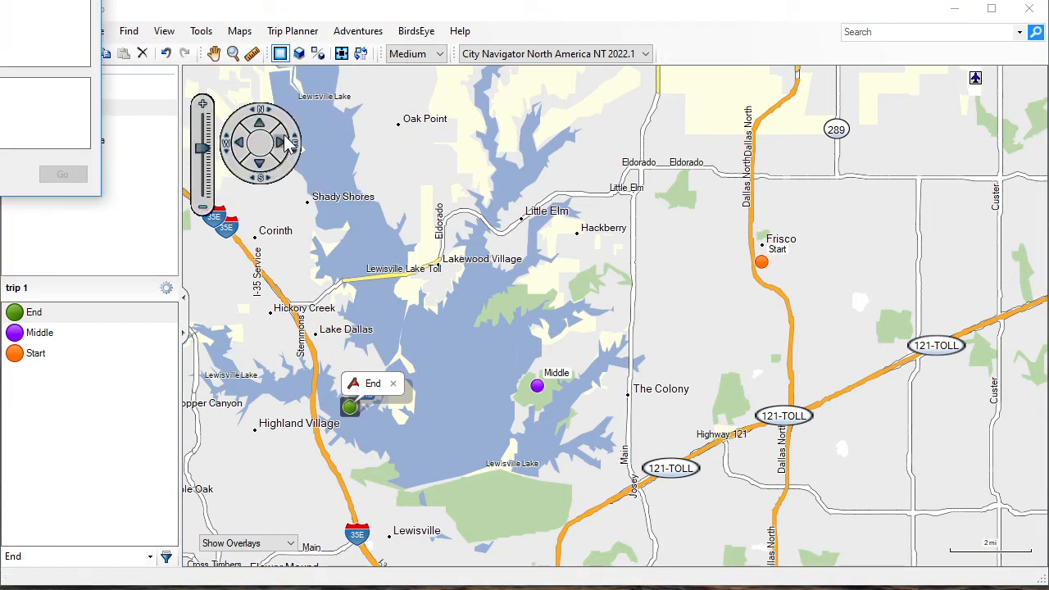
{"action": "left_click_drag", "start_coordinate": [190, 20], "coordinate": [363, 106]}
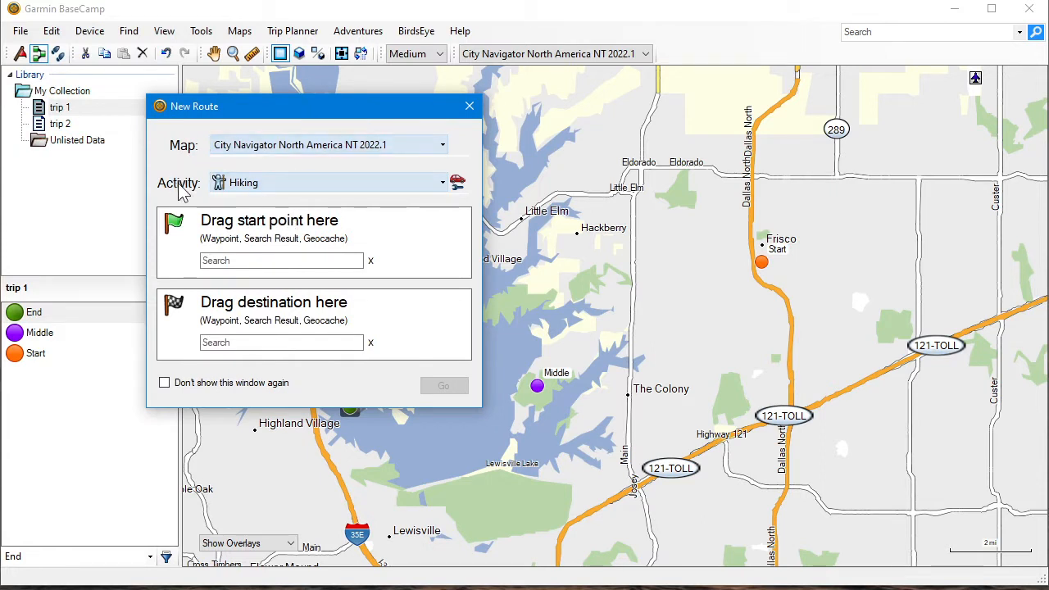
{"action": "left_click", "coordinate": [309, 178]}
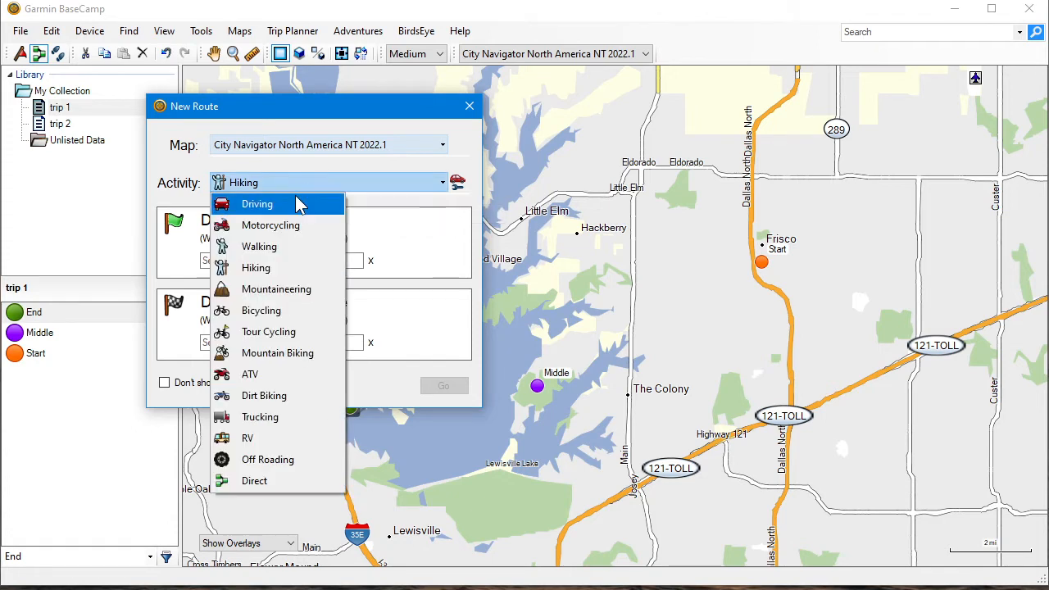
{"action": "left_click", "coordinate": [298, 202]}
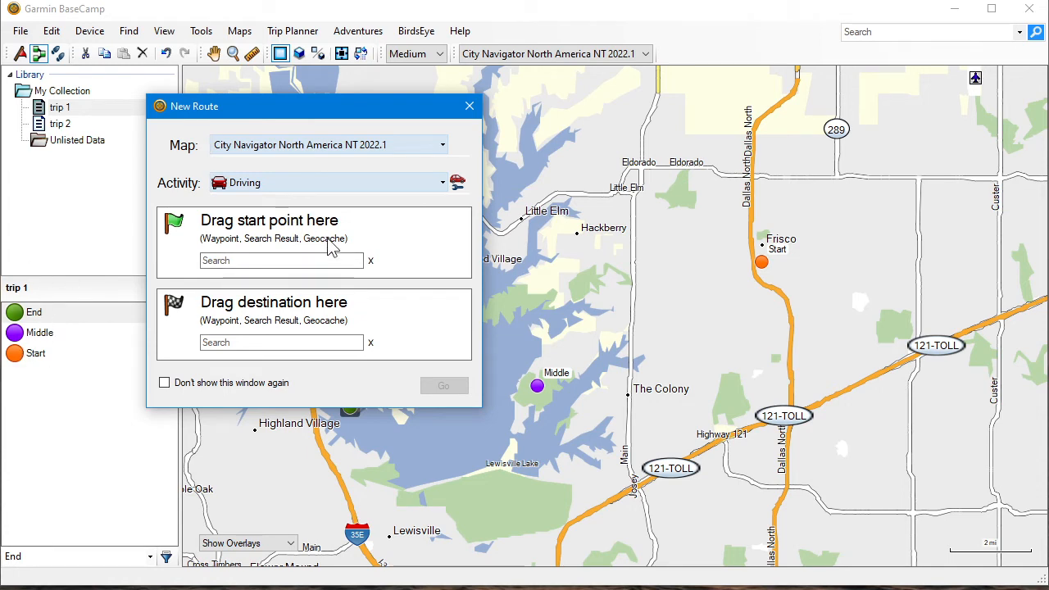
{"action": "left_click", "coordinate": [251, 263]}
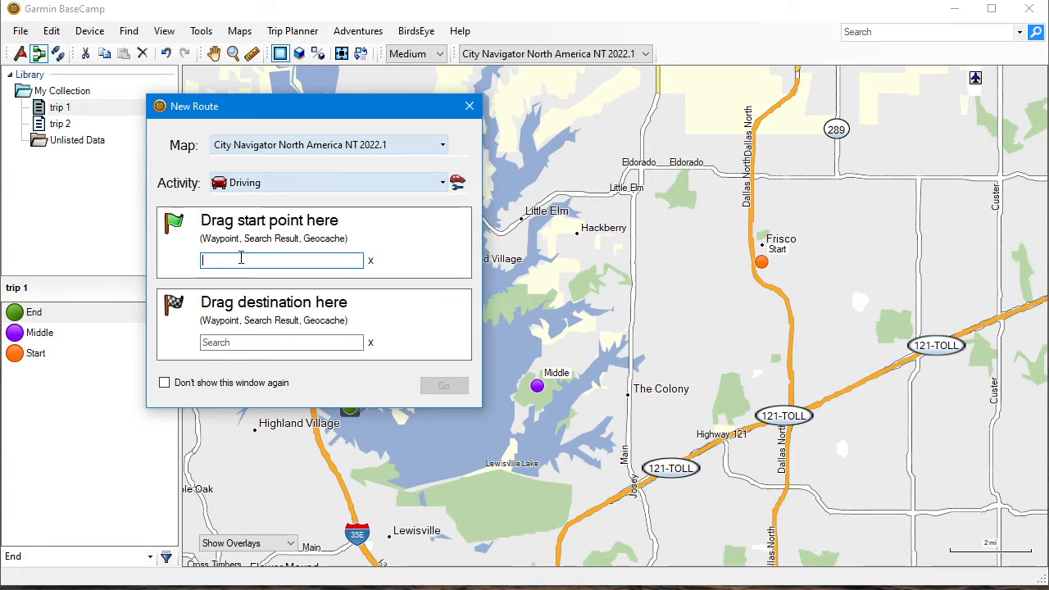
{"action": "type", "text": "start"}
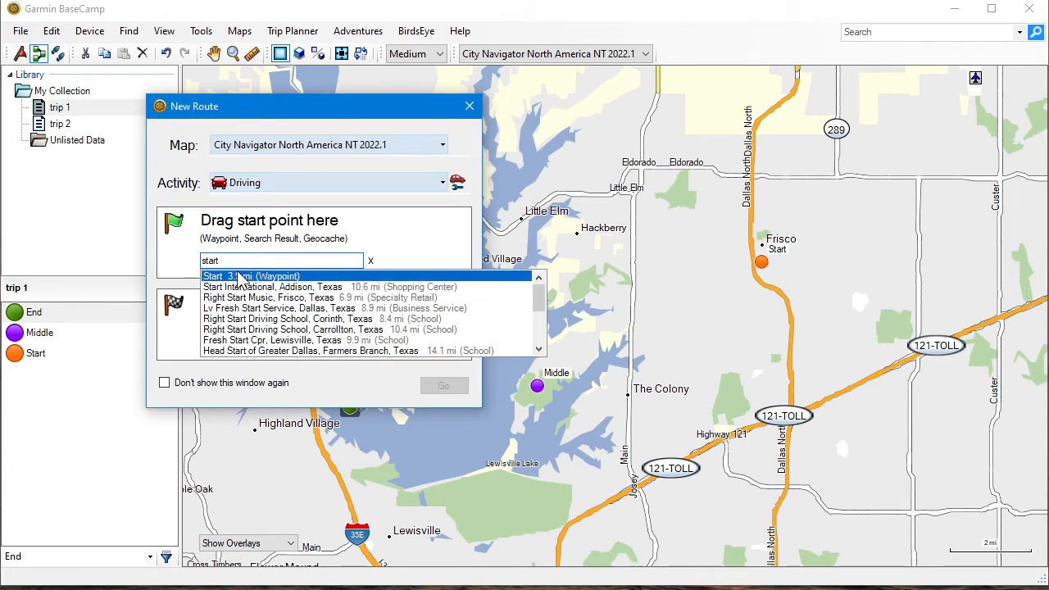
{"action": "left_click", "coordinate": [370, 262]}
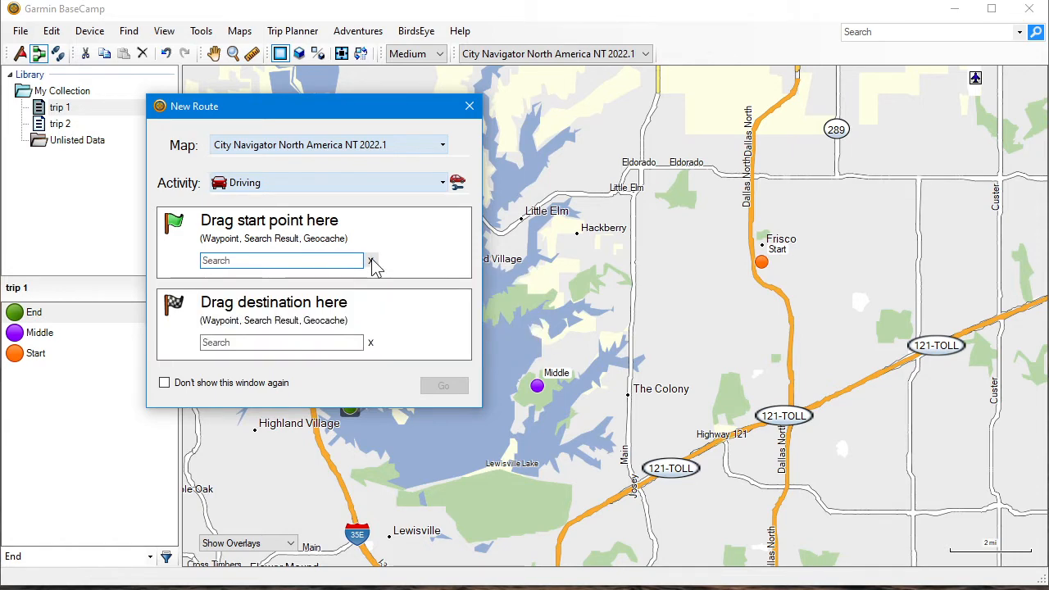
Build the driving route with the Start waypoint as origin and the End waypoint as destination, and close its properties
{"action": "left_click_drag", "start_coordinate": [33, 353], "coordinate": [250, 271]}
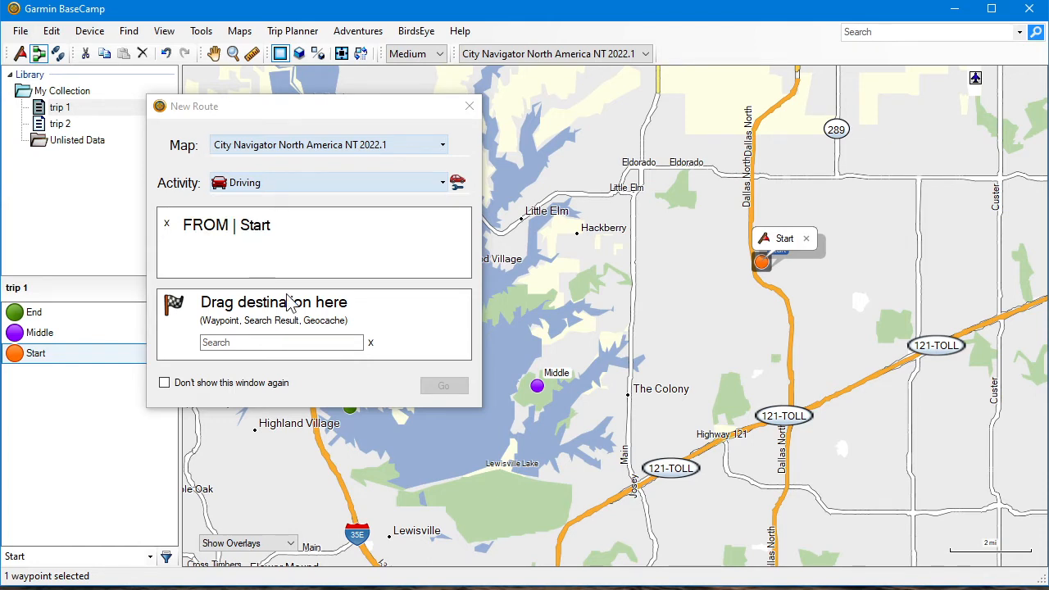
{"action": "left_click_drag", "start_coordinate": [40, 314], "coordinate": [276, 352]}
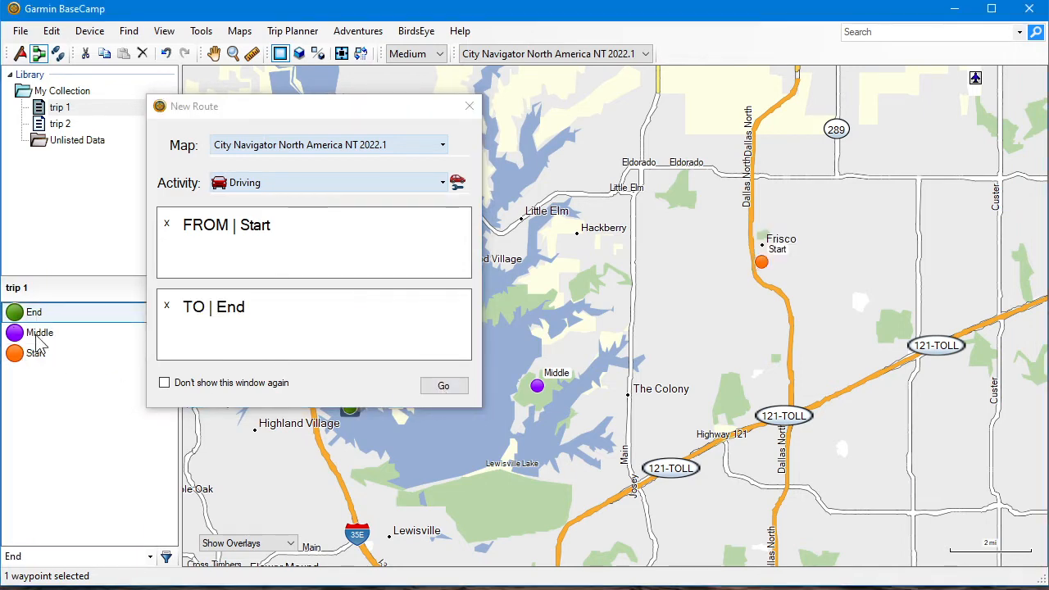
{"action": "left_click", "coordinate": [445, 389]}
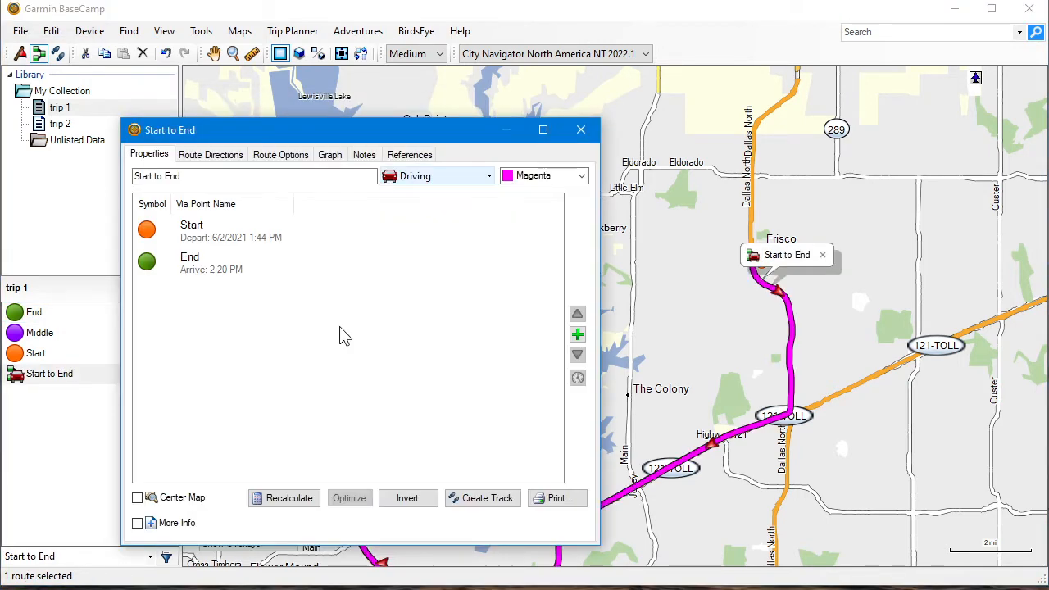
{"action": "left_click", "coordinate": [580, 129]}
{"action": "double_click", "coordinate": [489, 345]}
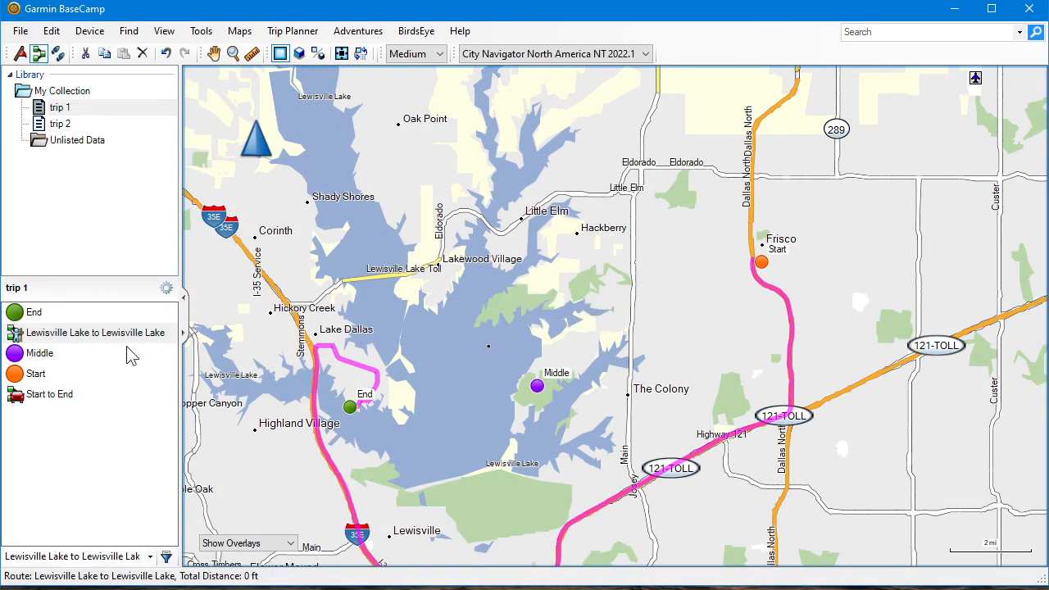
{"action": "right_click", "coordinate": [112, 337]}
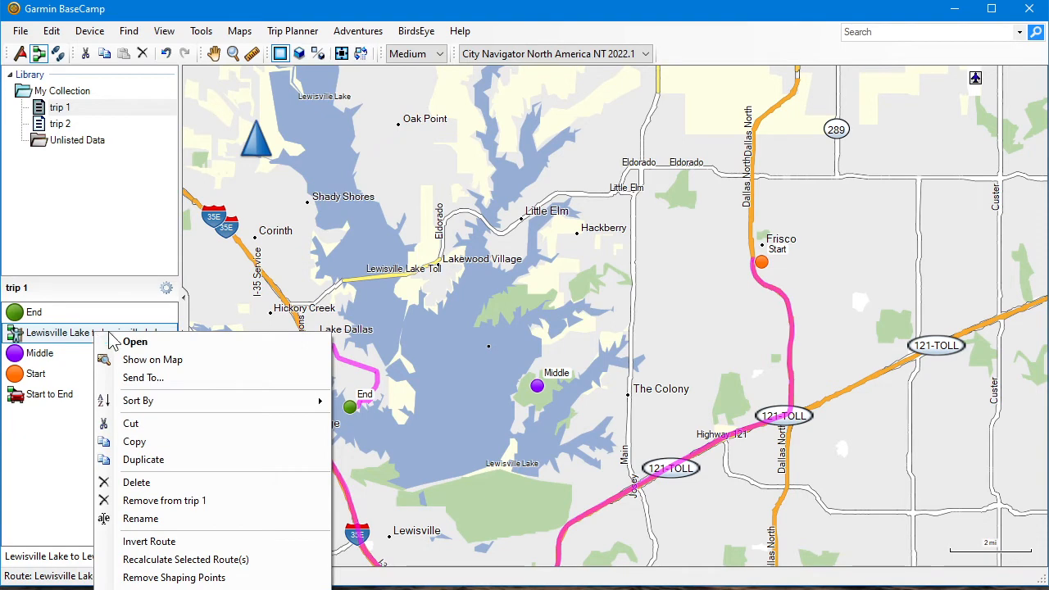
{"action": "left_click", "coordinate": [138, 483]}
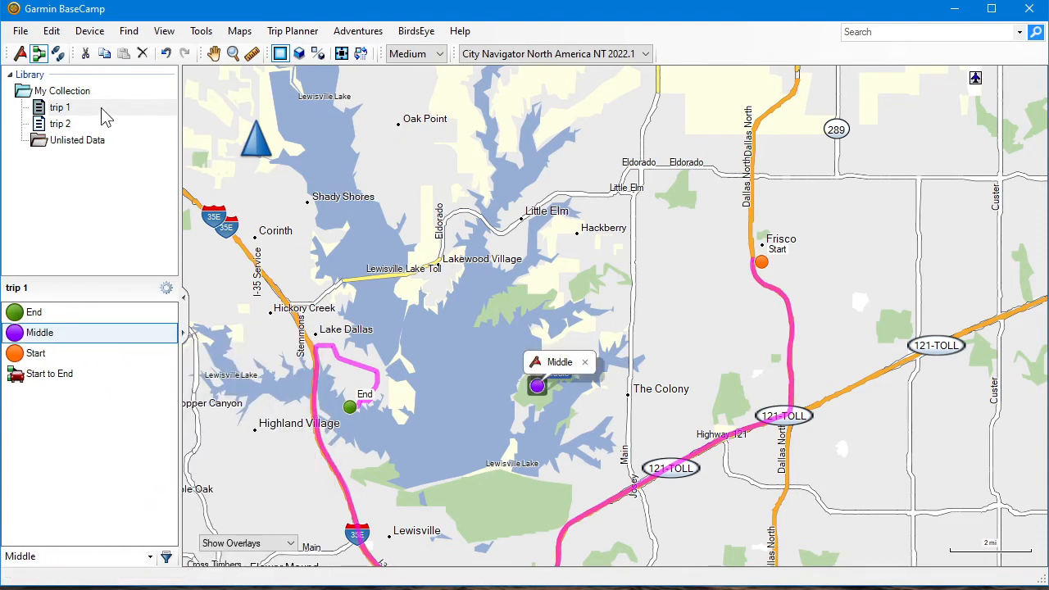
Bring the whole Start to End route into view on the map and highlight it to examine its path
{"action": "left_click", "coordinate": [213, 53]}
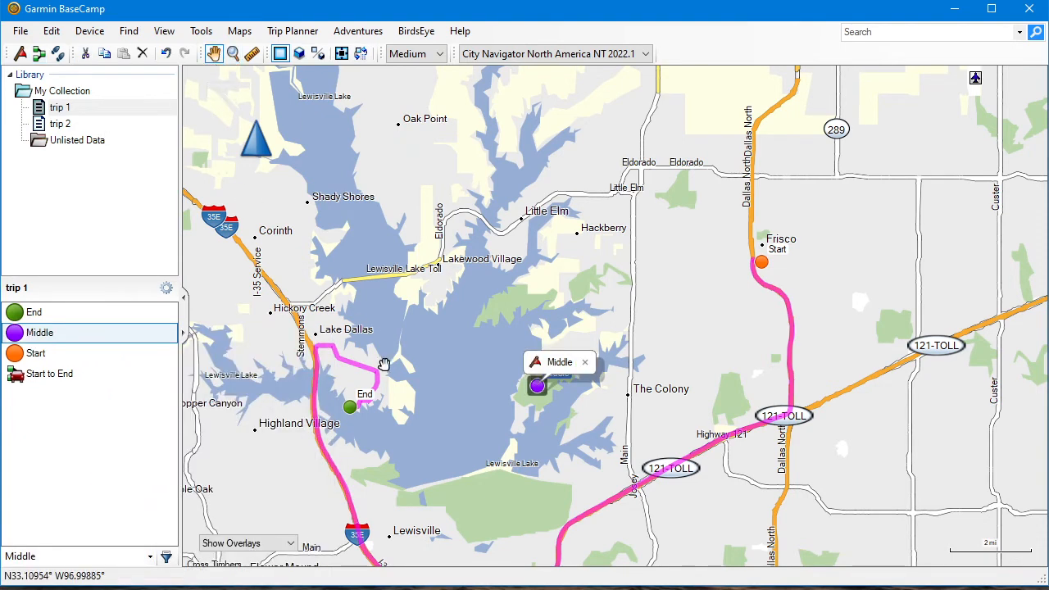
{"action": "left_click_drag", "start_coordinate": [452, 403], "coordinate": [444, 312]}
{"action": "scroll", "coordinate": [452, 265], "scroll_direction": "down", "scroll_amount": 2}
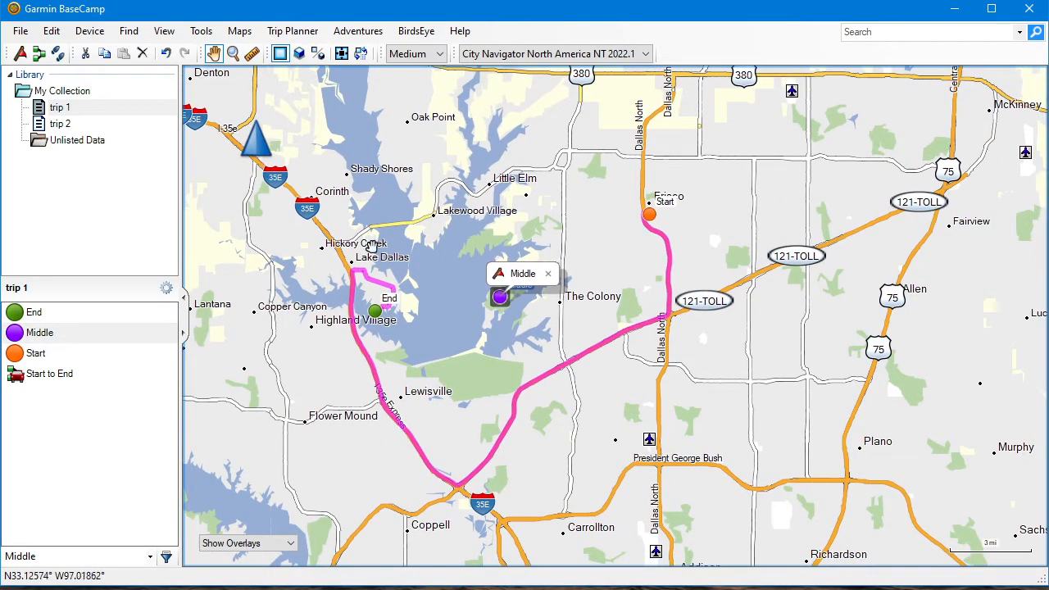
{"action": "left_click", "coordinate": [54, 376]}
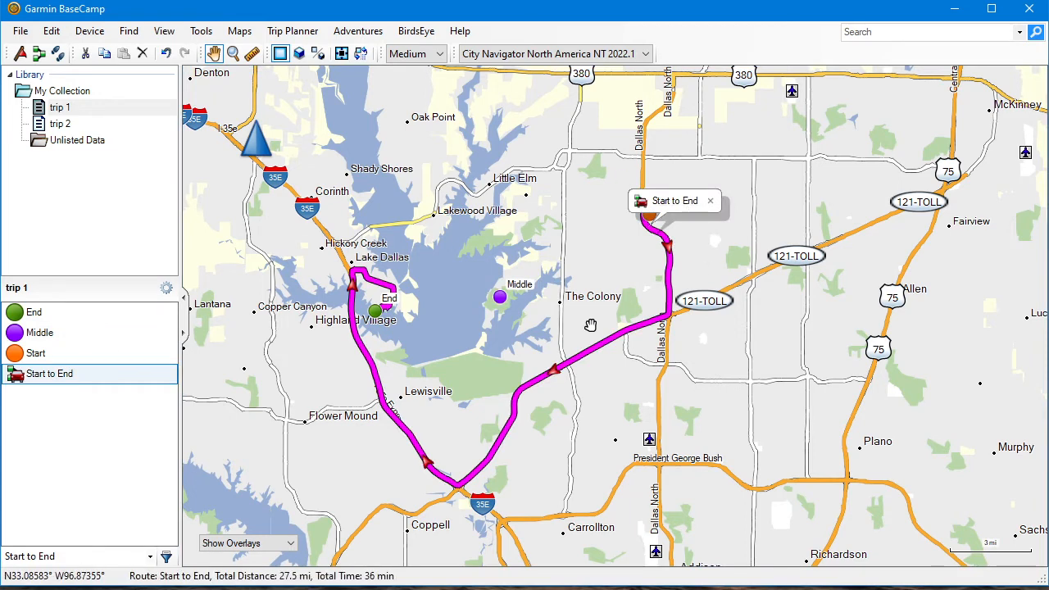
Enable the playback controls and play the Start to End route at x 100 speed, stopping it partway
{"action": "right_click", "coordinate": [712, 57]}
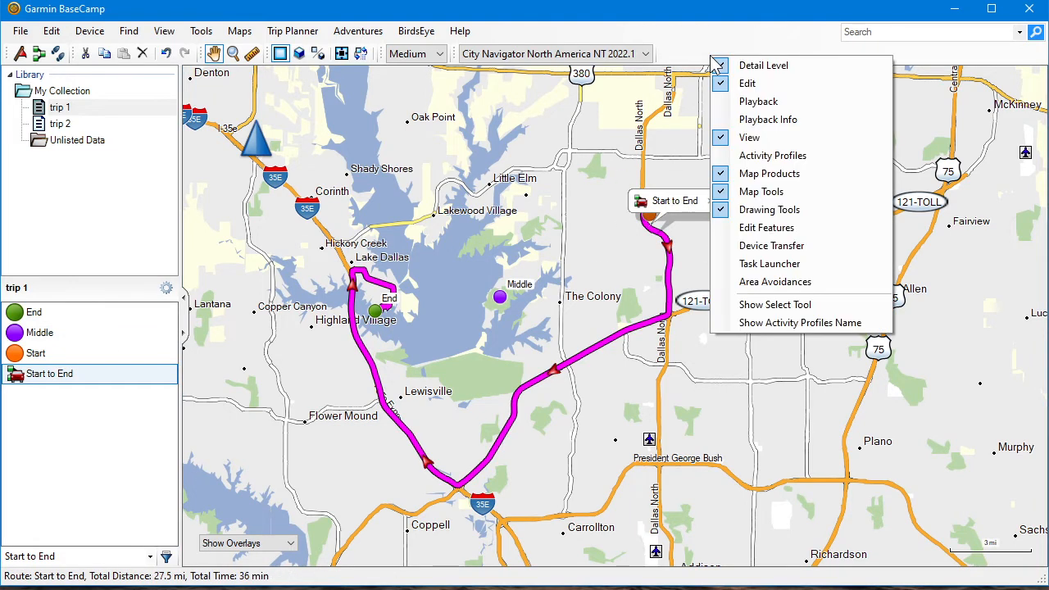
{"action": "left_click", "coordinate": [758, 101]}
{"action": "left_click", "coordinate": [242, 55]}
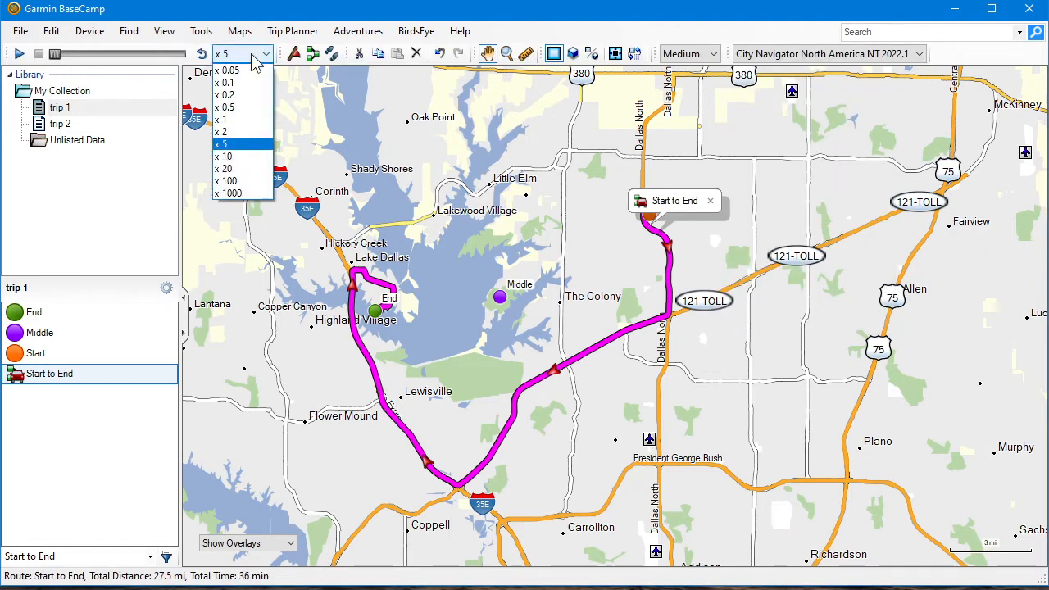
{"action": "left_click", "coordinate": [232, 182]}
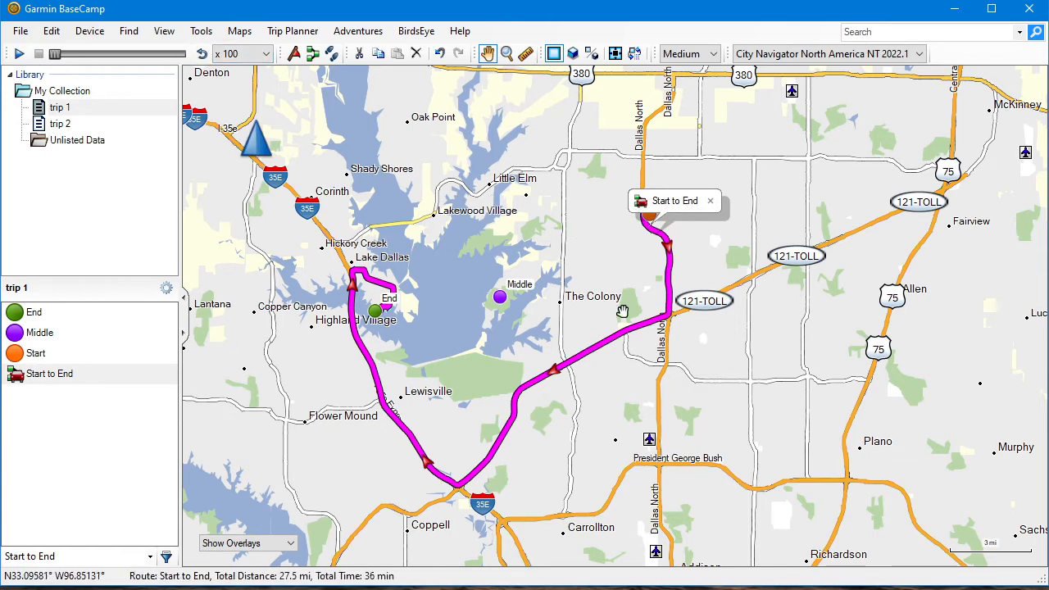
{"action": "left_click", "coordinate": [20, 54]}
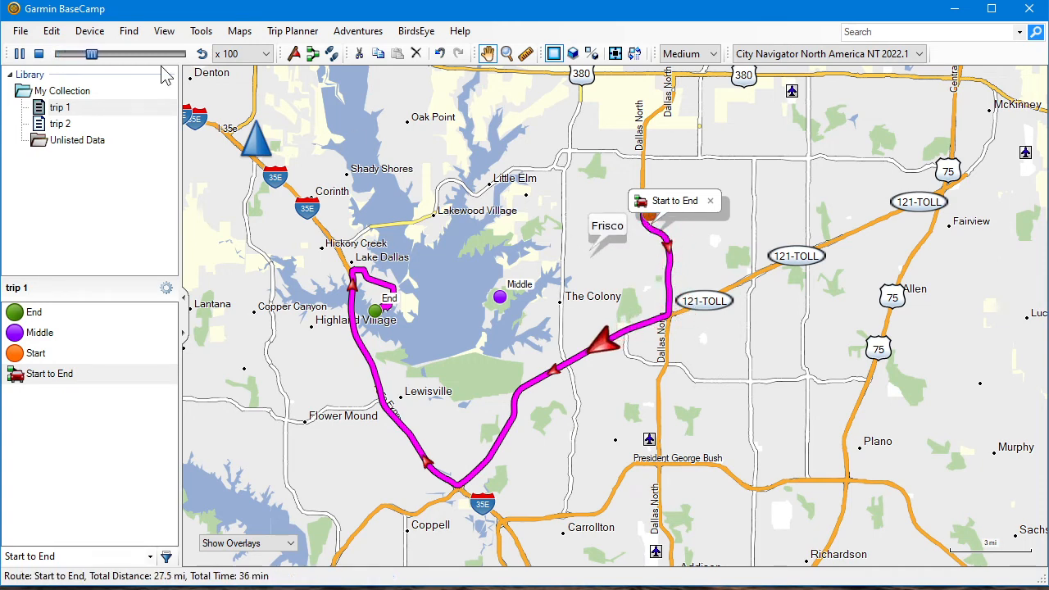
{"action": "left_click", "coordinate": [38, 54]}
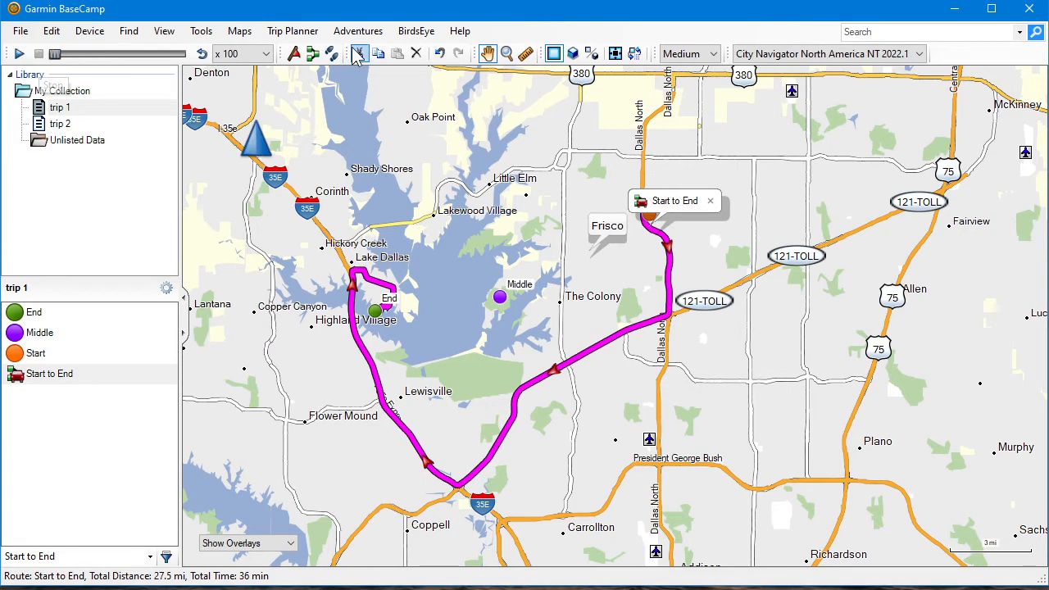
Insert the Middle waypoint into the Start to End route and move it between Start and End
{"action": "left_click", "coordinate": [49, 378]}
{"action": "double_click", "coordinate": [40, 380]}
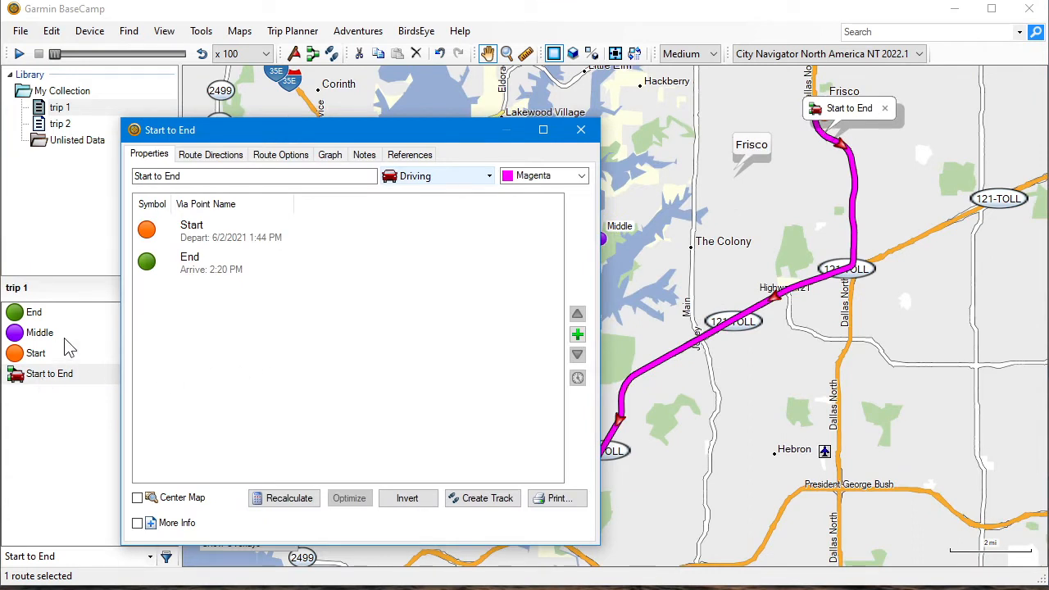
{"action": "left_click", "coordinate": [578, 335]}
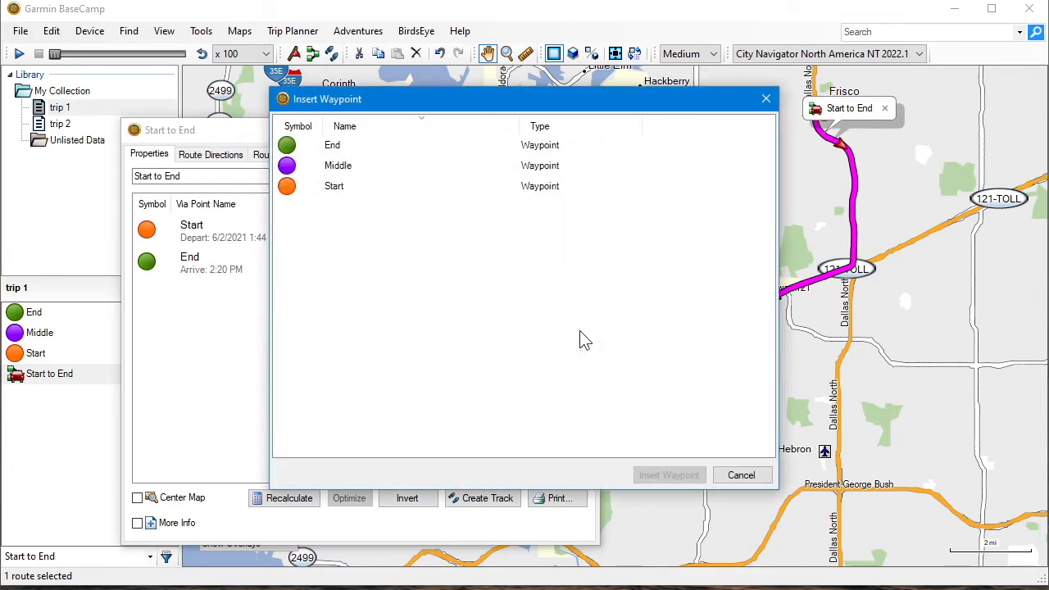
{"action": "left_click", "coordinate": [315, 166]}
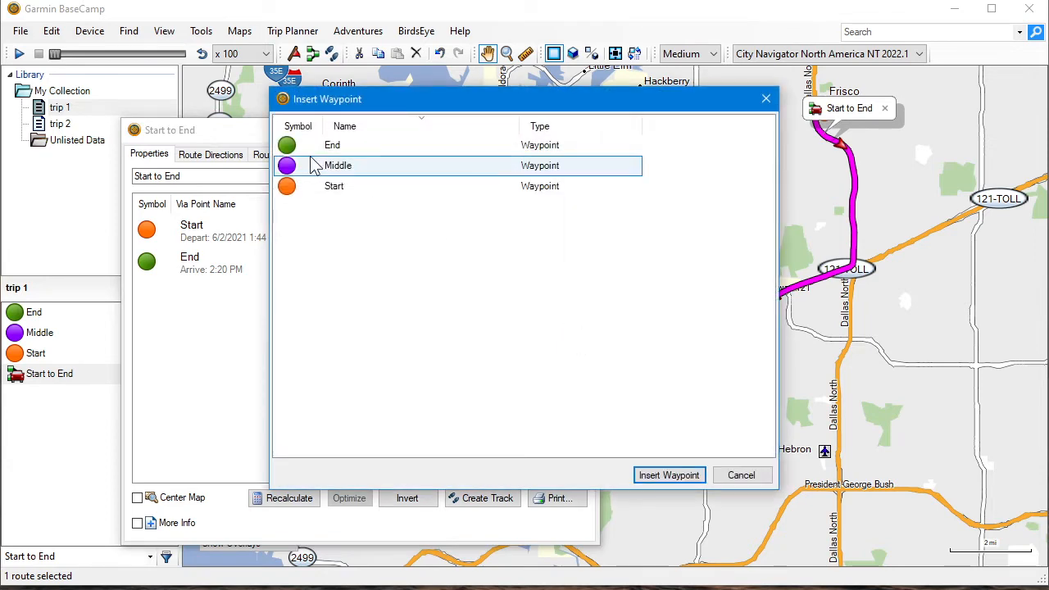
{"action": "left_click", "coordinate": [665, 475]}
{"action": "left_click", "coordinate": [203, 296]}
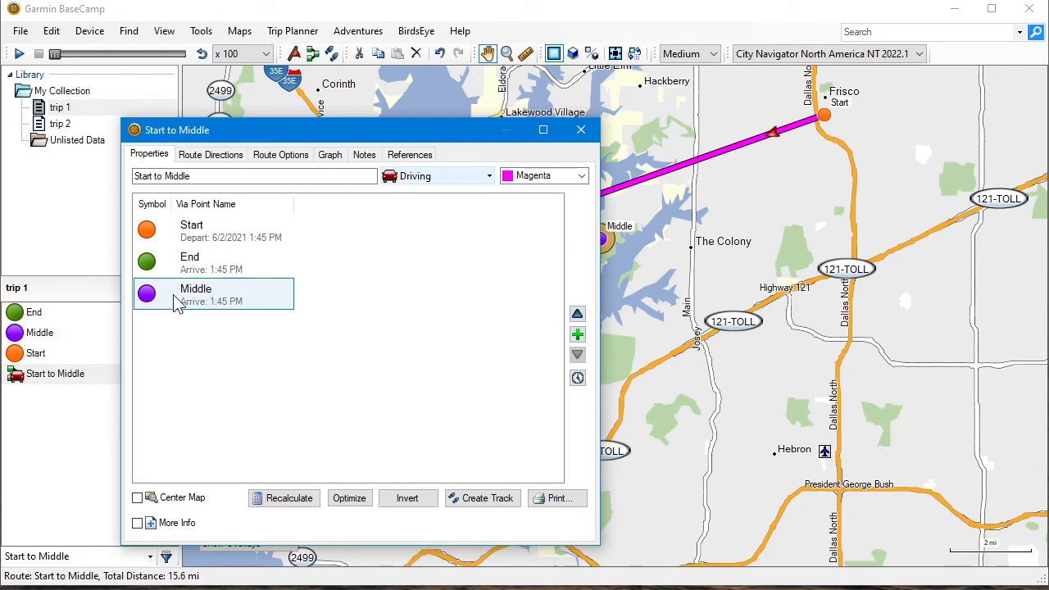
{"action": "left_click", "coordinate": [577, 313]}
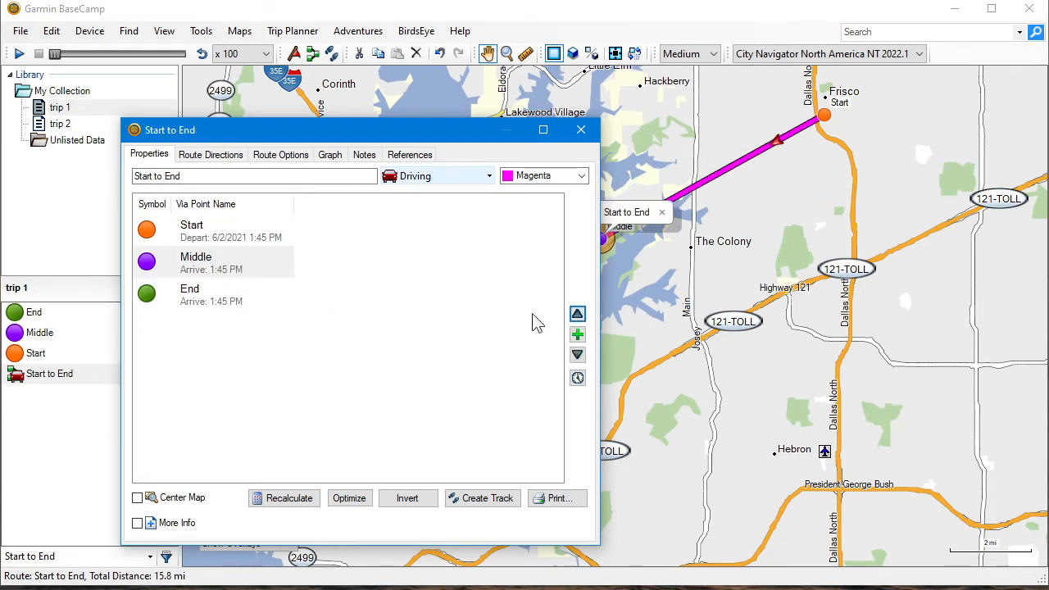
Check the order of the route's via points, recalculate the route and uncover it on the map
{"action": "left_click", "coordinate": [199, 228]}
{"action": "left_click", "coordinate": [196, 264]}
{"action": "left_click", "coordinate": [190, 296]}
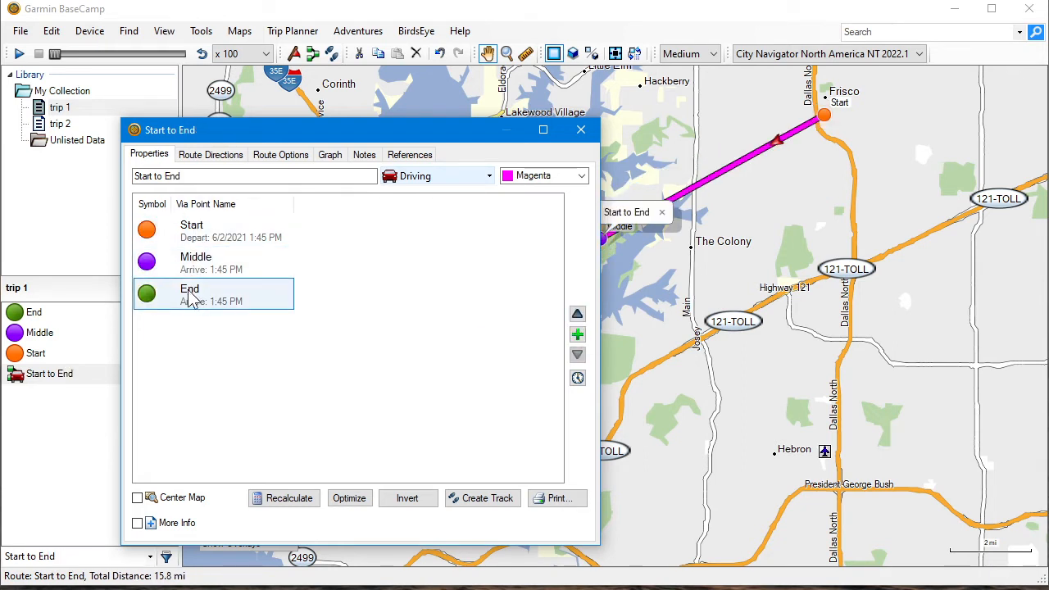
{"action": "left_click", "coordinate": [199, 274]}
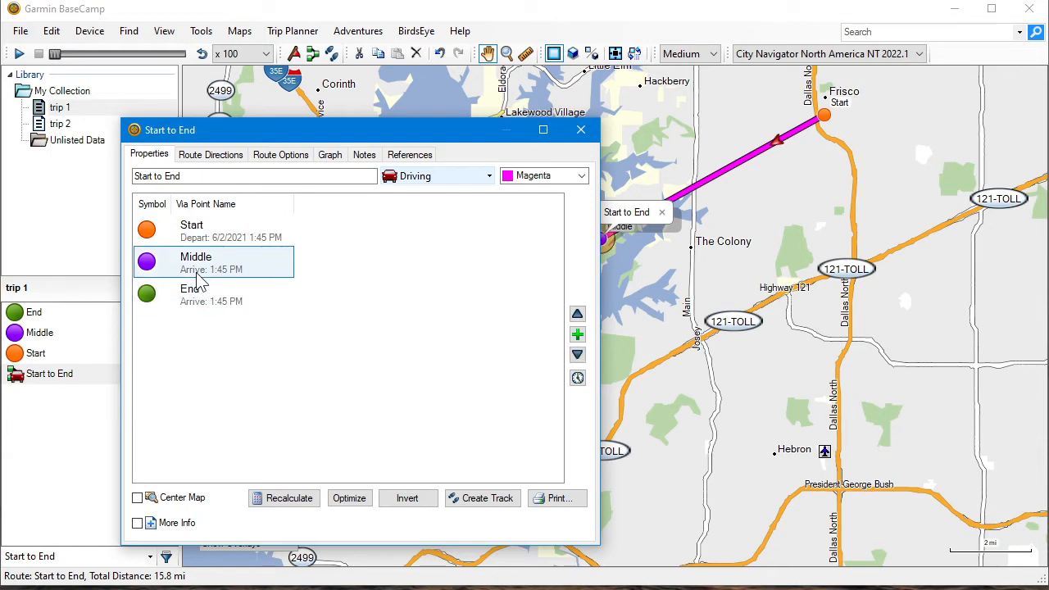
{"action": "left_click", "coordinate": [292, 497]}
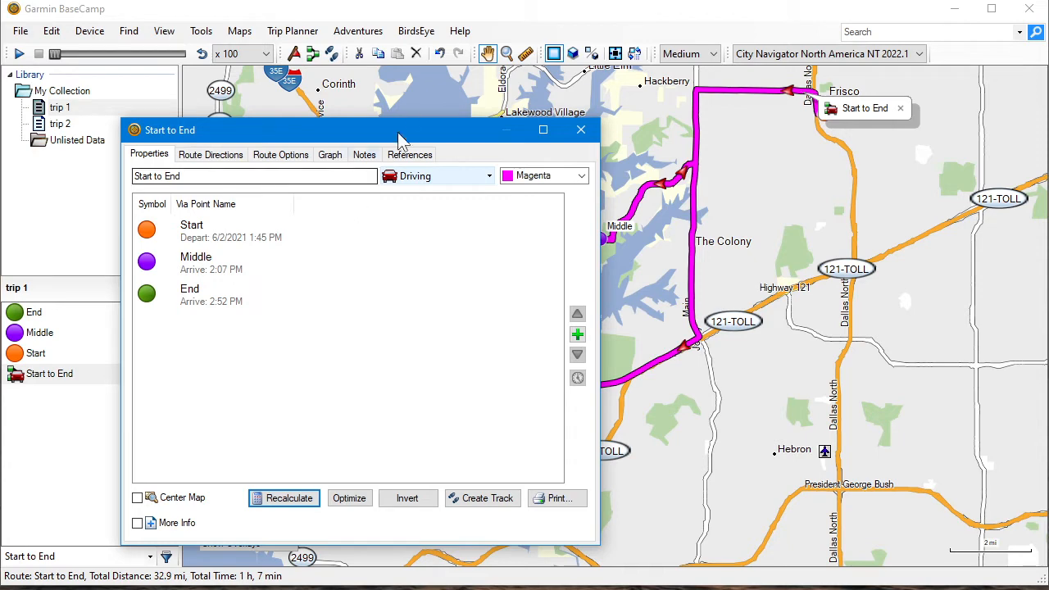
{"action": "left_click_drag", "start_coordinate": [421, 136], "coordinate": [131, 161]}
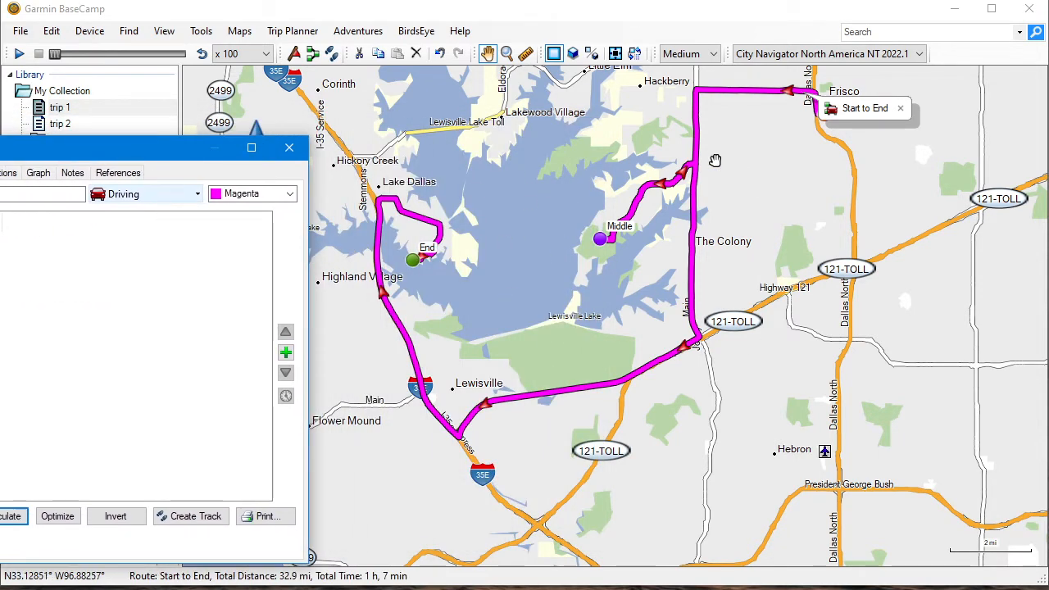
Try the Motorcycling activity on the Start to End route and switch it back to Driving
{"action": "left_click", "coordinate": [181, 197]}
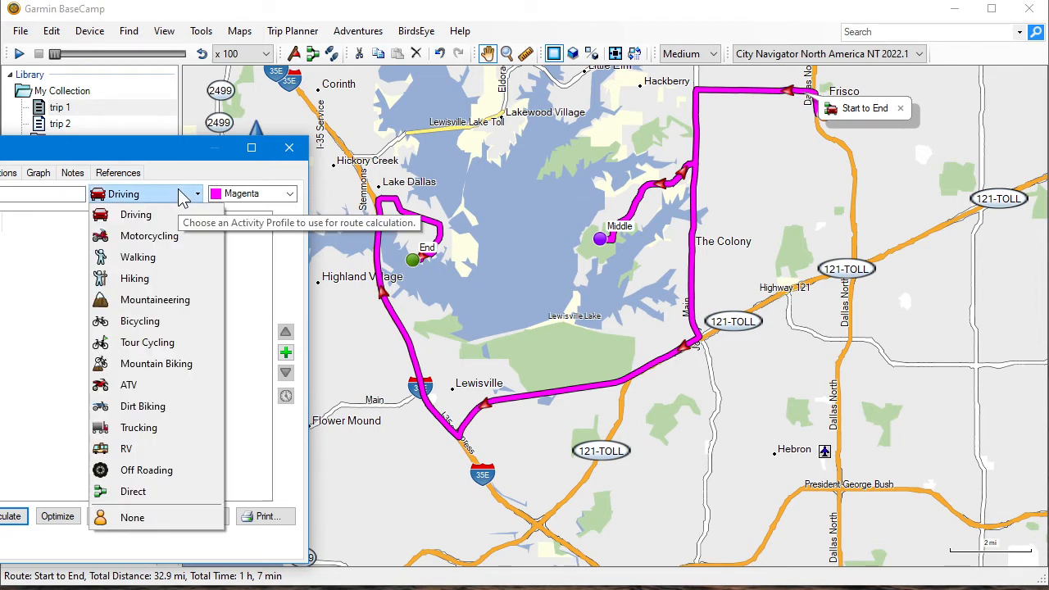
{"action": "left_click", "coordinate": [165, 236]}
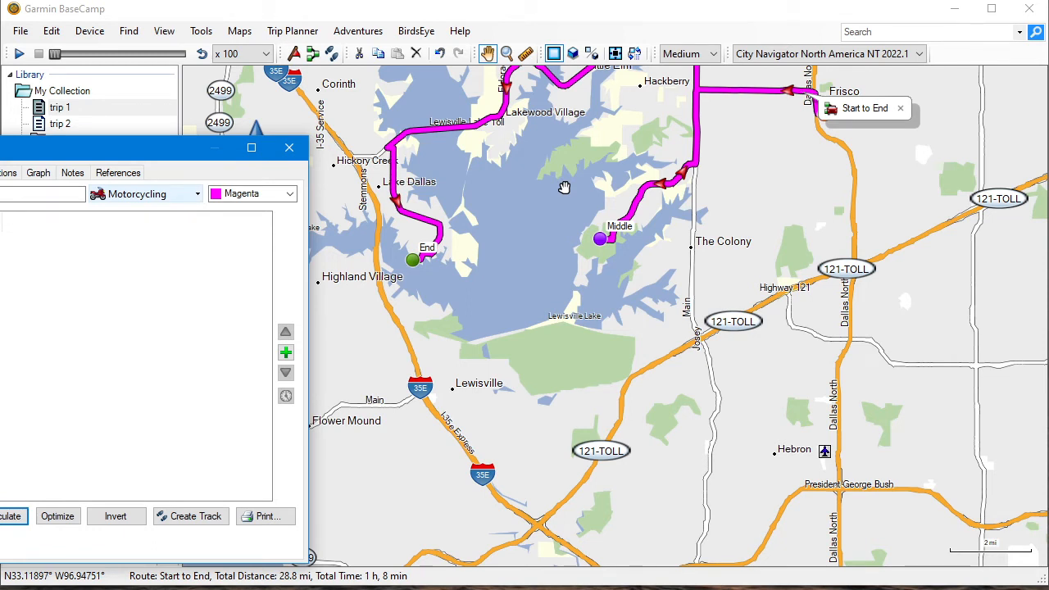
{"action": "left_click", "coordinate": [164, 194]}
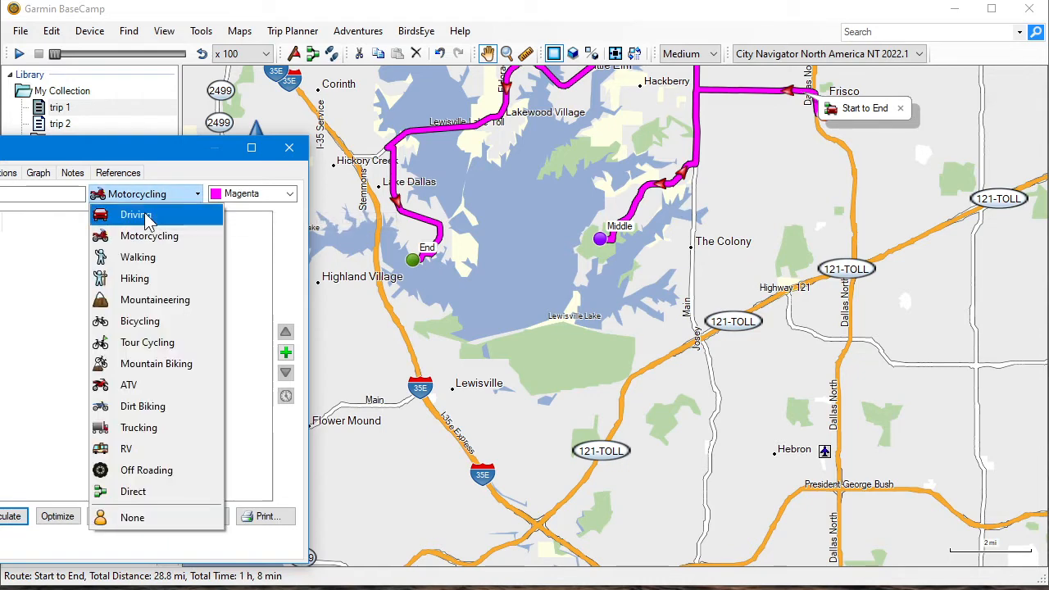
{"action": "left_click", "coordinate": [147, 215]}
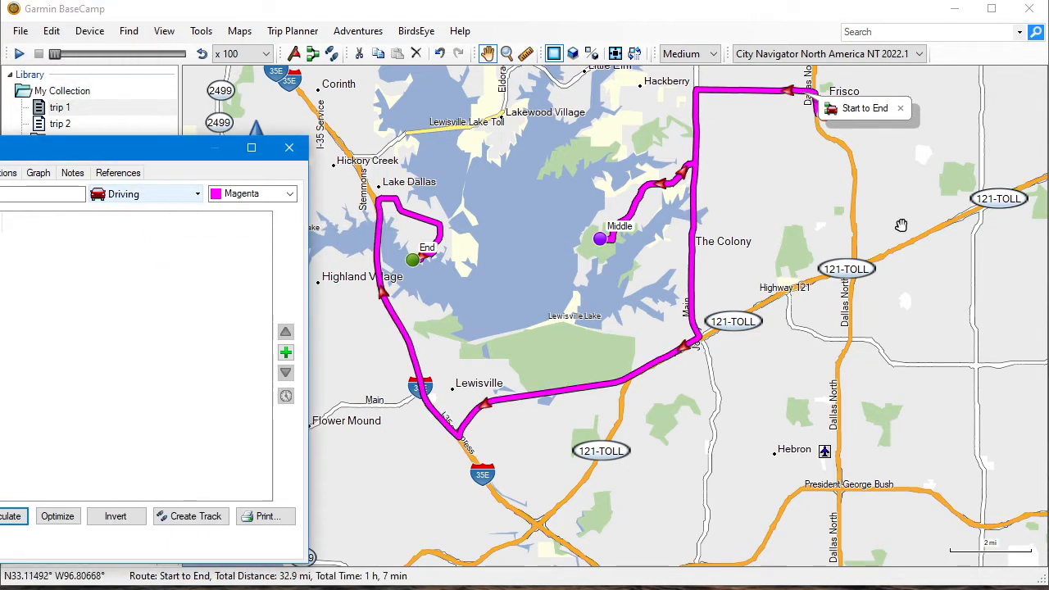
Review the route's turn-by-turn directions from Start through Middle to End
{"action": "left_click_drag", "start_coordinate": [175, 152], "coordinate": [588, 113]}
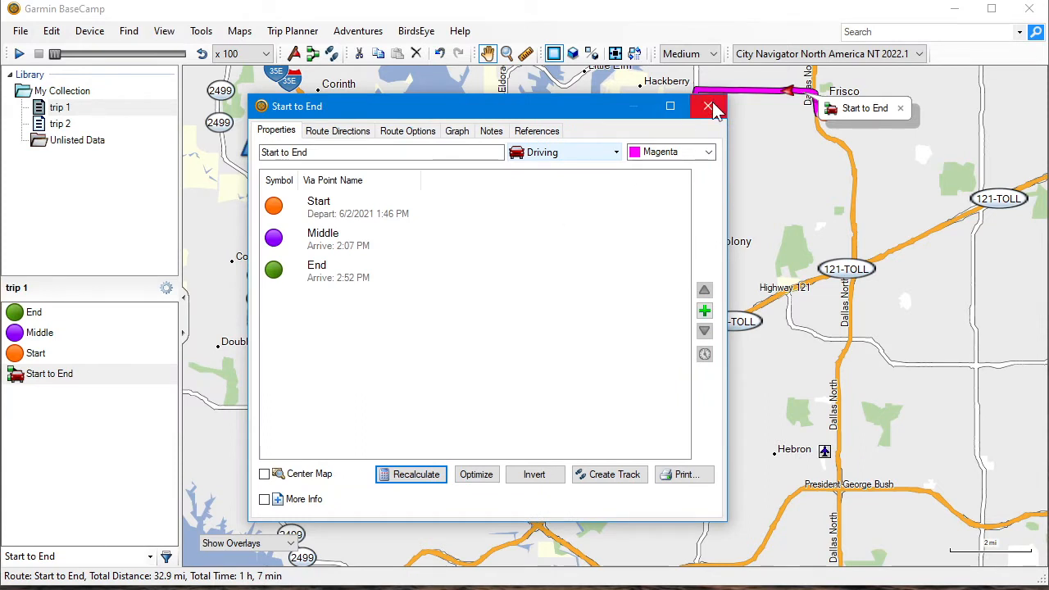
{"action": "left_click", "coordinate": [348, 134]}
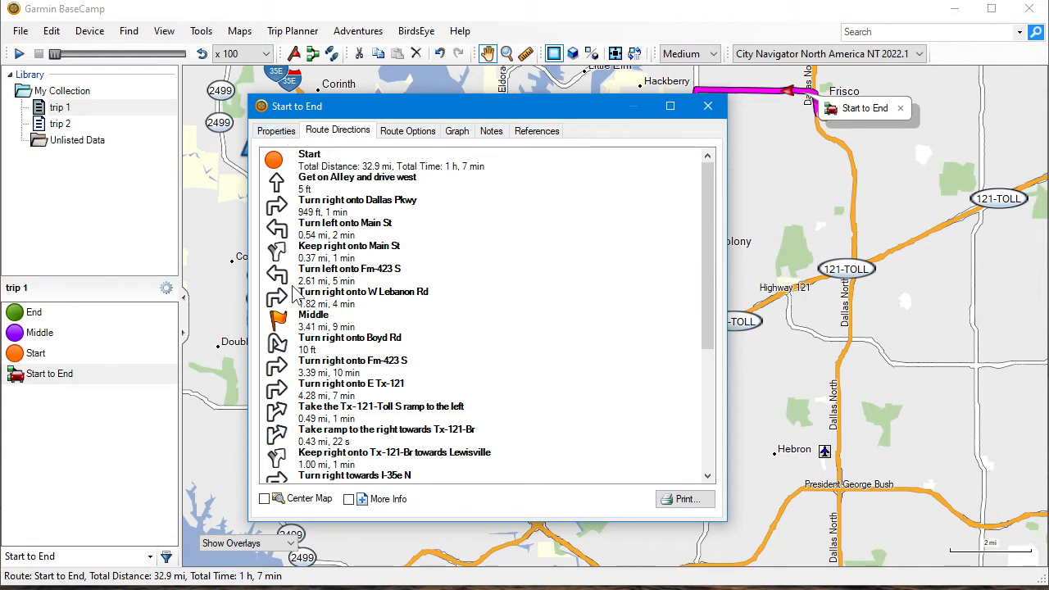
{"action": "left_click", "coordinate": [322, 321]}
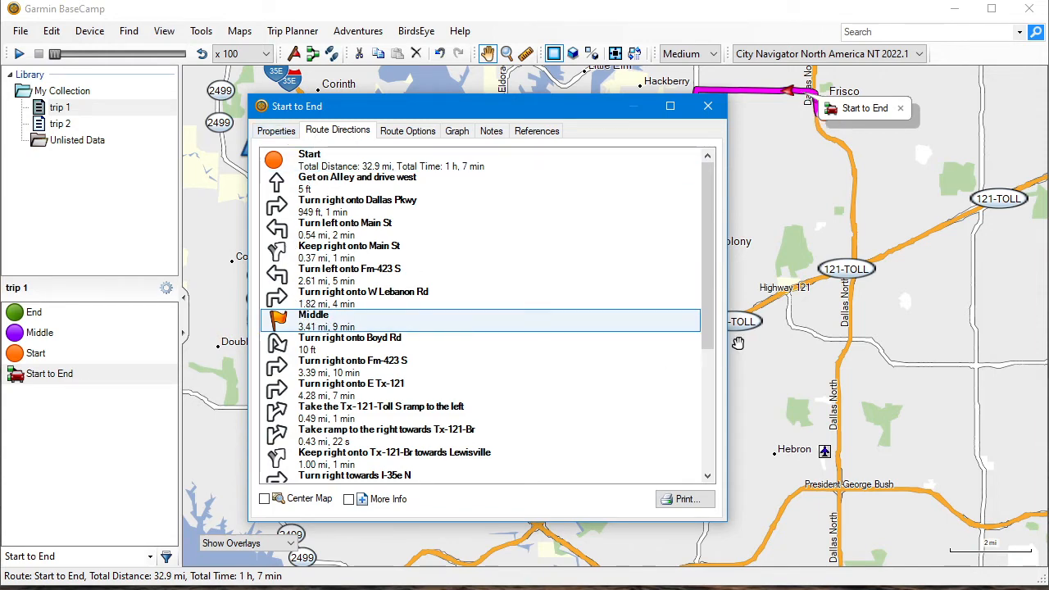
{"action": "left_click_drag", "start_coordinate": [710, 310], "coordinate": [704, 436]}
{"action": "left_click", "coordinate": [371, 459]}
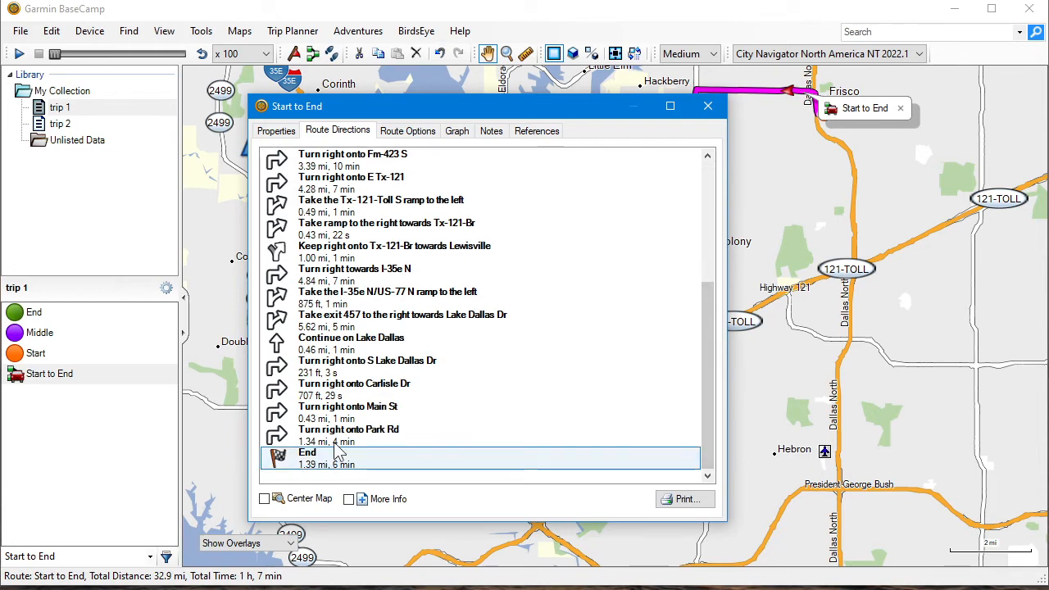
{"action": "scroll", "coordinate": [399, 361], "scroll_direction": "up", "scroll_amount": 3}
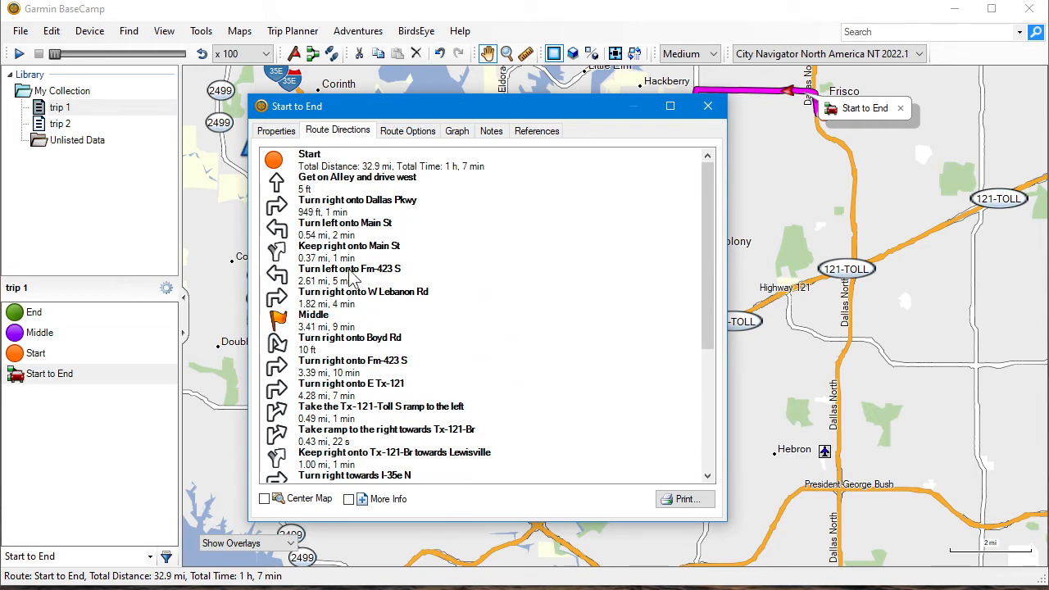
Switch the Start to End route to customized route options and examine its route preference, elevation mode, road and feature avoidances
{"action": "left_click", "coordinate": [404, 137]}
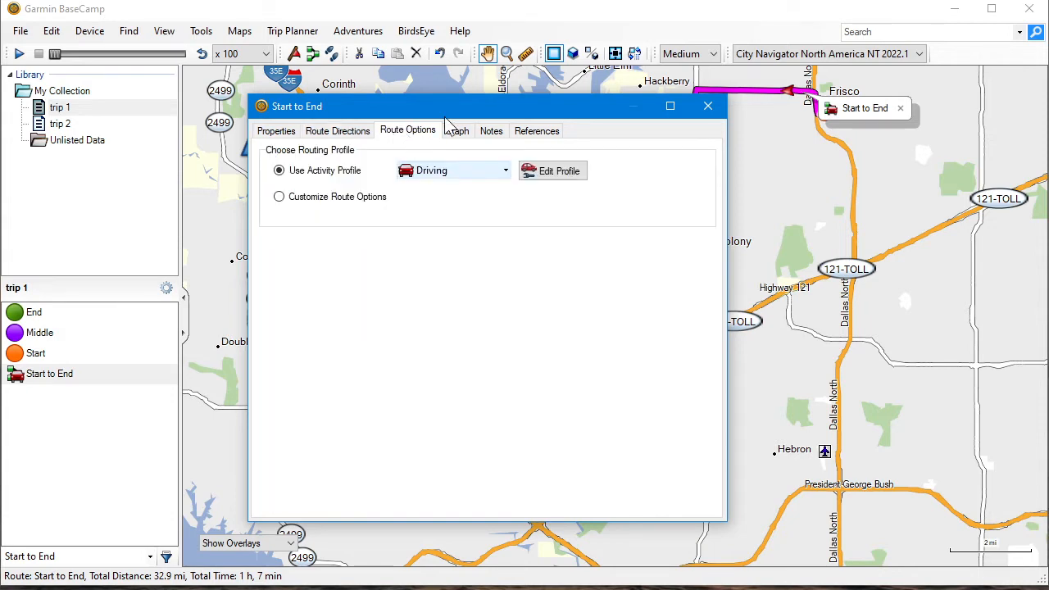
{"action": "left_click_drag", "start_coordinate": [456, 115], "coordinate": [273, 143]}
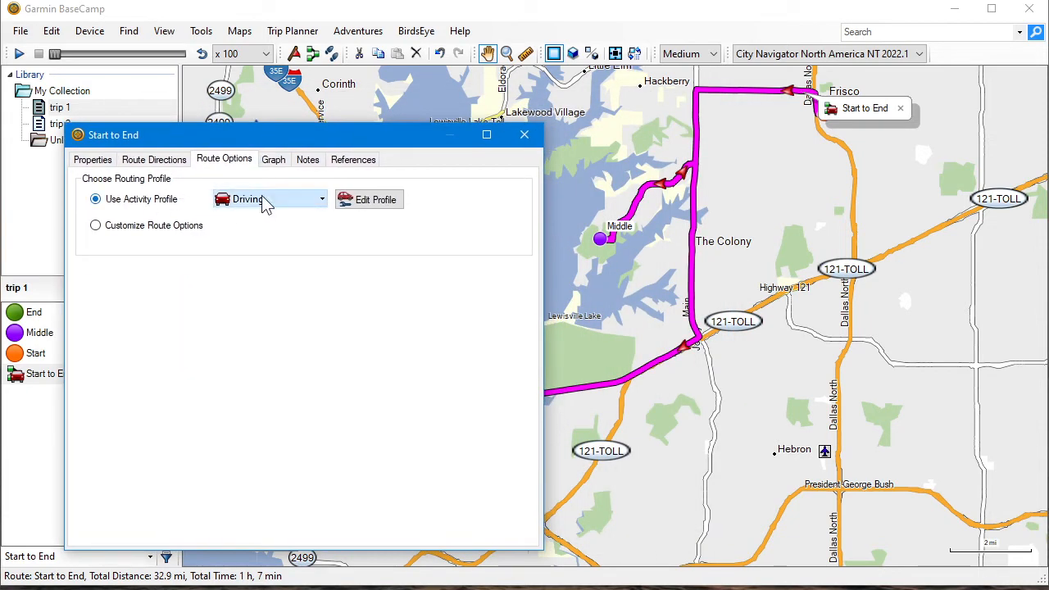
{"action": "left_click", "coordinate": [125, 229]}
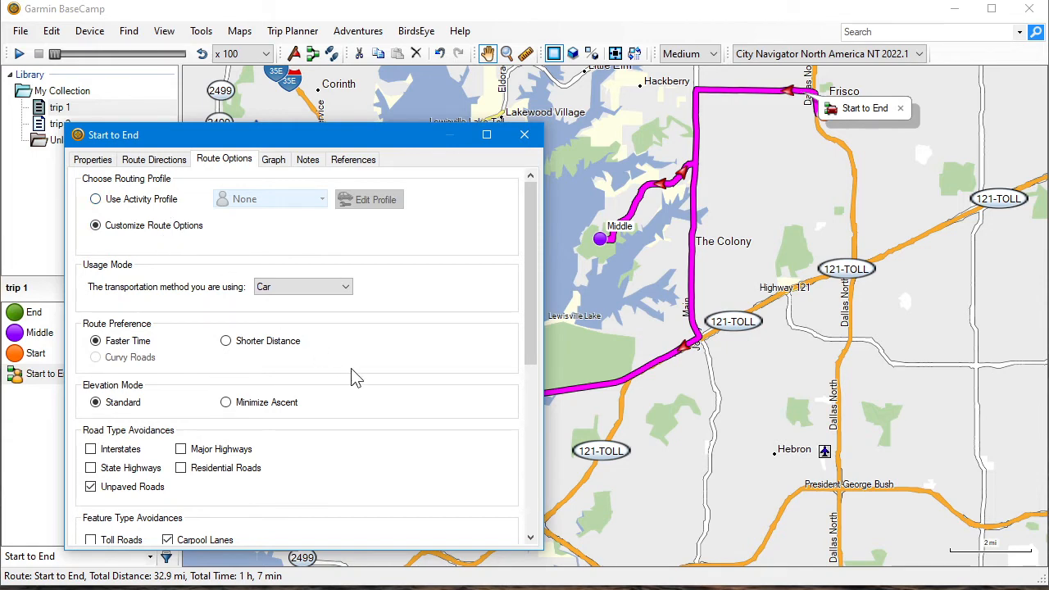
{"action": "scroll", "coordinate": [299, 393], "scroll_direction": "down", "scroll_amount": 2}
{"action": "scroll", "coordinate": [299, 393], "scroll_direction": "down", "scroll_amount": 4}
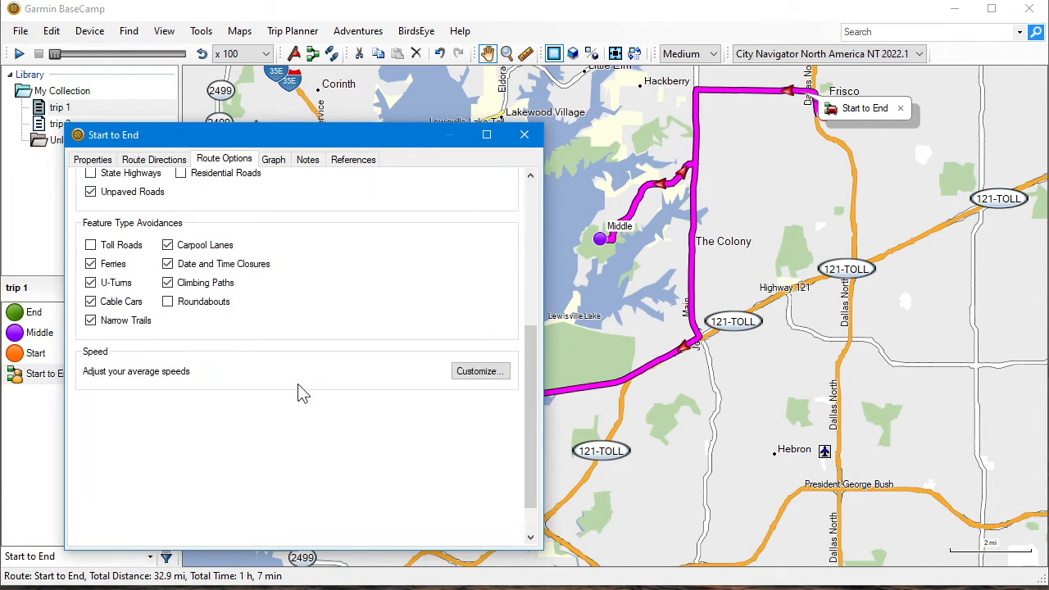
{"action": "scroll", "coordinate": [300, 394], "scroll_direction": "up", "scroll_amount": 4}
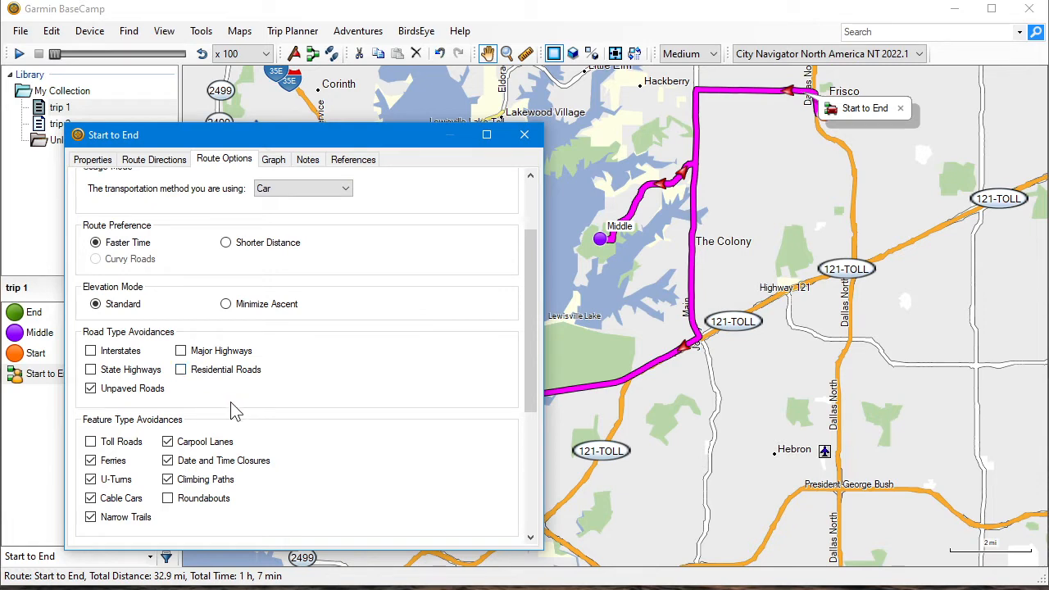
{"action": "scroll", "coordinate": [233, 410], "scroll_direction": "down", "scroll_amount": 3}
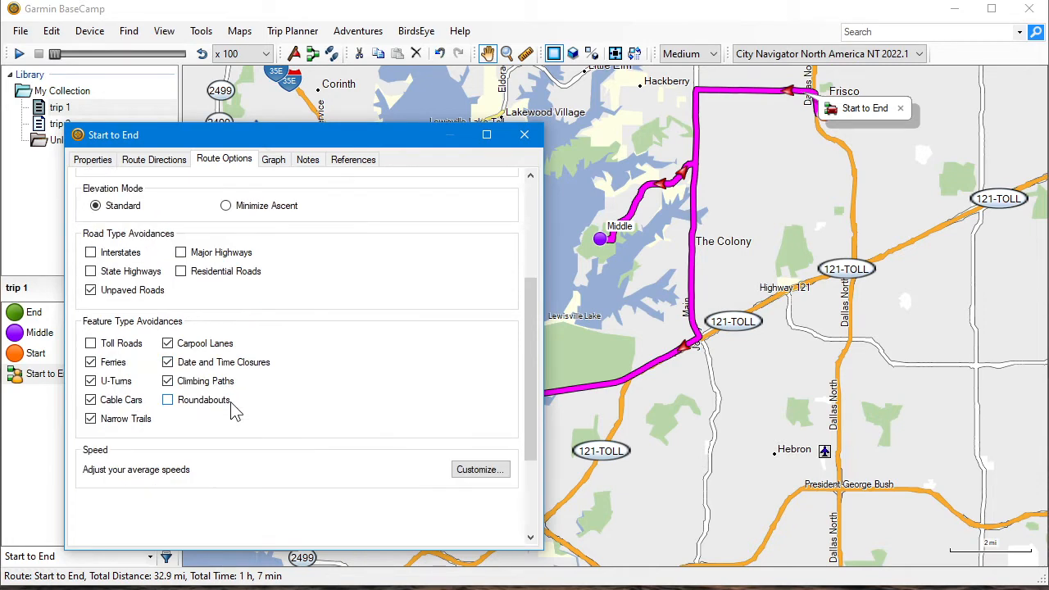
{"action": "scroll", "coordinate": [233, 410], "scroll_direction": "up", "scroll_amount": 6}
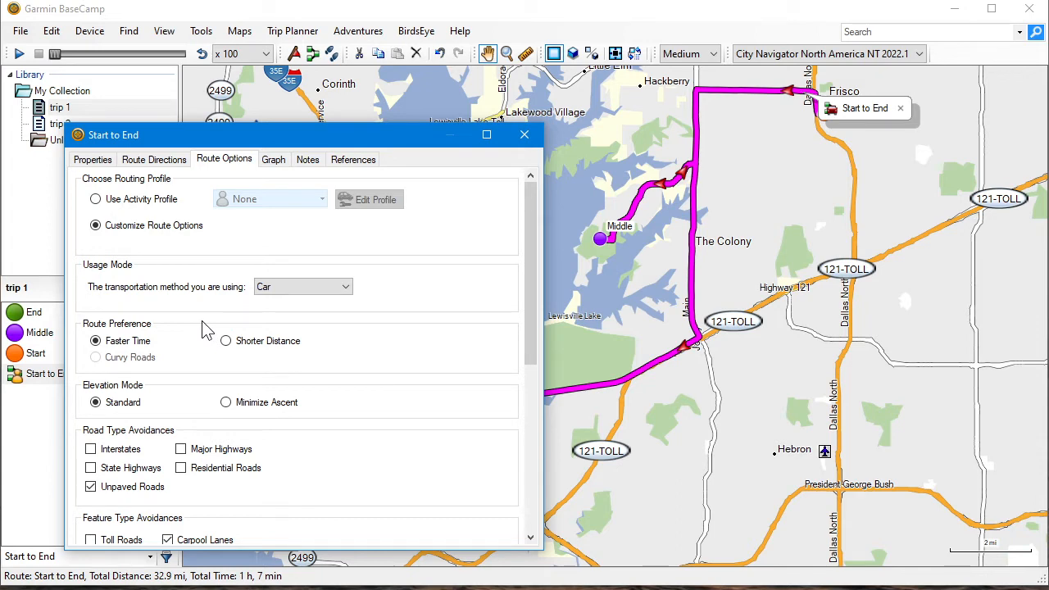
Check the available transportation methods, return the route to its Driving activity profile and close the route's properties
{"action": "left_click", "coordinate": [331, 293]}
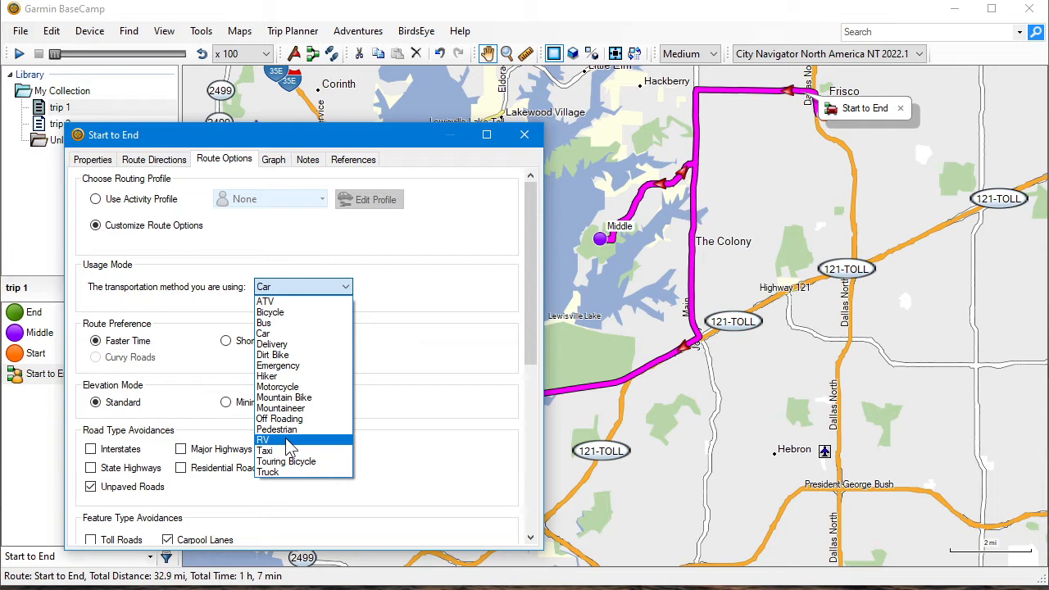
{"action": "left_click", "coordinate": [407, 287]}
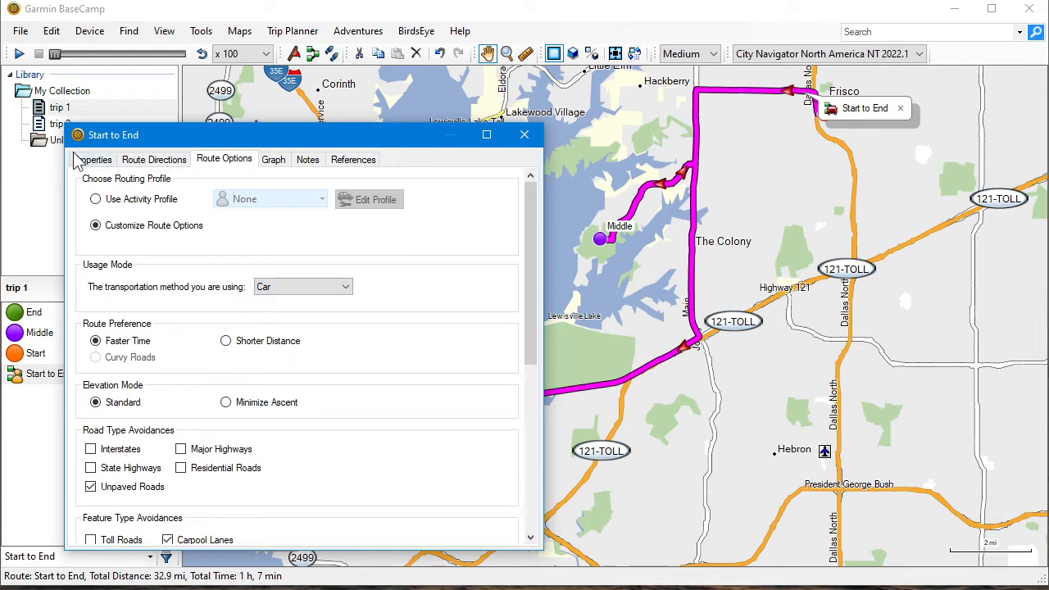
{"action": "left_click", "coordinate": [123, 199]}
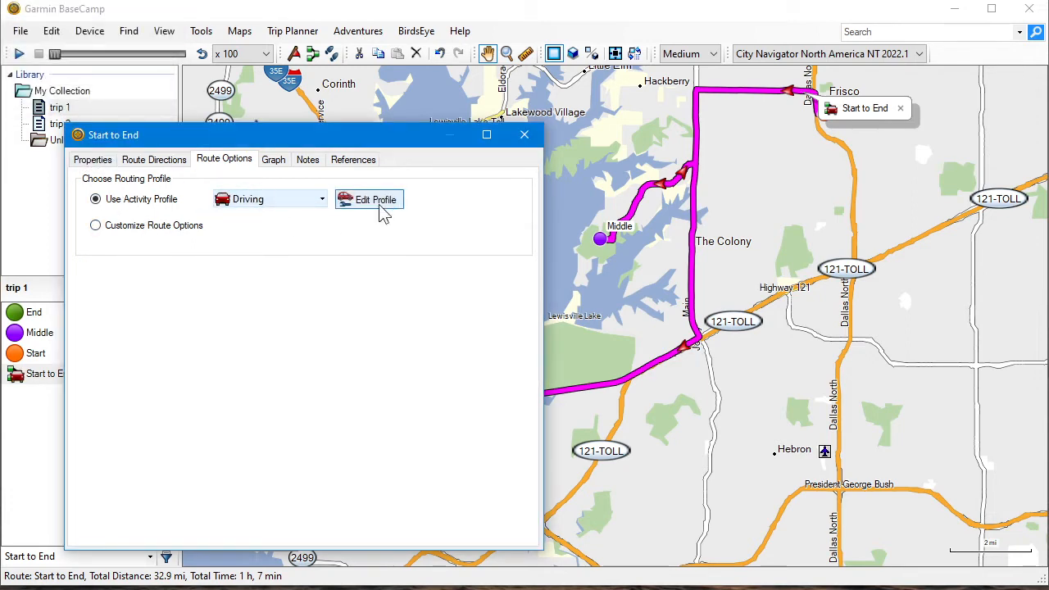
{"action": "left_click", "coordinate": [524, 135]}
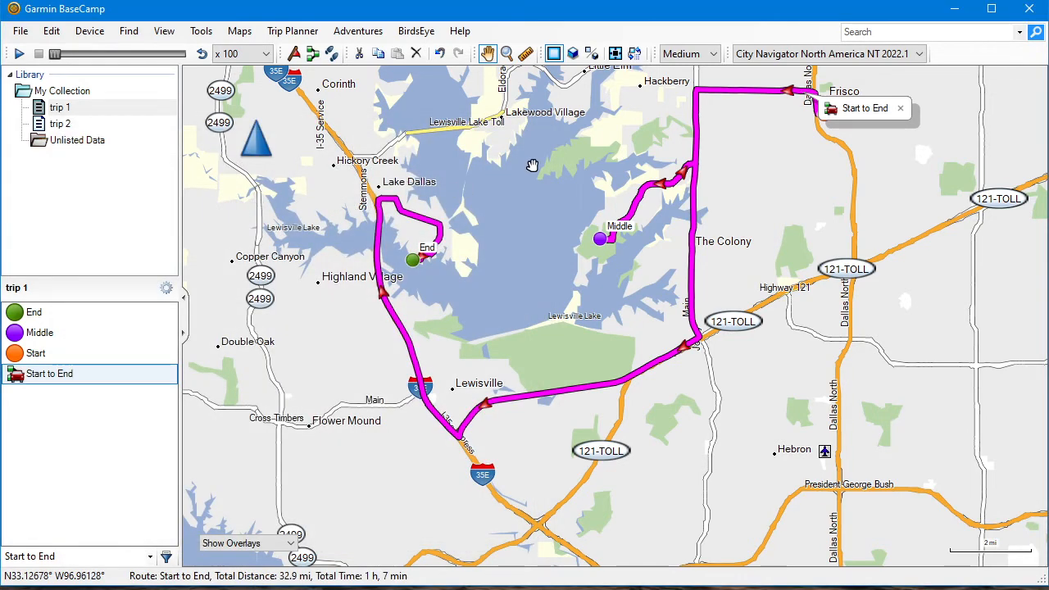
Play back the Start to End route on the map, trying the x 1000 playback speed and returning it to x 100
{"action": "left_click", "coordinate": [19, 53]}
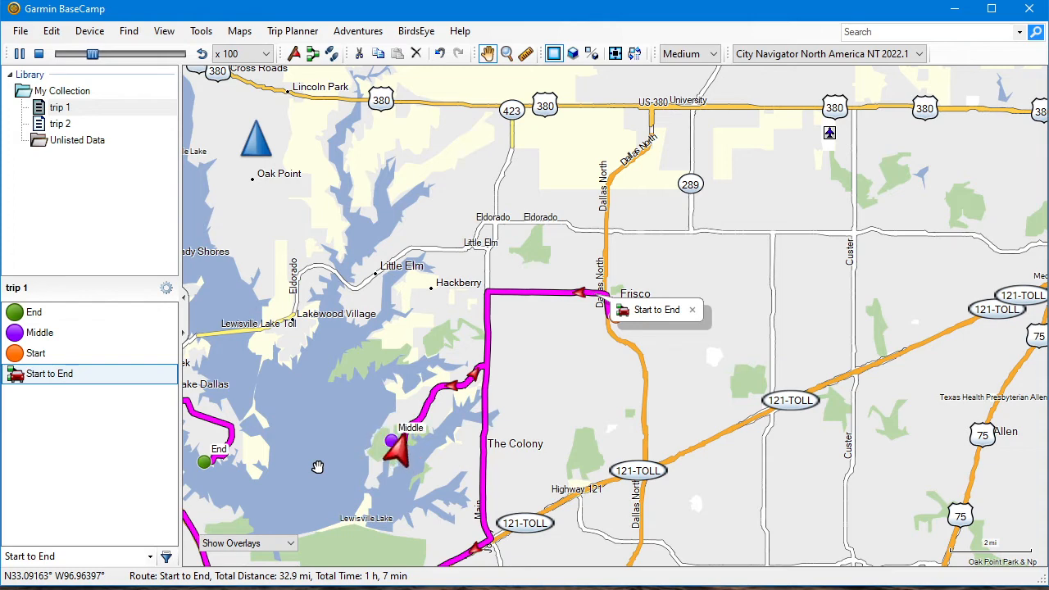
{"action": "left_click", "coordinate": [243, 55]}
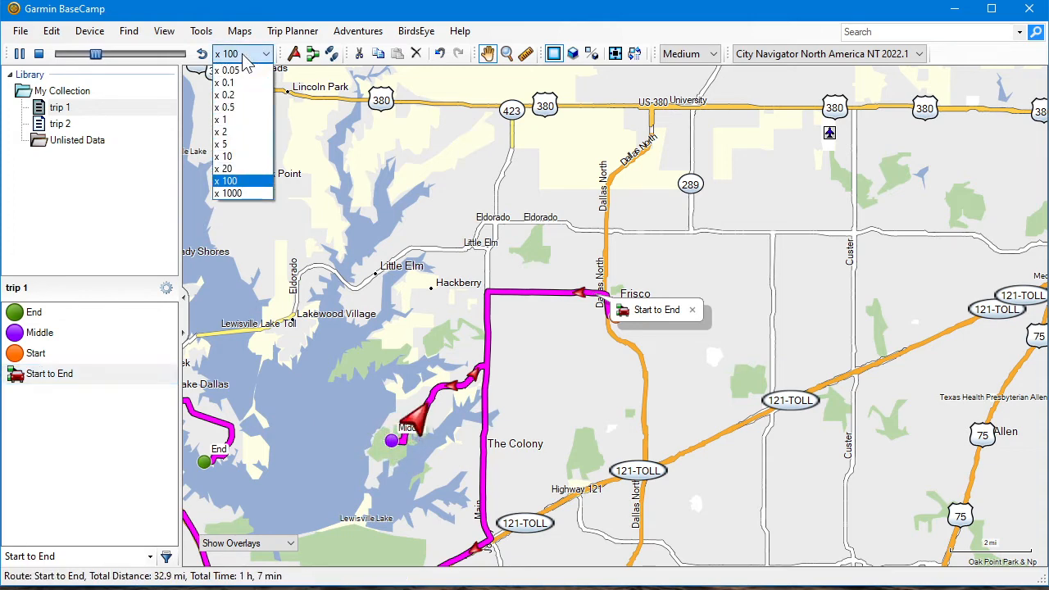
{"action": "left_click", "coordinate": [233, 193]}
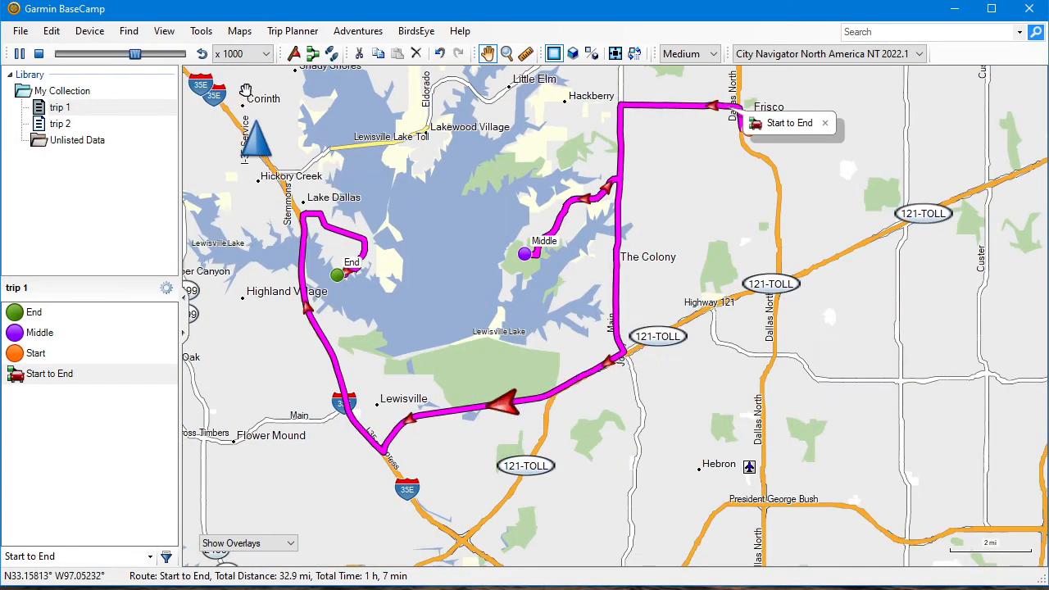
{"action": "left_click", "coordinate": [243, 54]}
{"action": "left_click", "coordinate": [238, 178]}
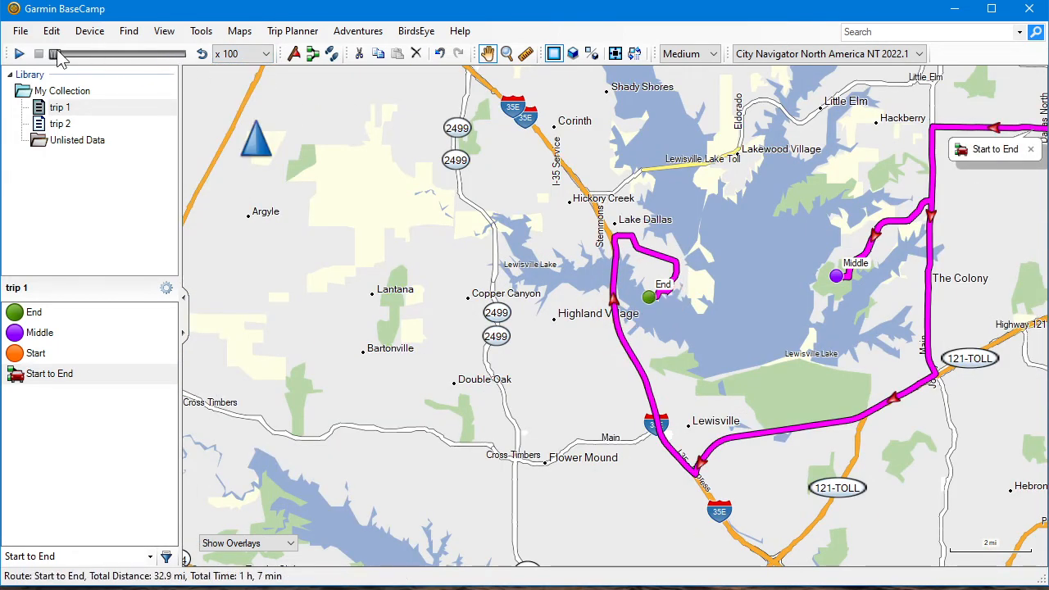
Replay the Start to End route from its beginning and skip ahead to about 17.3 mi along it
{"action": "left_click", "coordinate": [22, 54]}
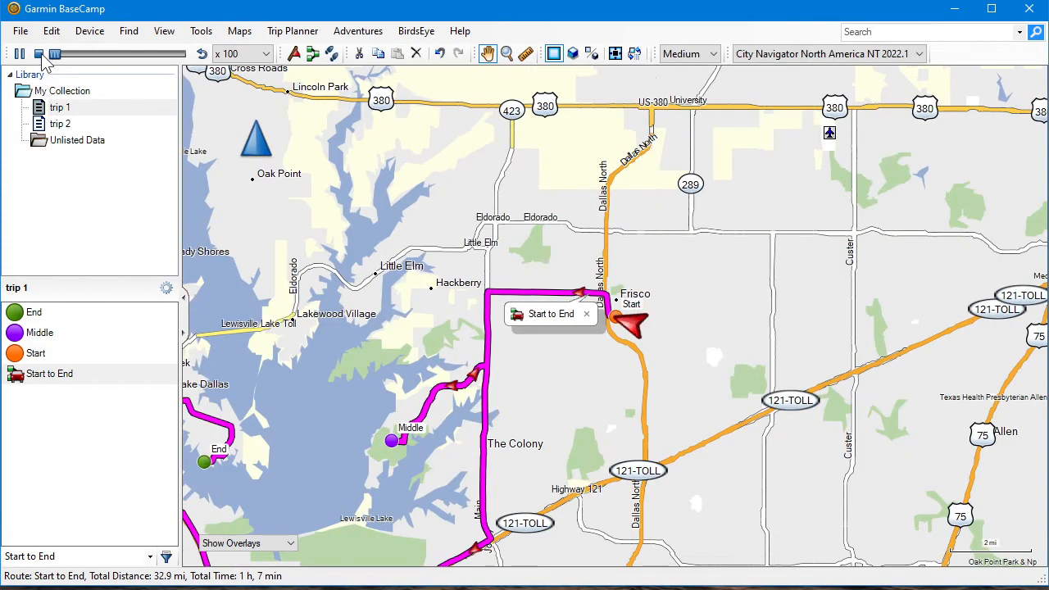
{"action": "left_click_drag", "start_coordinate": [58, 55], "coordinate": [121, 59]}
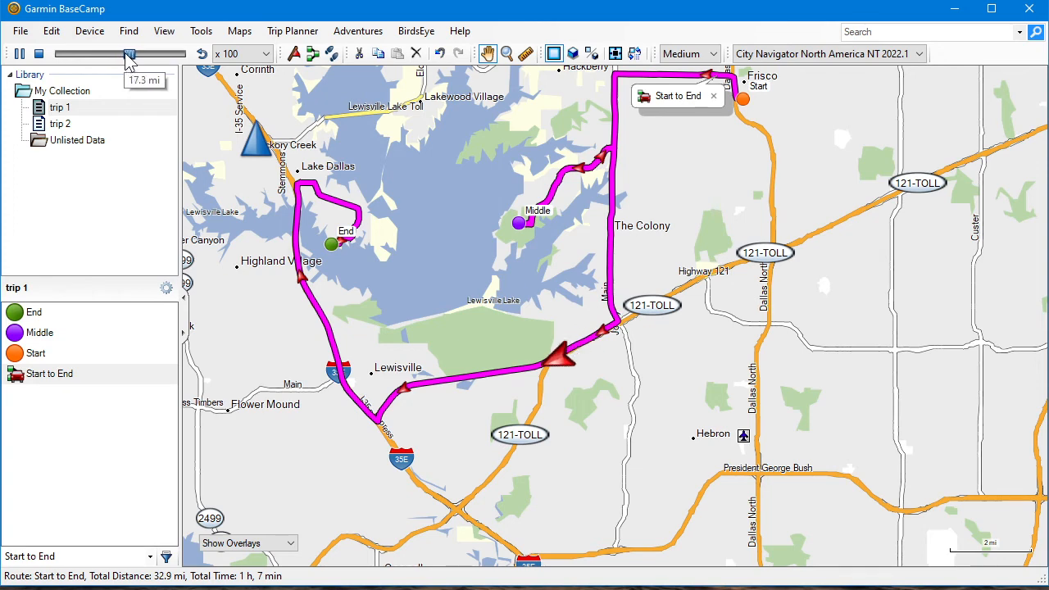
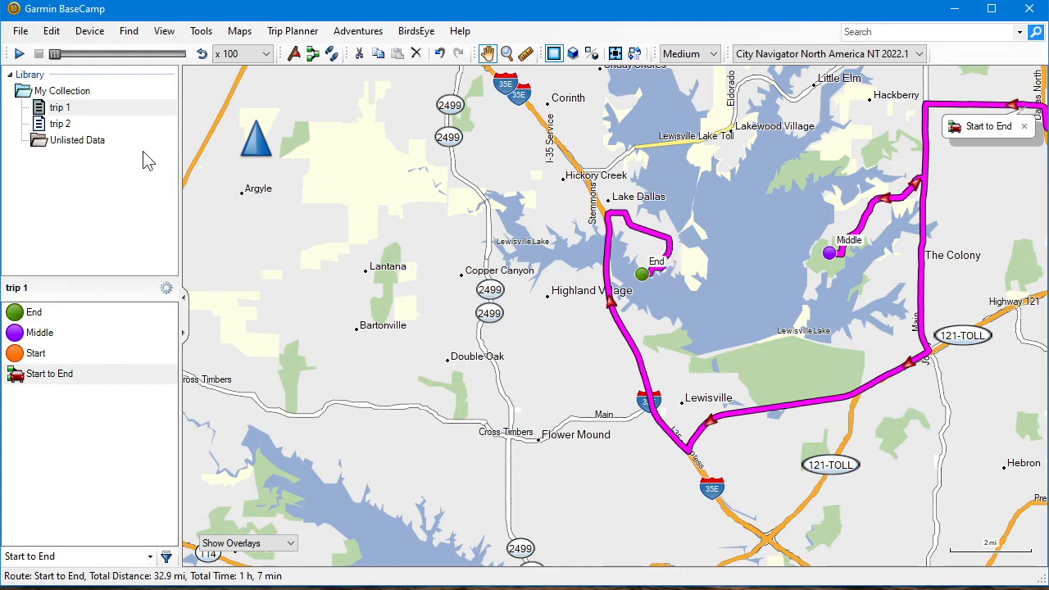
Start a new one-day round trip in the Trip Planner with a maximum of 8 travel hours per day
{"action": "left_click_drag", "start_coordinate": [422, 228], "coordinate": [176, 244]}
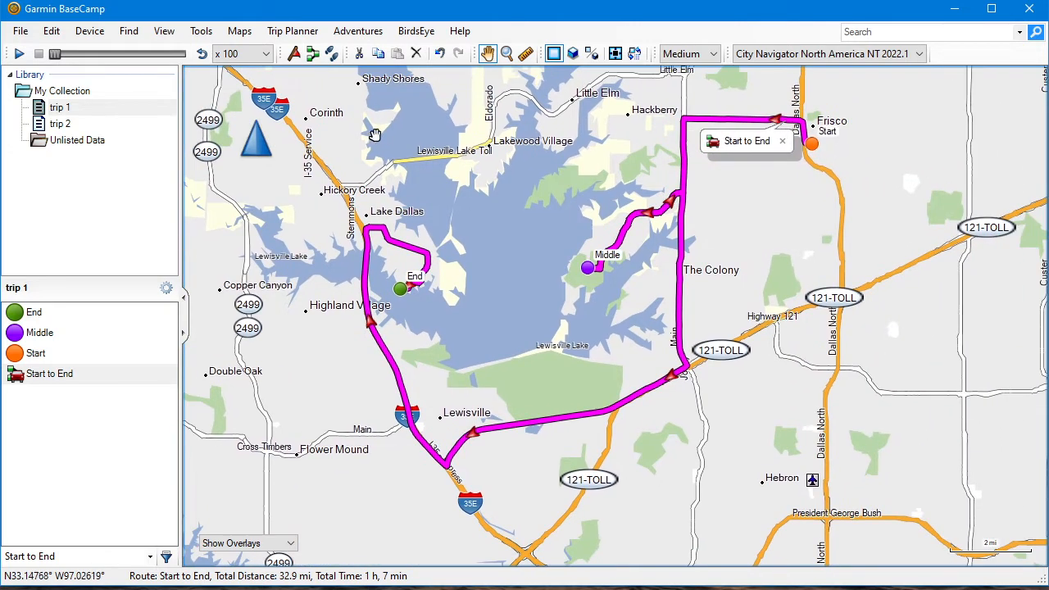
{"action": "left_click_drag", "start_coordinate": [374, 135], "coordinate": [374, 187]}
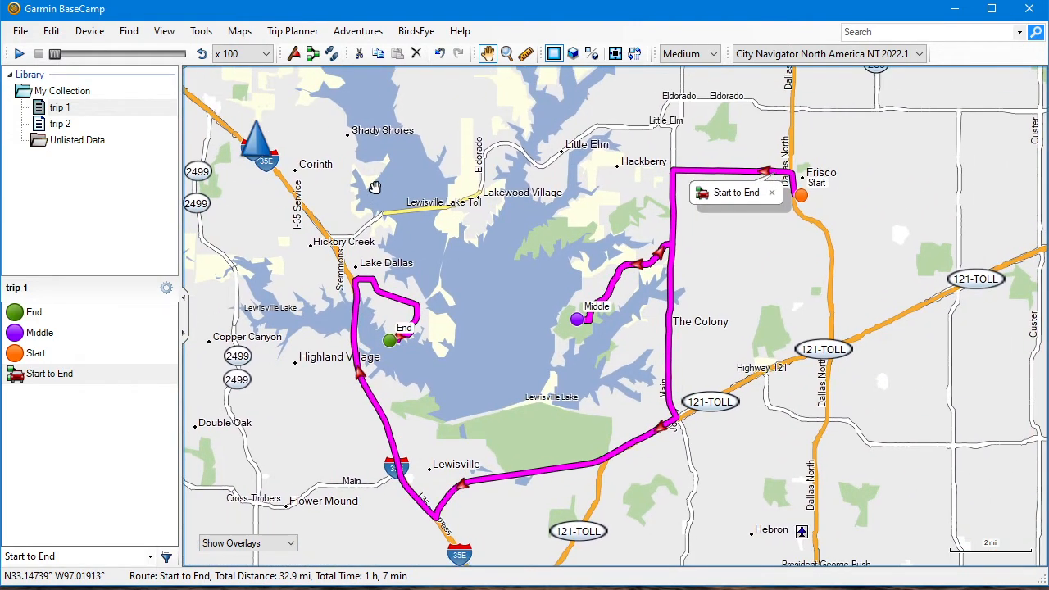
{"action": "left_click", "coordinate": [54, 375]}
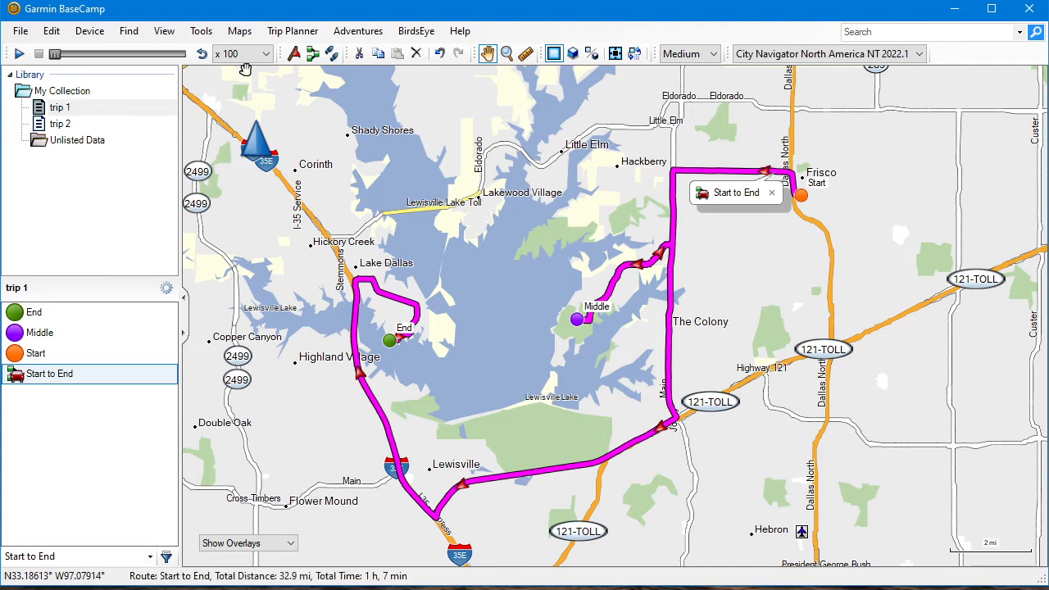
{"action": "left_click", "coordinate": [295, 31]}
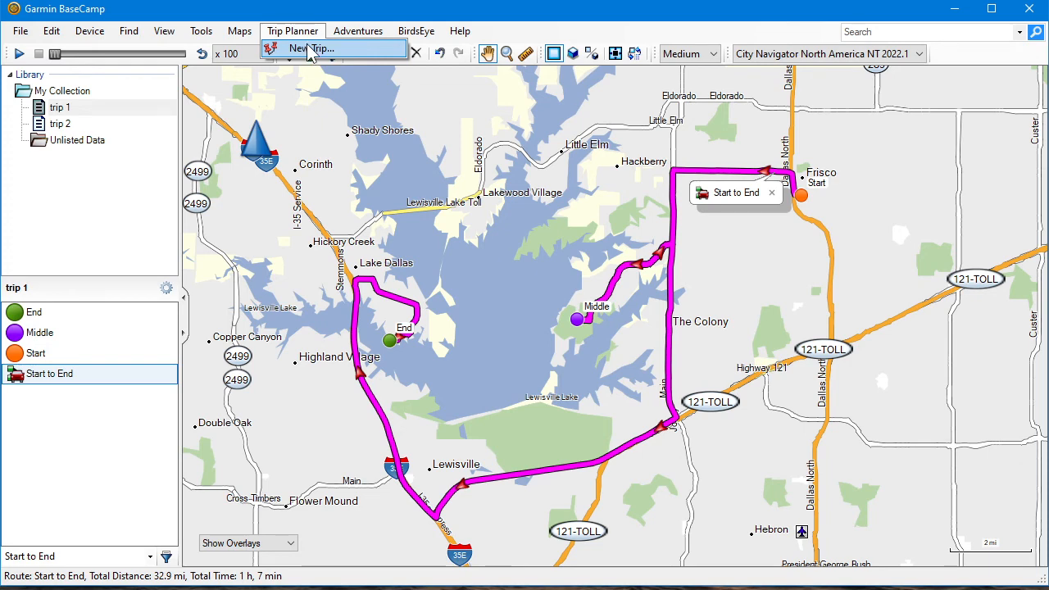
{"action": "left_click", "coordinate": [310, 49]}
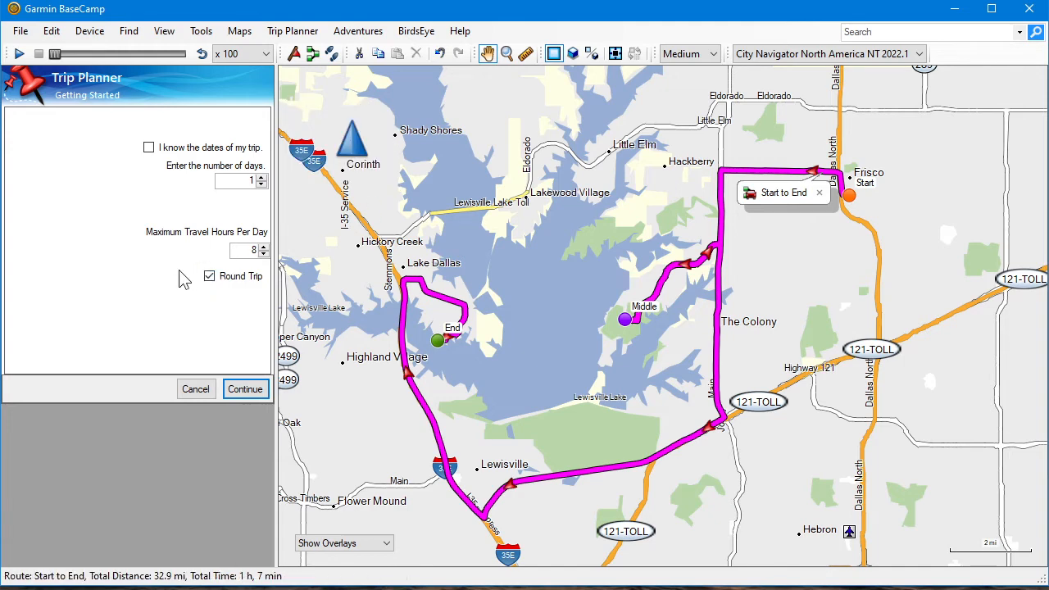
{"action": "left_click", "coordinate": [244, 390]}
Set the planned trip's activity to Driving and its starting location to the Start waypoint
{"action": "left_click", "coordinate": [76, 123]}
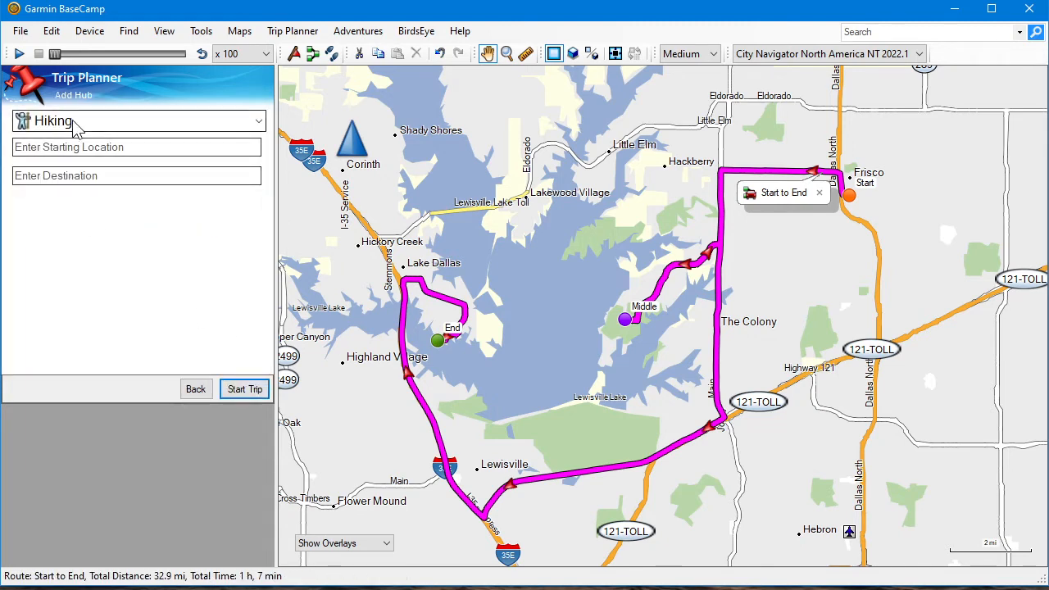
{"action": "scroll", "coordinate": [129, 187], "scroll_direction": "up", "scroll_amount": 2}
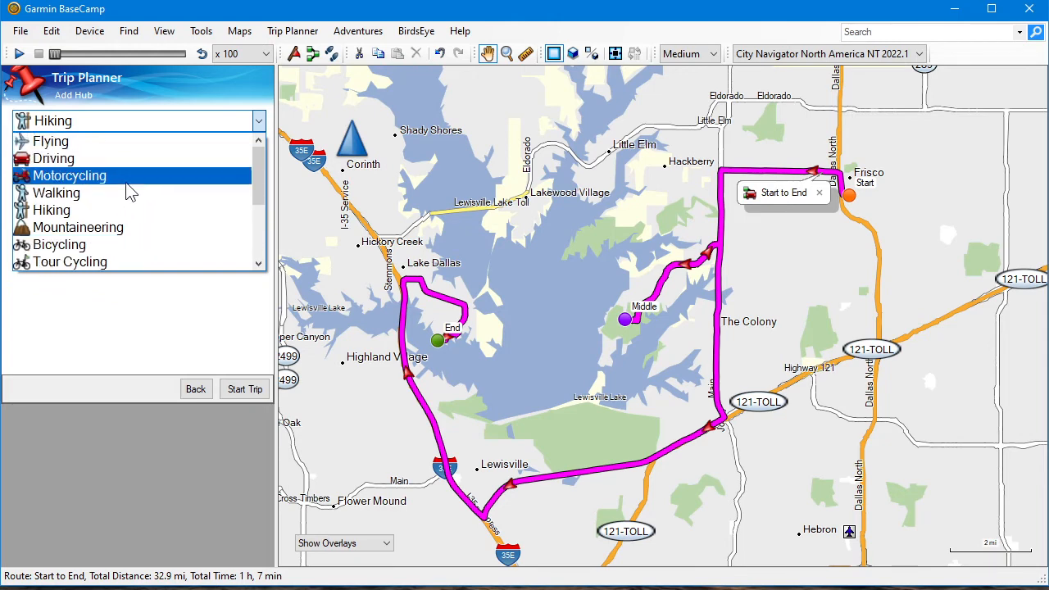
{"action": "left_click", "coordinate": [98, 160]}
{"action": "left_click", "coordinate": [111, 150]}
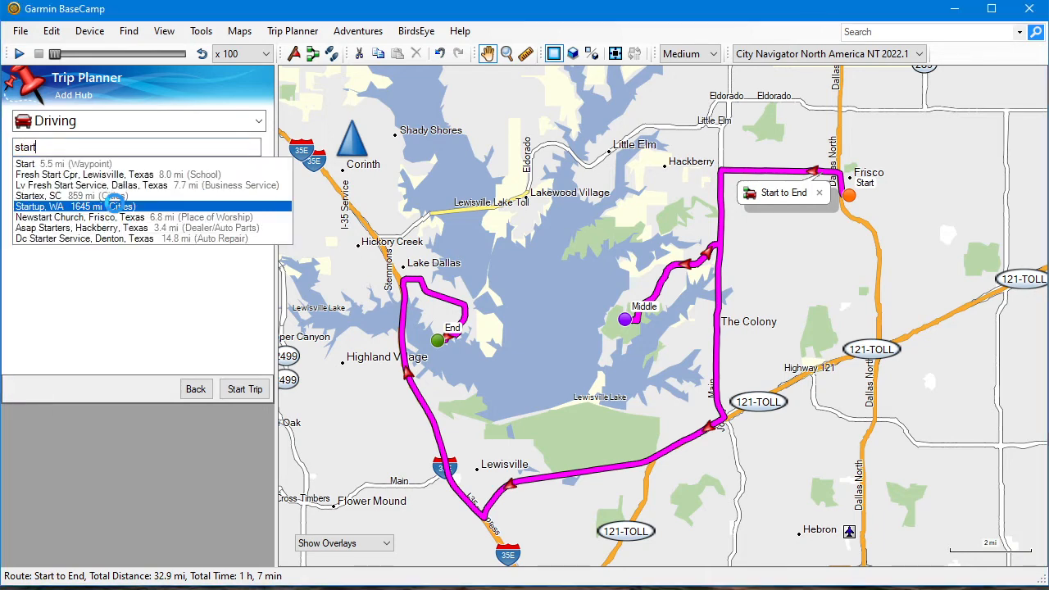
{"action": "left_click", "coordinate": [51, 166]}
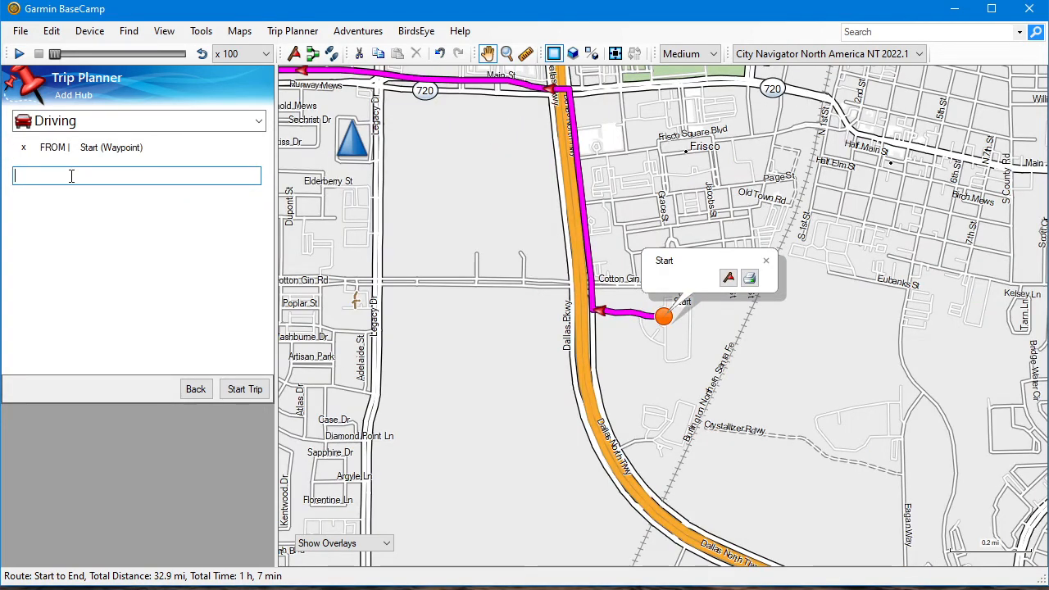
{"action": "type", "text": "middle"}
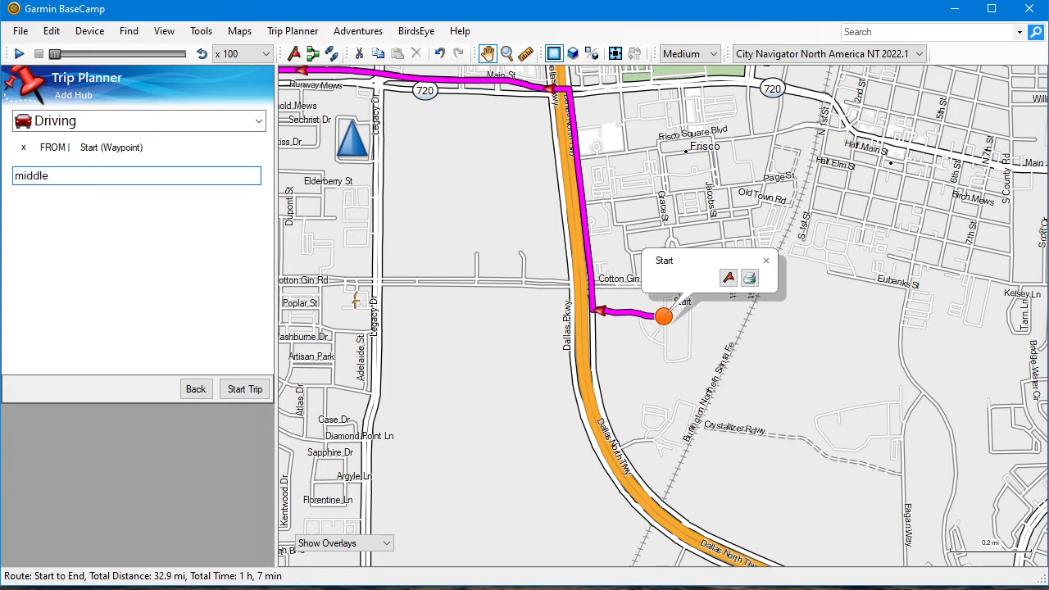
{"action": "left_click", "coordinate": [67, 193]}
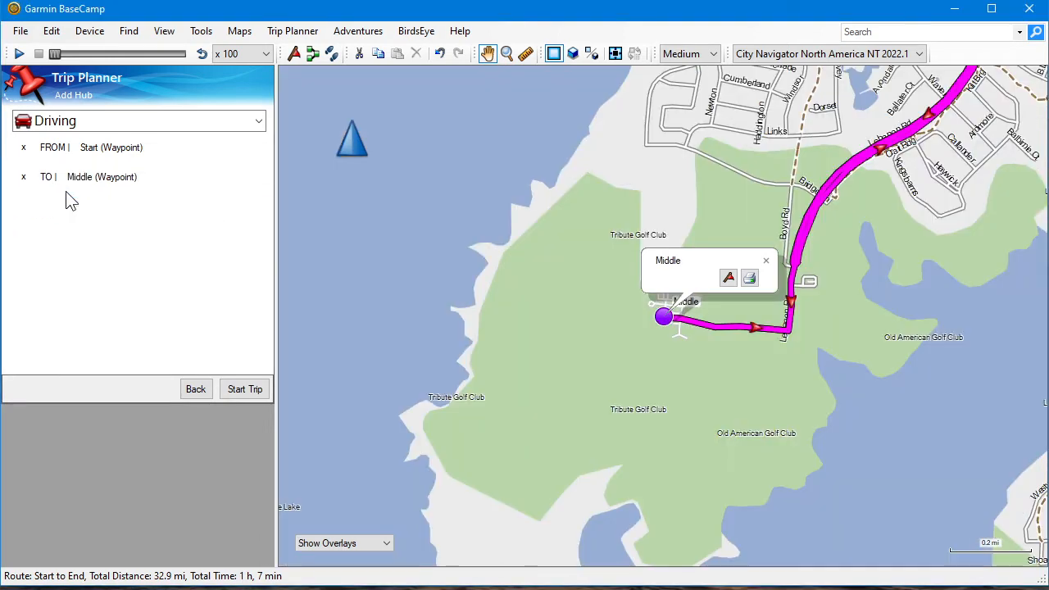
{"action": "left_click", "coordinate": [23, 177]}
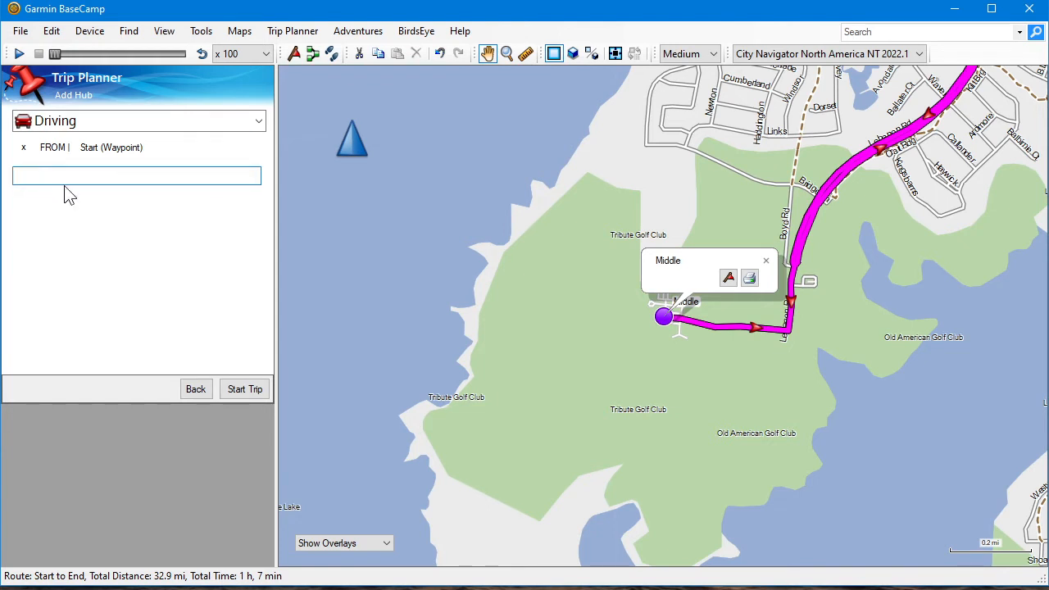
Set the End waypoint as the trip's destination, generate the trip and exit the planner
{"action": "type", "text": "end"}
{"action": "left_click", "coordinate": [51, 195]}
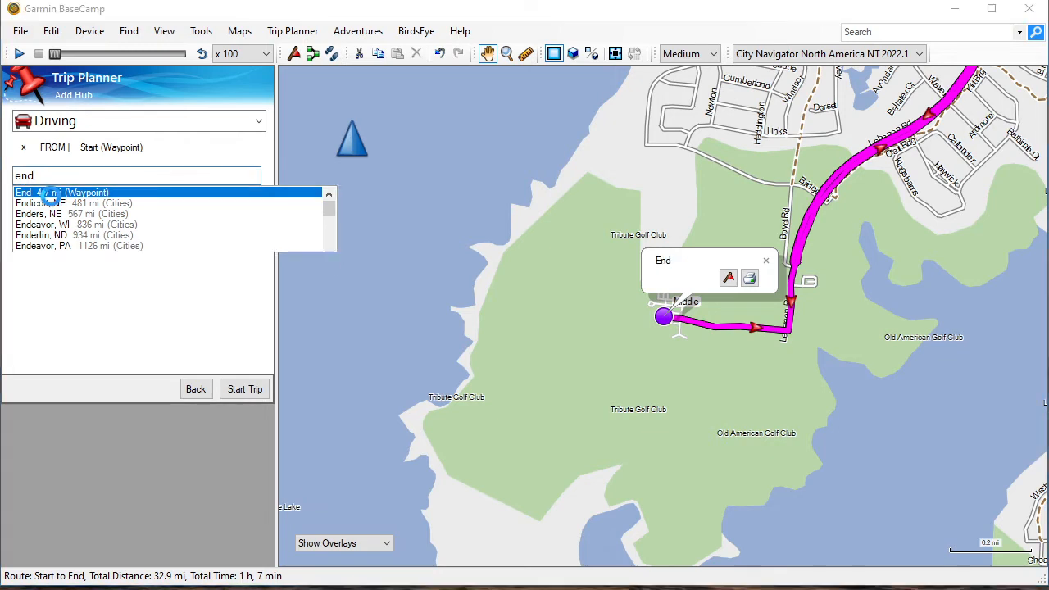
{"action": "left_click", "coordinate": [240, 391]}
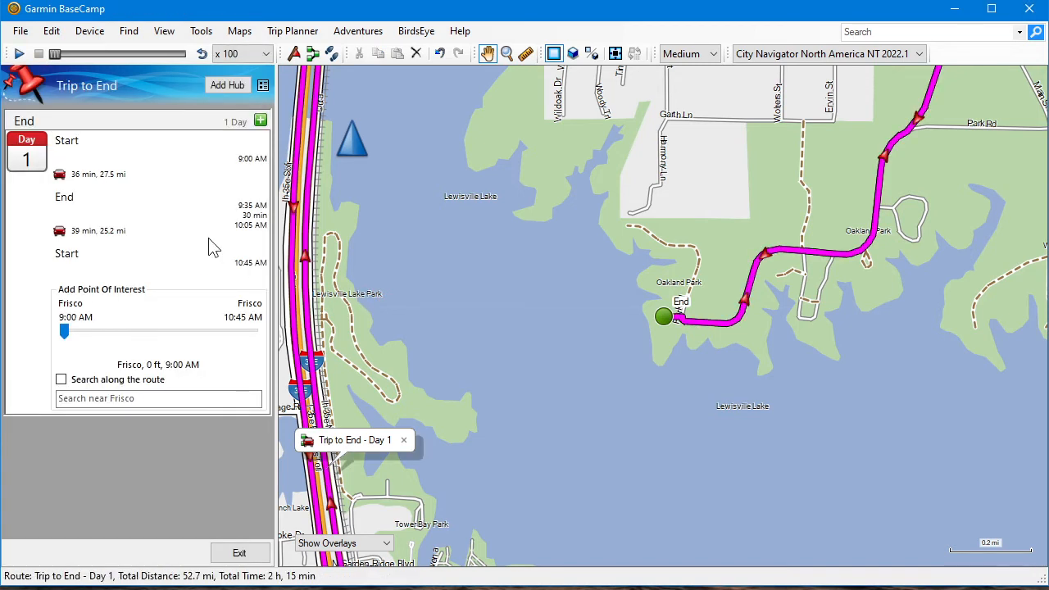
{"action": "left_click", "coordinate": [238, 554]}
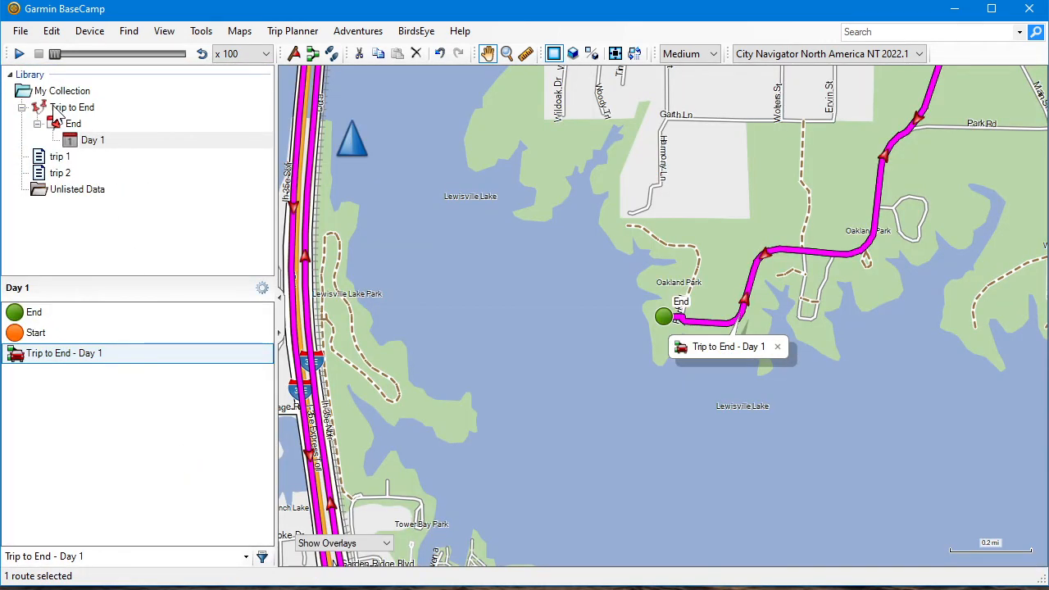
Compare the contents of trip 1 and Trip to End, and examine the via points of the Trip to End - Day 1 route
{"action": "left_click", "coordinate": [64, 159]}
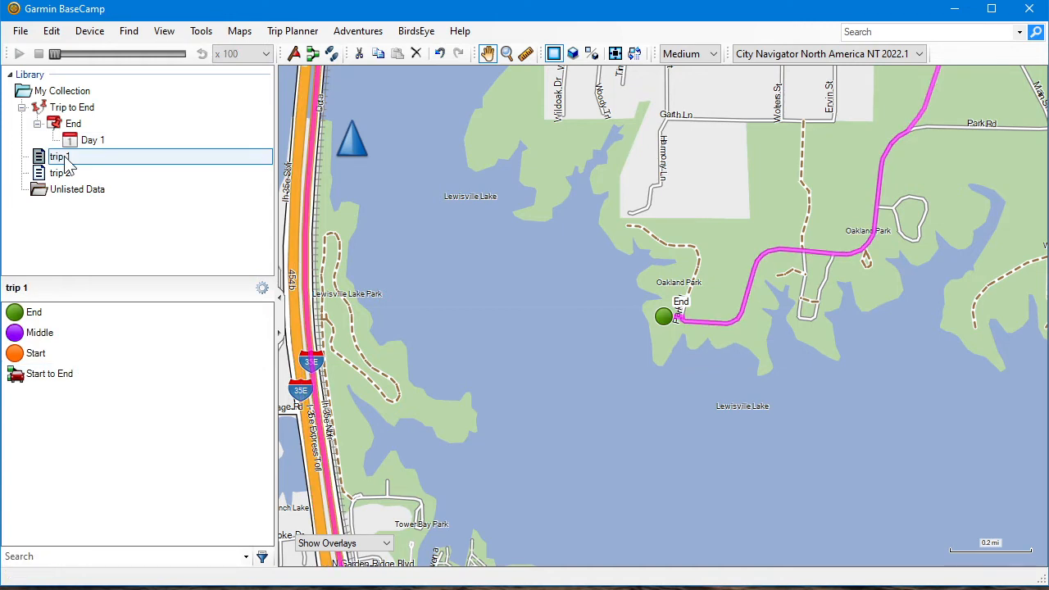
{"action": "left_click", "coordinate": [56, 379]}
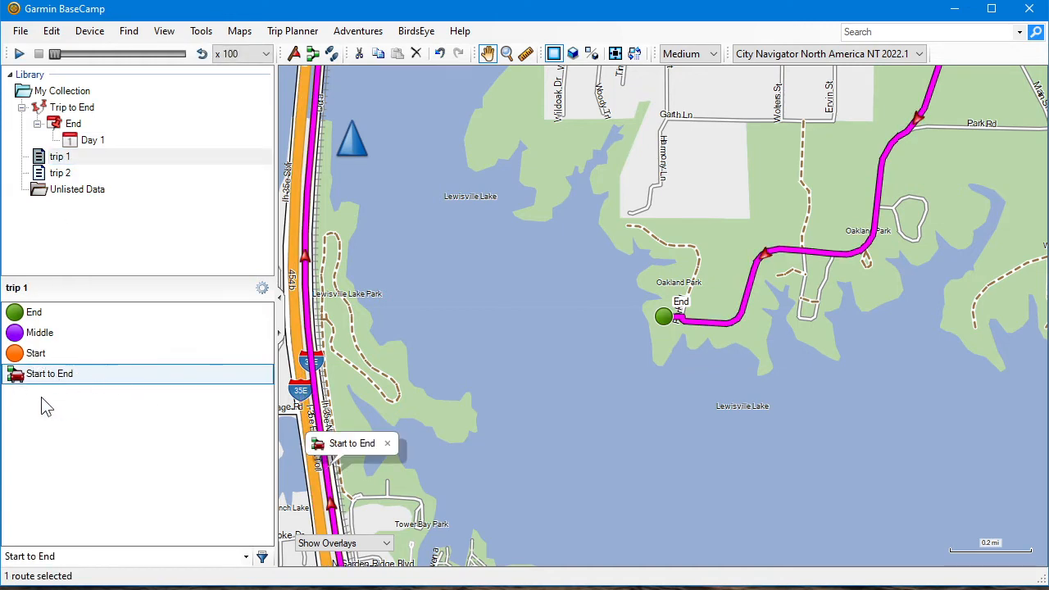
{"action": "left_click", "coordinate": [59, 112]}
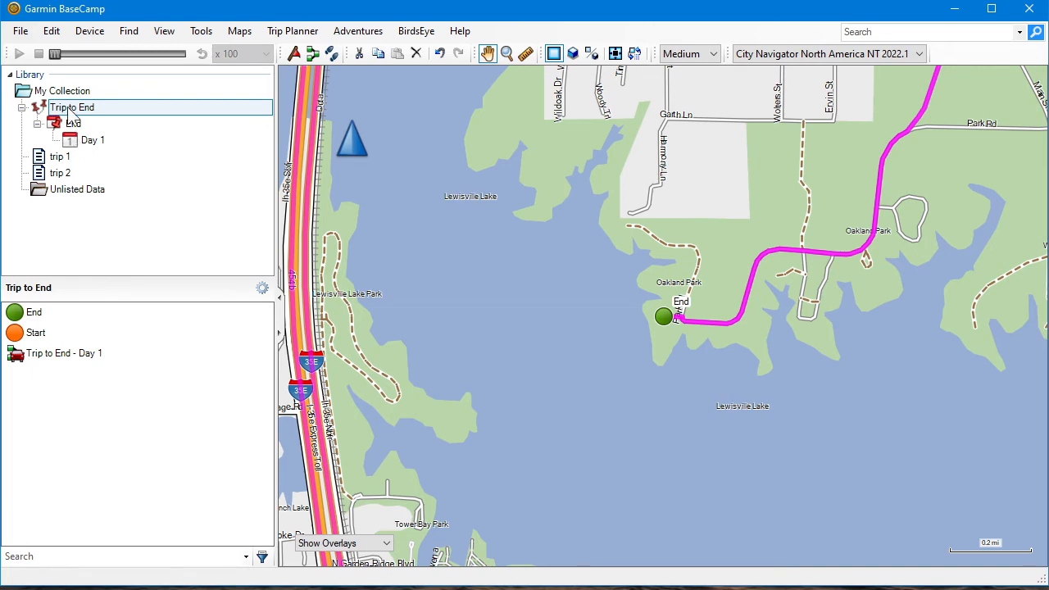
{"action": "double_click", "coordinate": [56, 355]}
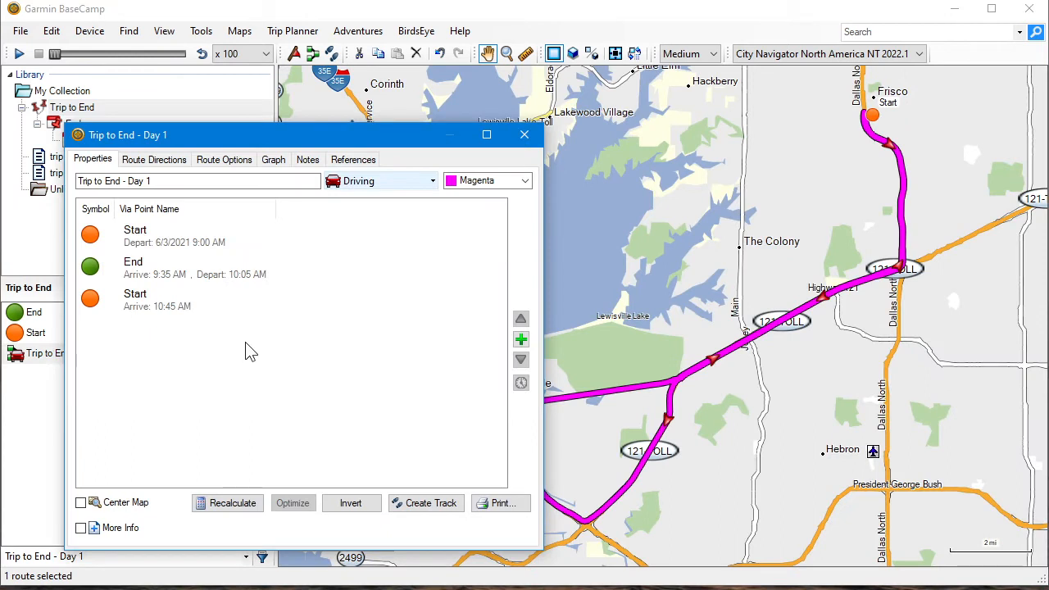
{"action": "left_click", "coordinate": [147, 238]}
{"action": "left_click", "coordinate": [145, 268]}
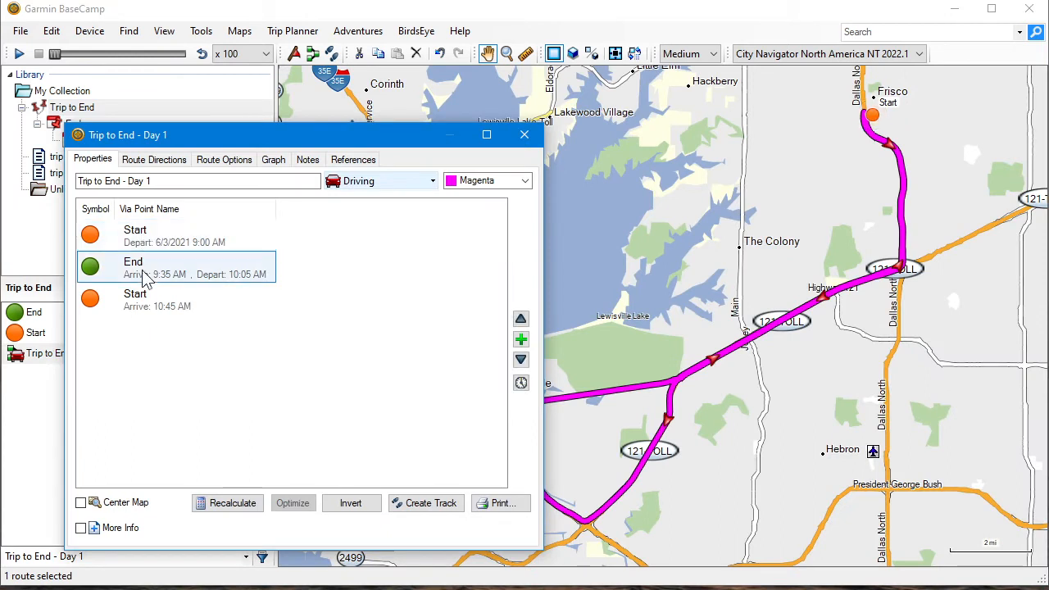
{"action": "left_click", "coordinate": [141, 314]}
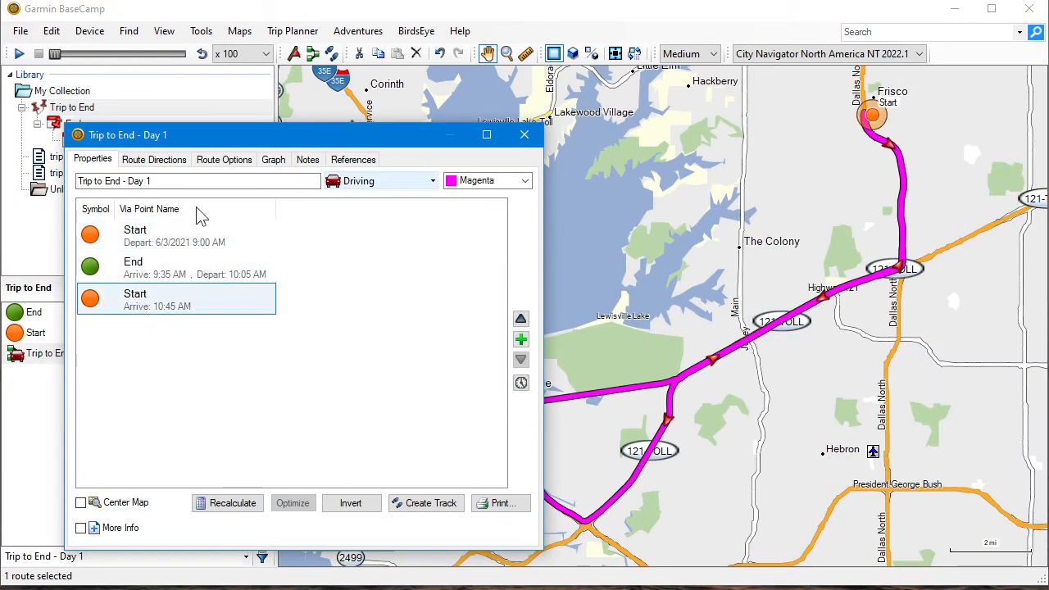
Check which waypoints can be inserted at the End via point of the Day 1 route, and close the route's properties
{"action": "left_click", "coordinate": [156, 270]}
{"action": "left_click", "coordinate": [521, 339]}
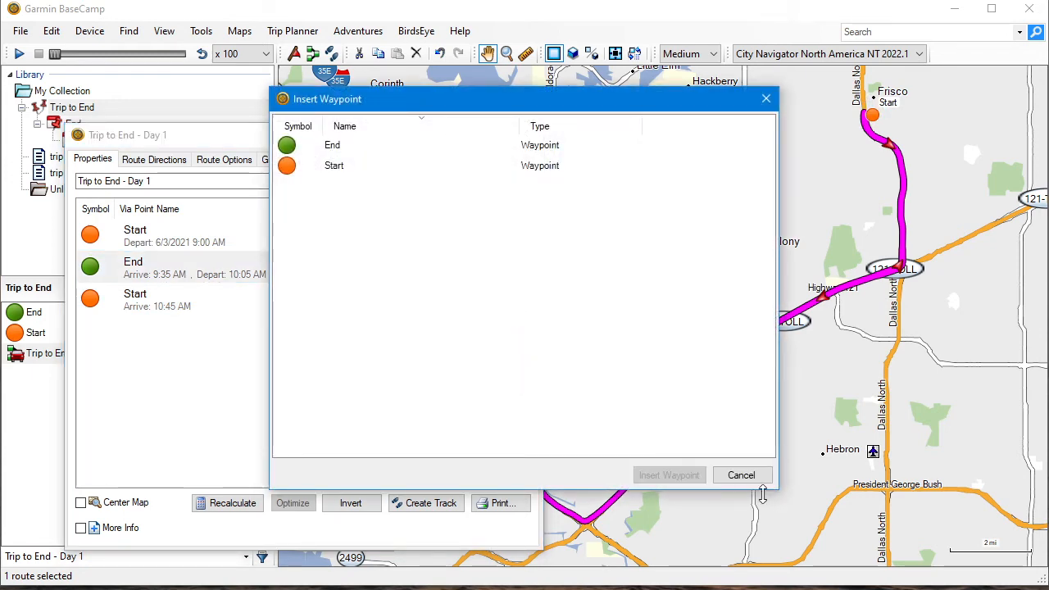
{"action": "left_click", "coordinate": [308, 146]}
{"action": "left_click", "coordinate": [334, 167]}
{"action": "left_click", "coordinate": [325, 145]}
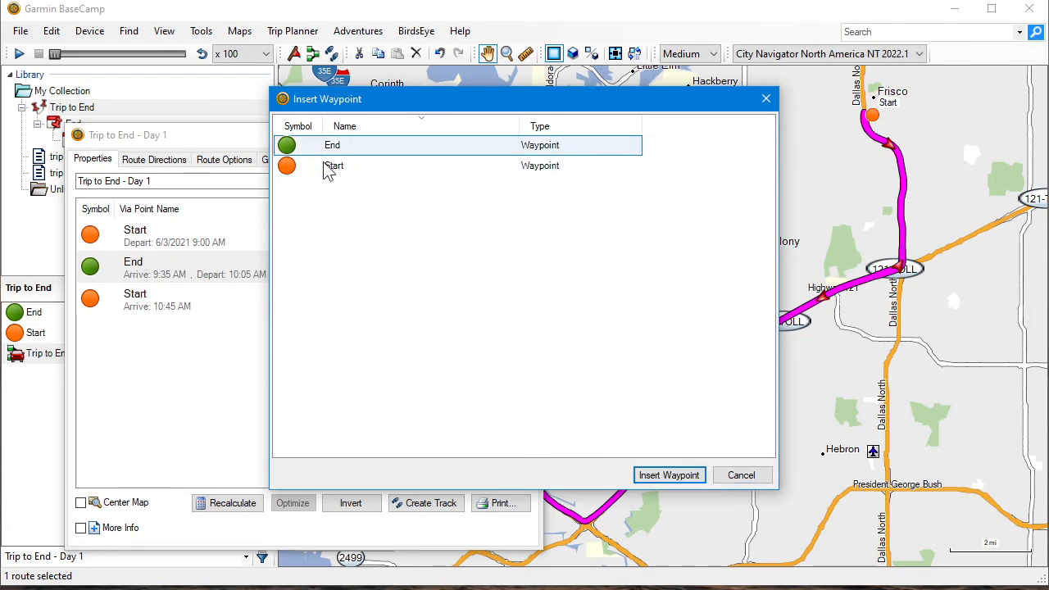
{"action": "left_click", "coordinate": [328, 168]}
{"action": "left_click", "coordinate": [740, 477]}
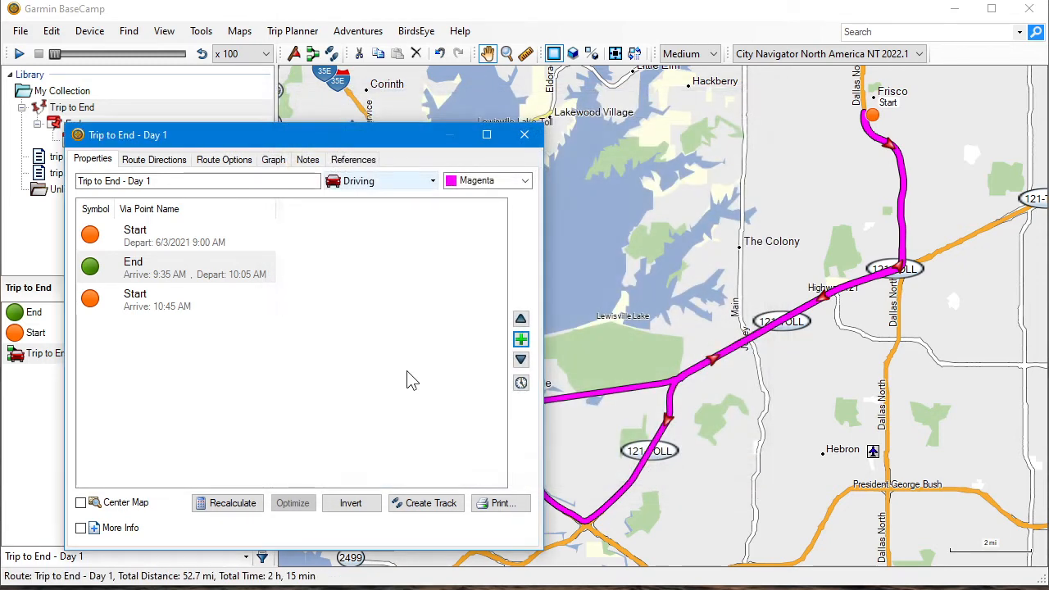
{"action": "left_click", "coordinate": [524, 135]}
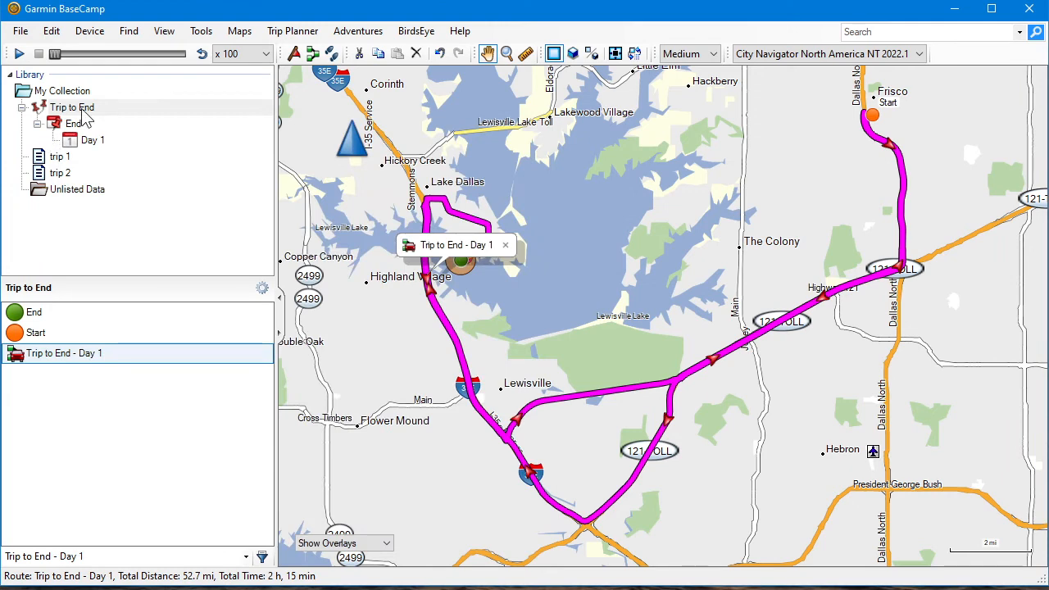
Try to copy the Middle waypoint from trip 1 into Trip to End
{"action": "left_click", "coordinate": [81, 111]}
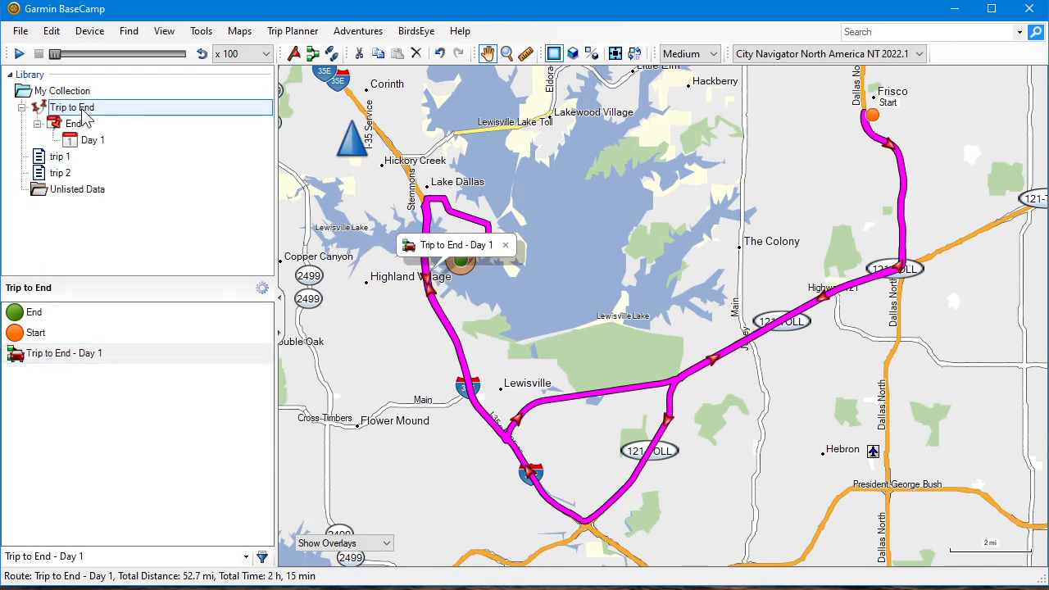
{"action": "left_click", "coordinate": [61, 161]}
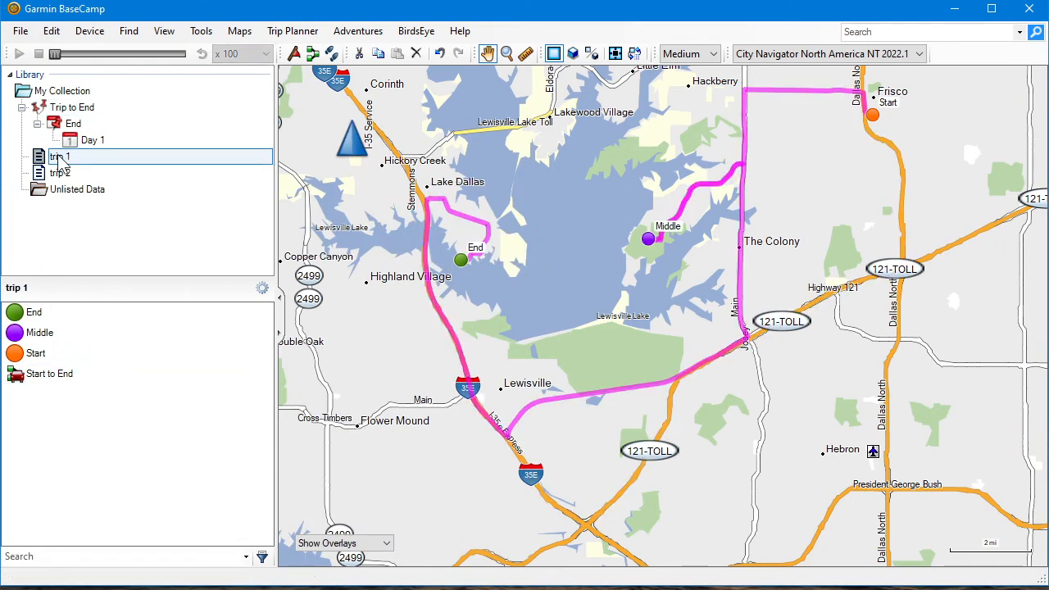
{"action": "left_click", "coordinate": [41, 334]}
{"action": "right_click", "coordinate": [41, 334]}
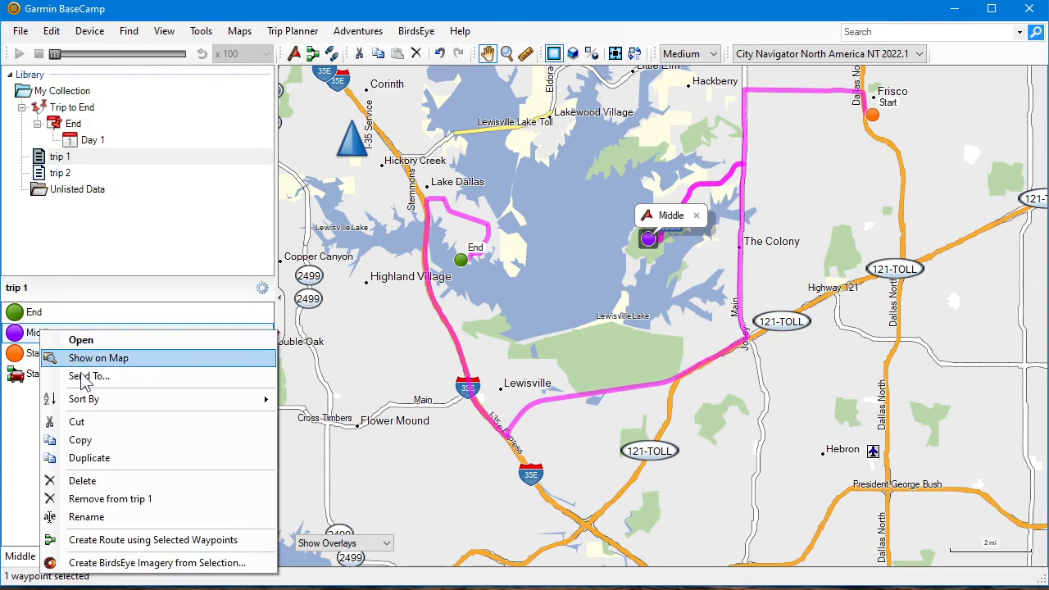
{"action": "left_click", "coordinate": [84, 438]}
{"action": "left_click", "coordinate": [67, 107]}
{"action": "right_click", "coordinate": [94, 433]}
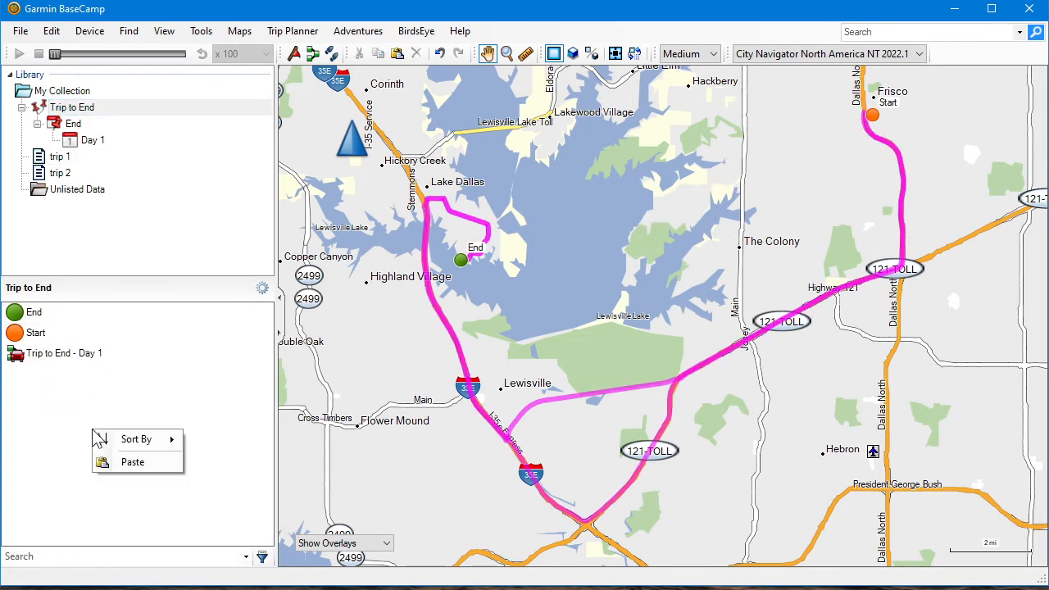
{"action": "left_click", "coordinate": [127, 464]}
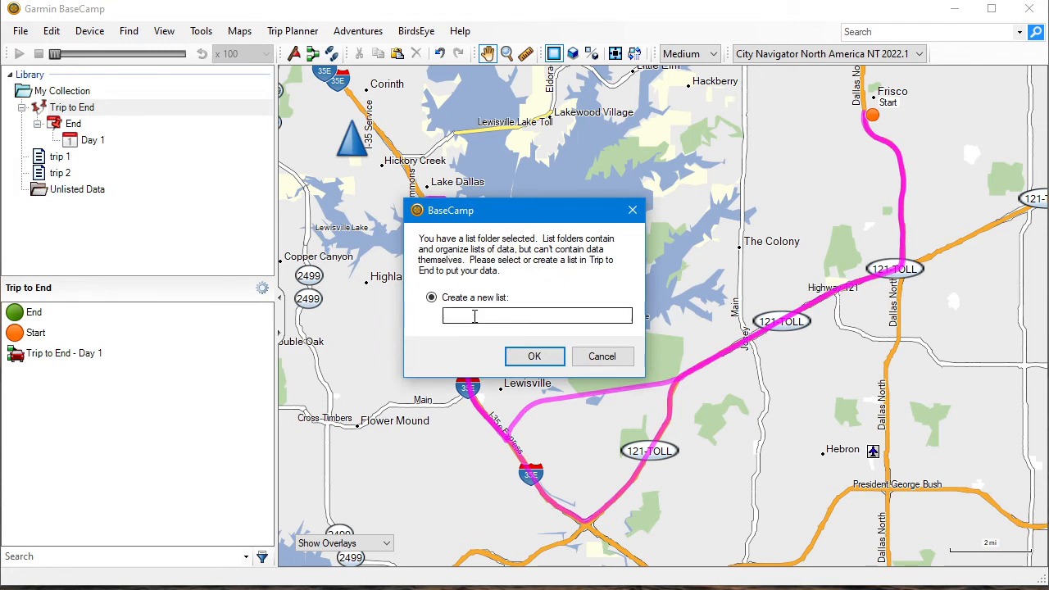
{"action": "left_click", "coordinate": [603, 357]}
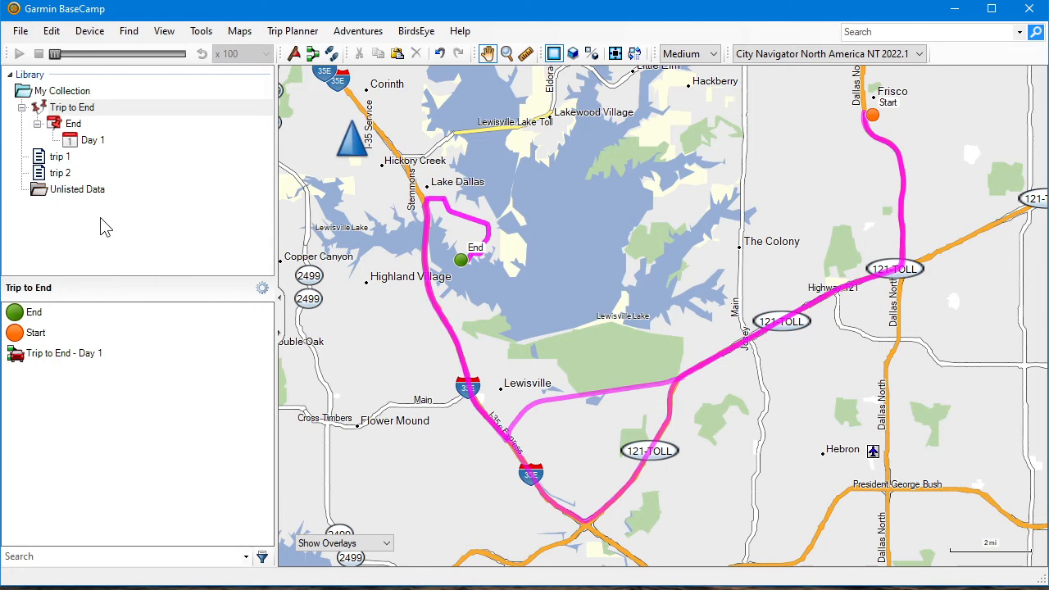
Open the Start to End route in trip 1 and check which waypoints can be inserted into it
{"action": "left_click", "coordinate": [57, 157]}
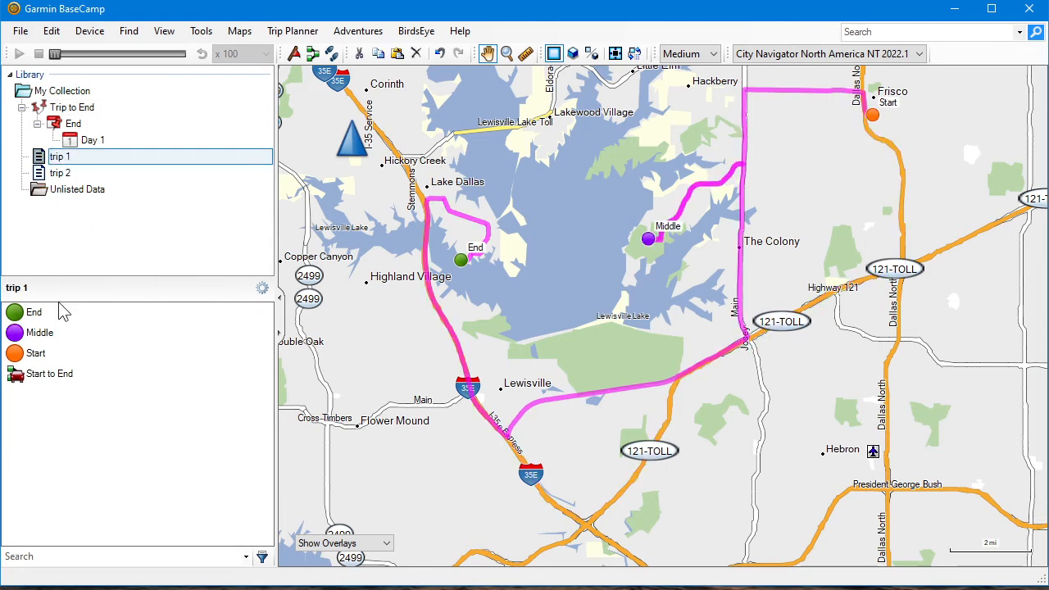
{"action": "double_click", "coordinate": [47, 380]}
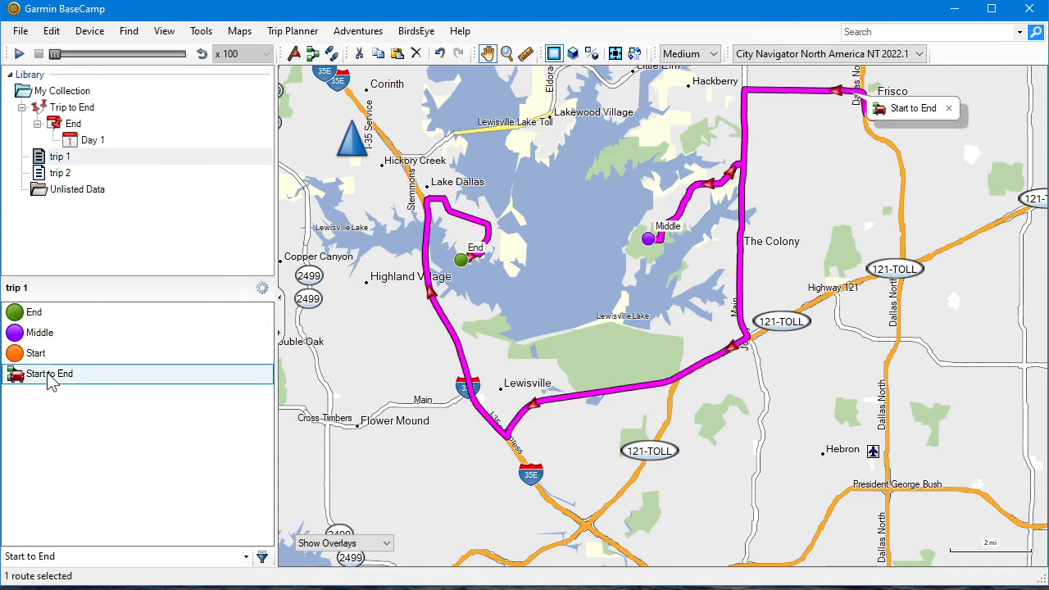
{"action": "left_click", "coordinate": [521, 340]}
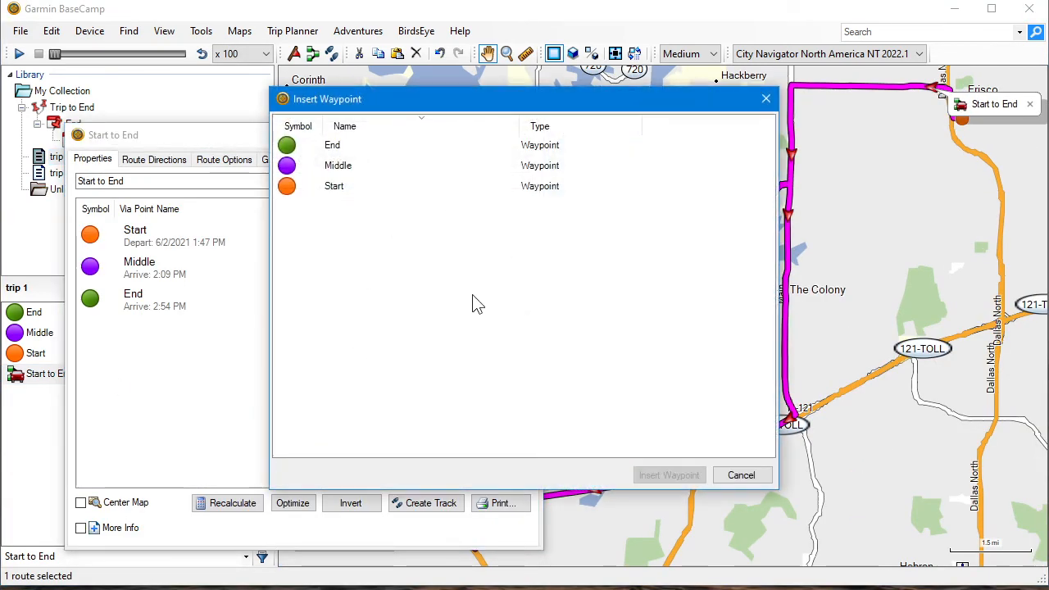
{"action": "left_click", "coordinate": [767, 99]}
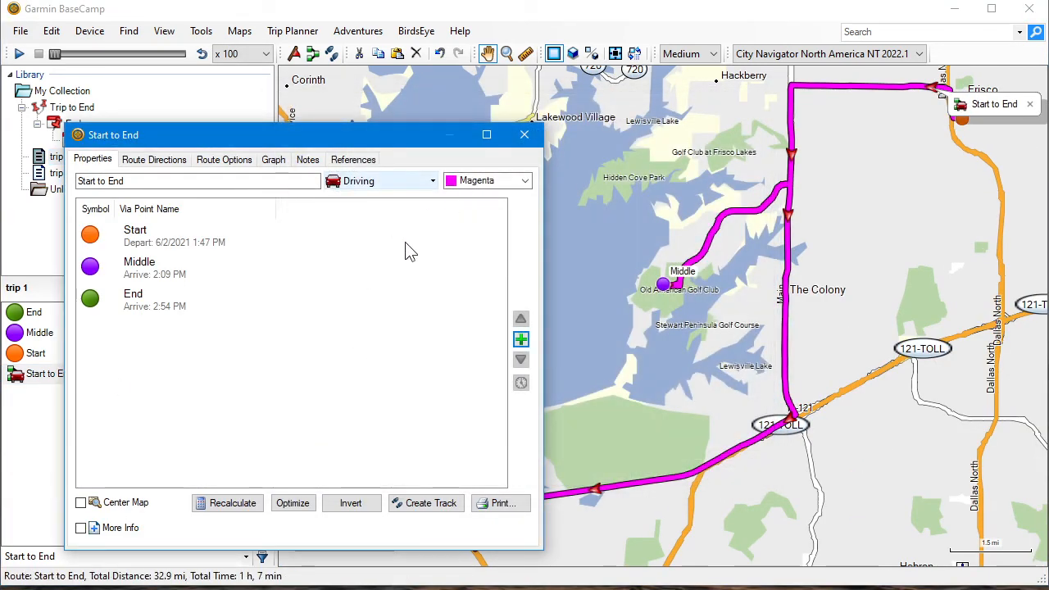
Close the Start to End route's properties and review the contents of Trip to End, its Day 1 and its End hub
{"action": "left_click", "coordinate": [525, 135]}
{"action": "left_click", "coordinate": [73, 107]}
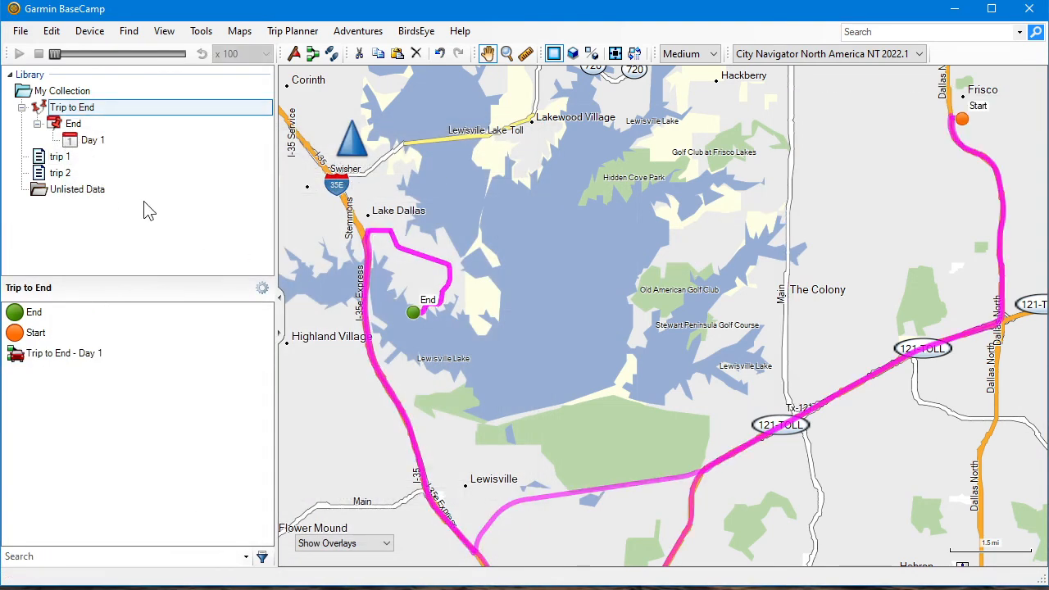
{"action": "left_click", "coordinate": [86, 140]}
{"action": "left_click", "coordinate": [71, 123]}
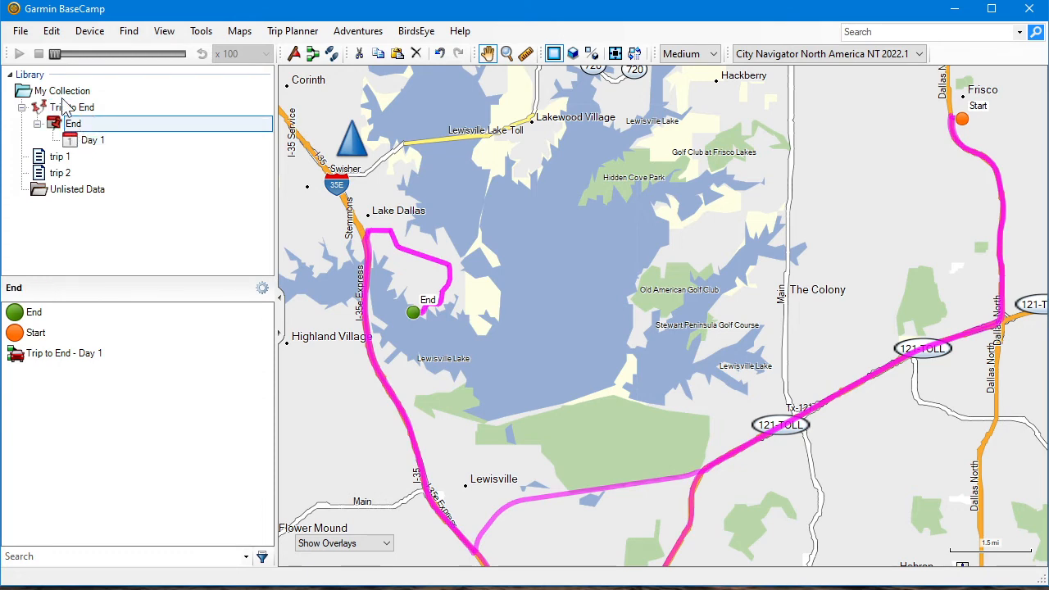
Open Trip to End in the Trip Planner and start a new hub from End with the Driving activity
{"action": "left_click", "coordinate": [66, 110]}
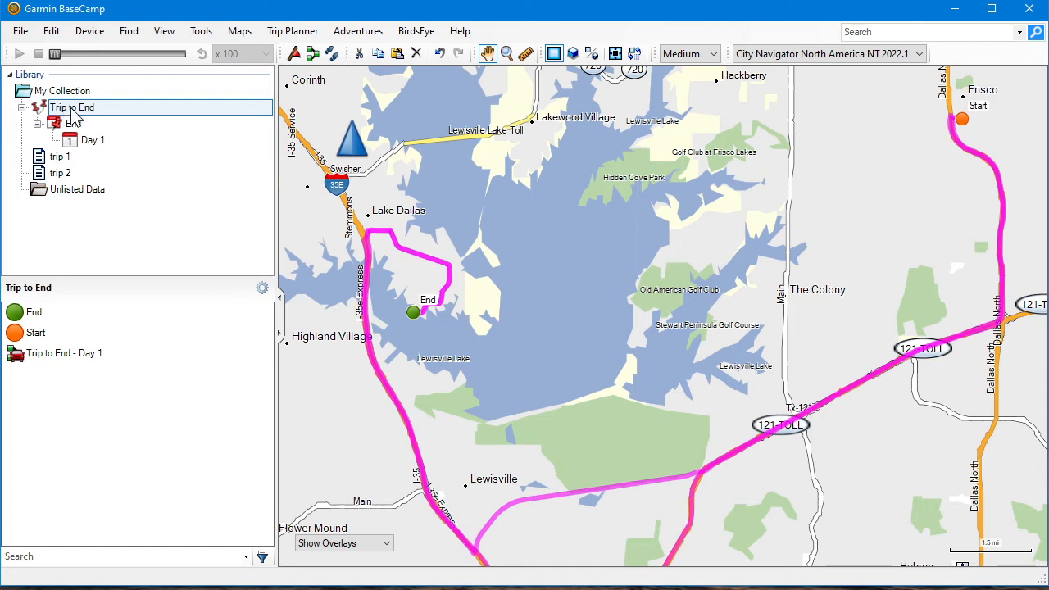
{"action": "left_click", "coordinate": [72, 110]}
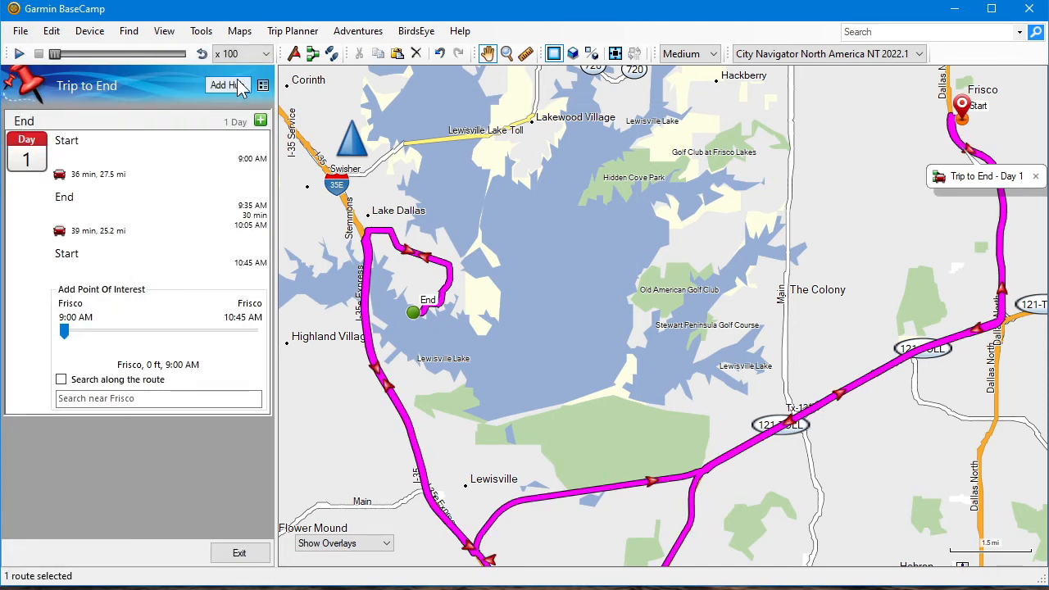
{"action": "left_click", "coordinate": [238, 86]}
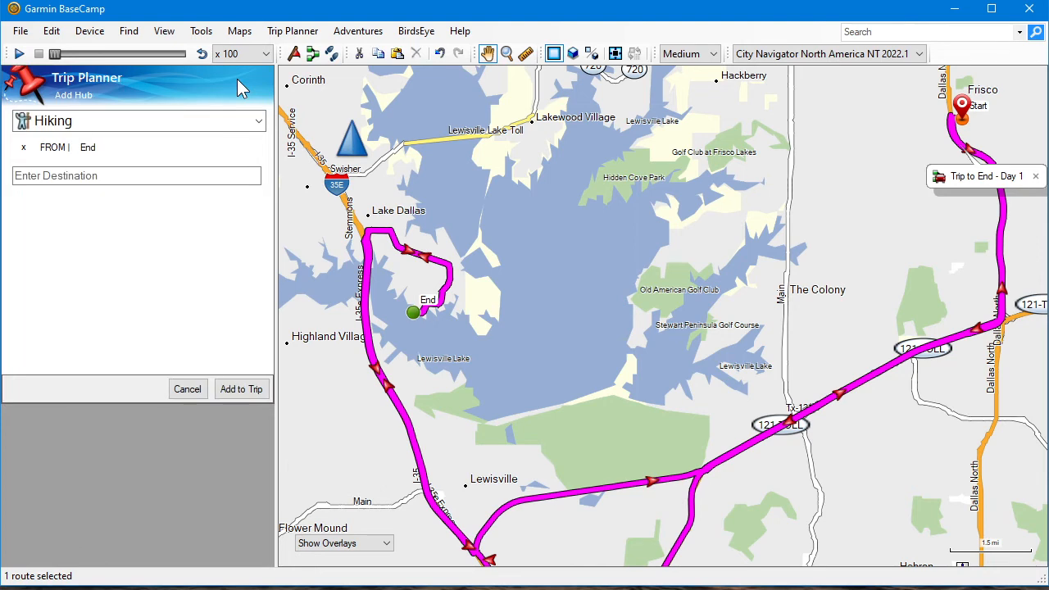
{"action": "left_click", "coordinate": [143, 123]}
{"action": "scroll", "coordinate": [118, 164], "scroll_direction": "up", "scroll_amount": 2}
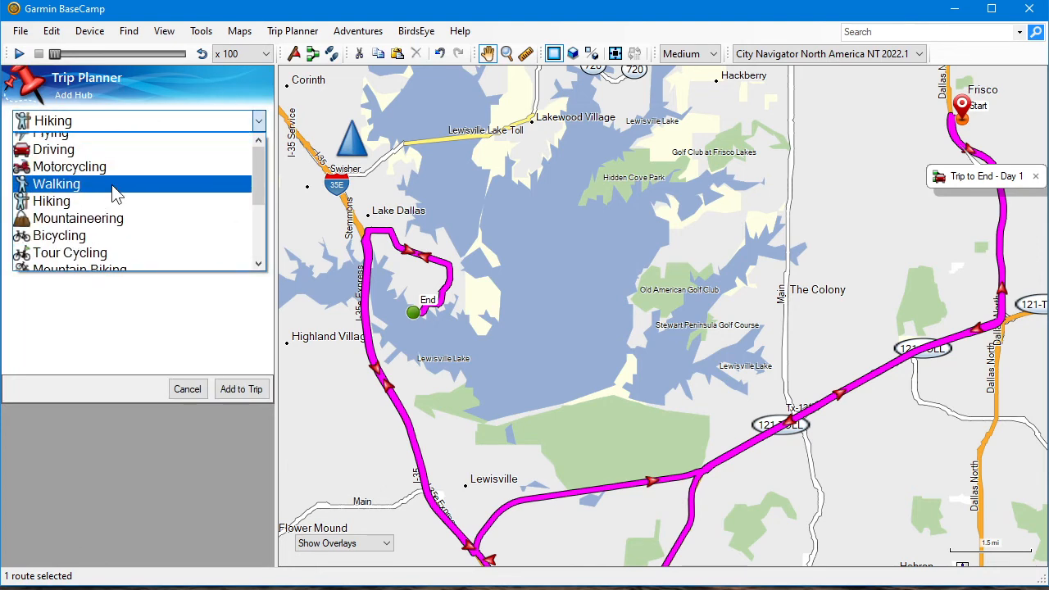
{"action": "left_click", "coordinate": [126, 157]}
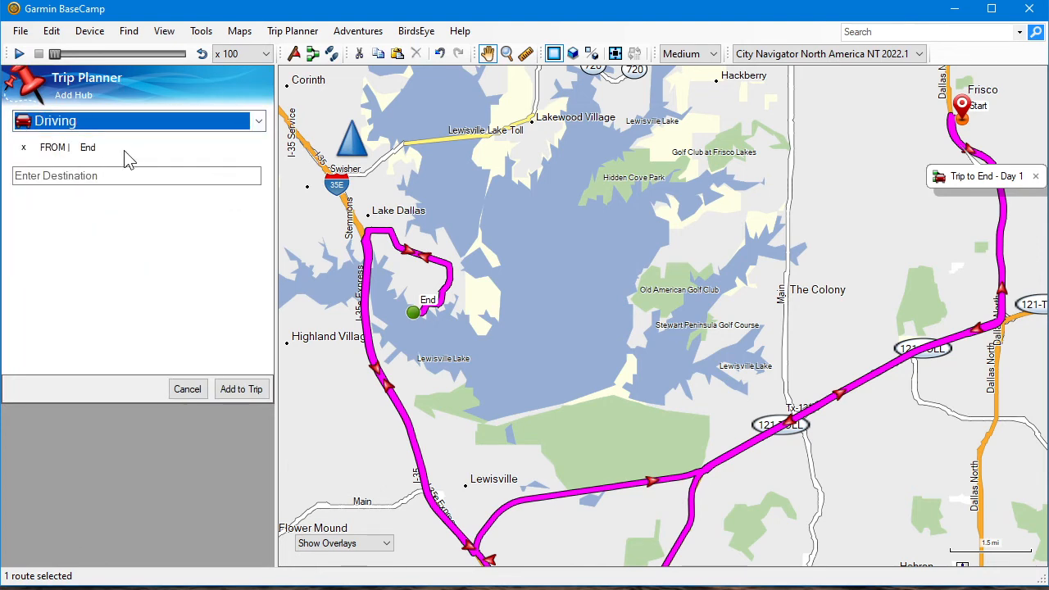
Set the Middle waypoint as the new hub's destination, add it to the trip and exit the Trip Planner
{"action": "left_click", "coordinate": [50, 175]}
{"action": "left_click", "coordinate": [49, 175]}
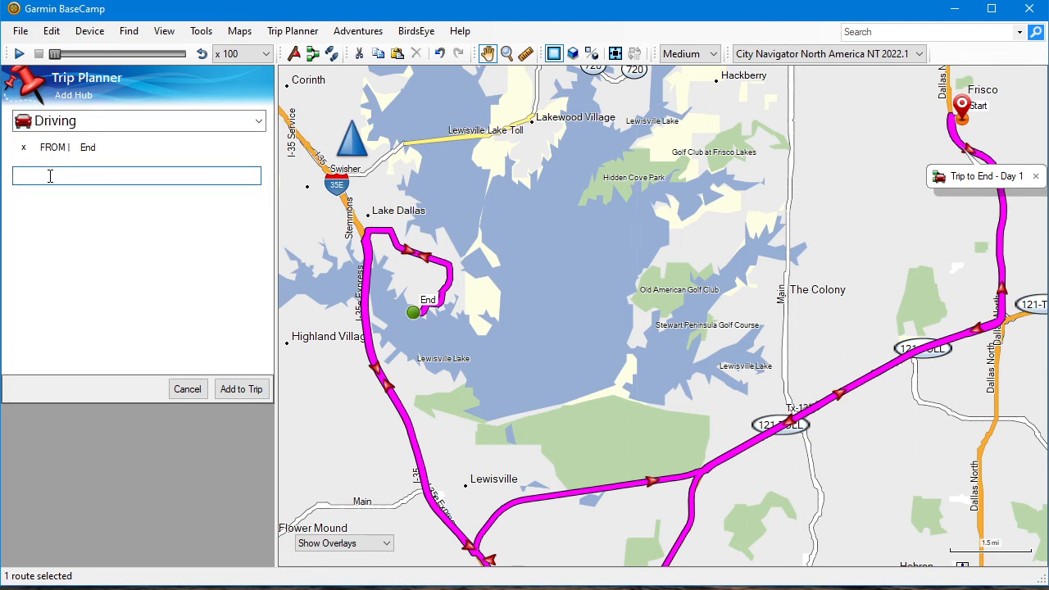
{"action": "type", "text": "middle"}
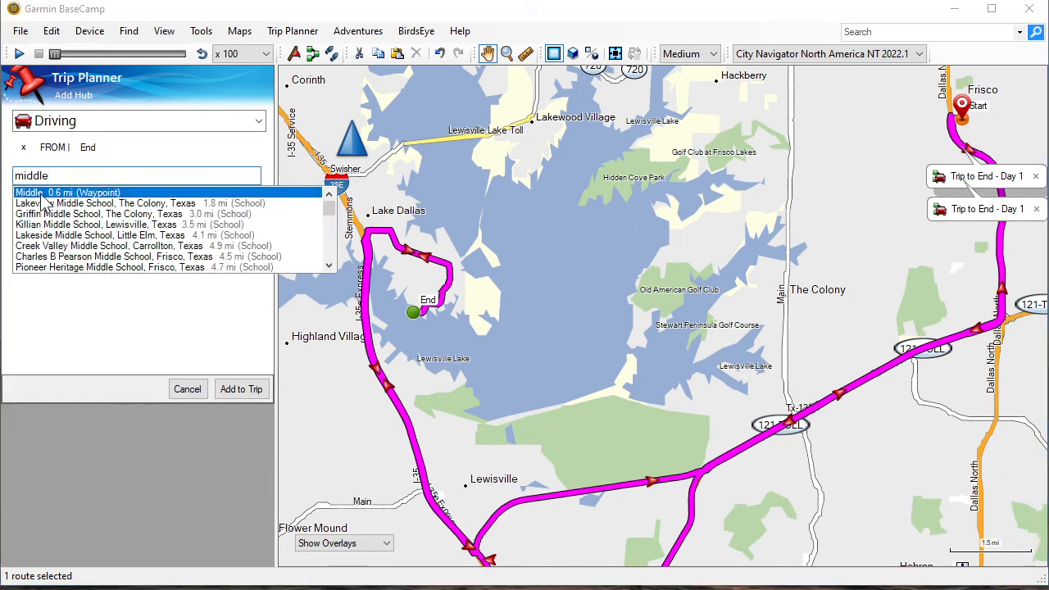
{"action": "left_click", "coordinate": [42, 195]}
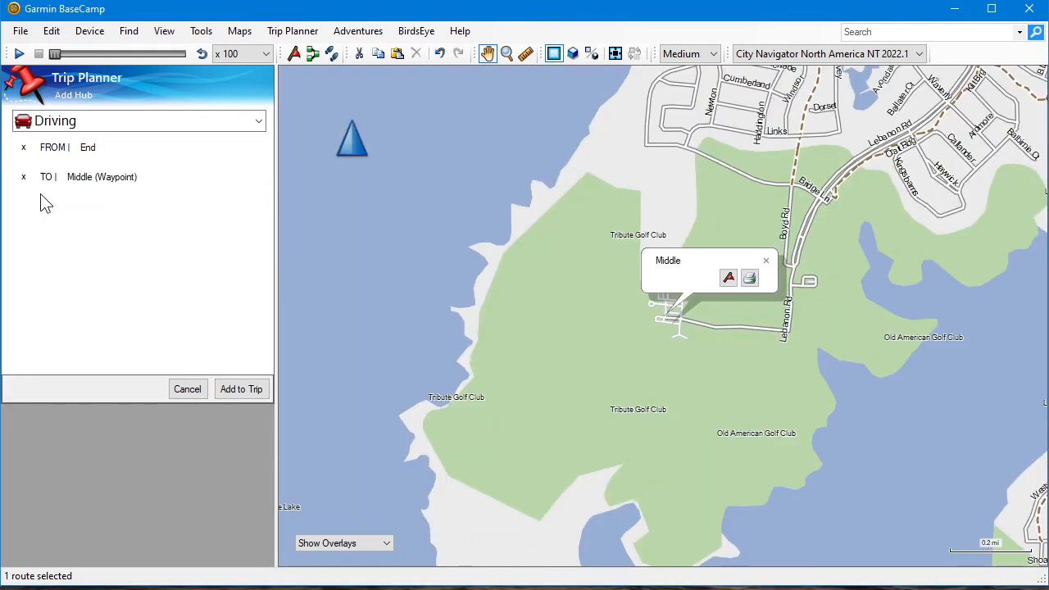
{"action": "left_click", "coordinate": [235, 391]}
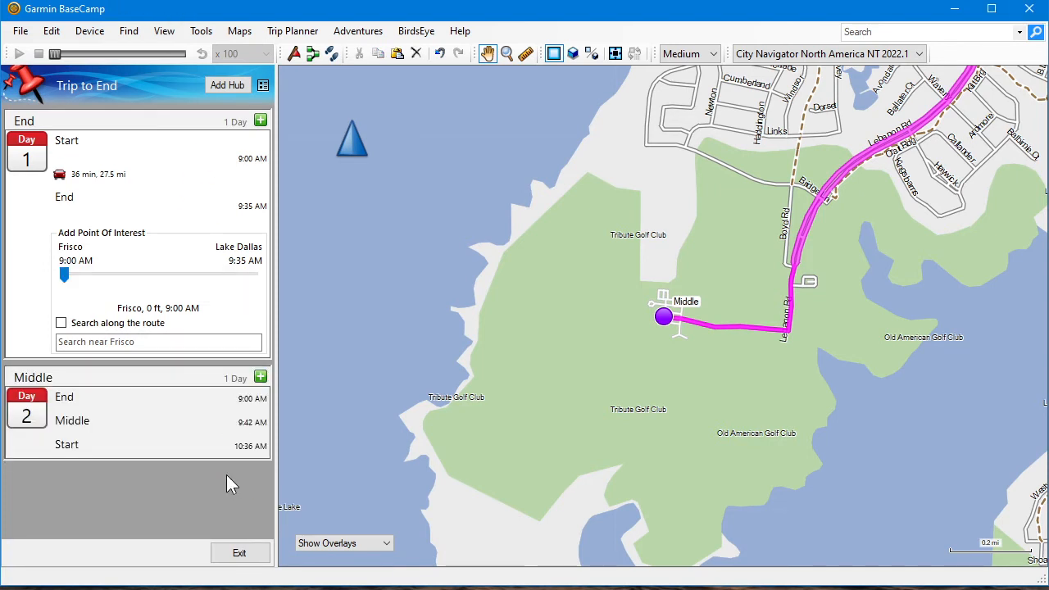
{"action": "left_click", "coordinate": [255, 557]}
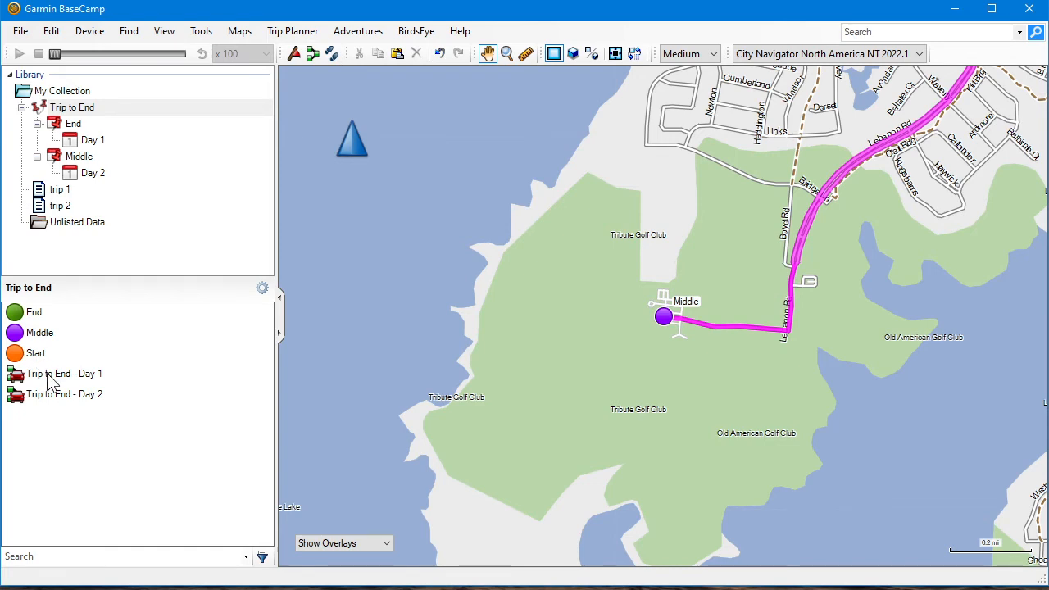
Insert the Middle waypoint as a via point in the Trip to End - Day 1 route
{"action": "double_click", "coordinate": [49, 380]}
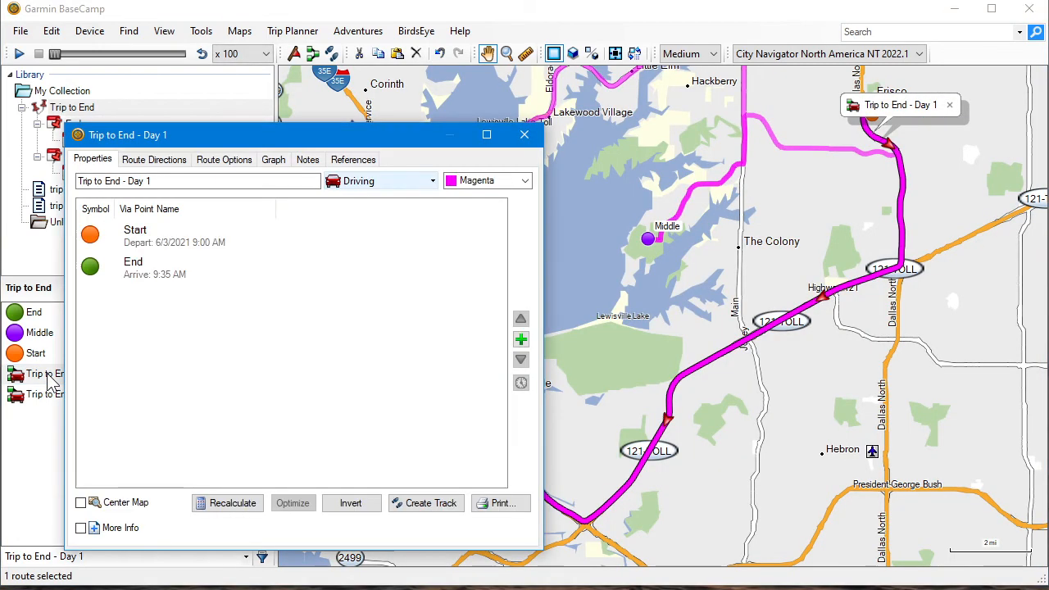
{"action": "left_click", "coordinate": [521, 338]}
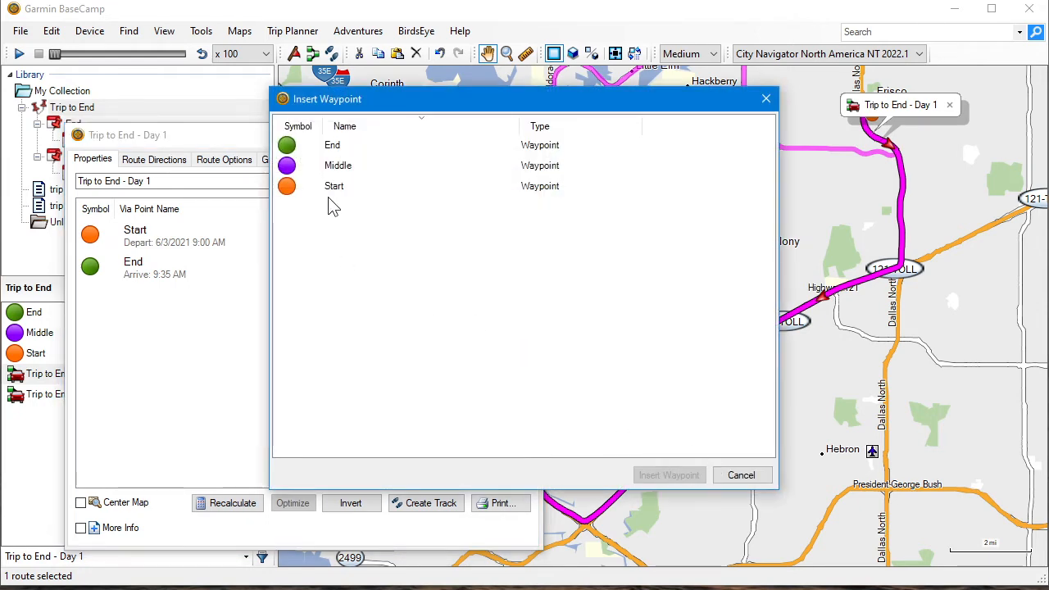
{"action": "left_click", "coordinate": [328, 166]}
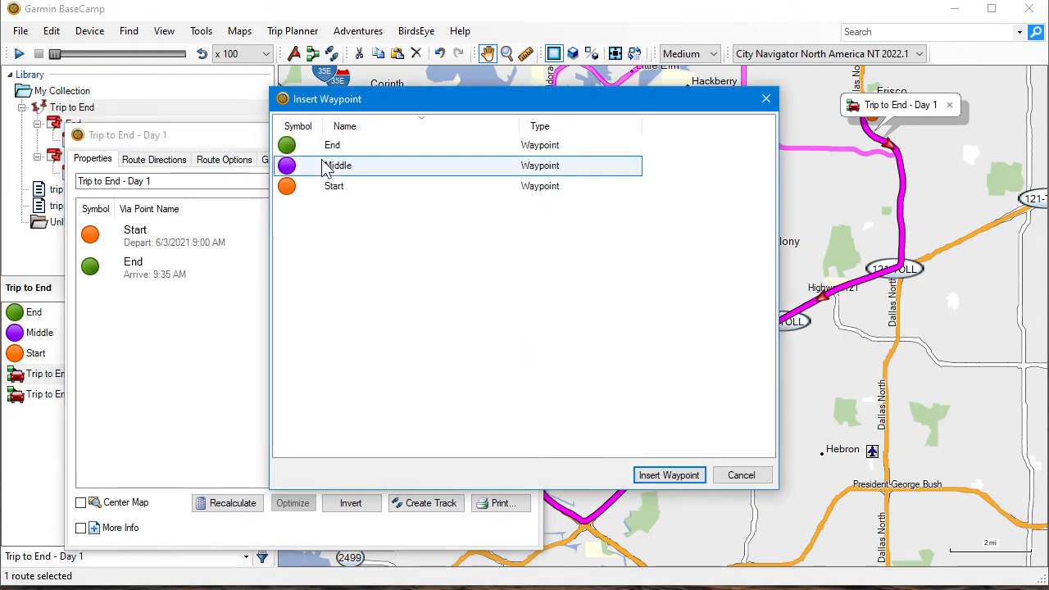
{"action": "left_click", "coordinate": [667, 476]}
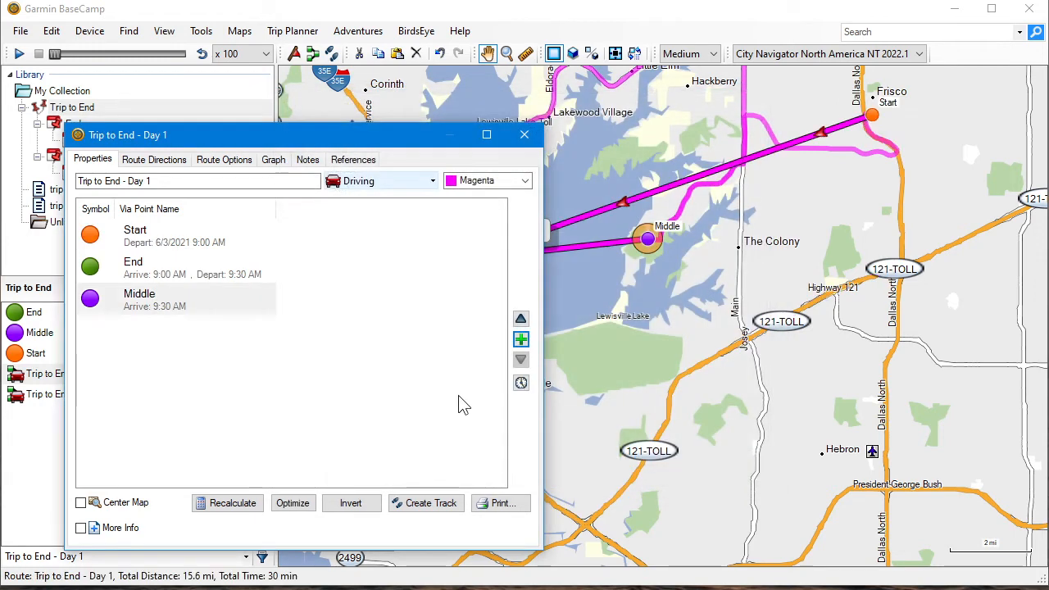
Move Middle ahead of End in the Day 1 route, recalculate the route and close its properties
{"action": "left_click", "coordinate": [188, 305]}
{"action": "left_click", "coordinate": [520, 318]}
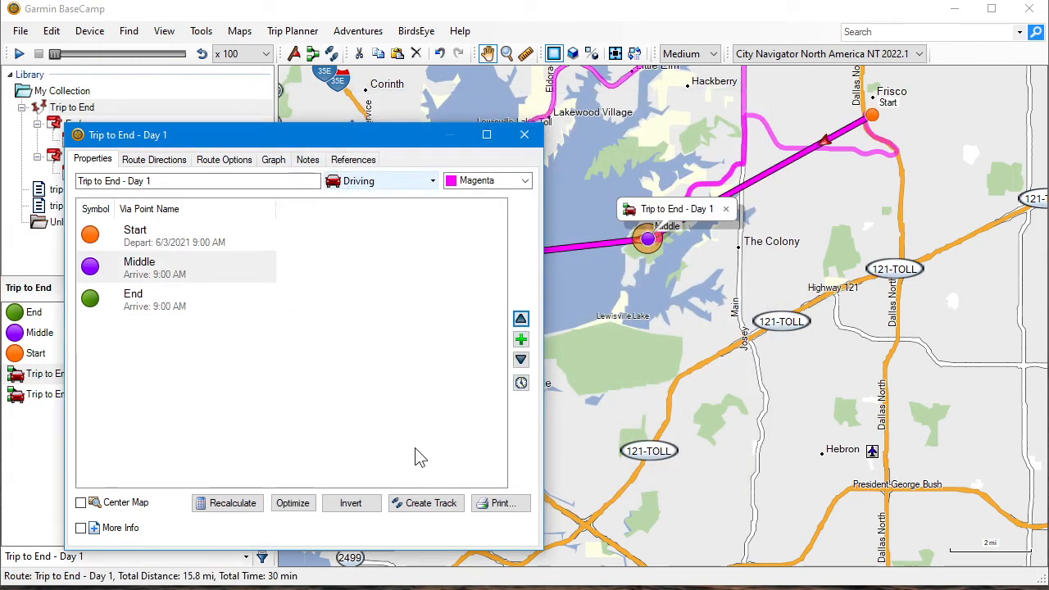
{"action": "left_click", "coordinate": [230, 502]}
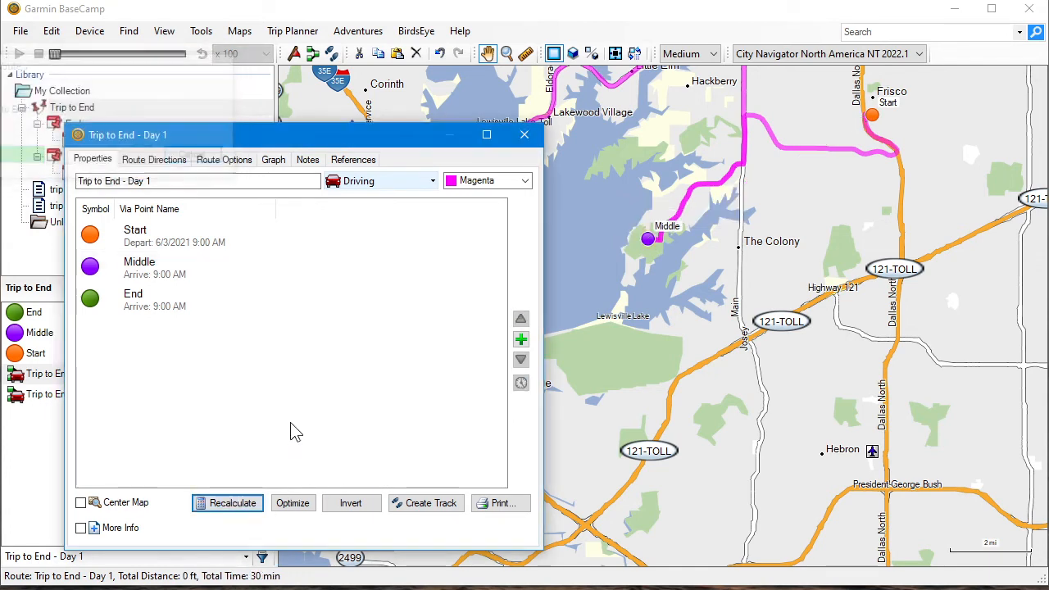
{"action": "left_click", "coordinate": [524, 134]}
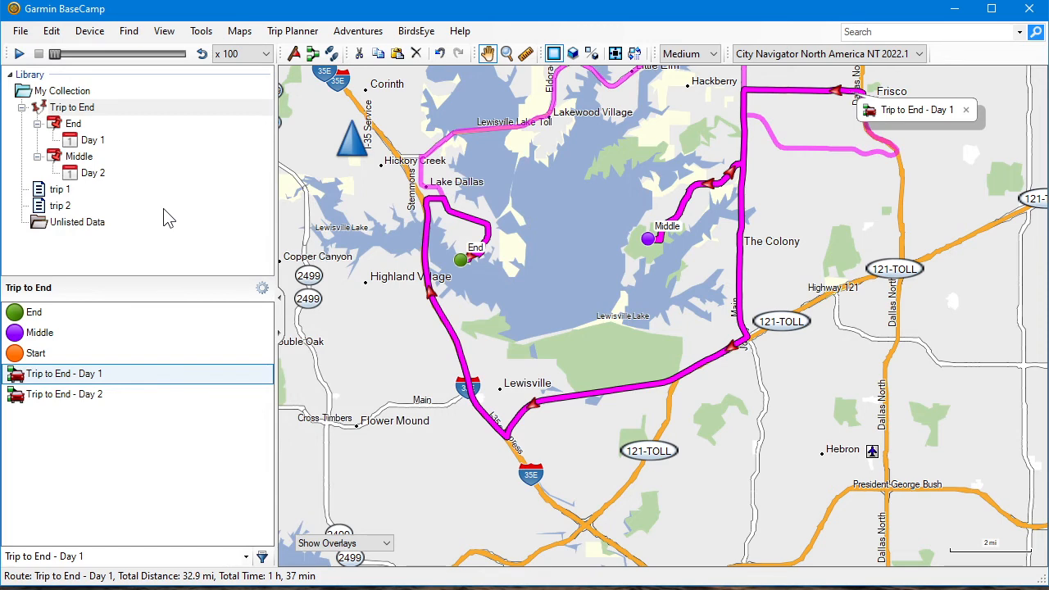
Review the Start to End route in trip 1 for comparison, and collapse Trip to End in the library
{"action": "left_click", "coordinate": [59, 189]}
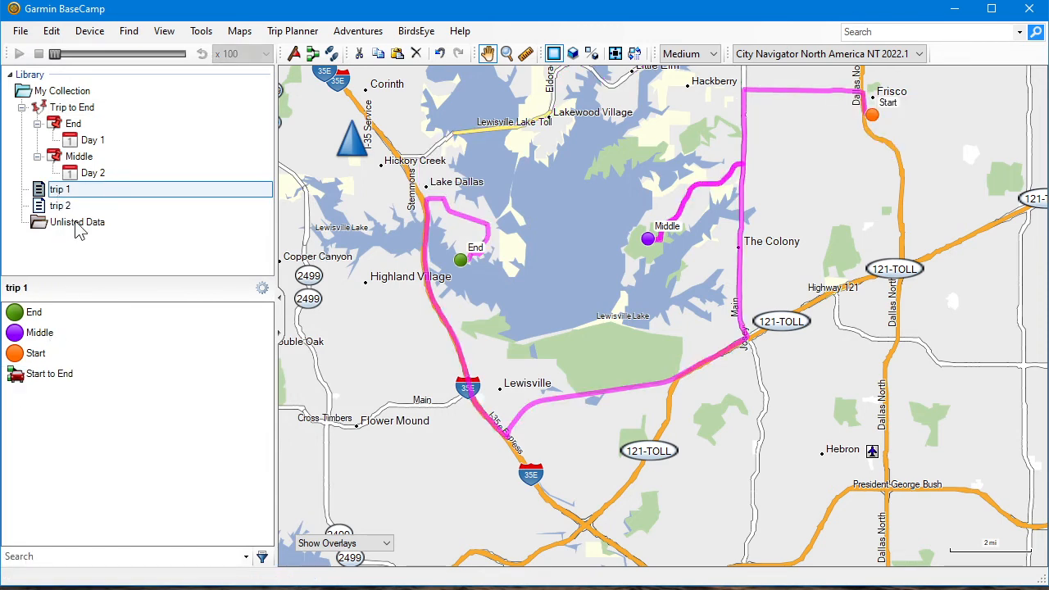
{"action": "left_click", "coordinate": [41, 379]}
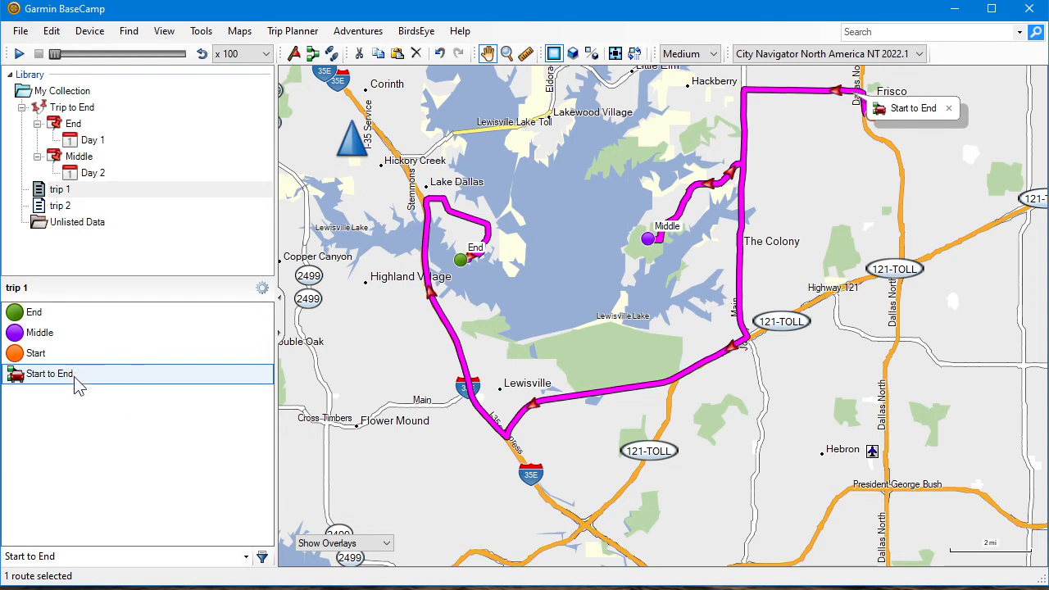
{"action": "left_click", "coordinate": [21, 108]}
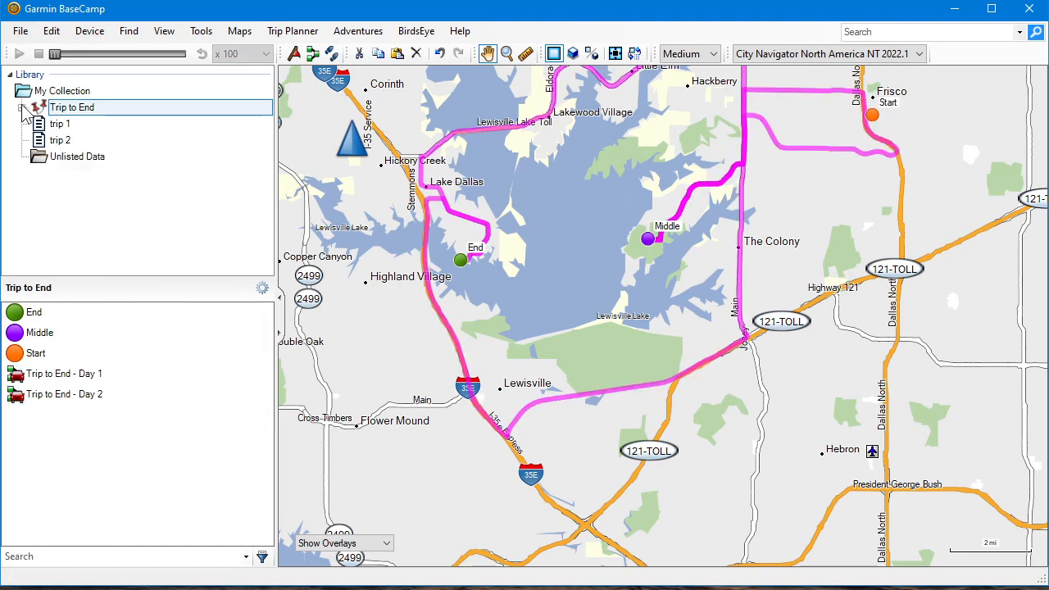
{"action": "left_click", "coordinate": [54, 127]}
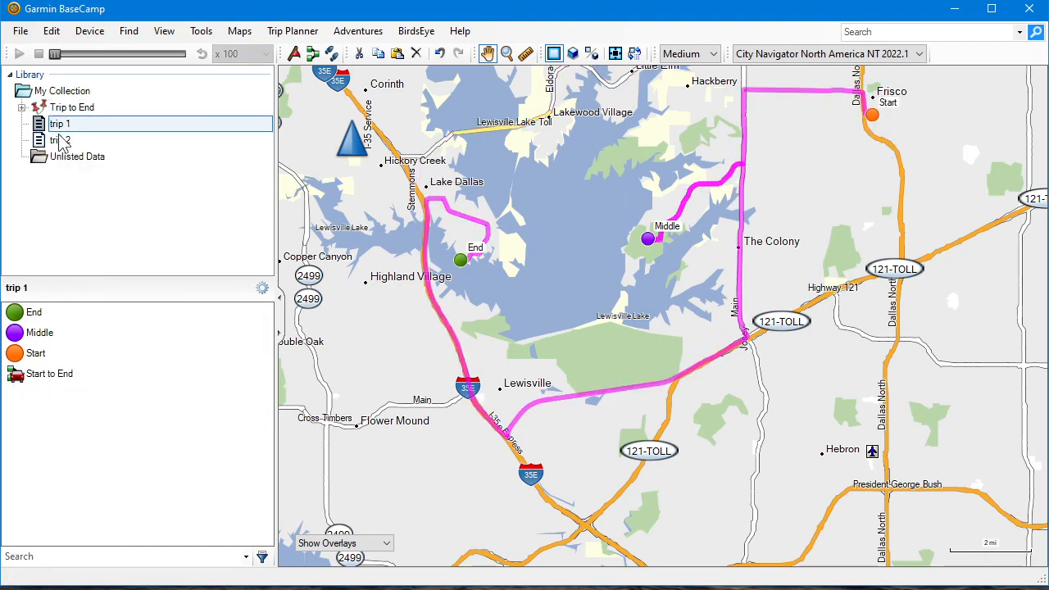
Open the trip 2 list in the collection
{"action": "left_click", "coordinate": [60, 142]}
{"action": "scroll", "coordinate": [532, 278], "scroll_direction": "down", "scroll_amount": 3}
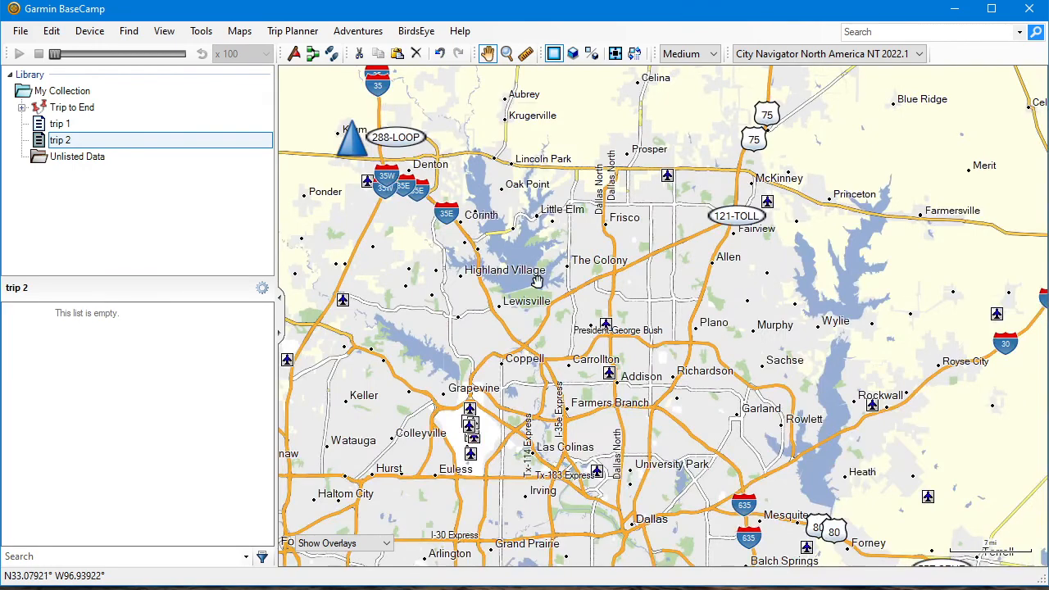
{"action": "left_click_drag", "start_coordinate": [537, 281], "coordinate": [557, 255]}
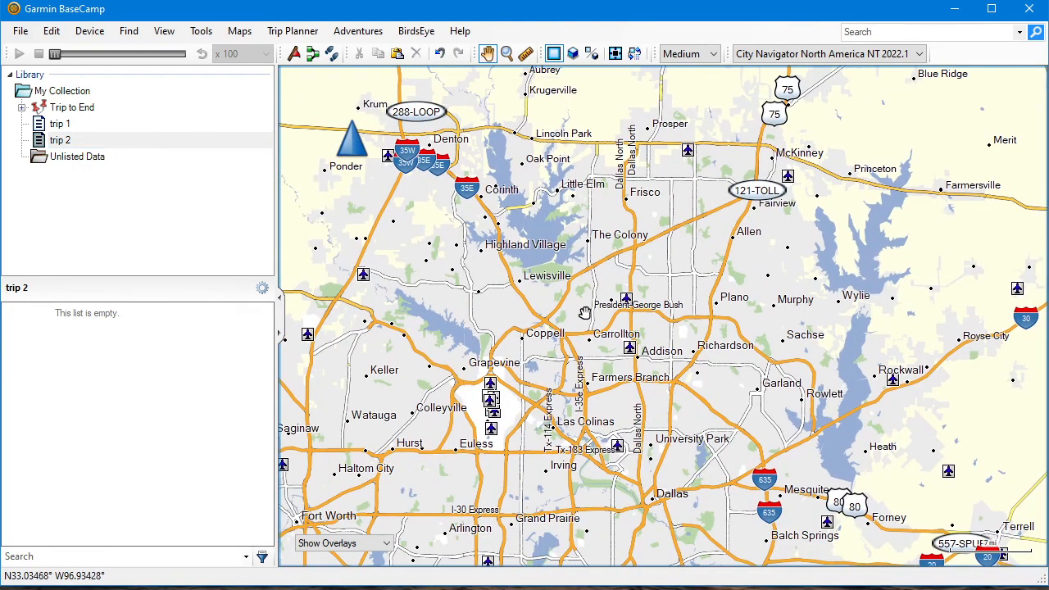
{"action": "left_click_drag", "start_coordinate": [668, 383], "coordinate": [658, 249]}
{"action": "scroll", "coordinate": [658, 249], "scroll_direction": "down", "scroll_amount": 1}
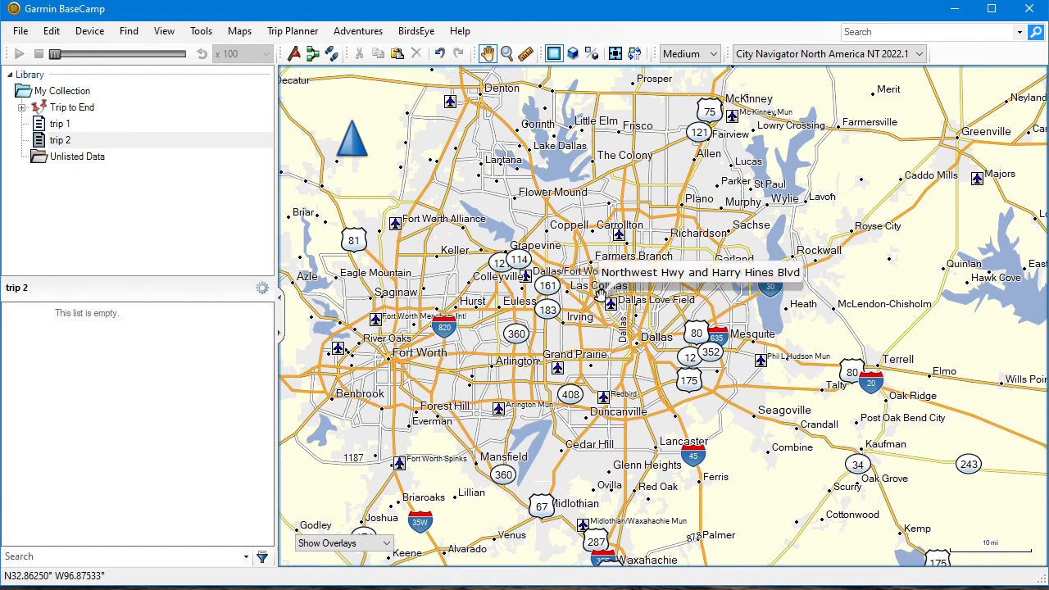
Hide the Playback toolbar and narrow the library pane to give the map more room
{"action": "right_click", "coordinate": [960, 58]}
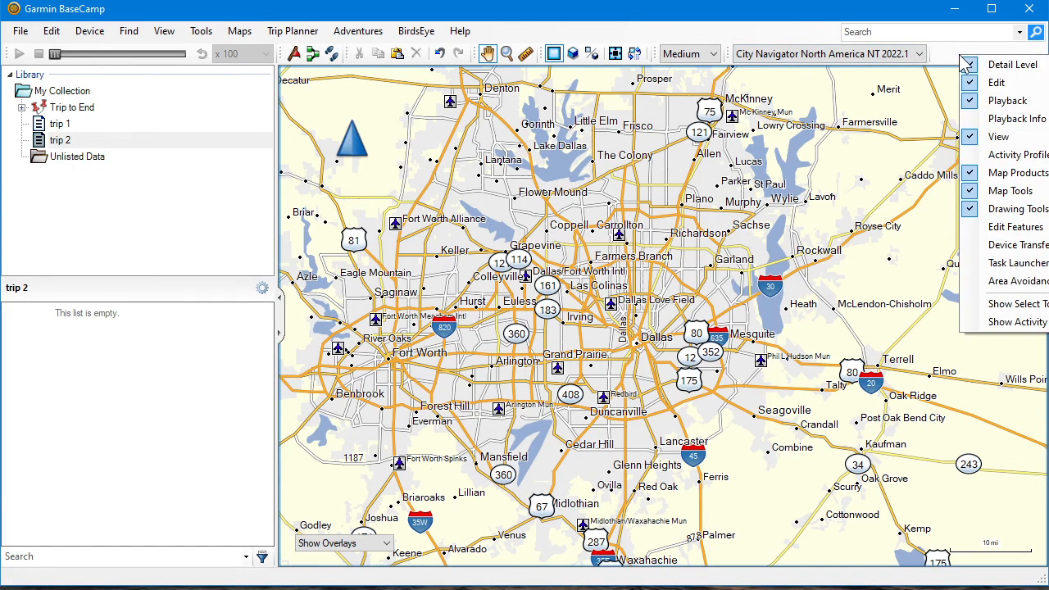
{"action": "left_click", "coordinate": [1004, 100]}
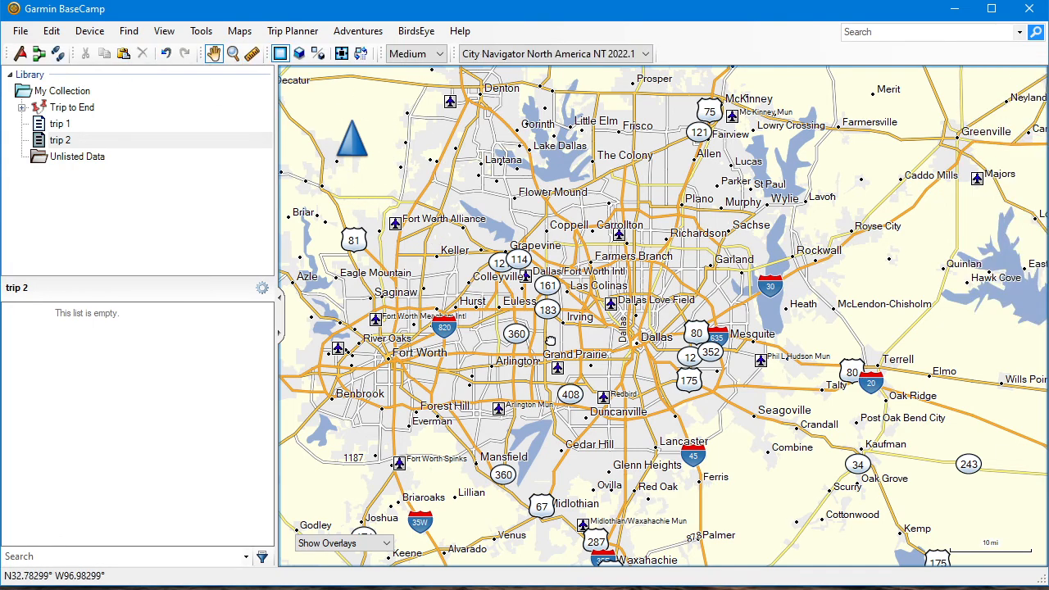
{"action": "left_click_drag", "start_coordinate": [550, 340], "coordinate": [515, 366]}
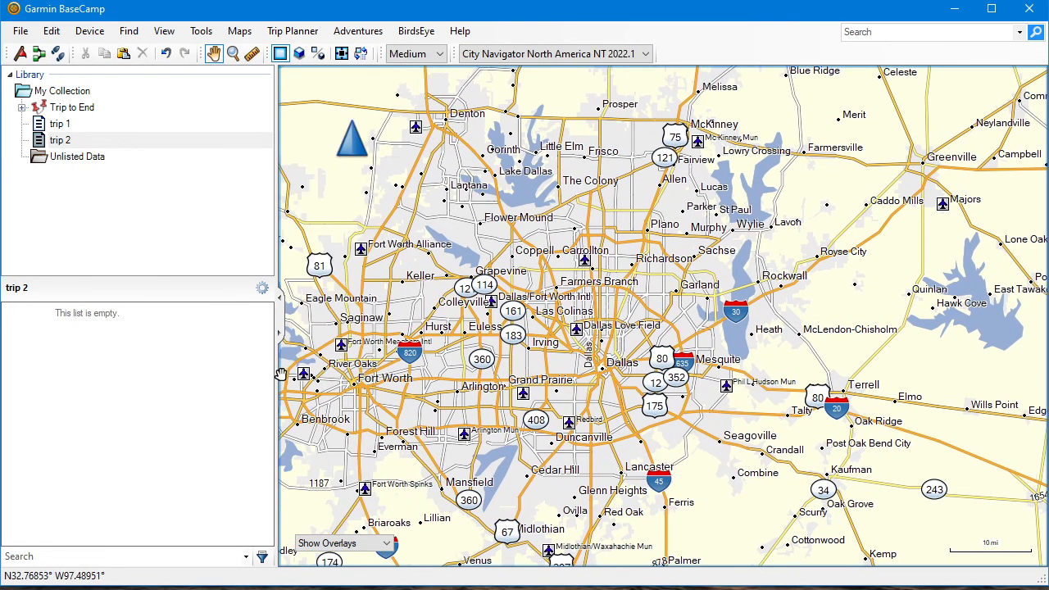
{"action": "left_click_drag", "start_coordinate": [275, 375], "coordinate": [174, 379]}
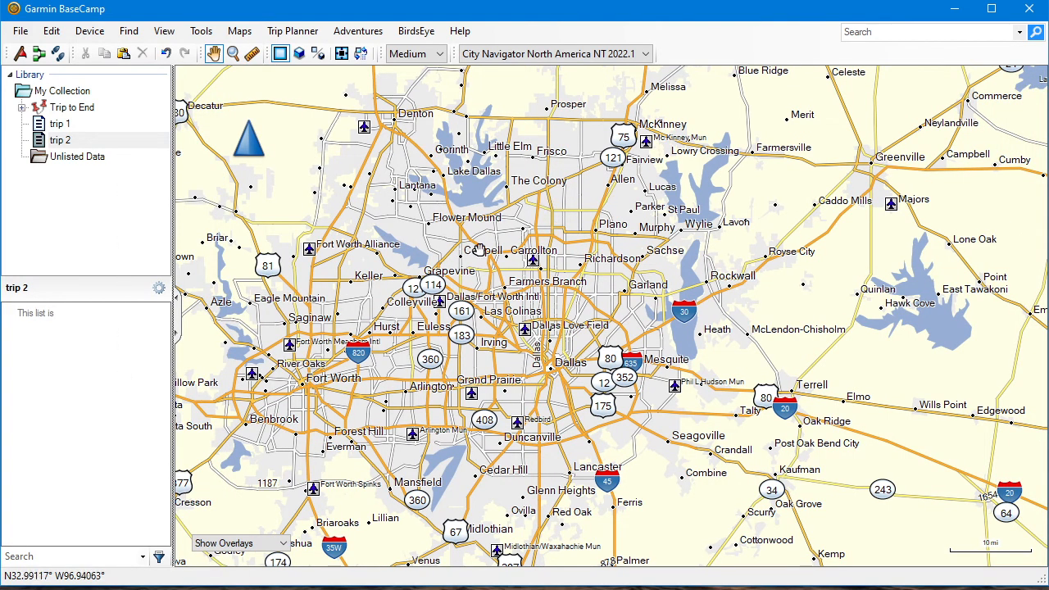
Draw a route on the map from Denton to Lincoln Park in trip 2 and dismiss the New Route window
{"action": "left_click_drag", "start_coordinate": [316, 350], "coordinate": [554, 266]}
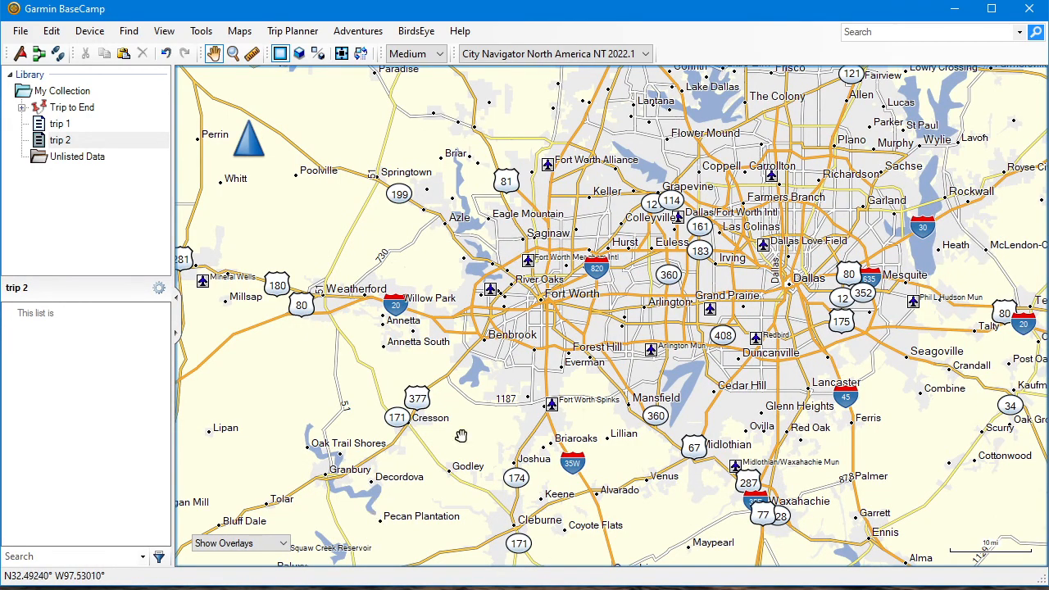
{"action": "left_click_drag", "start_coordinate": [605, 248], "coordinate": [490, 421]}
{"action": "scroll", "coordinate": [541, 244], "scroll_direction": "up", "scroll_amount": 5}
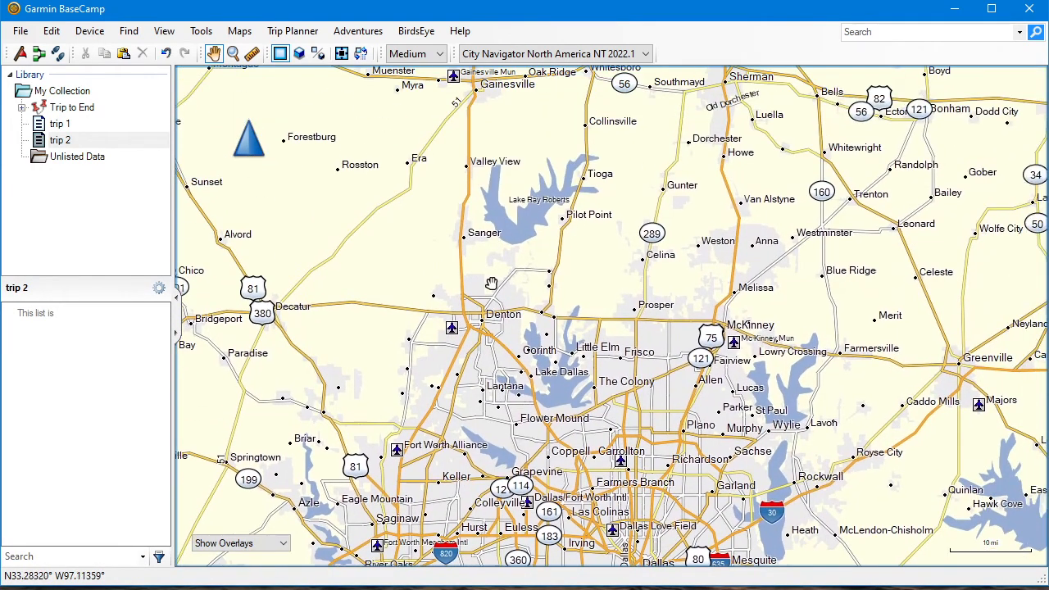
{"action": "scroll", "coordinate": [484, 361], "scroll_direction": "up", "scroll_amount": 2}
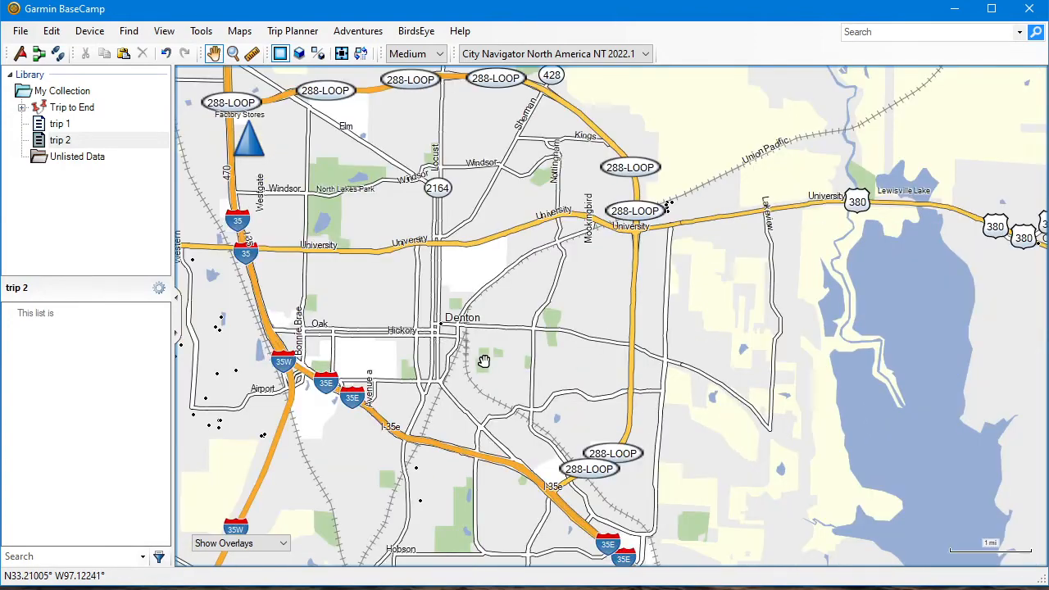
{"action": "left_click_drag", "start_coordinate": [515, 335], "coordinate": [447, 392]}
{"action": "scroll", "coordinate": [446, 391], "scroll_direction": "down", "scroll_amount": 1}
{"action": "scroll", "coordinate": [446, 392], "scroll_direction": "down", "scroll_amount": 1}
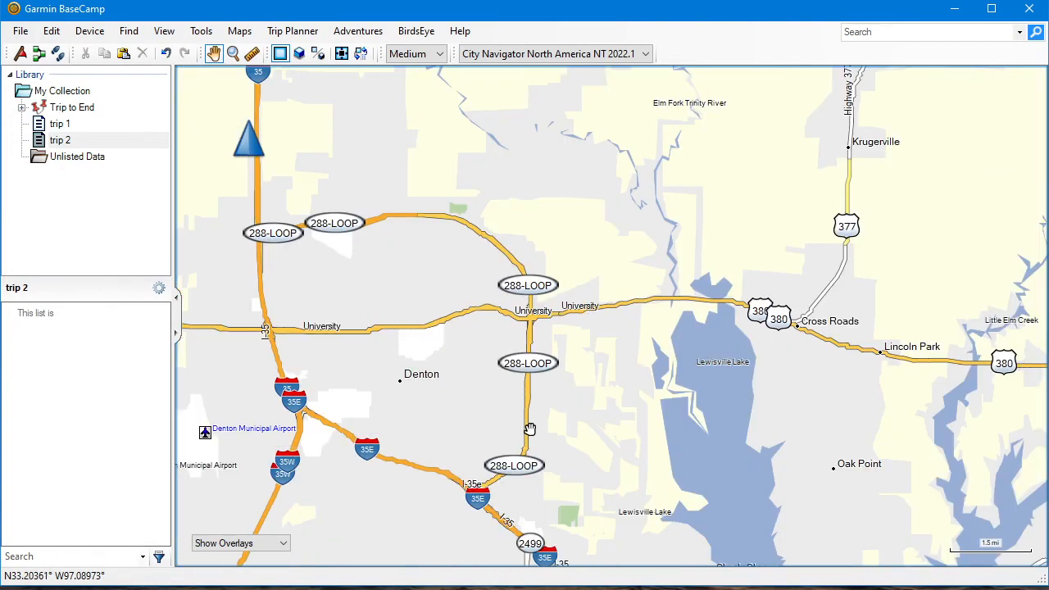
{"action": "right_click", "coordinate": [402, 378]}
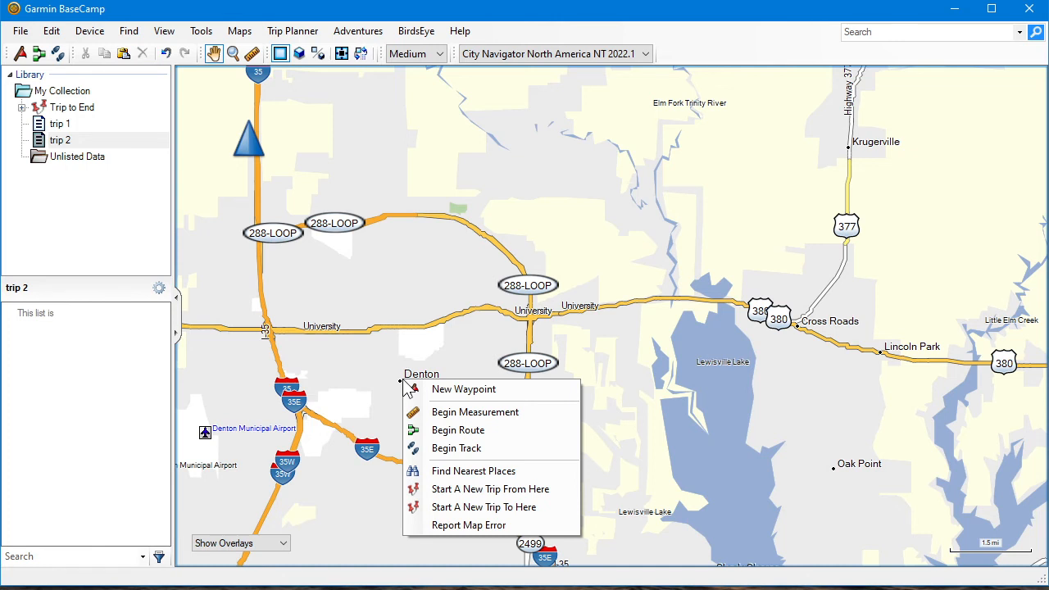
{"action": "left_click", "coordinate": [452, 431]}
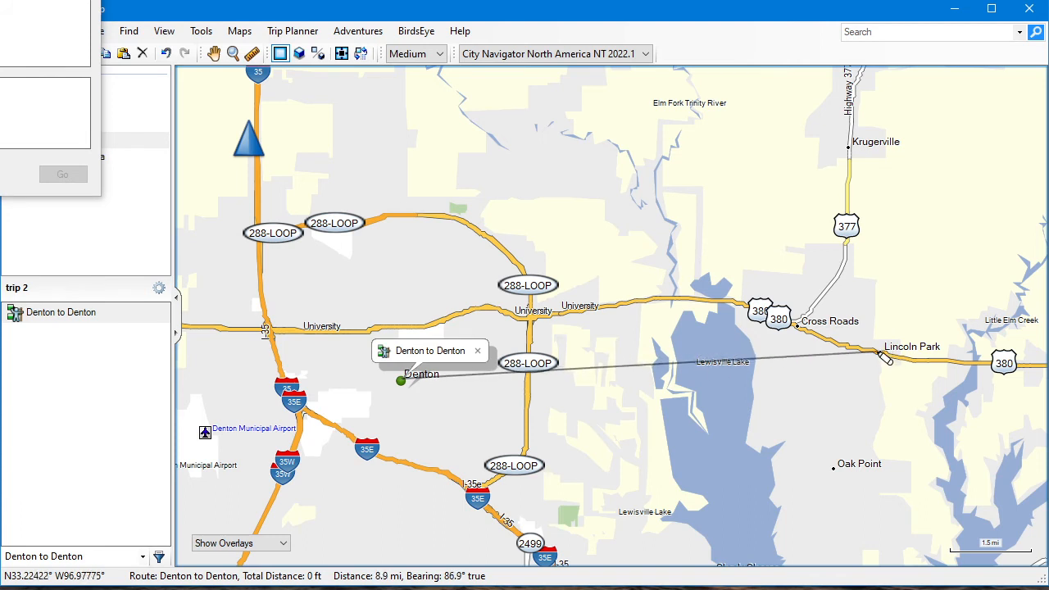
{"action": "left_click", "coordinate": [878, 353]}
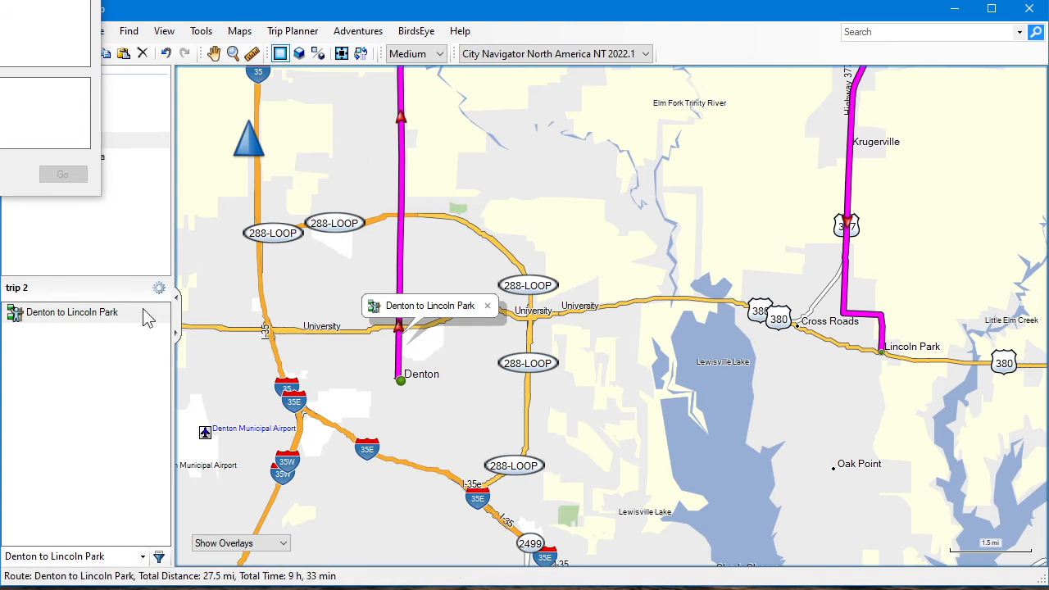
{"action": "left_click_drag", "start_coordinate": [0, 0], "coordinate": [329, 122]}
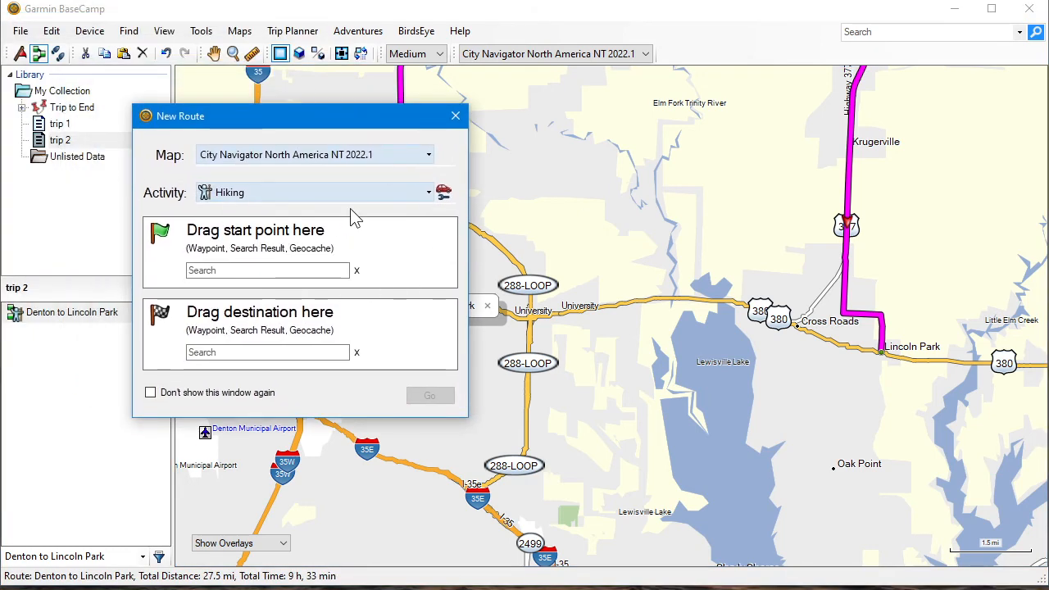
{"action": "left_click", "coordinate": [455, 119]}
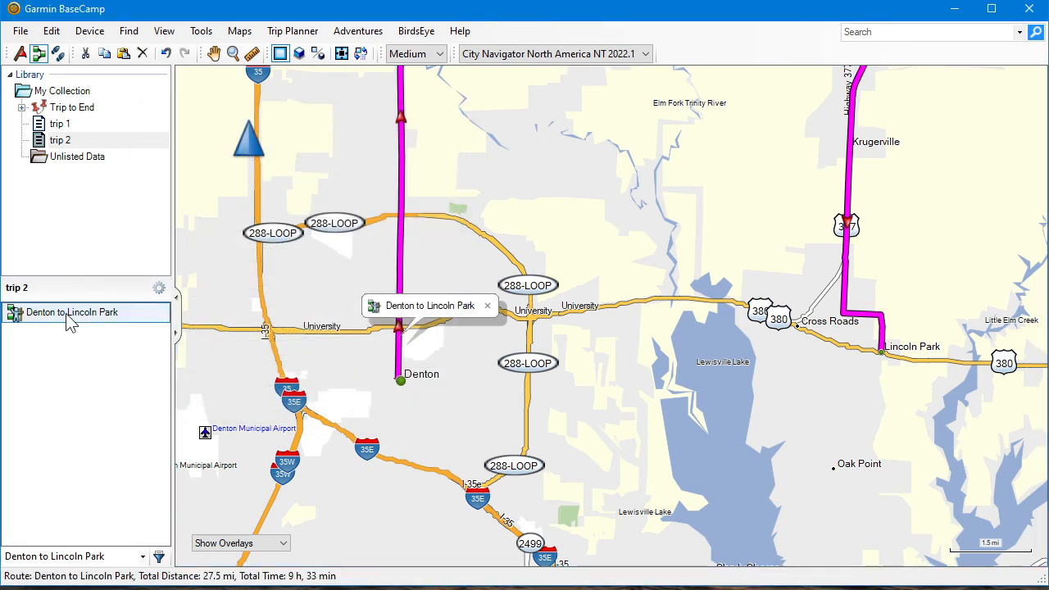
Set the Denton to Lincoln Park route's activity profile to Driving, recalculate the route and close its properties
{"action": "double_click", "coordinate": [69, 318]}
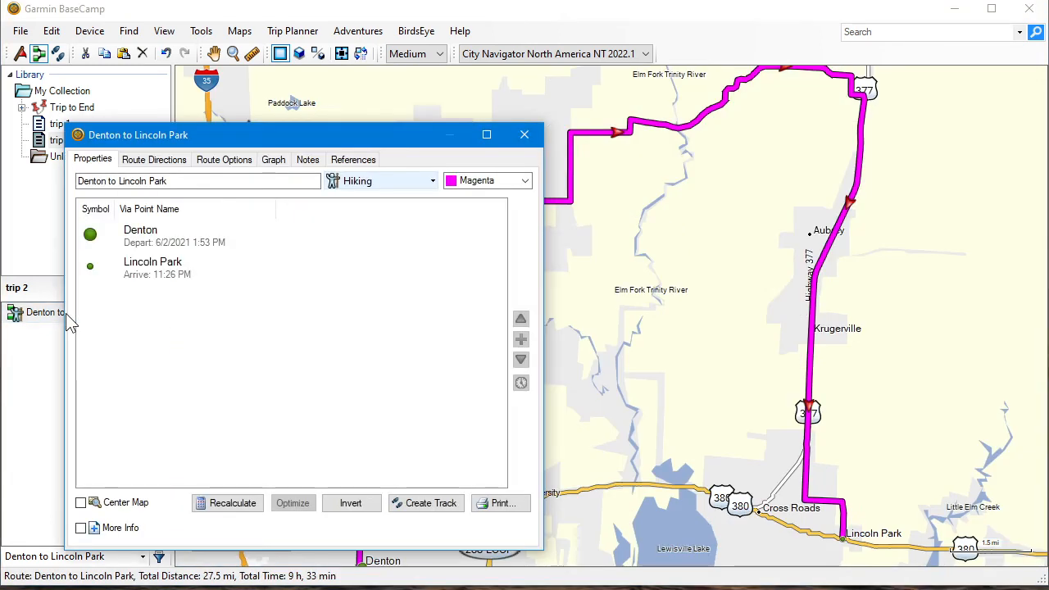
{"action": "left_click", "coordinate": [387, 184]}
{"action": "left_click", "coordinate": [378, 203]}
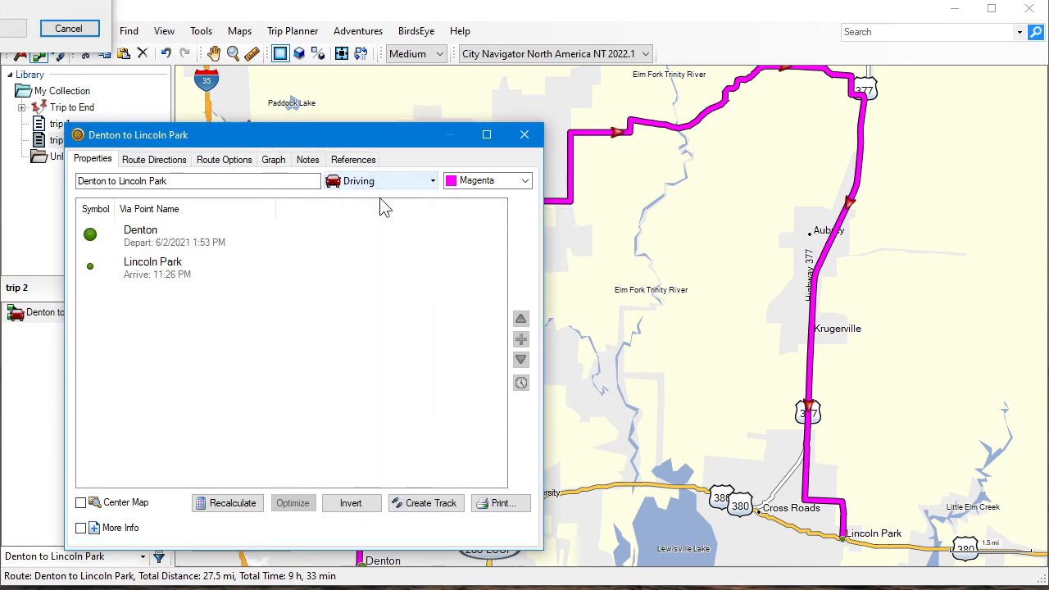
{"action": "left_click_drag", "start_coordinate": [375, 141], "coordinate": [356, 32]}
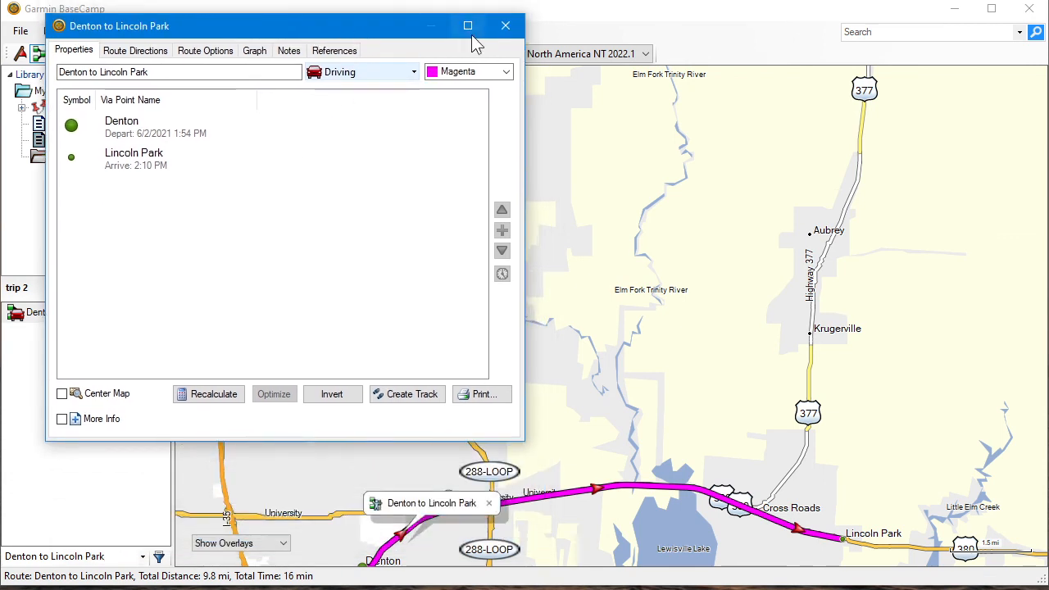
{"action": "left_click", "coordinate": [206, 403]}
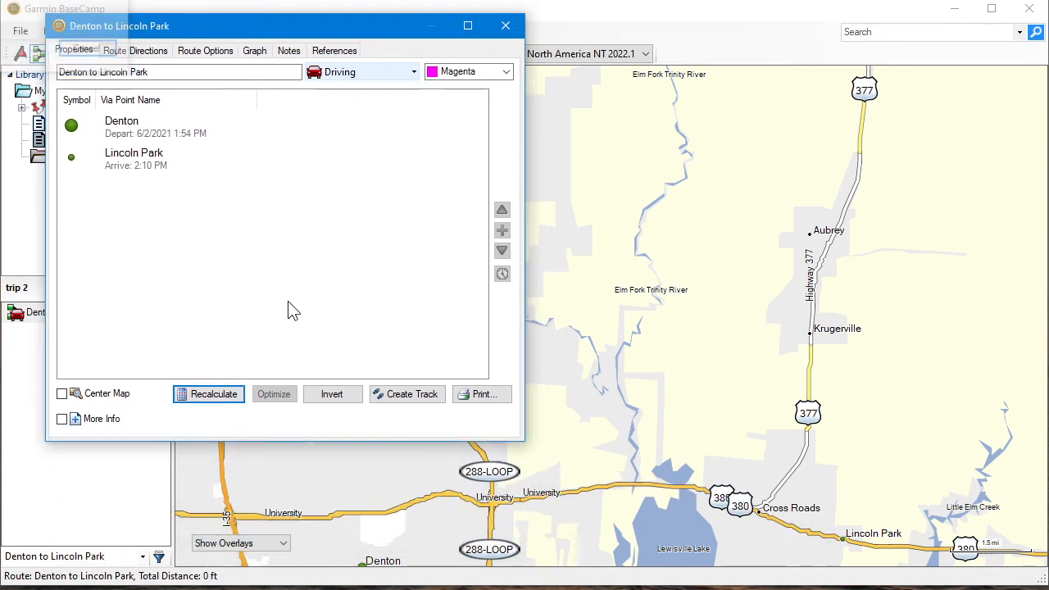
{"action": "left_click", "coordinate": [505, 25]}
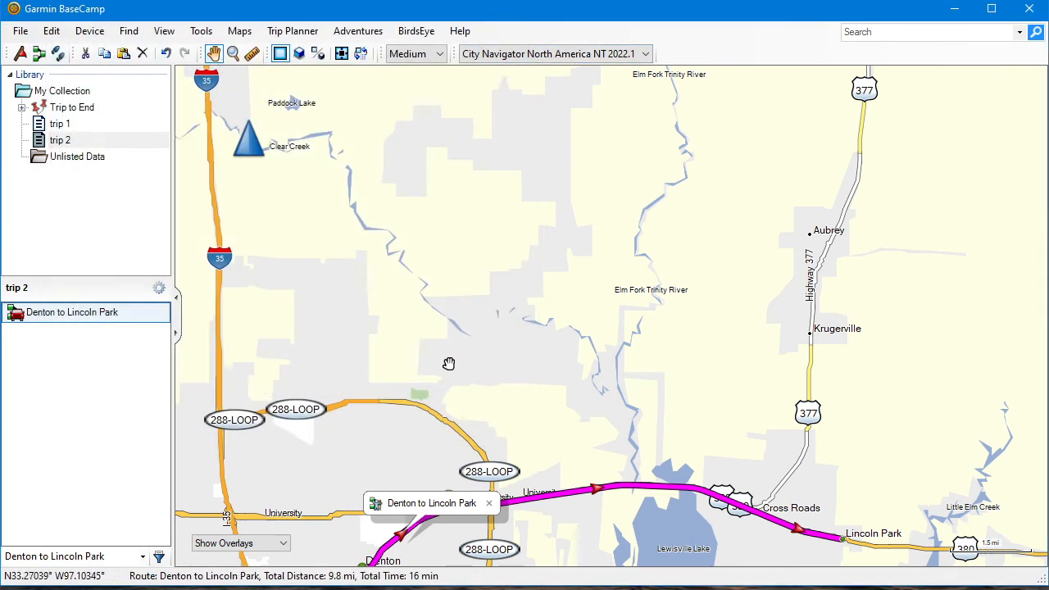
Review the direct Denton to Lincoln Park route on the map and delete it from trip 2
{"action": "left_click_drag", "start_coordinate": [503, 400], "coordinate": [477, 189]}
{"action": "left_click_drag", "start_coordinate": [635, 440], "coordinate": [606, 472]}
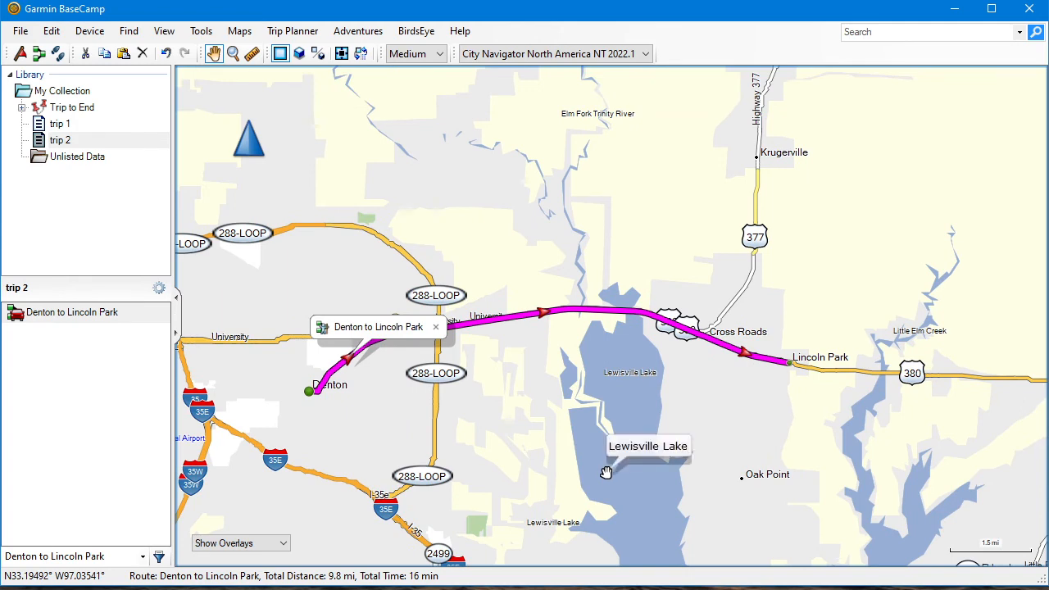
{"action": "scroll", "coordinate": [605, 473], "scroll_direction": "down", "scroll_amount": 1}
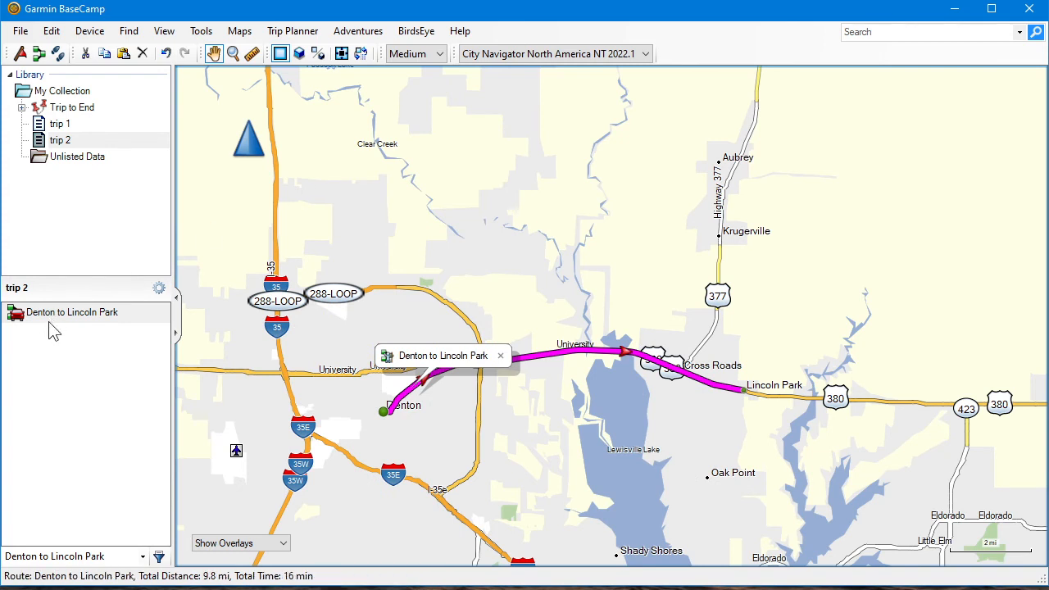
{"action": "right_click", "coordinate": [76, 319]}
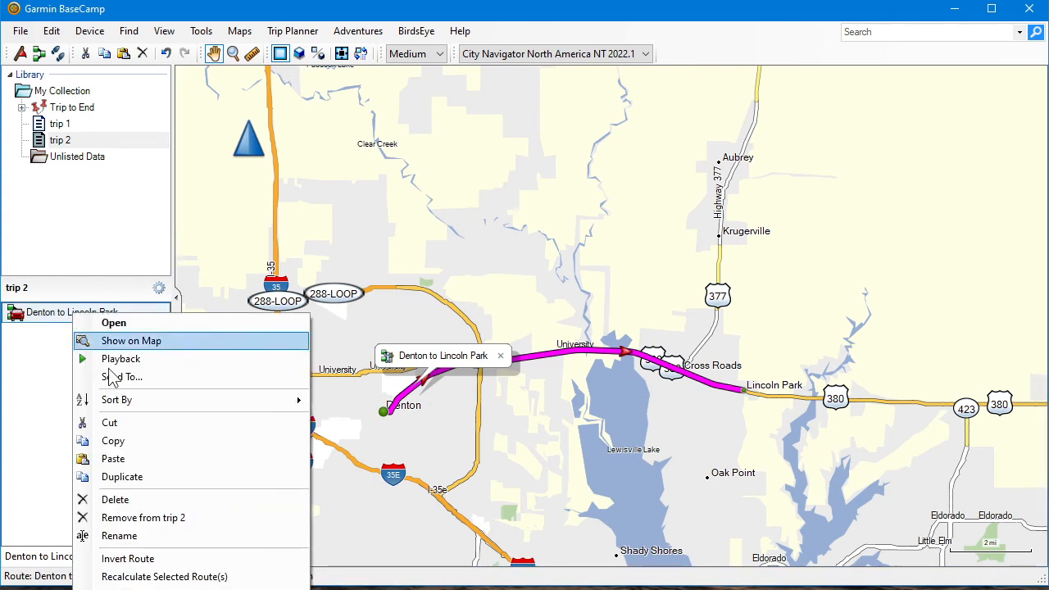
{"action": "left_click", "coordinate": [115, 500]}
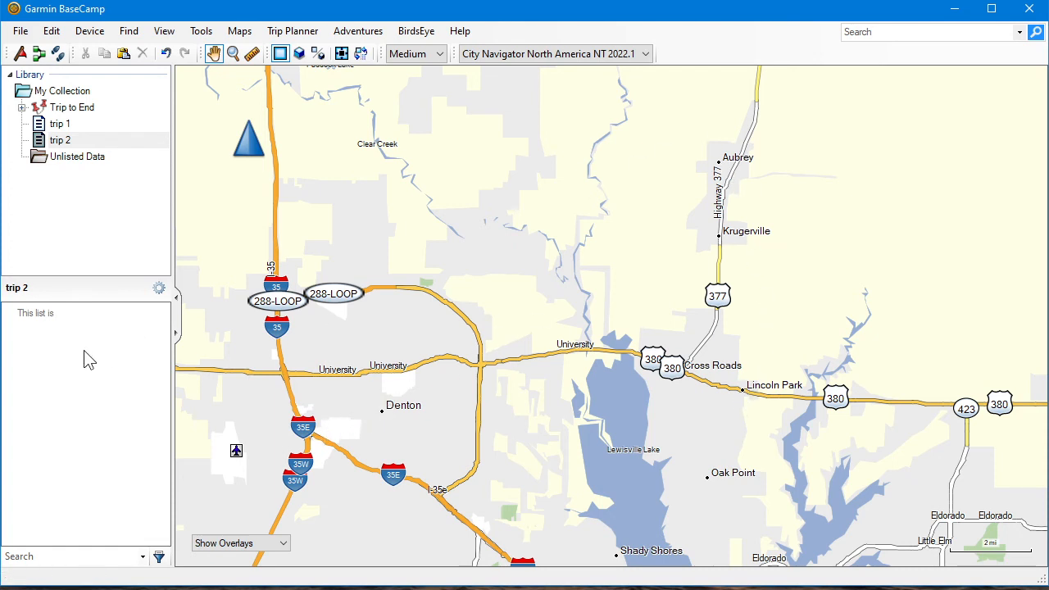
Draw a new route in trip 2 from Denton through Aubrey to Lincoln Park and dismiss the New Route window
{"action": "right_click", "coordinate": [382, 409]}
{"action": "left_click", "coordinate": [424, 464]}
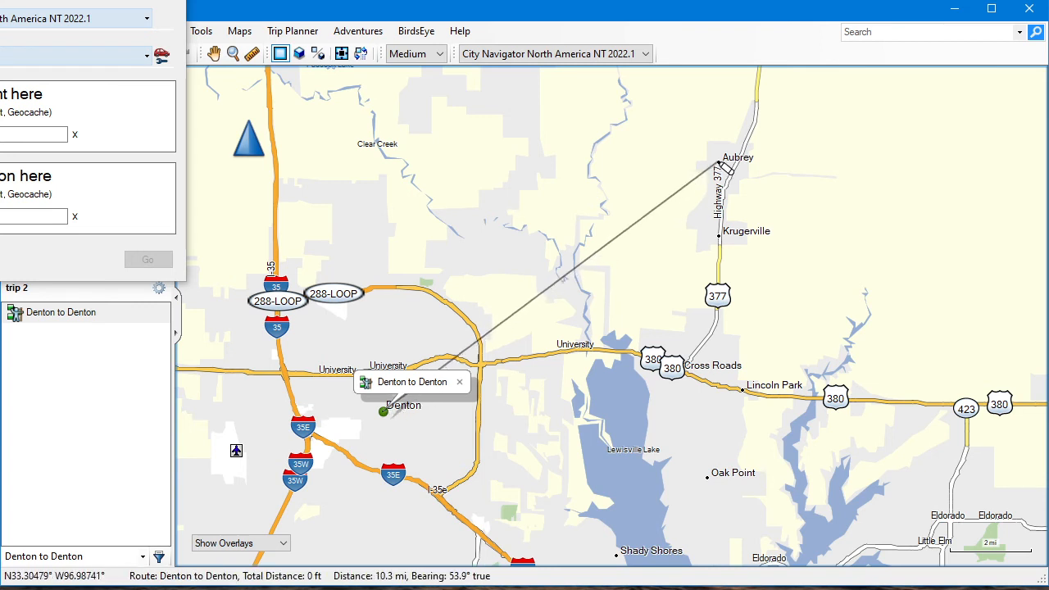
{"action": "left_click", "coordinate": [719, 163]}
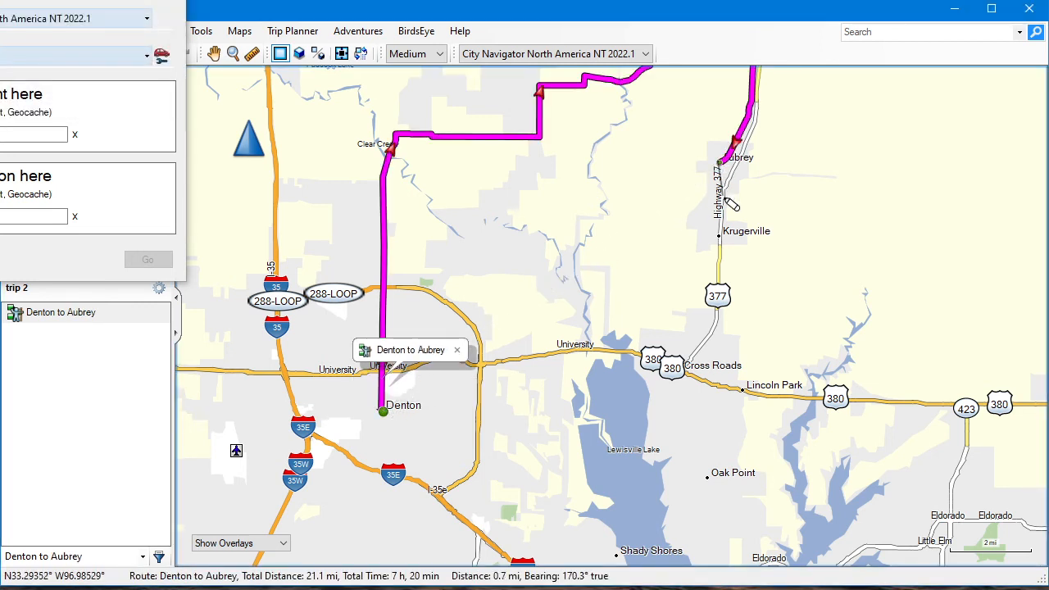
{"action": "left_click", "coordinate": [743, 392]}
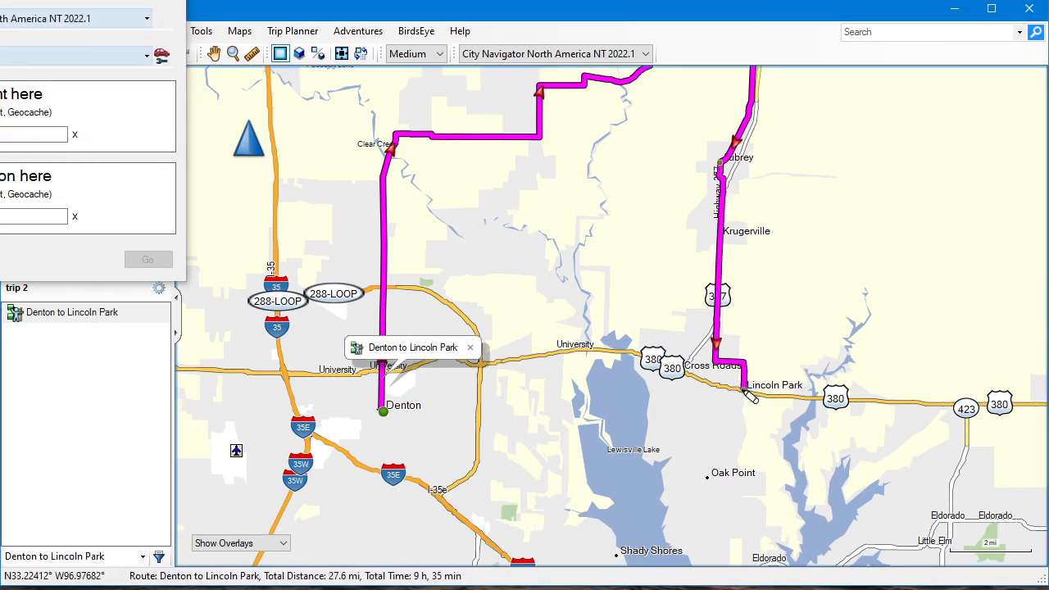
{"action": "left_click", "coordinate": [97, 1]}
{"action": "left_click_drag", "start_coordinate": [97, 2], "coordinate": [286, 133]}
{"action": "left_click", "coordinate": [393, 133]}
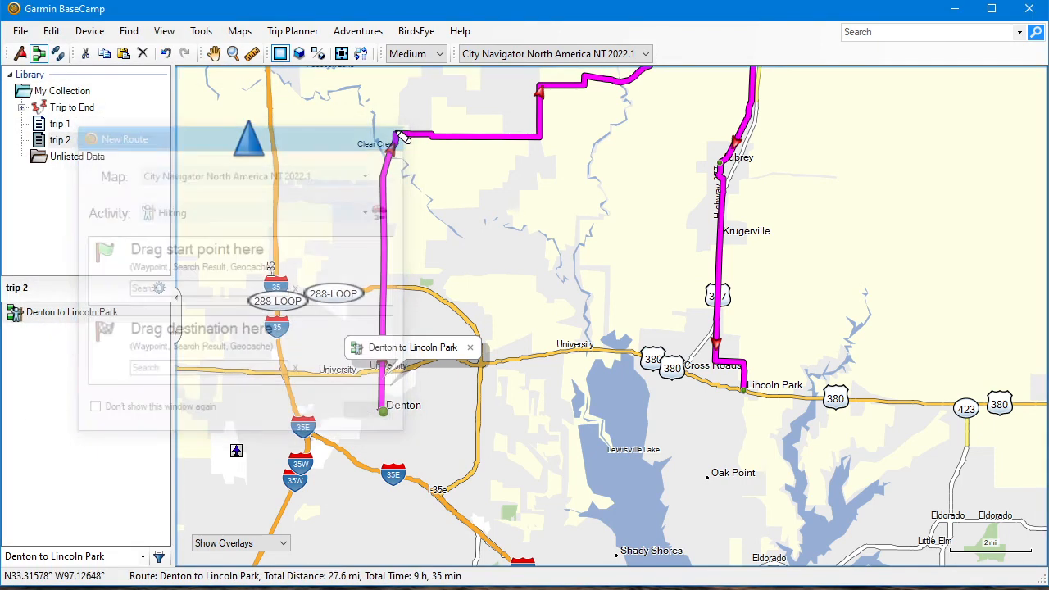
Set the activity profile of the route through Aubrey to Driving, close its properties and return to the Hand tool
{"action": "double_click", "coordinate": [91, 314]}
{"action": "left_click", "coordinate": [344, 71]}
{"action": "left_click", "coordinate": [345, 73]}
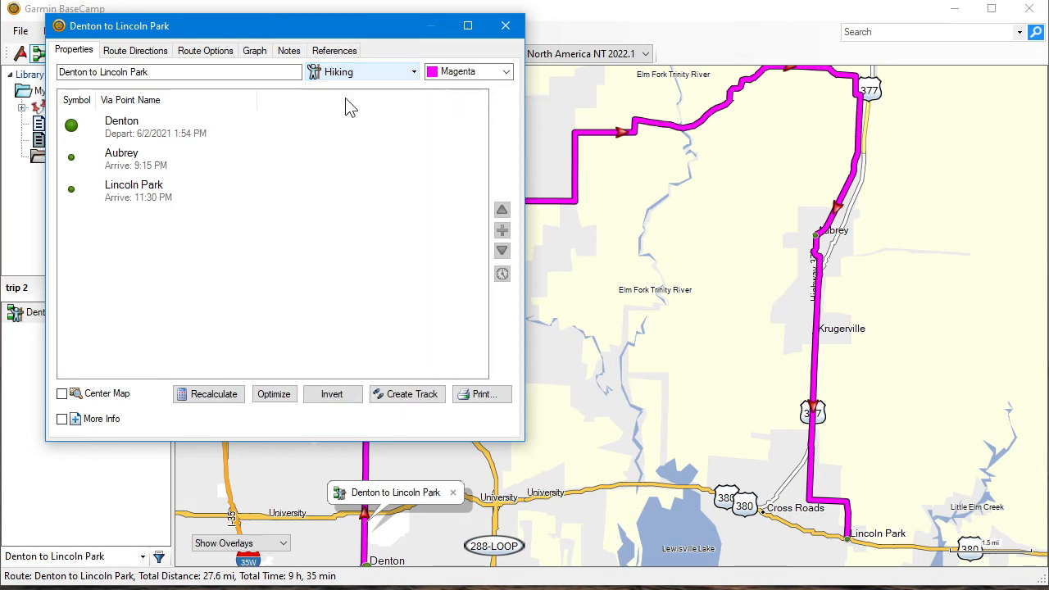
{"action": "left_click", "coordinate": [347, 72]}
{"action": "left_click", "coordinate": [329, 94]}
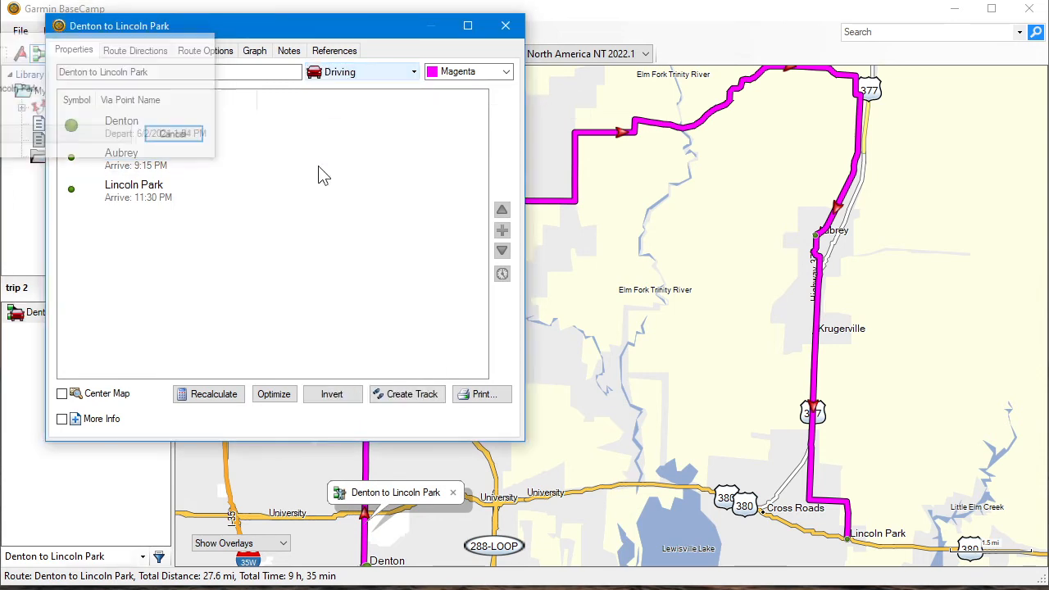
{"action": "left_click", "coordinate": [505, 25]}
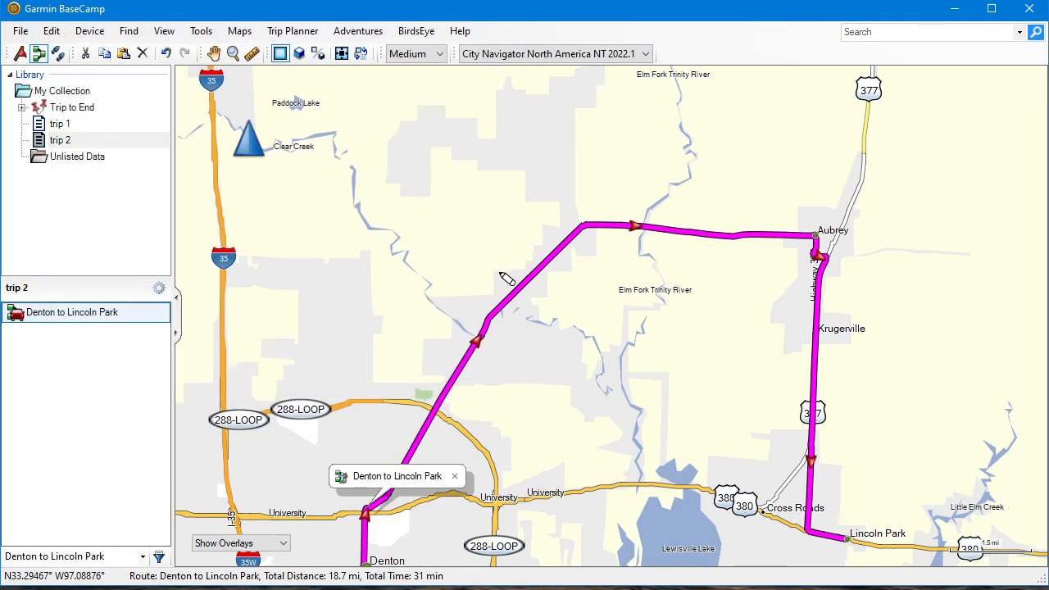
{"action": "left_click", "coordinate": [213, 53]}
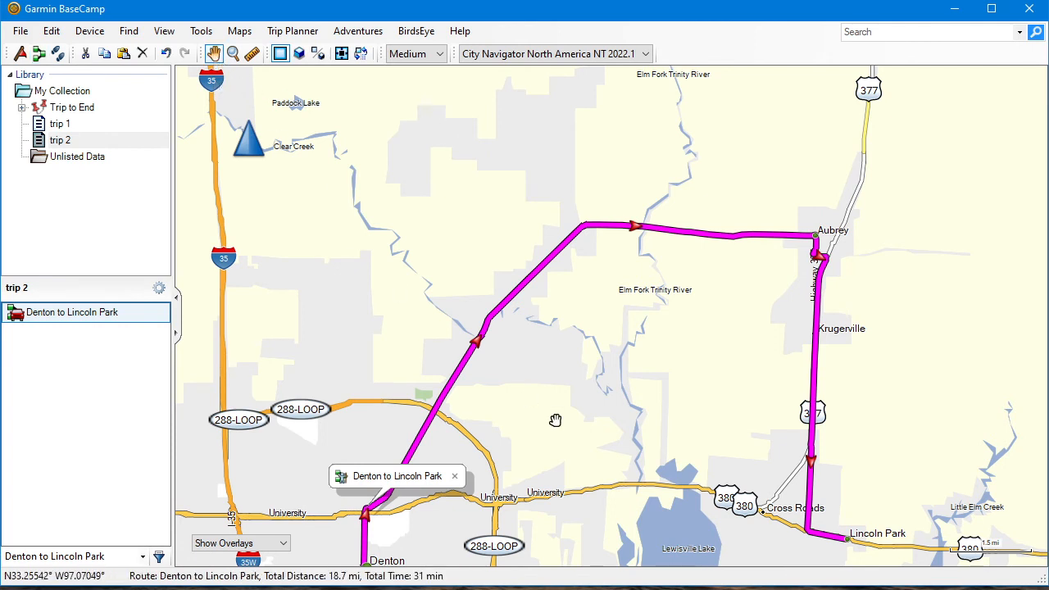
{"action": "left_click_drag", "start_coordinate": [555, 421], "coordinate": [538, 315]}
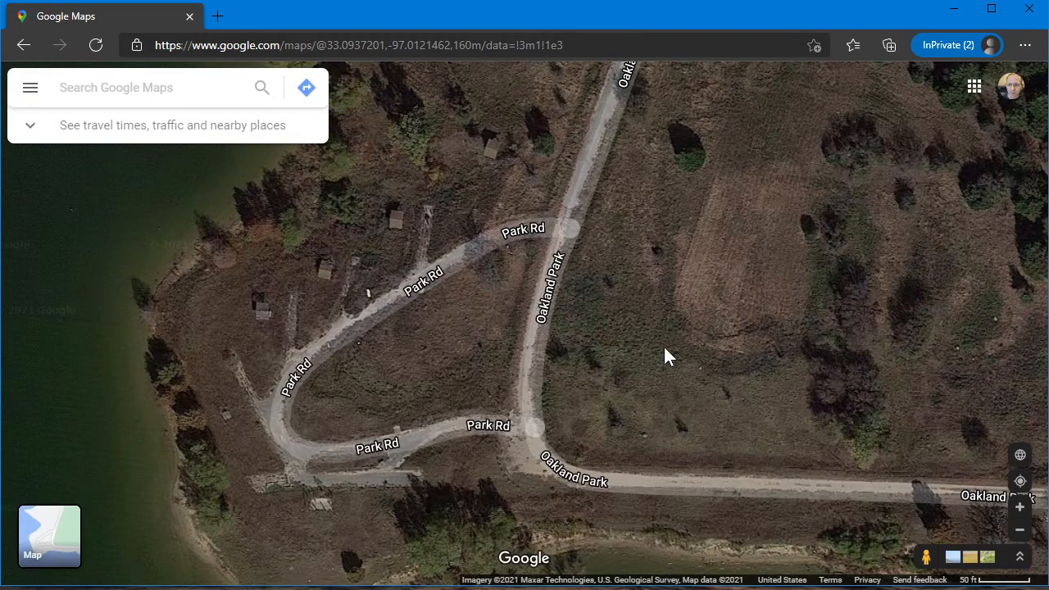
Switch to Google Maps, examine the satellite view of the roads around Oakland Park, and minimize the browser
{"action": "scroll", "coordinate": [663, 357], "scroll_direction": "down", "scroll_amount": 3}
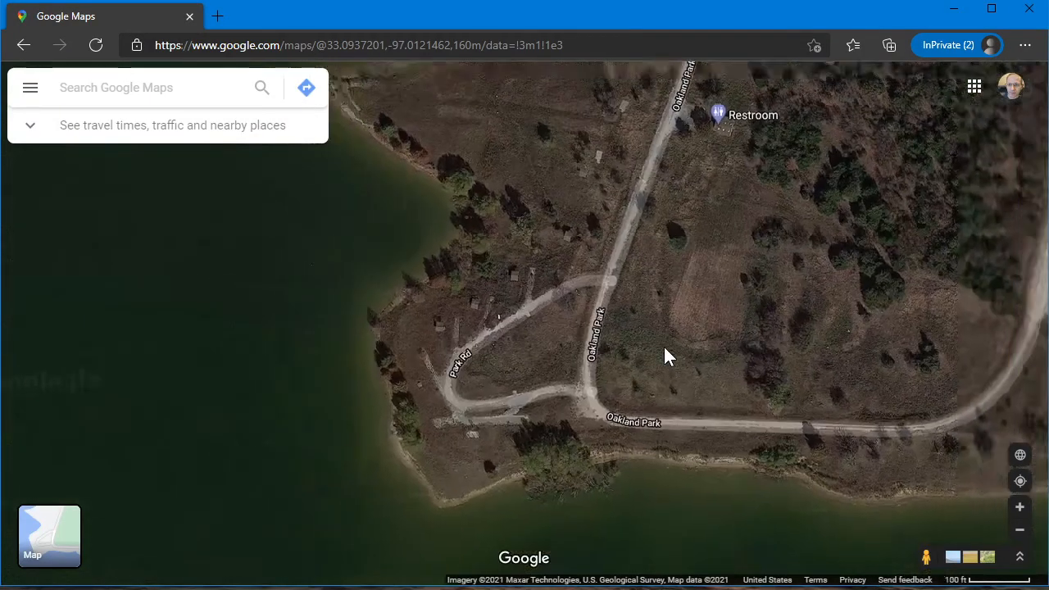
{"action": "left_click_drag", "start_coordinate": [761, 257], "coordinate": [686, 333]}
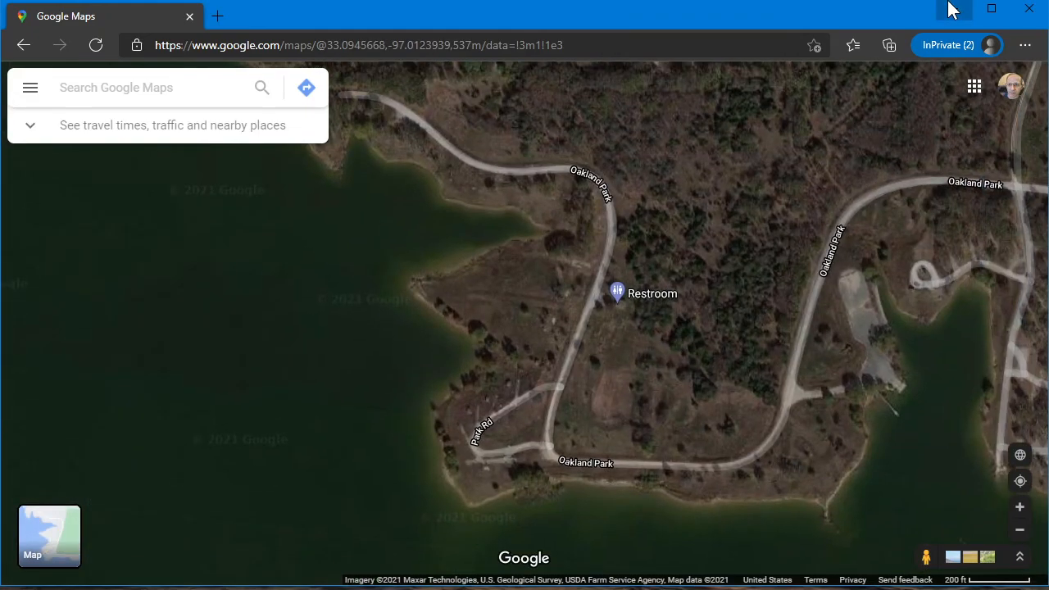
{"action": "left_click", "coordinate": [953, 9]}
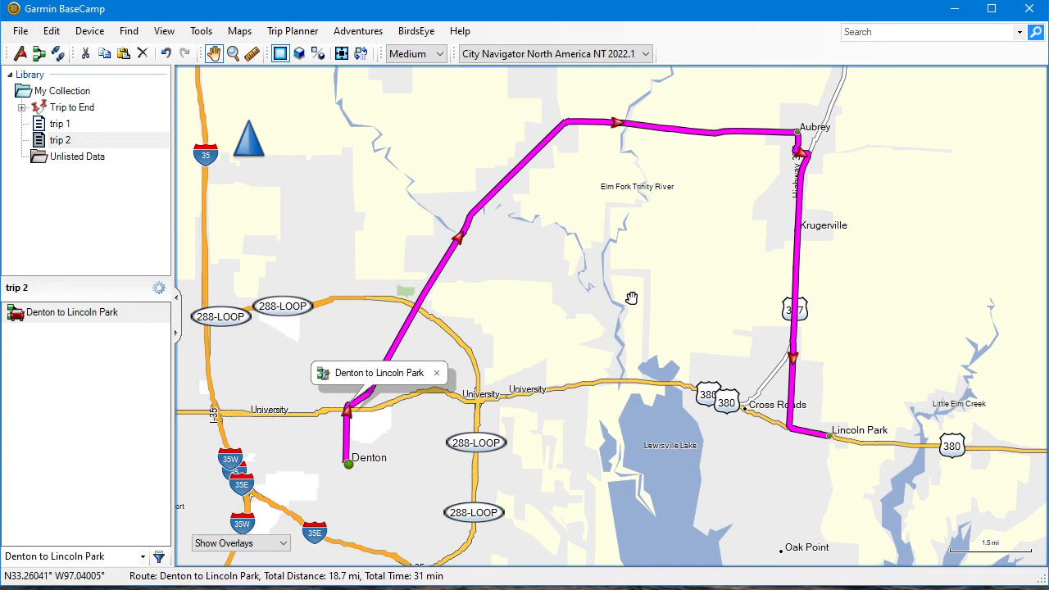
Open the trip 1 list and review where its End, Middle and Start waypoints lie on the map
{"action": "left_click", "coordinate": [50, 123]}
{"action": "left_click", "coordinate": [32, 313]}
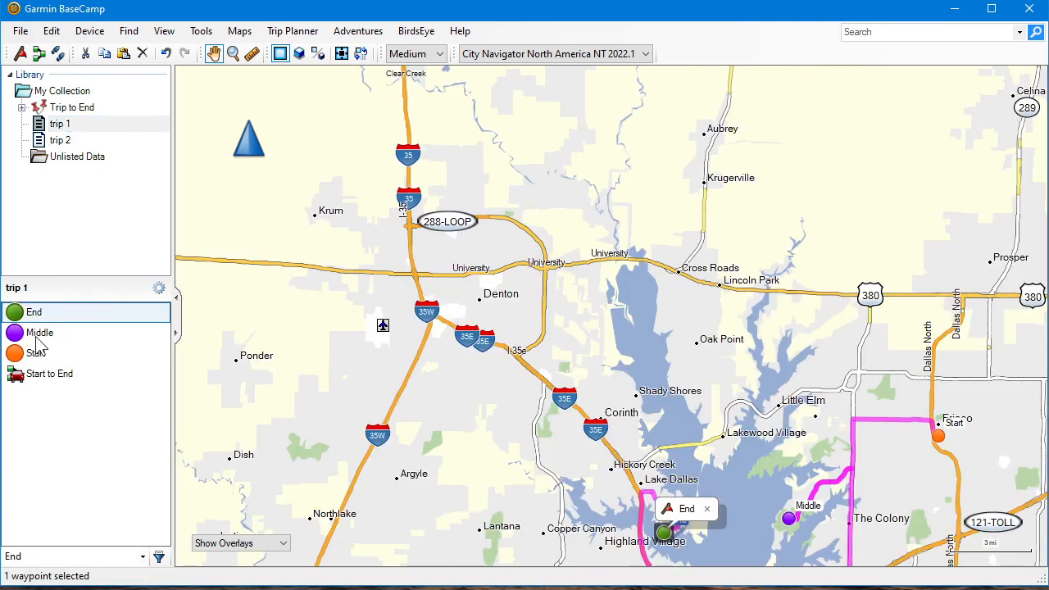
{"action": "left_click", "coordinate": [35, 334]}
{"action": "left_click", "coordinate": [37, 354]}
{"action": "left_click", "coordinate": [34, 335]}
{"action": "left_click", "coordinate": [26, 314]}
{"action": "left_click_drag", "start_coordinate": [393, 373], "coordinate": [338, 173]}
{"action": "left_click_drag", "start_coordinate": [499, 329], "coordinate": [352, 248]}
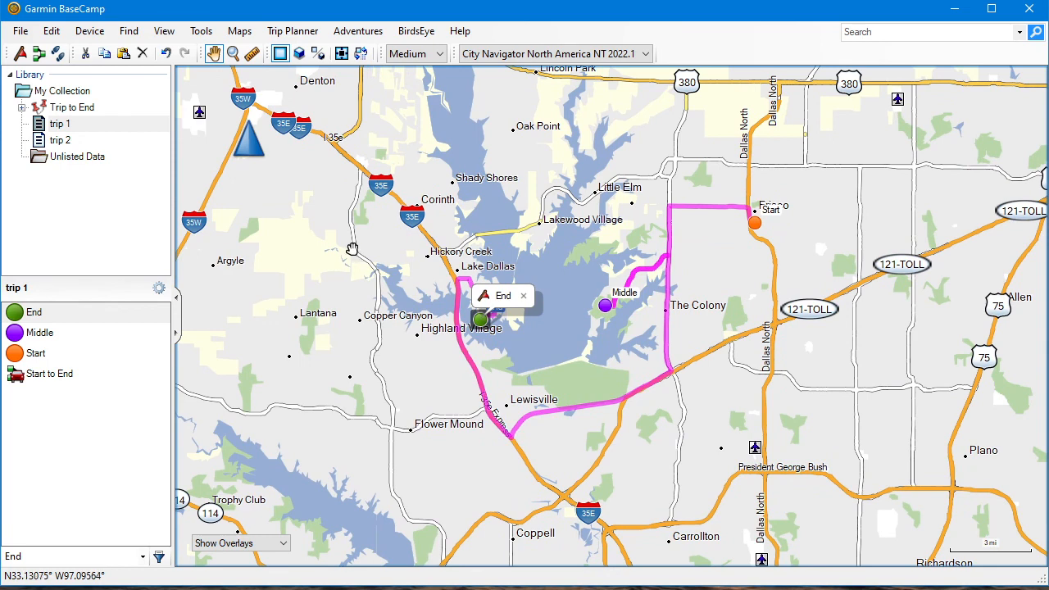